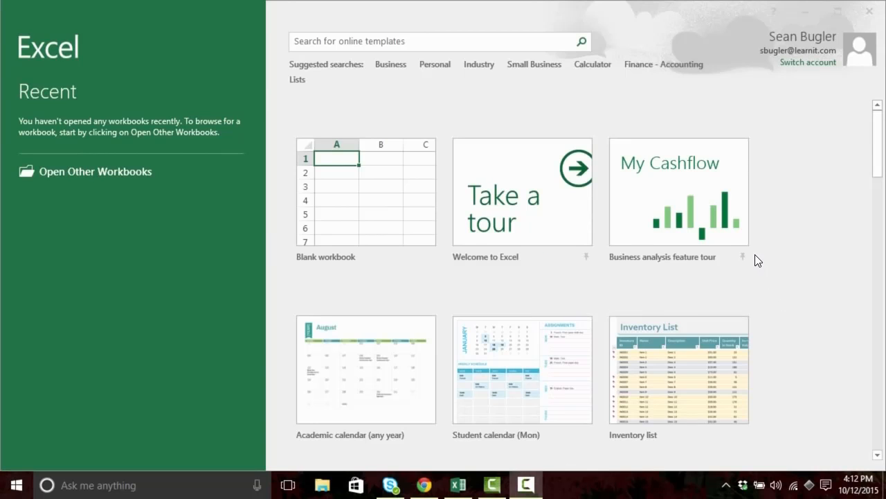
Search the online templates for "grocery list" and look through the results
left_click(881, 149)
left_click_drag(877, 168, 877, 135)
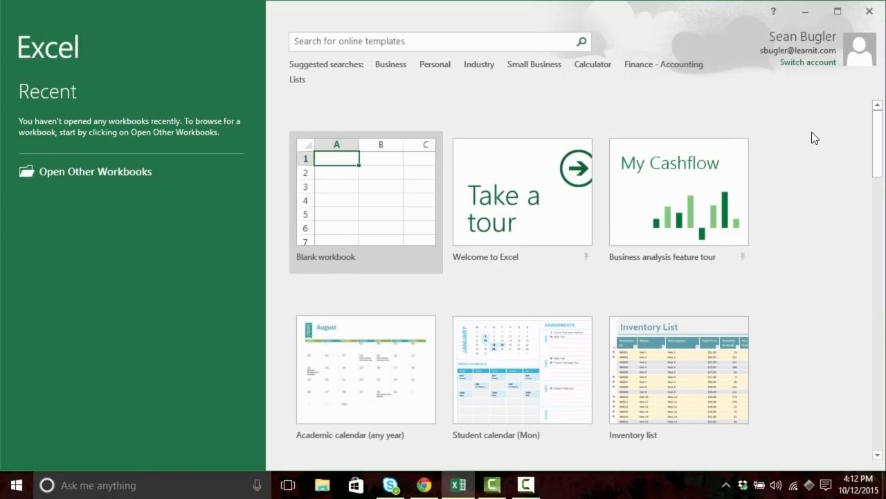
left_click(388, 43)
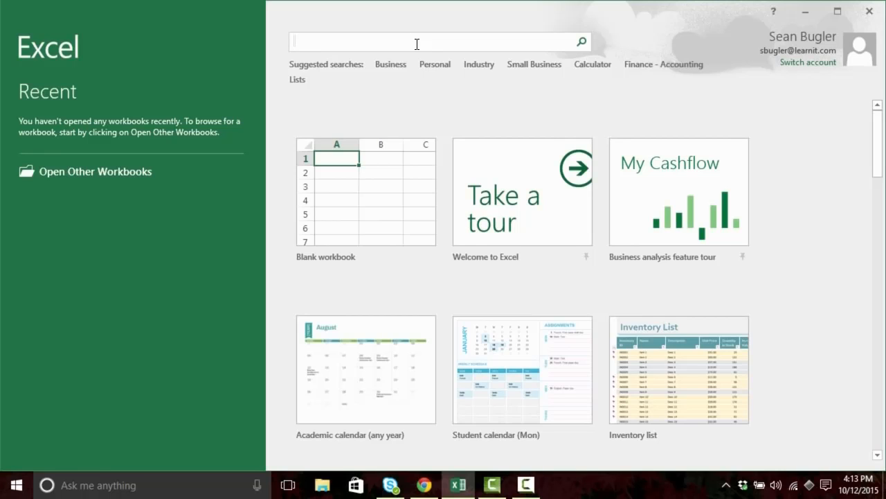
type("grocery list")
key("Return")
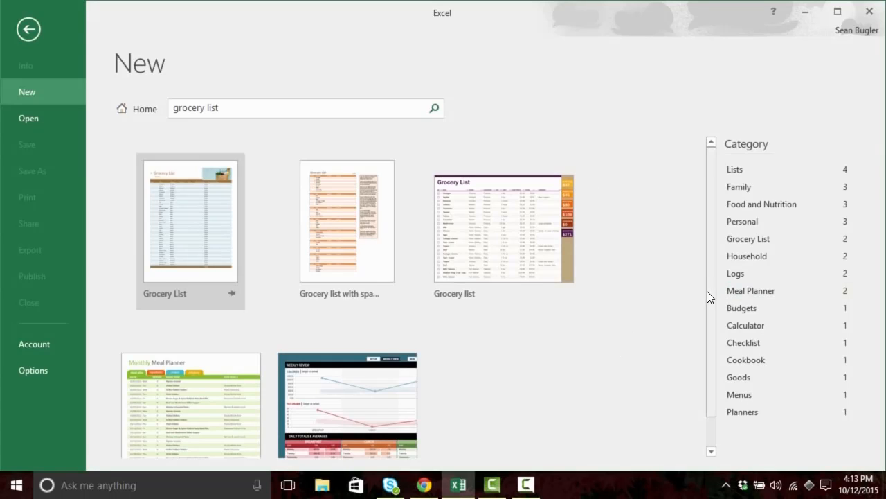
left_click_drag(709, 295, 708, 346)
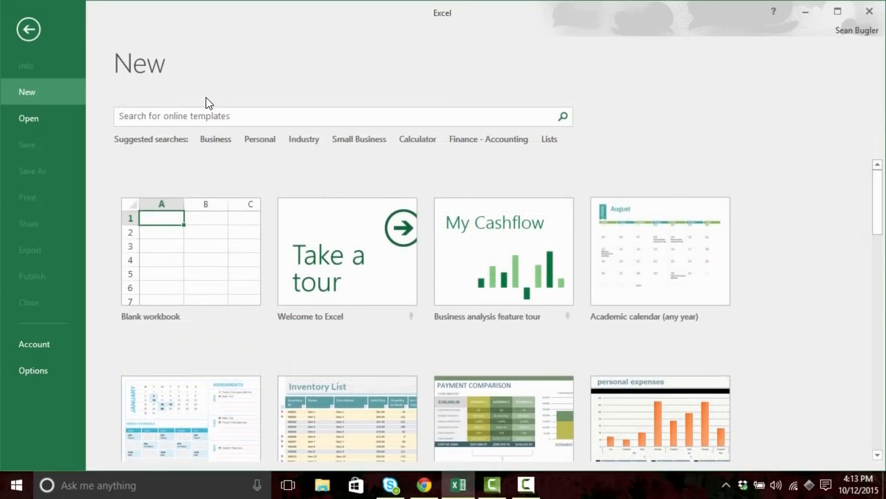
Create a new blank workbook
left_click(192, 247)
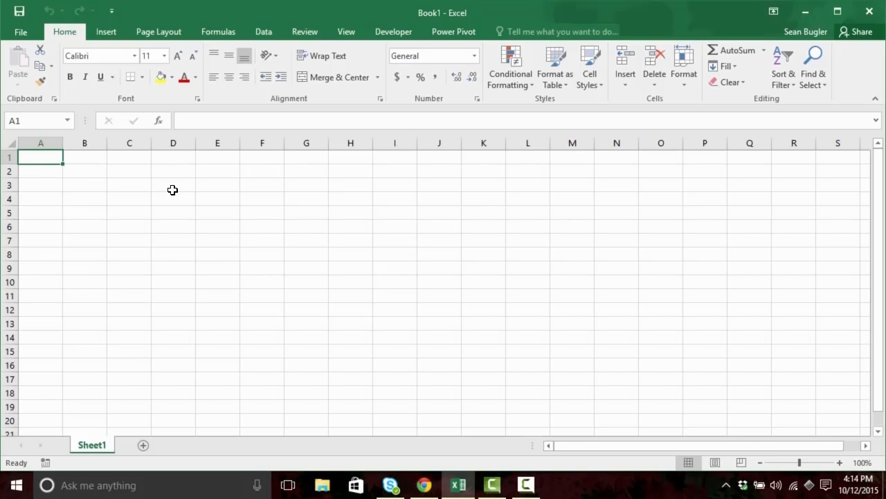
key("F10")
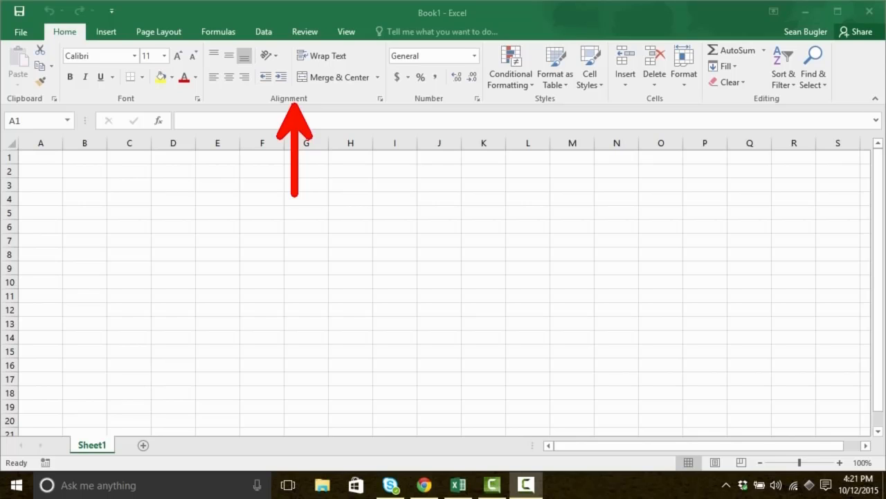
Look through the Insert, Page Layout, Formulas, Data and Review command sets, and return to the Home commands
left_click(103, 31)
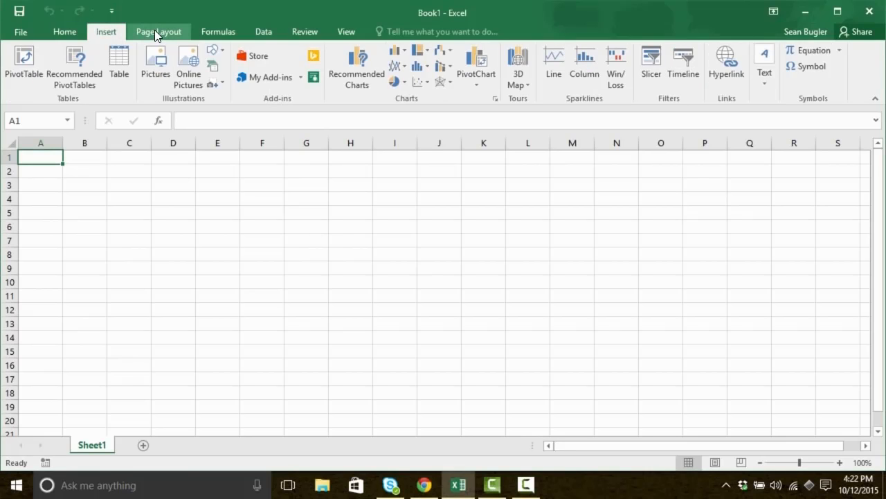
left_click(154, 30)
left_click(196, 28)
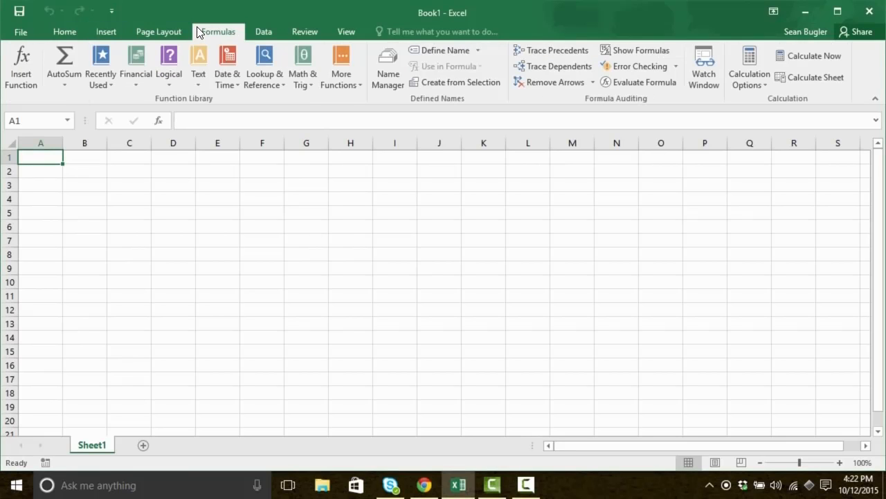
left_click(267, 26)
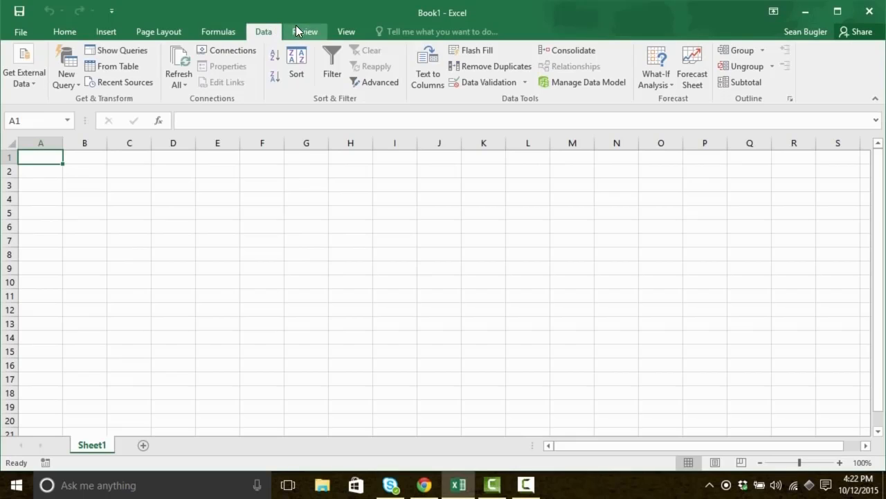
left_click(295, 25)
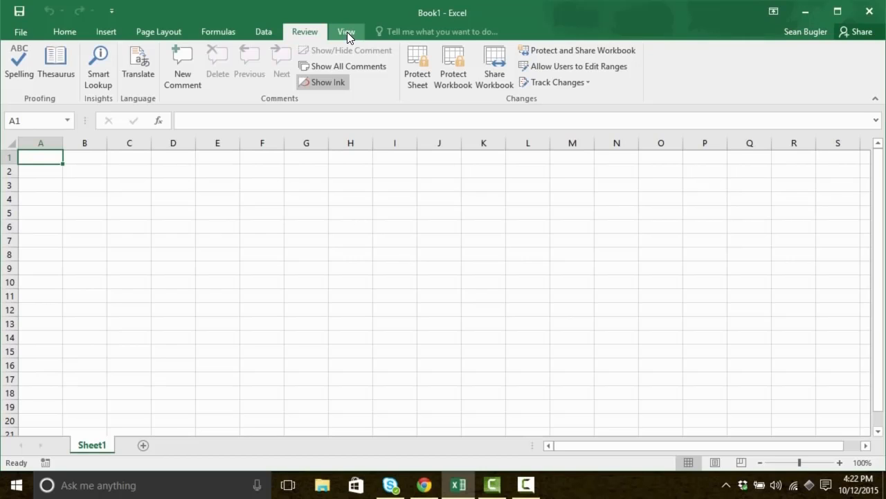
left_click(79, 32)
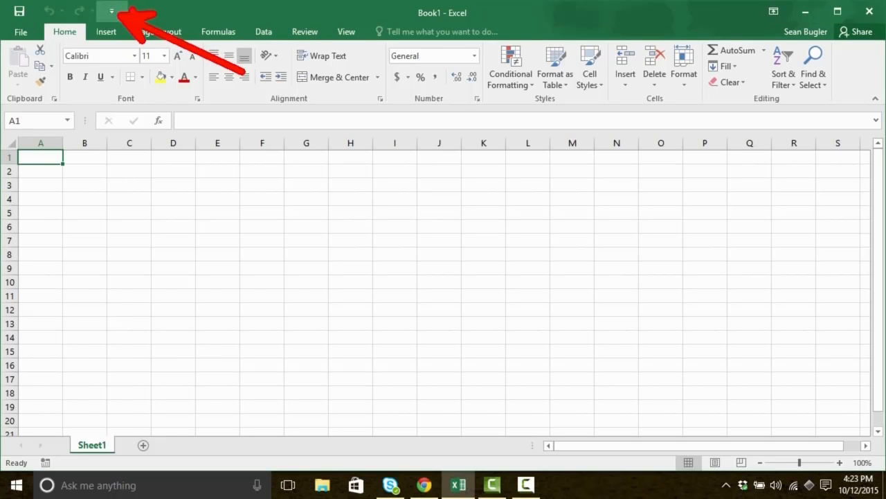
Add the New command to the Quick Access Toolbar and check its entry in the customization list
left_click(111, 11)
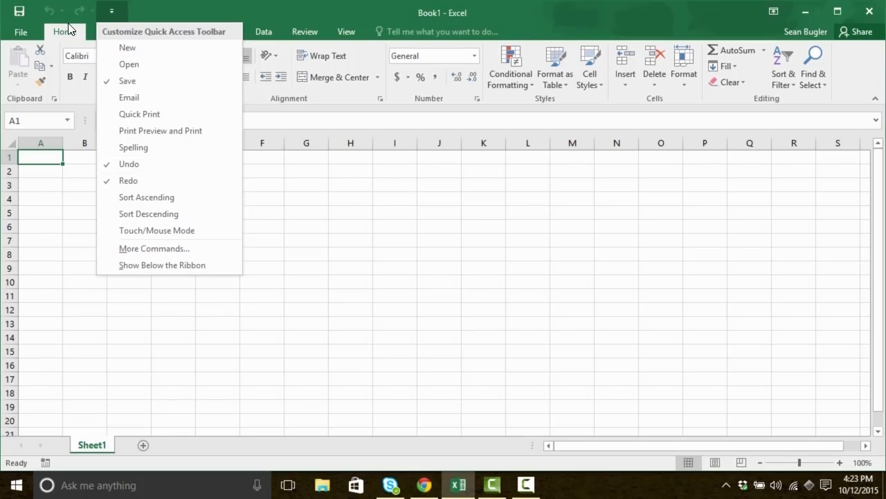
left_click(164, 52)
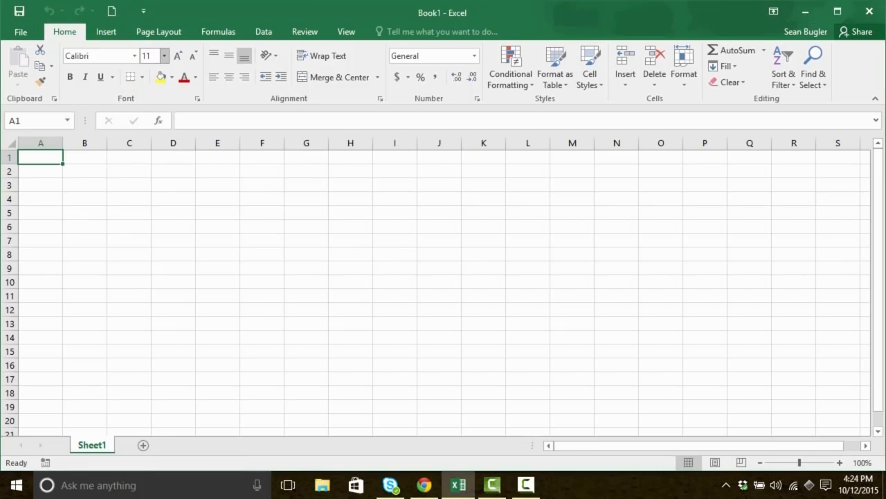
left_click(145, 9)
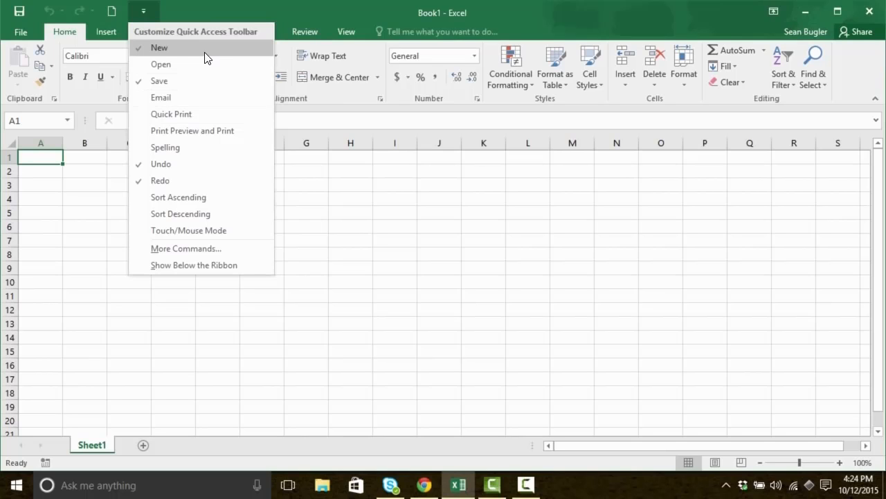
left_click(140, 12)
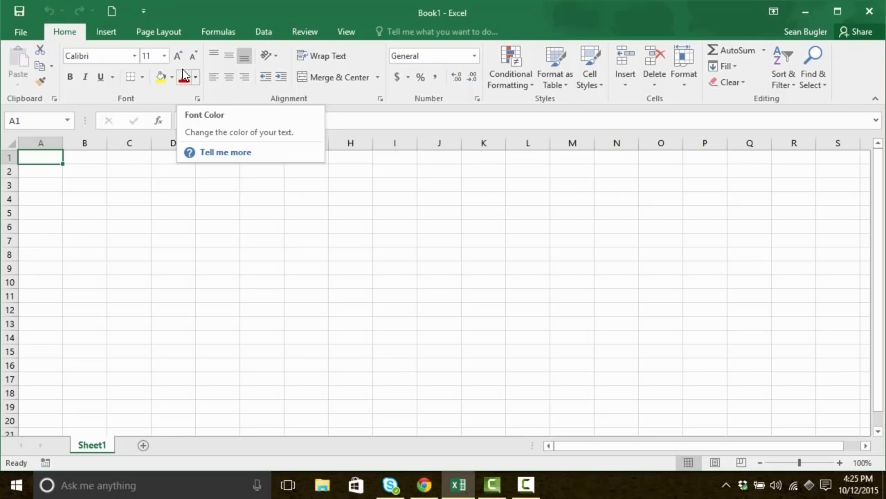
Try to remove the New File command from the Quick Access Toolbar through its full customization options
left_click(143, 11)
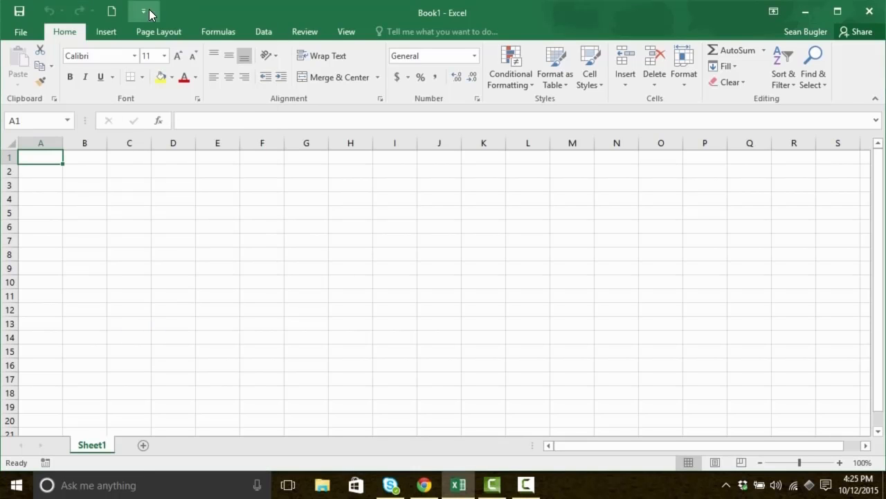
left_click(149, 9)
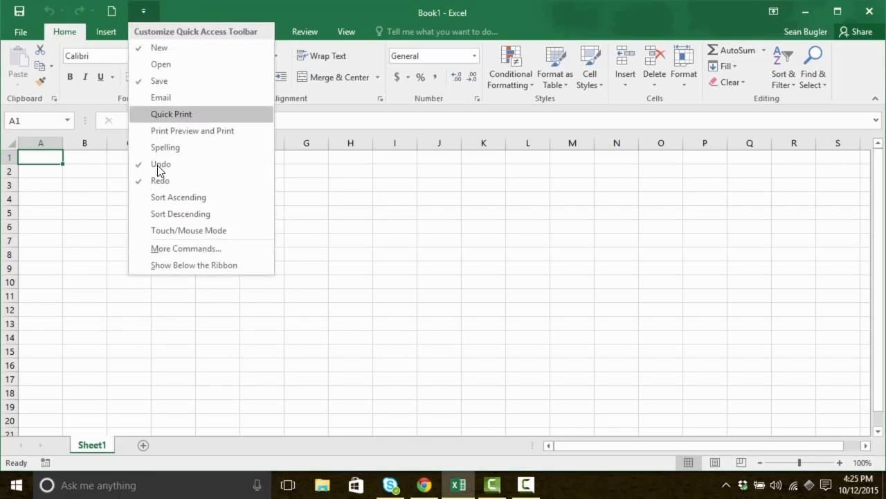
left_click(217, 250)
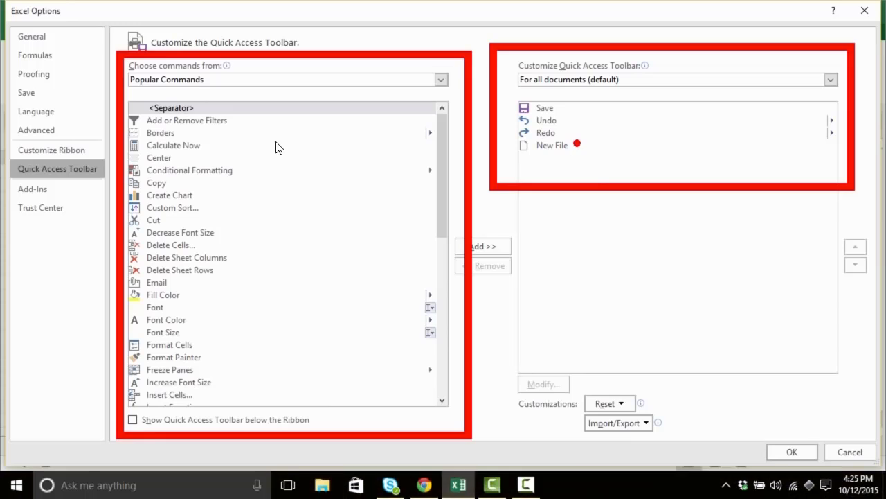
left_click(568, 147)
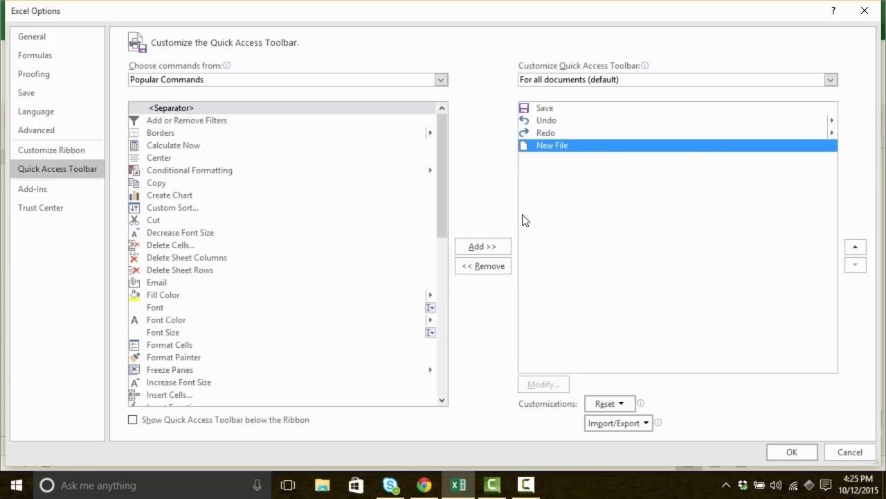
double_click(577, 145)
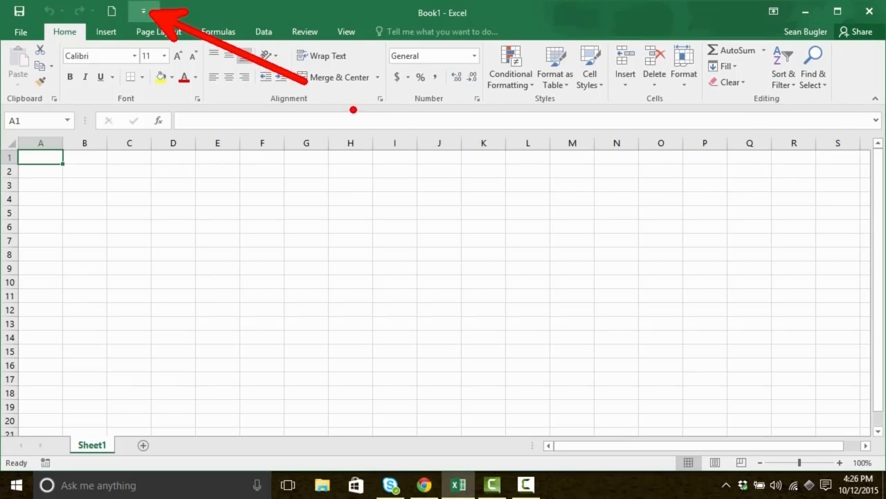
Open the full Quick Access Toolbar customization options and browse the popular commands, including Save, Save As and Shapes
left_click(145, 18)
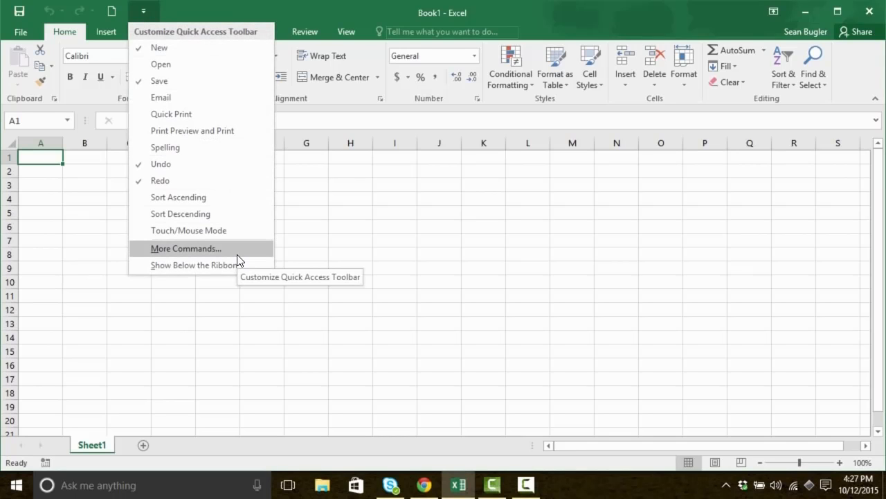
left_click(208, 249)
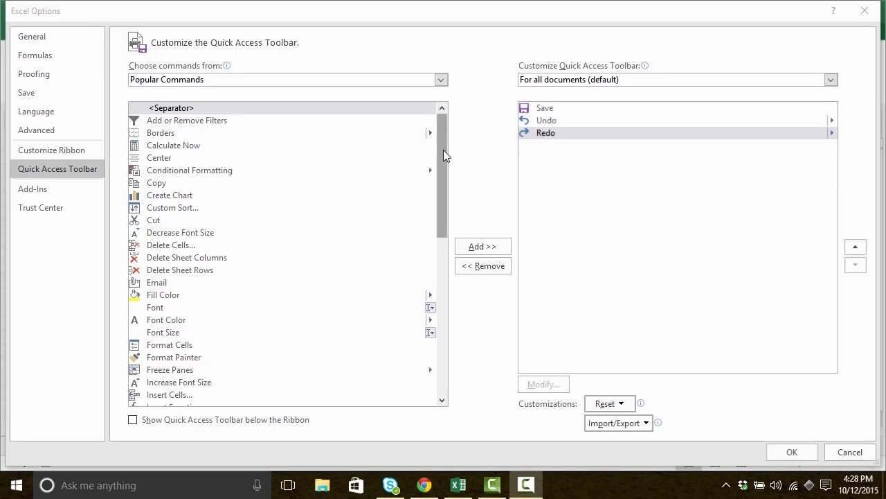
left_click_drag(443, 153, 411, 331)
left_click(166, 263)
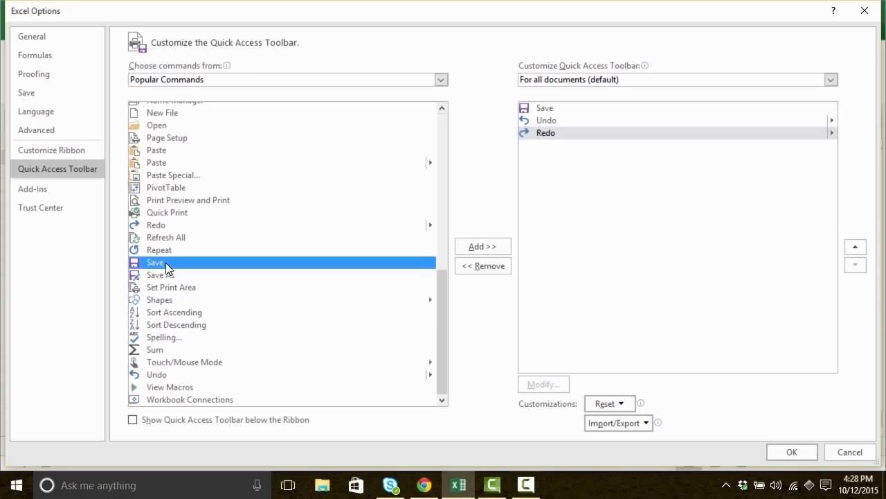
left_click(169, 276)
left_click(178, 301)
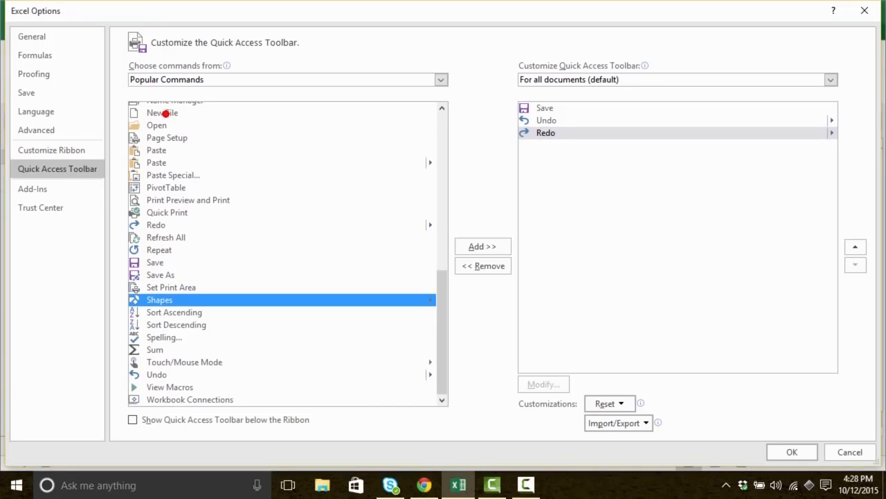
left_click_drag(186, 84, 234, 184)
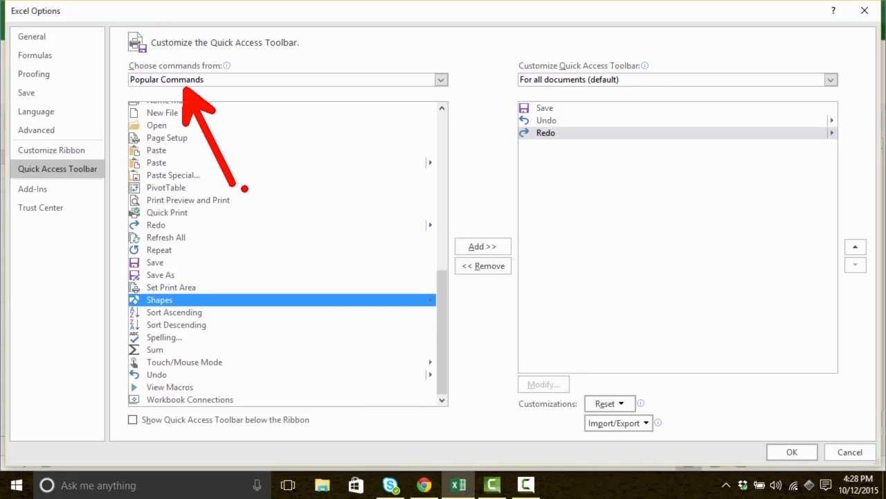
key("Escape")
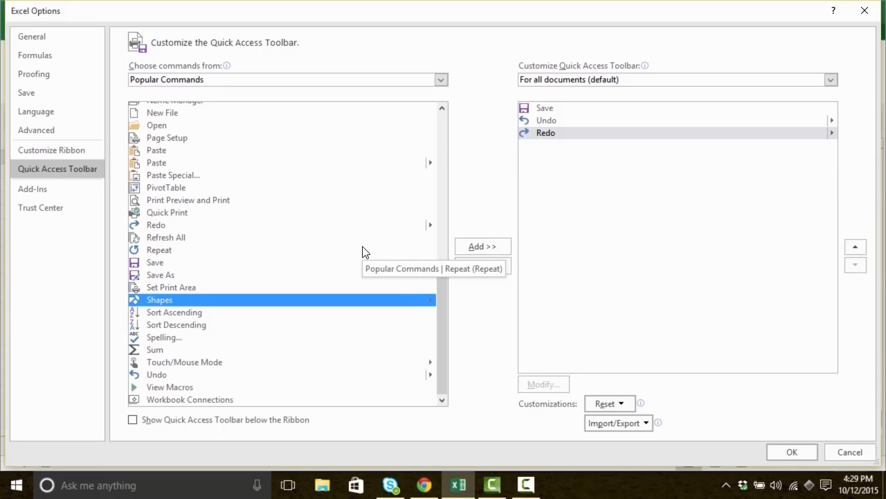
List All Commands as the source for the Quick Access Toolbar and browse through the alphabetical entries
left_click(441, 80)
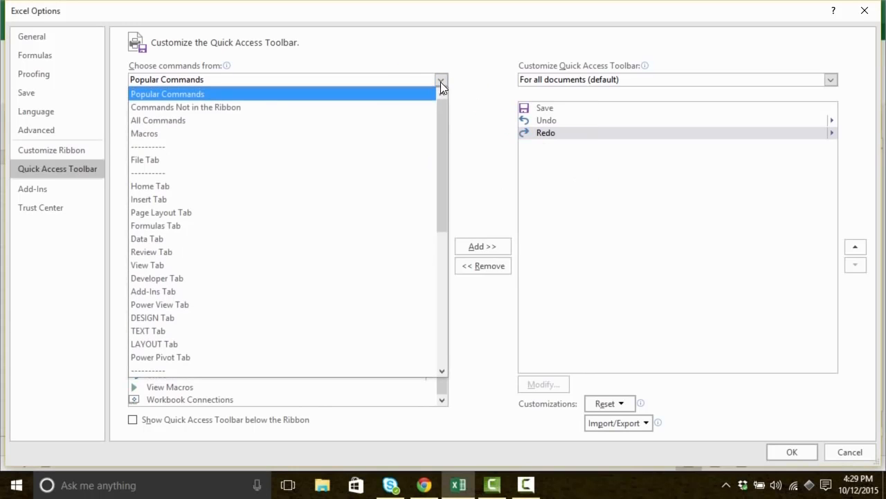
left_click(276, 122)
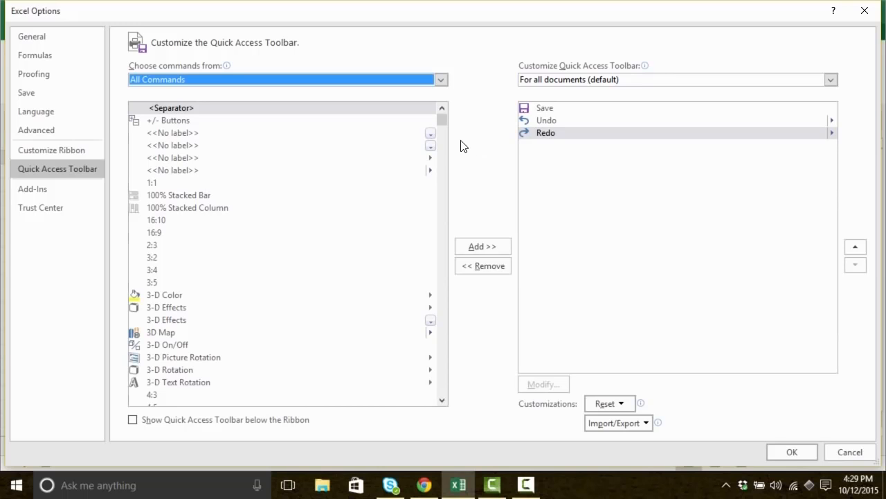
left_click_drag(439, 120, 441, 133)
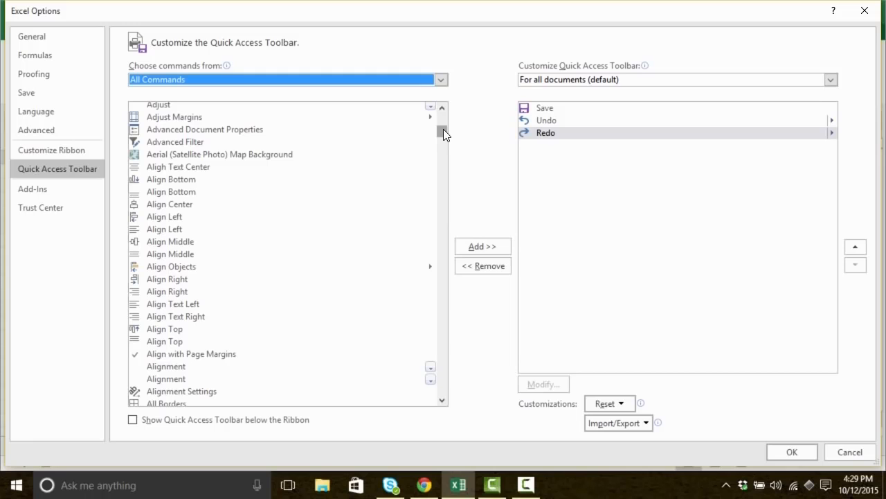
left_click_drag(443, 134, 444, 119)
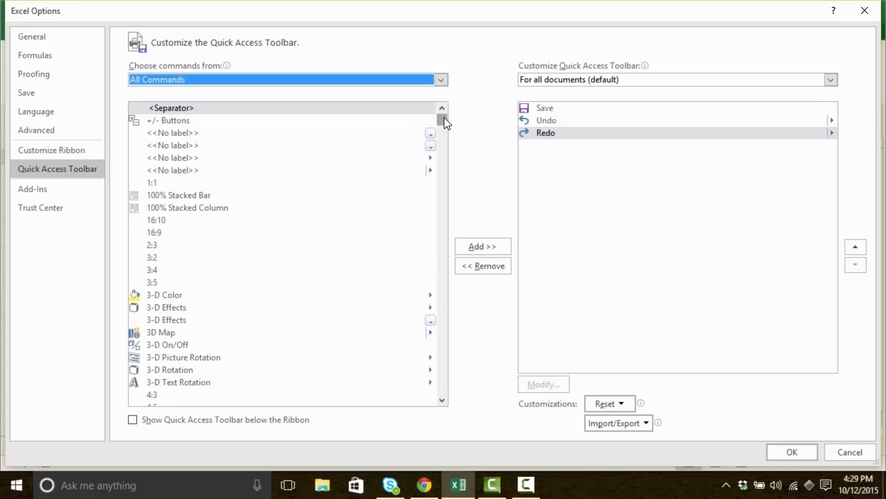
left_click_drag(444, 120, 436, 254)
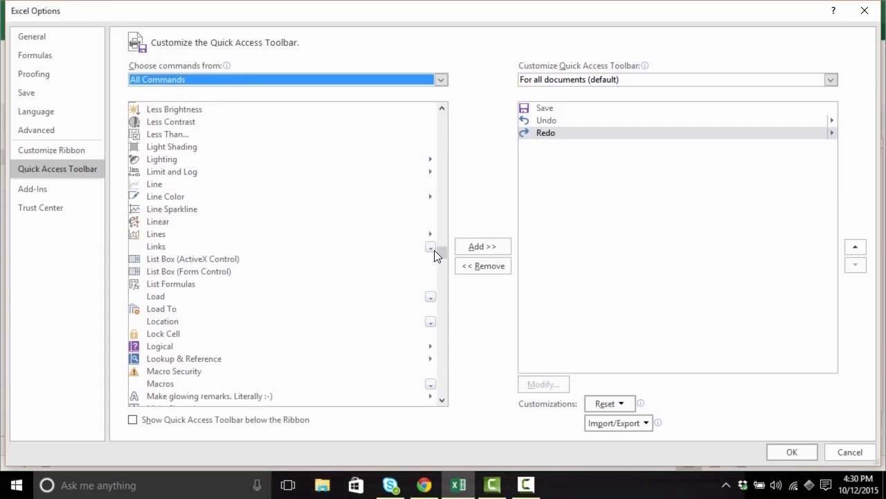
Find the Strikethrough command among the entries starting with S and add it to the Quick Access Toolbar
left_click(178, 148)
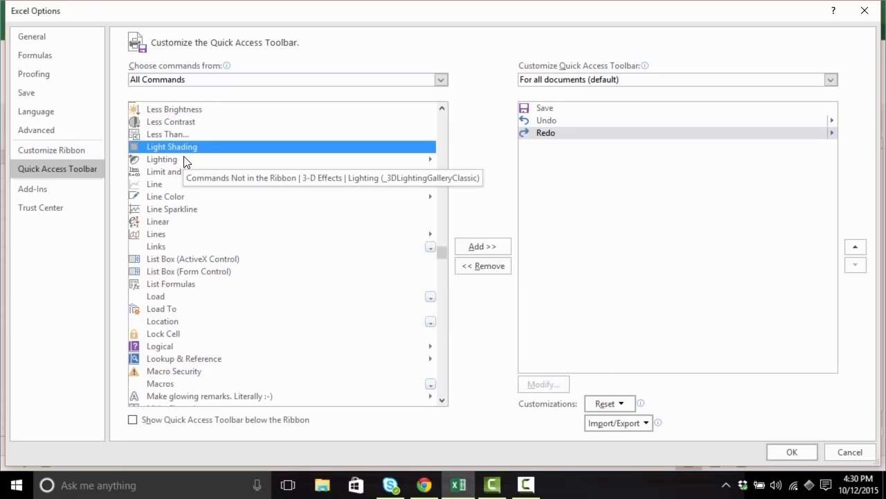
key("s")
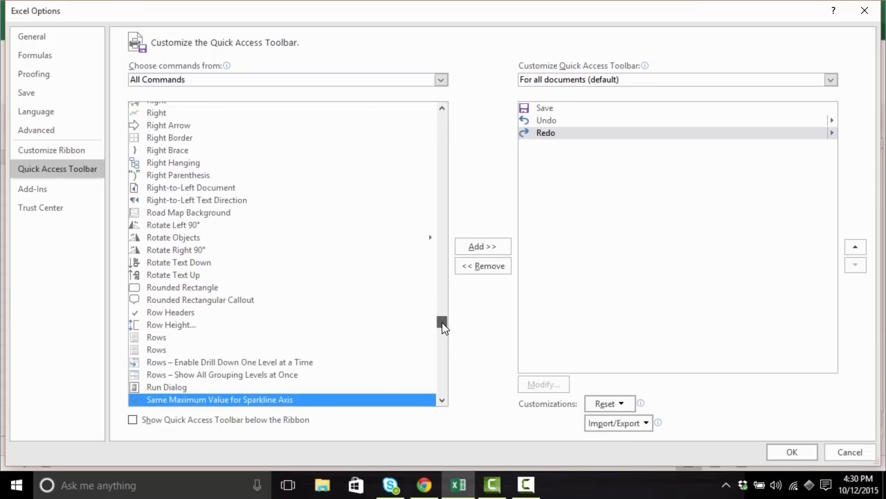
left_click_drag(442, 322, 439, 355)
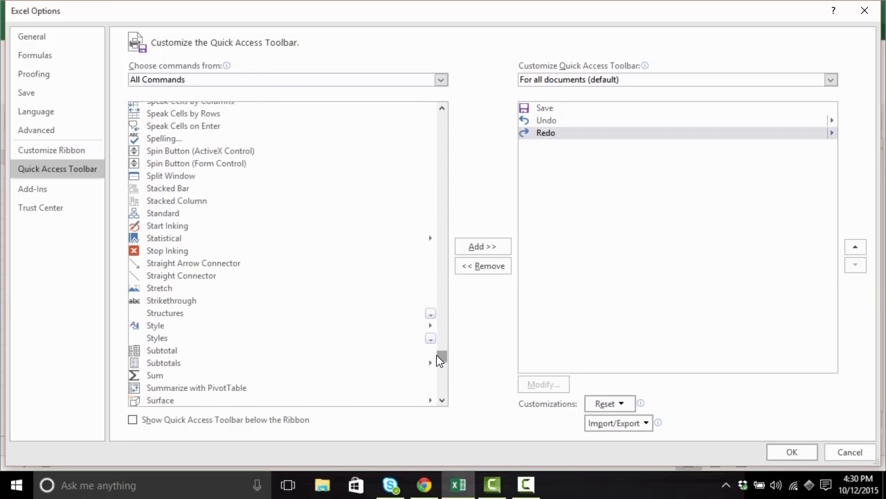
left_click(215, 300)
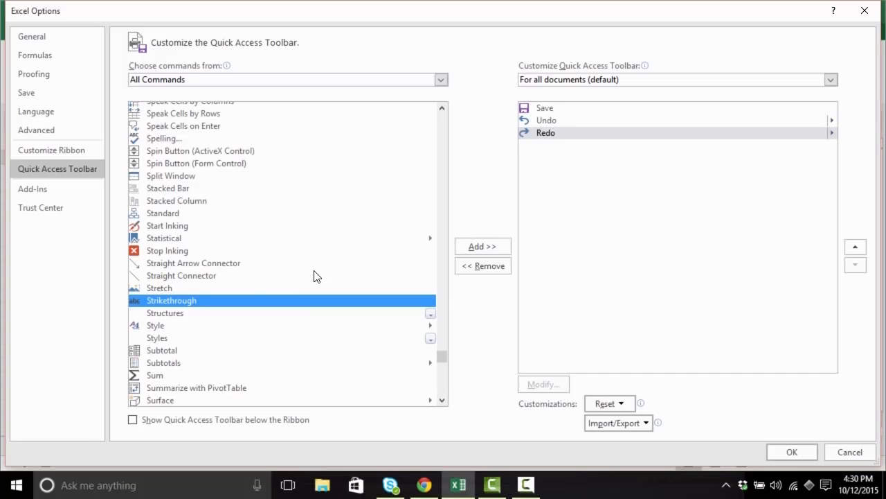
left_click_drag(458, 246, 280, 294)
key("Escape")
double_click(203, 299)
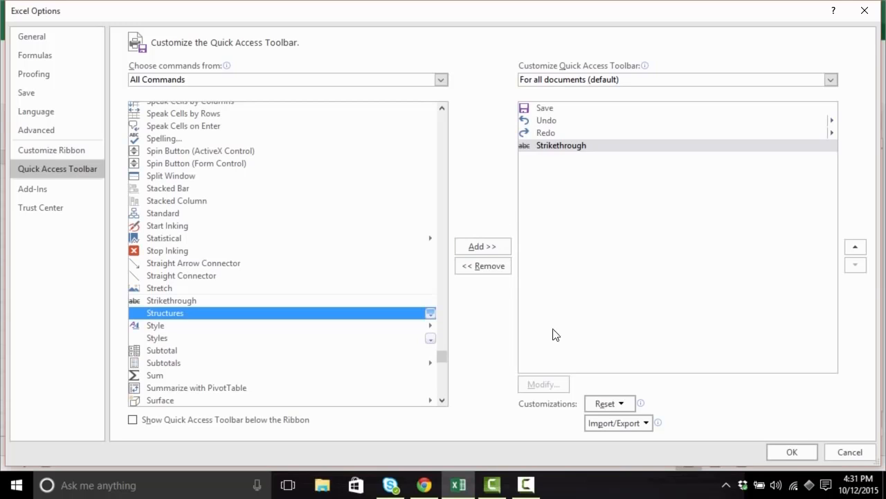
Check the reset choices for toolbar customizations without using them, and apply the Quick Access Toolbar changes
left_click(626, 403)
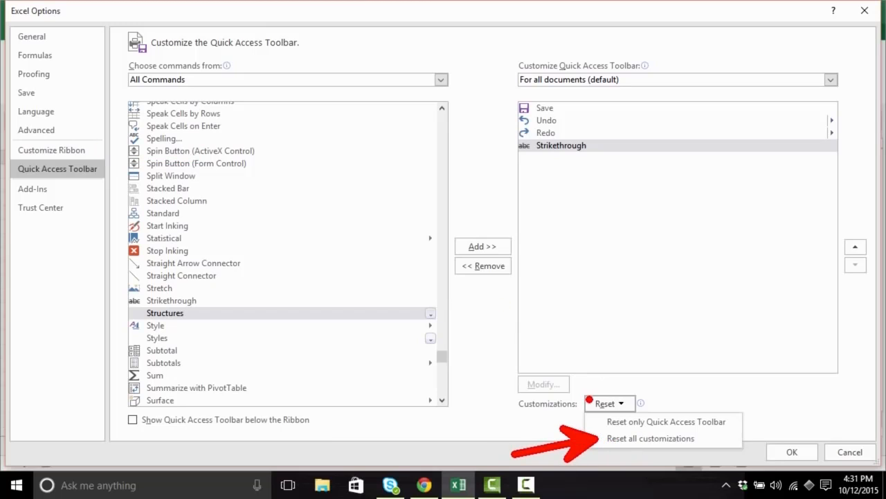
left_click(590, 401)
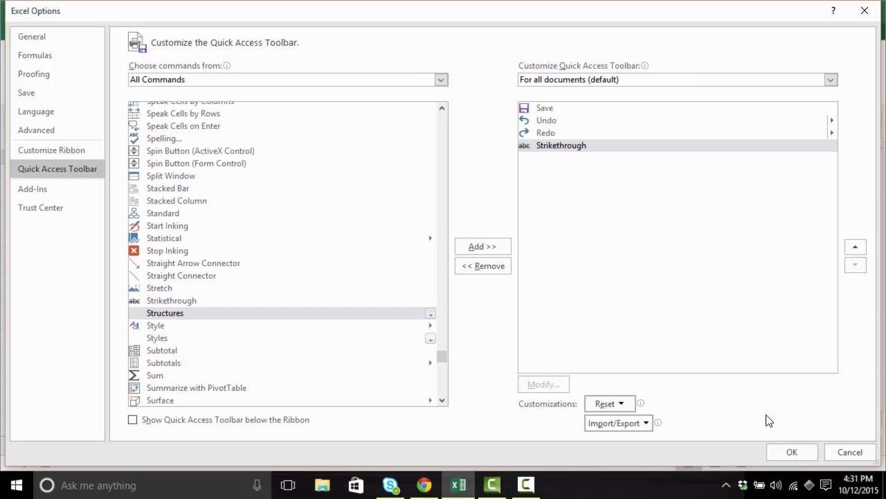
left_click(779, 452)
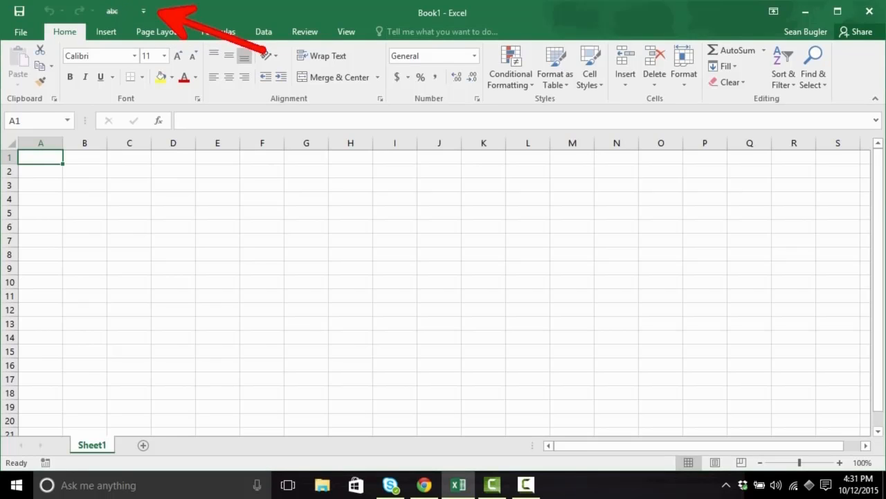
Reopen the full Quick Access Toolbar customization options, review the All Commands list, and close the options
left_click(154, 11)
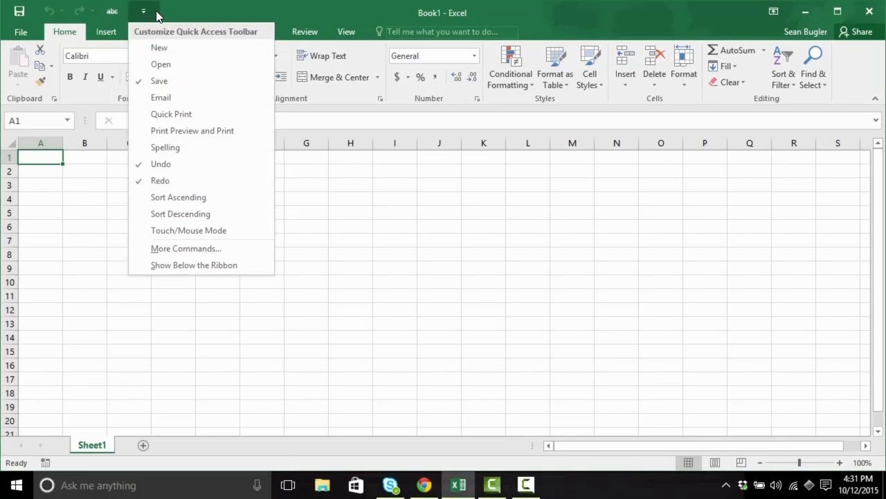
left_click(258, 247)
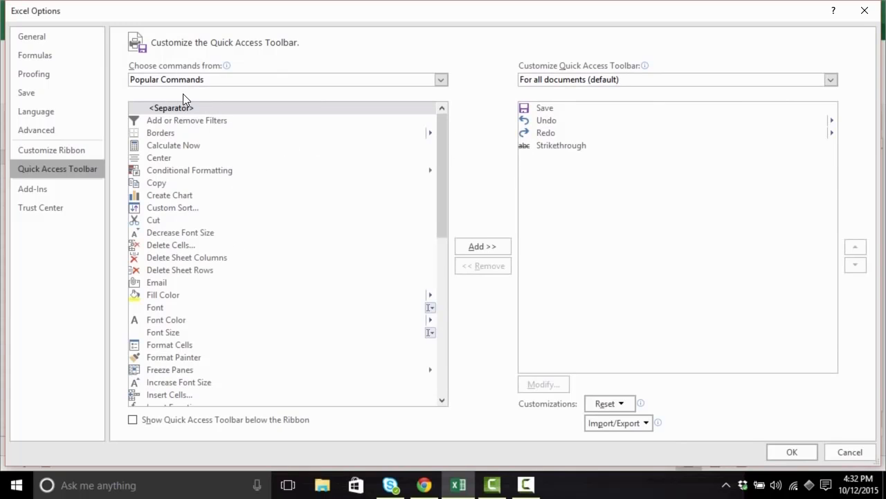
left_click(441, 81)
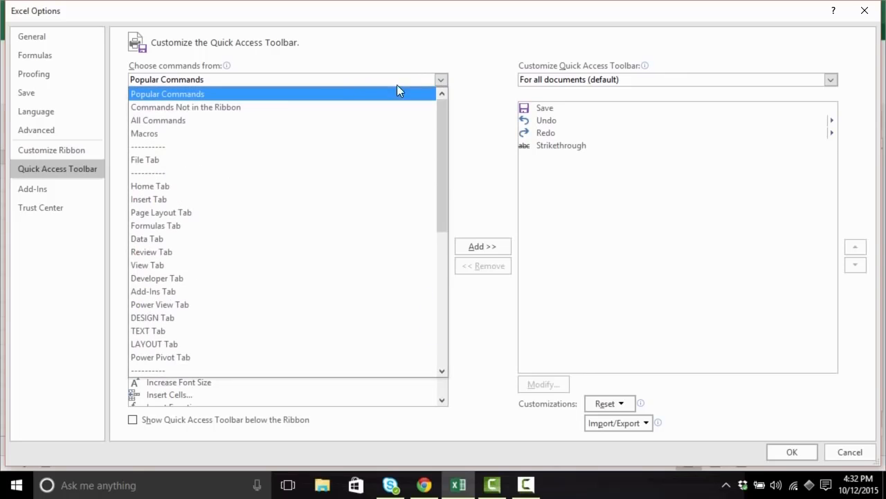
left_click(242, 118)
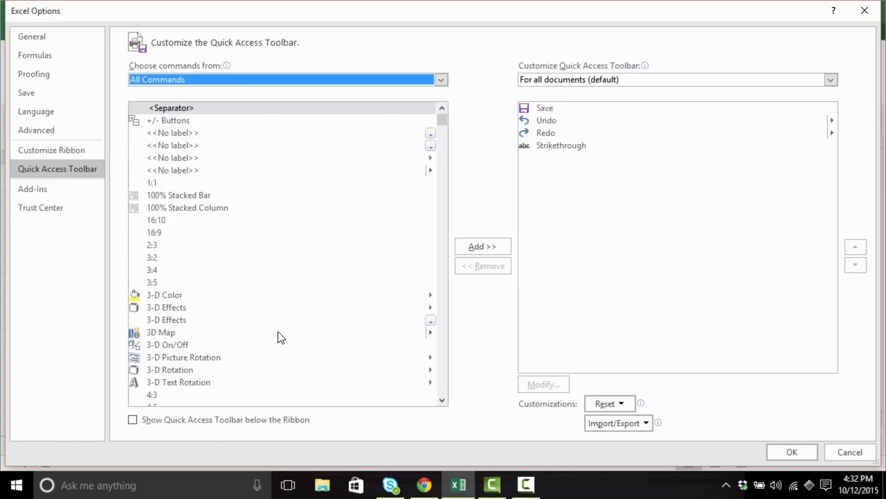
left_click(236, 222)
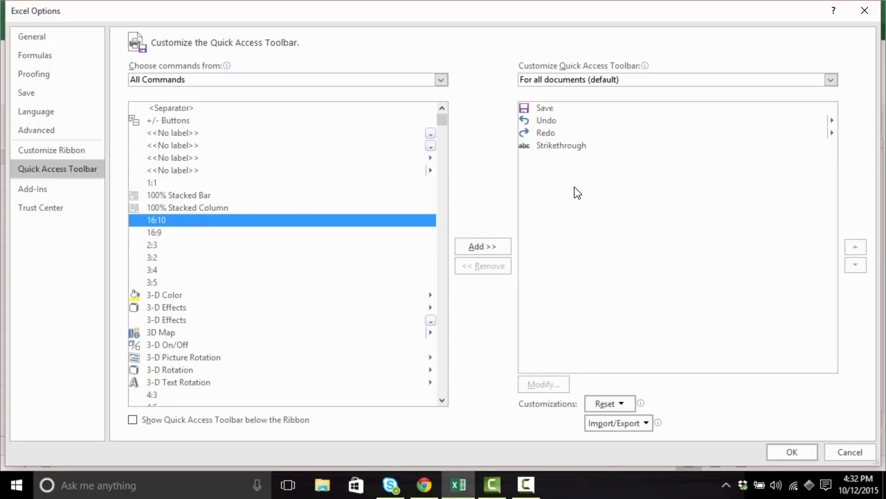
left_click(789, 451)
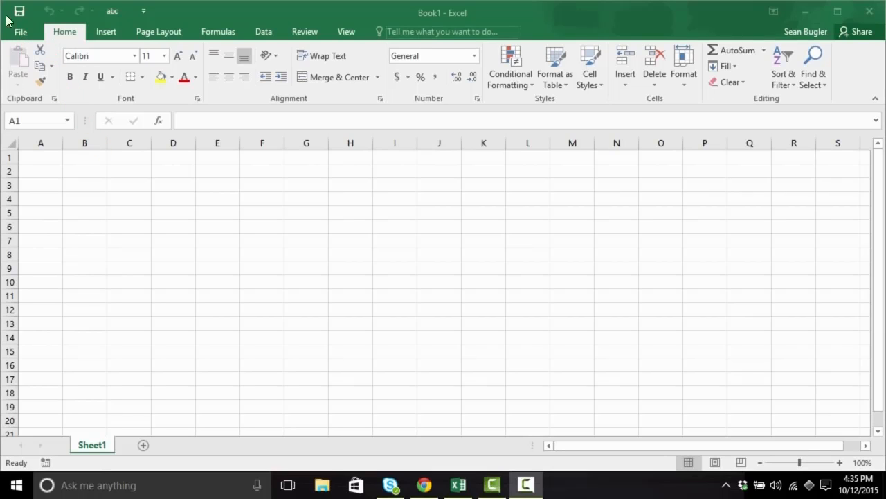
Open the file management view and review the workbook's Info page and the templates for new workbooks
left_click(121, 294)
left_click(29, 33)
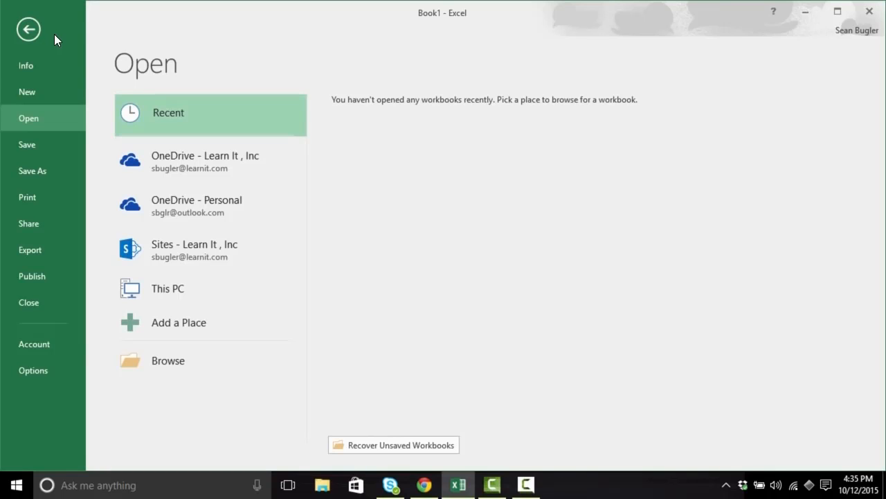
left_click(64, 66)
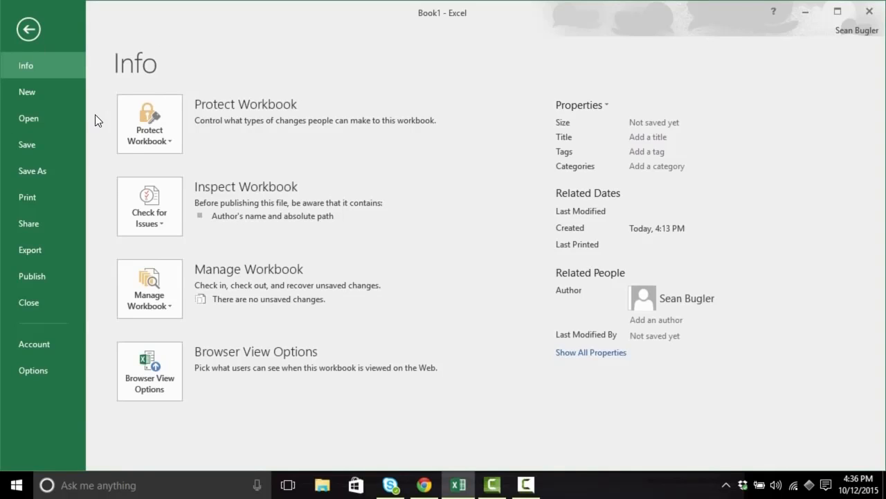
left_click(55, 92)
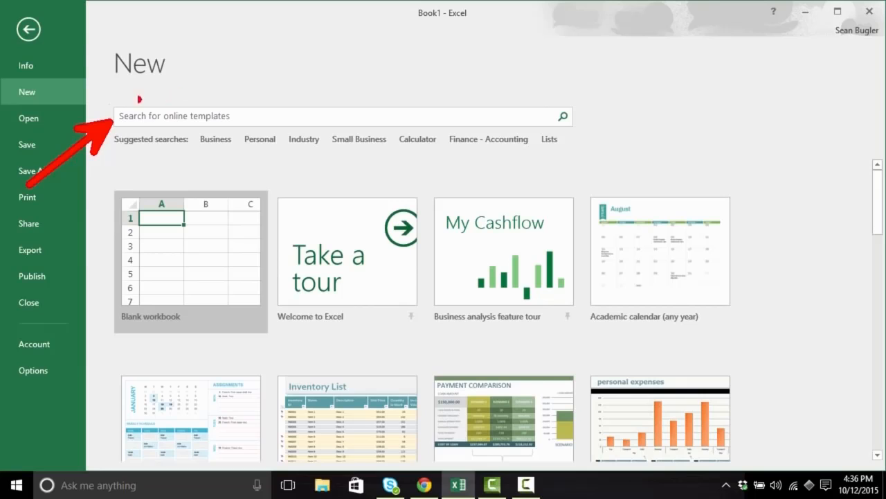
Review the places a workbook can be opened from, including browsing the Documents folder, and the Save As locations
left_click(76, 121)
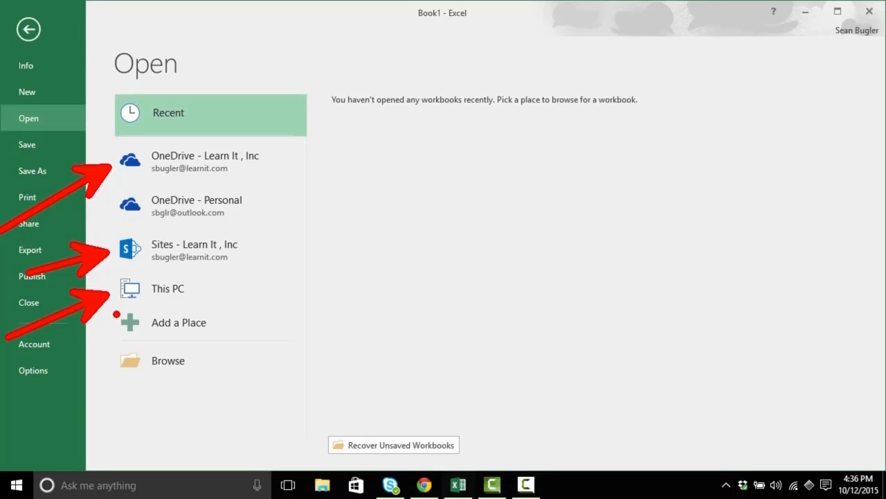
left_click(210, 356)
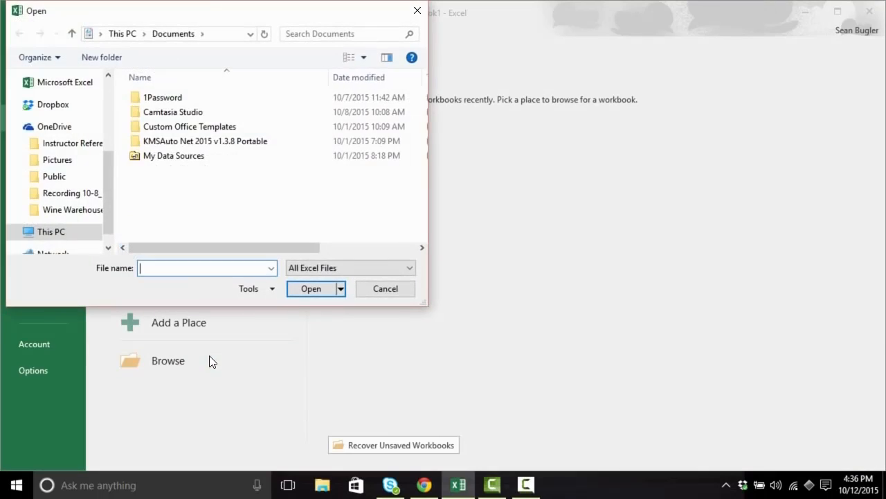
left_click_drag(190, 3, 340, 11)
left_click(382, 289)
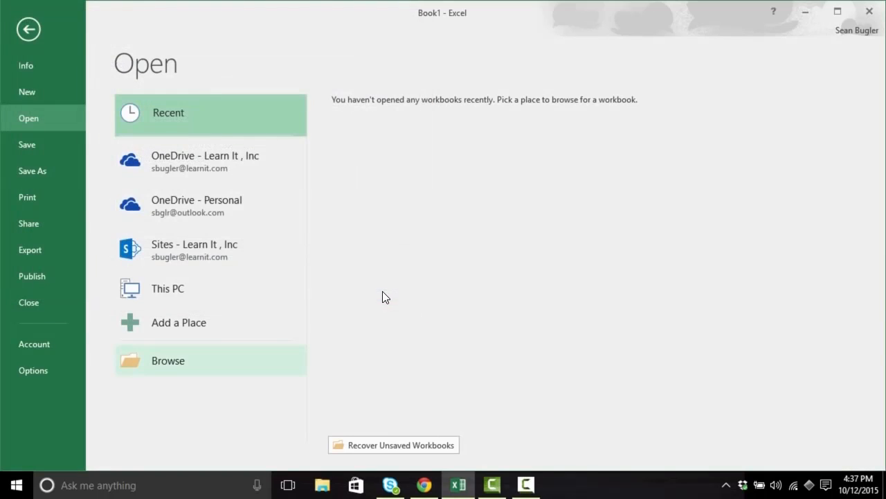
left_click(57, 147)
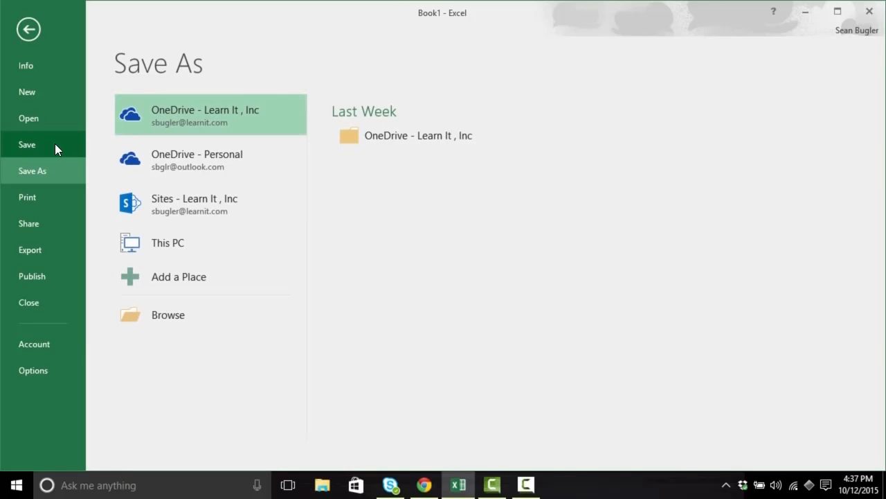
Review the print settings and the sharing options Share with People, Email, Present Online and Send by Instant Message
left_click(56, 202)
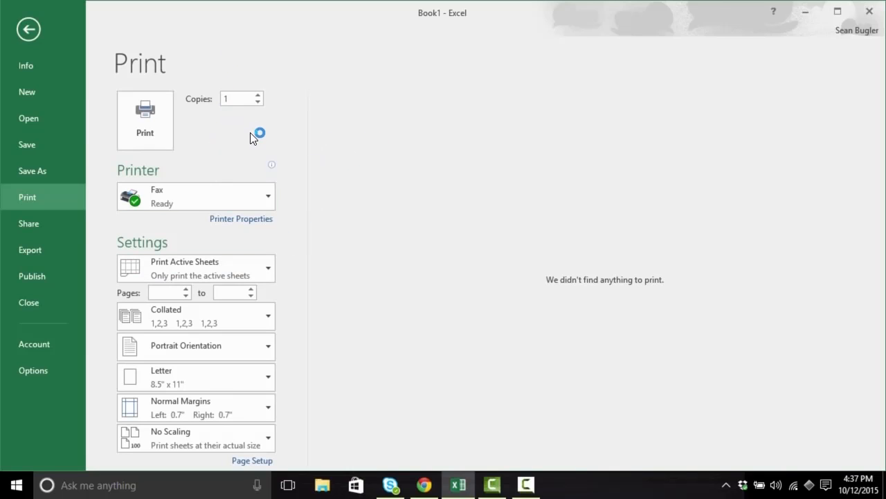
left_click(56, 225)
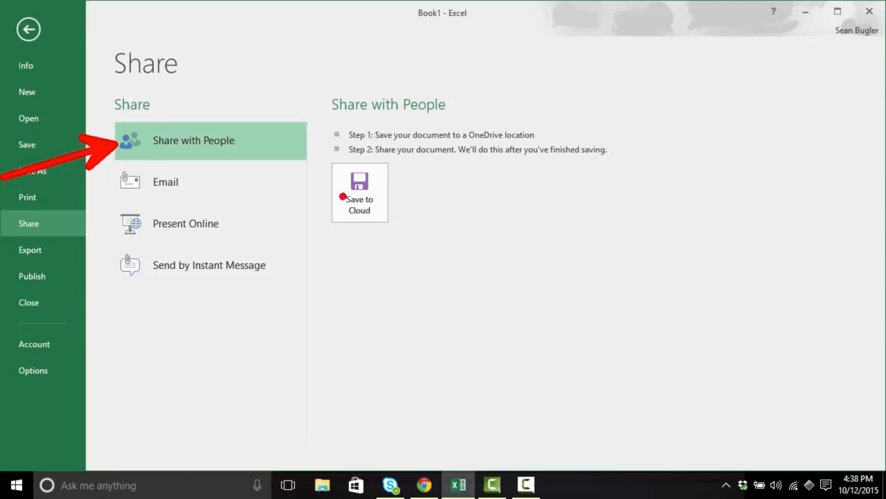
left_click(227, 184)
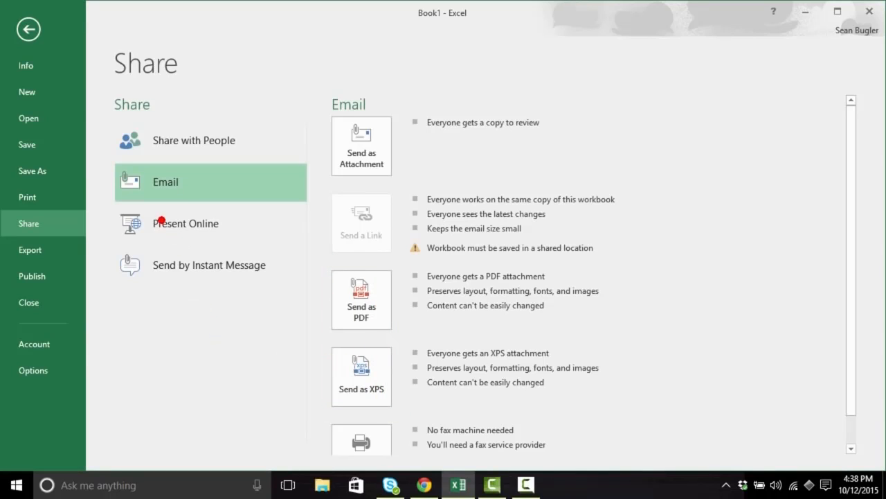
left_click(274, 235)
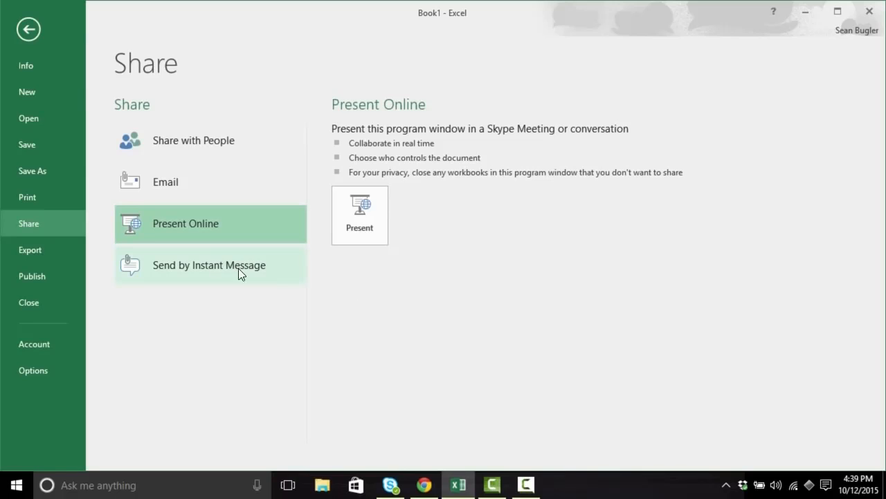
left_click(282, 273)
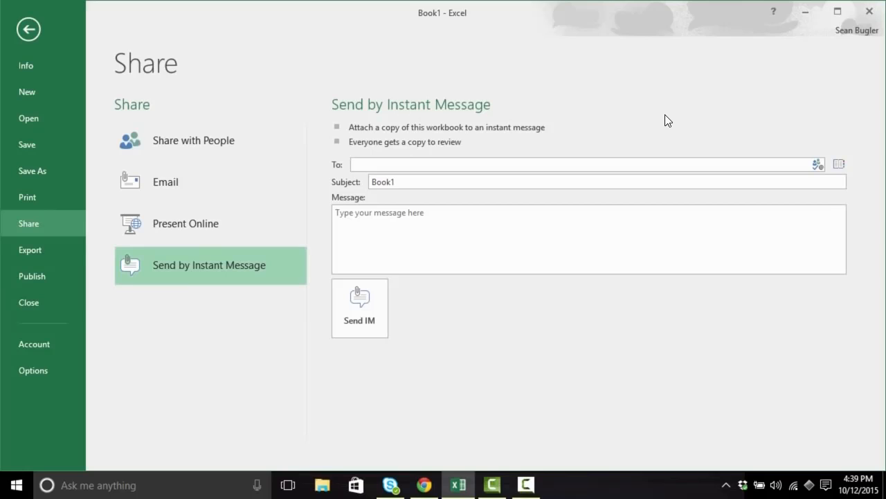
left_click(460, 165)
Review the Export options, including Change File Type, as well as the Publish to Power BI and Account pages
left_click(58, 258)
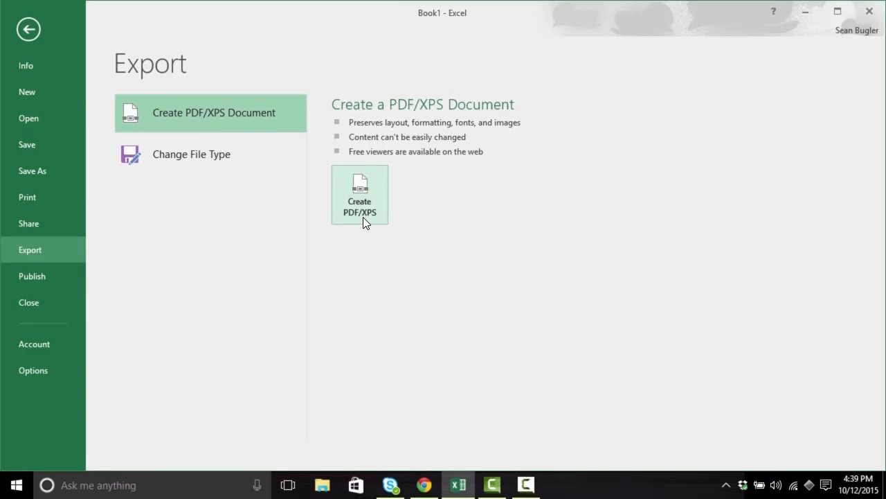
left_click(265, 158)
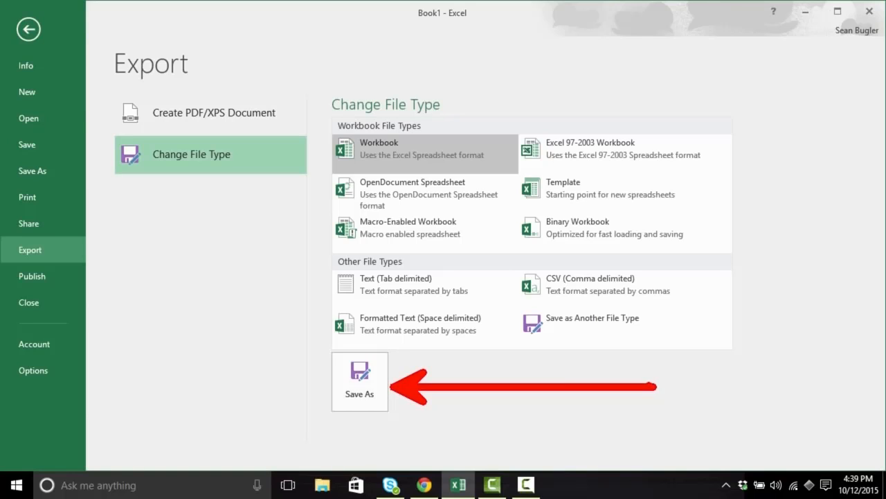
left_click(70, 274)
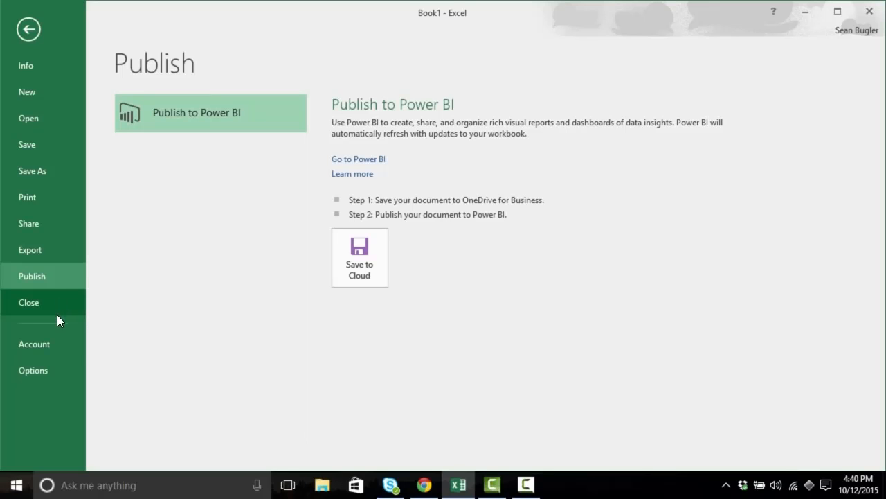
left_click(56, 348)
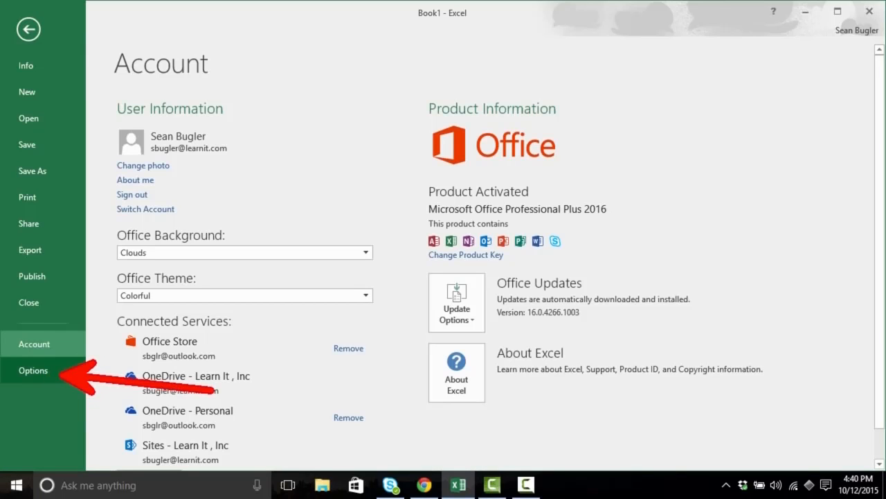
Open the Excel options, look over the General settings and set the Office Theme to White
left_click(69, 375)
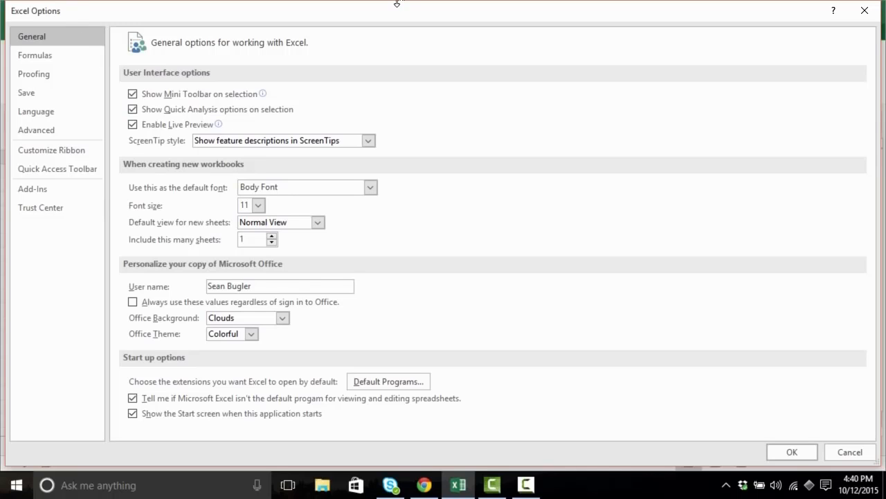
mouse_move(397, 2)
left_mouse_down()
mouse_move(396, 14)
mouse_move(397, 1)
left_mouse_up()
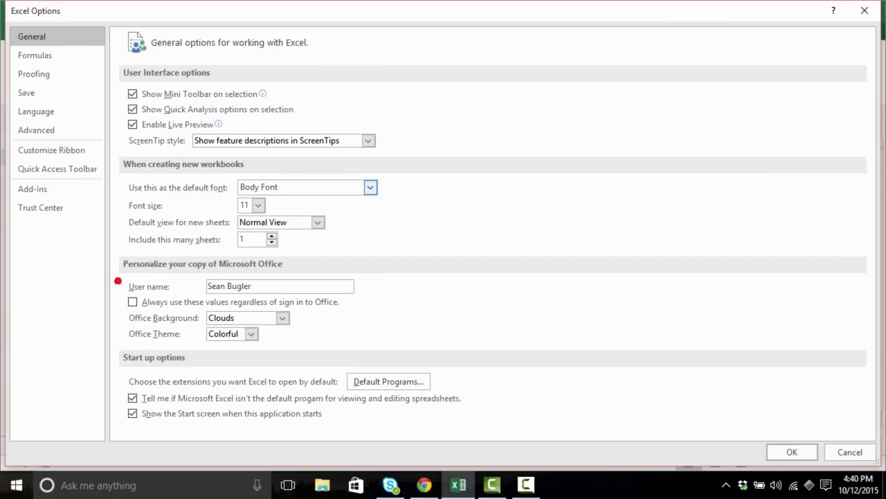
left_click_drag(135, 344, 22, 392)
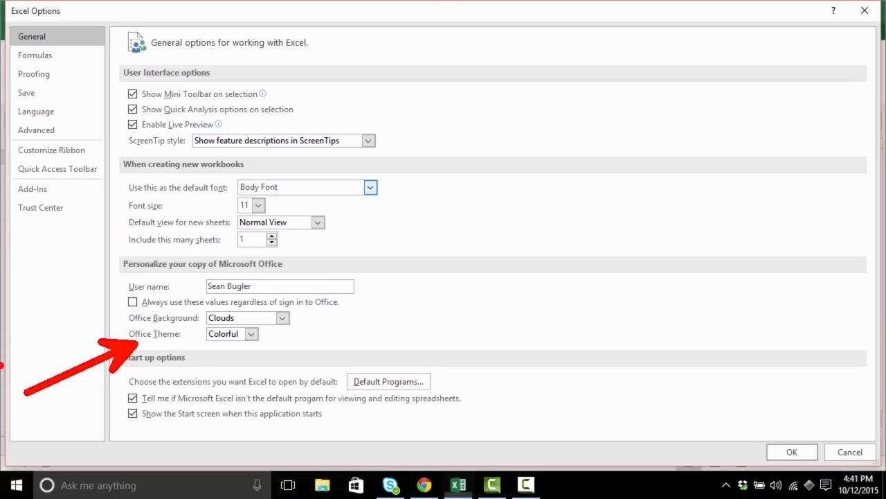
key("Escape")
left_click_drag(447, 2, 438, 113)
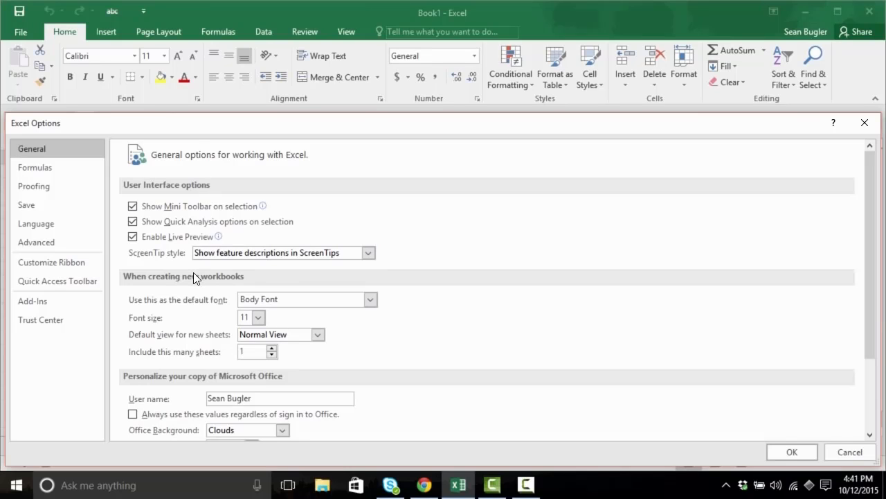
left_click_drag(870, 277, 871, 313)
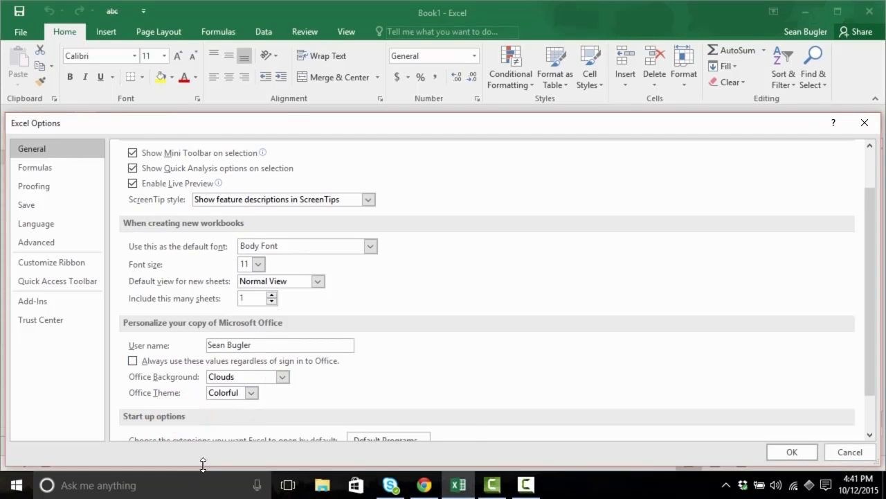
left_click(250, 396)
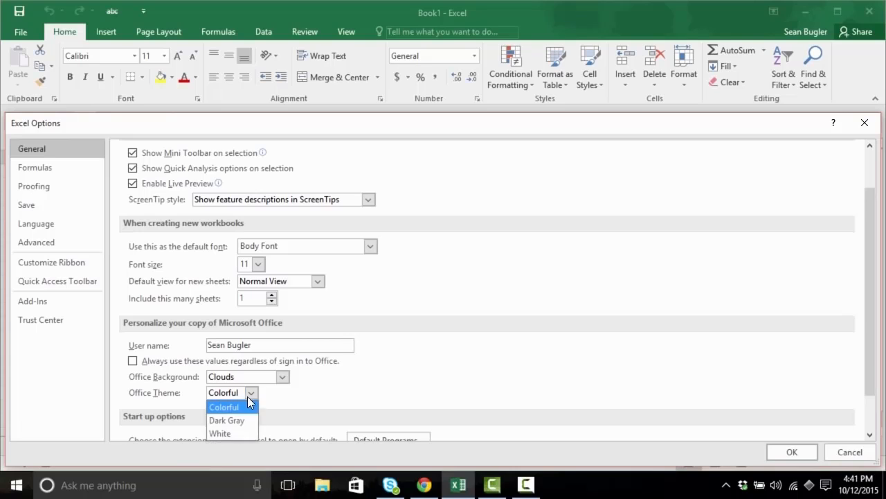
left_click(229, 433)
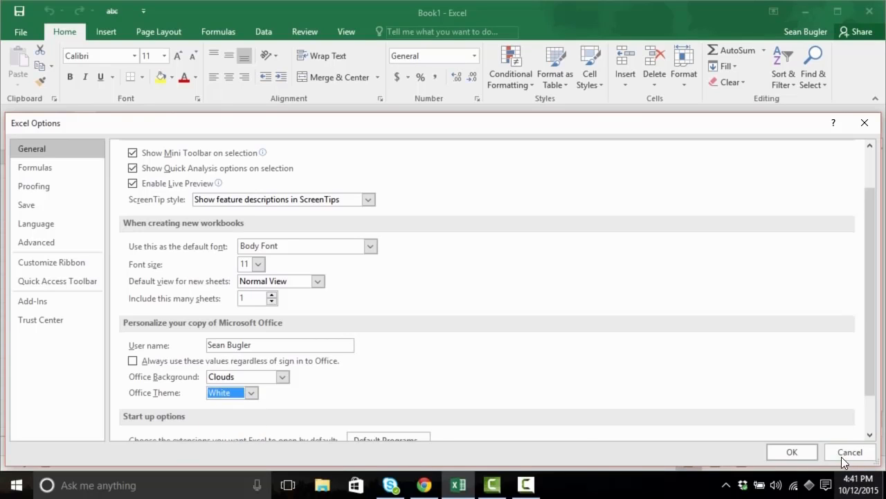
left_click(792, 452)
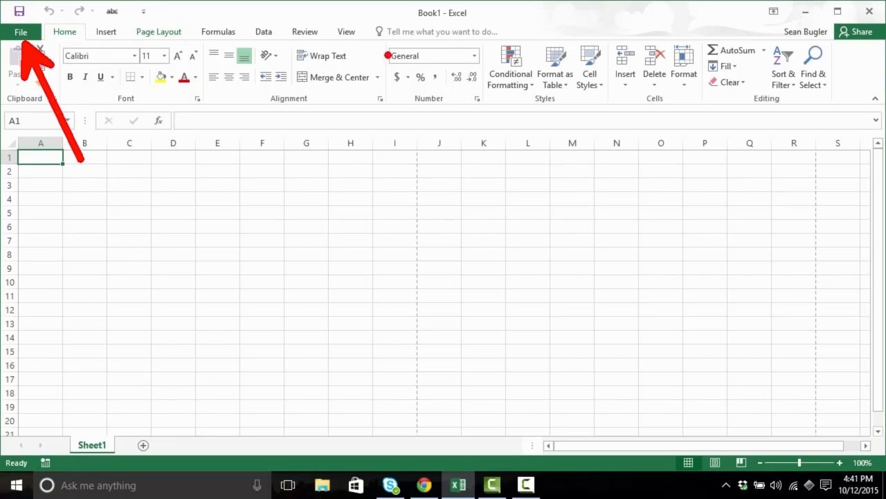
Set the Office Theme to Dark Gray in the Excel options
left_click(21, 31)
left_click(56, 377)
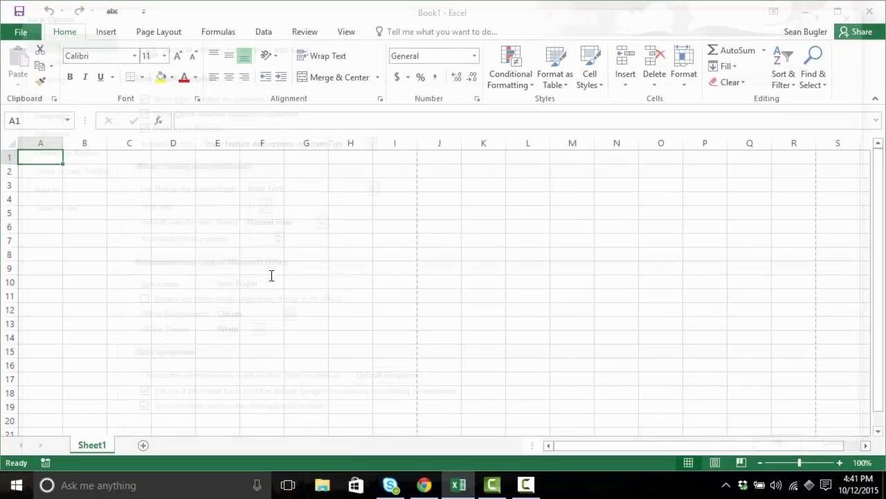
left_click(245, 336)
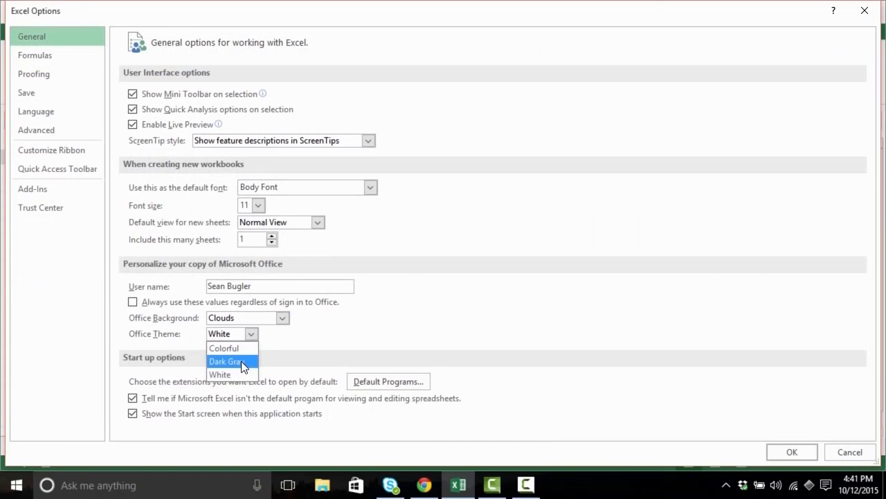
left_click(251, 361)
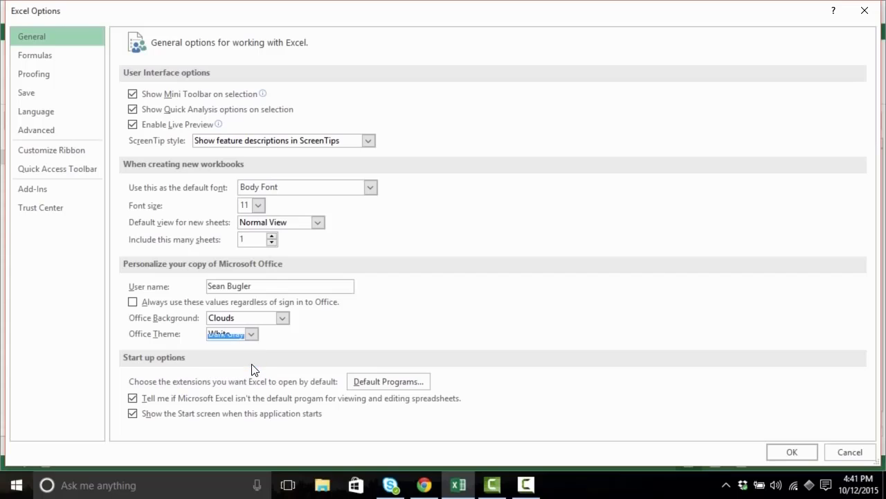
left_click(792, 452)
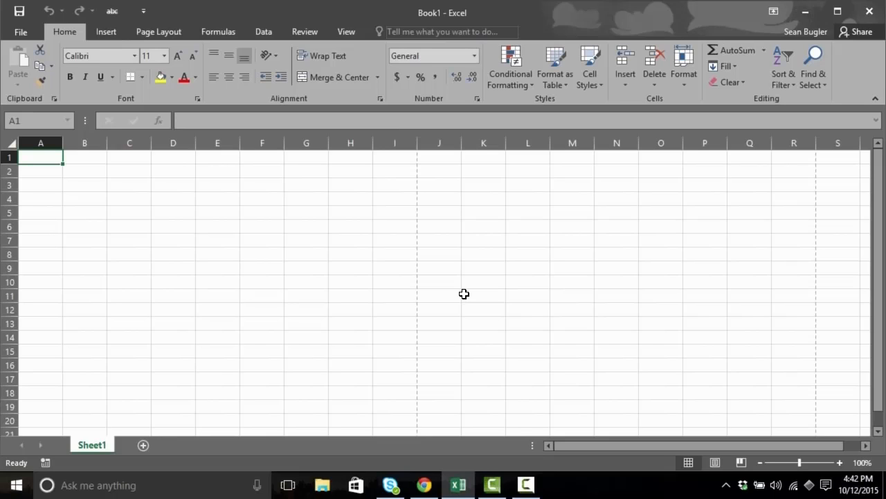
Set the Office Theme to Colorful in the Excel options
left_click(21, 32)
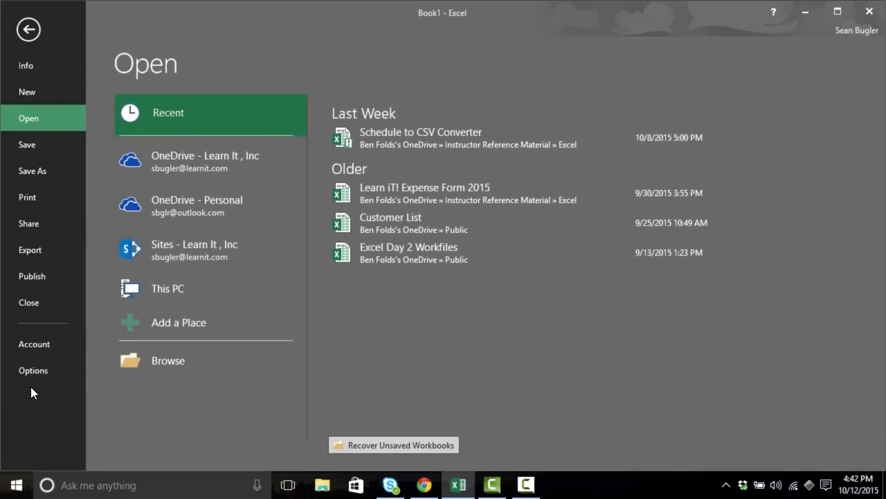
left_click(33, 375)
left_click(220, 335)
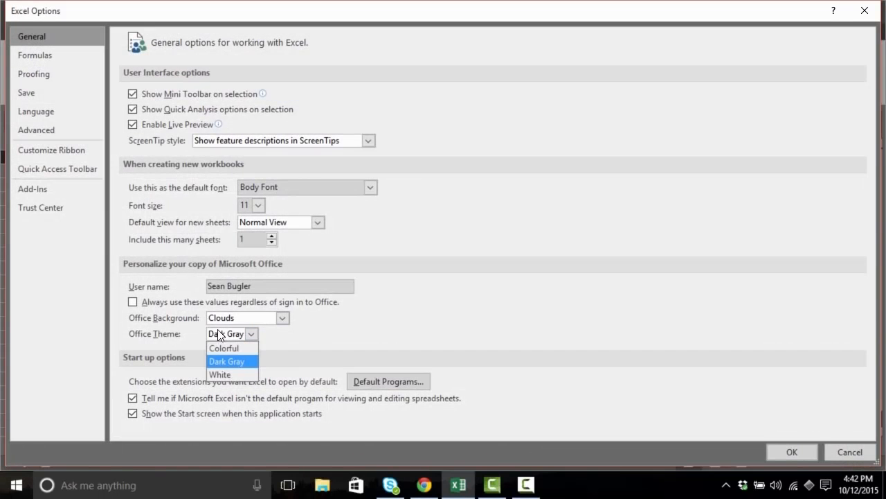
left_click(216, 348)
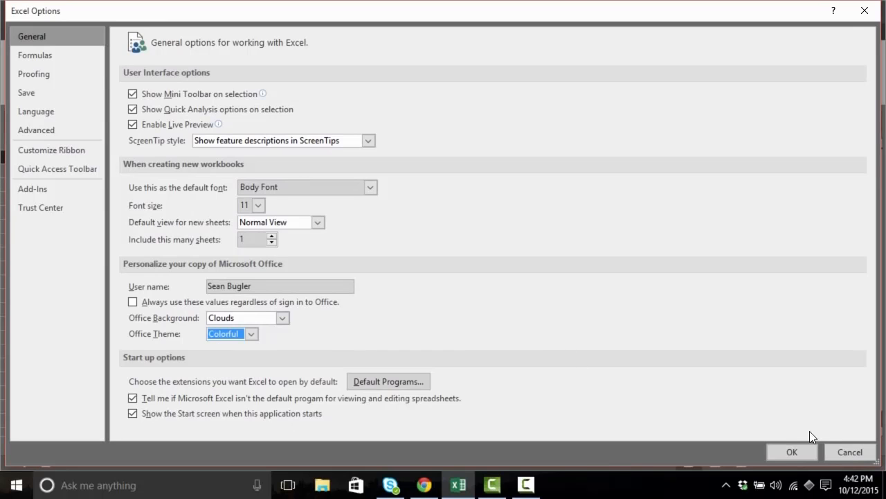
left_click(793, 453)
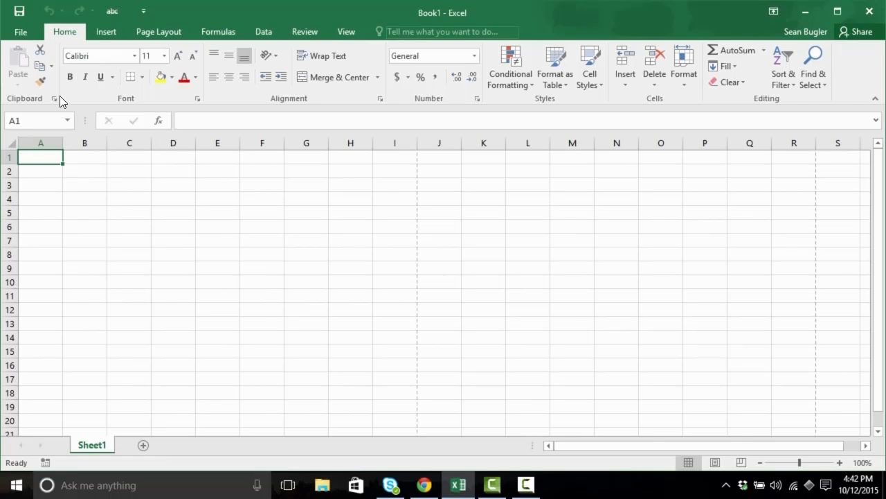
Review the General options and the Office Theme setting on the Account page, and return to the worksheet
left_click(32, 32)
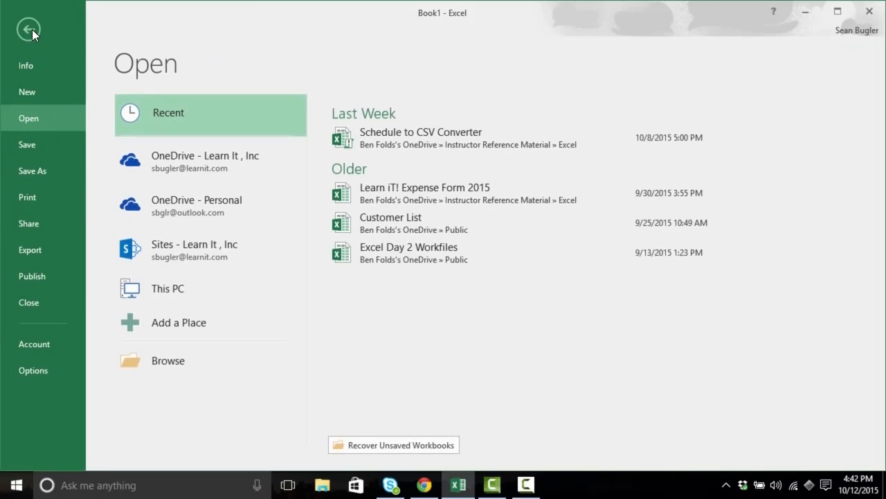
left_click(66, 375)
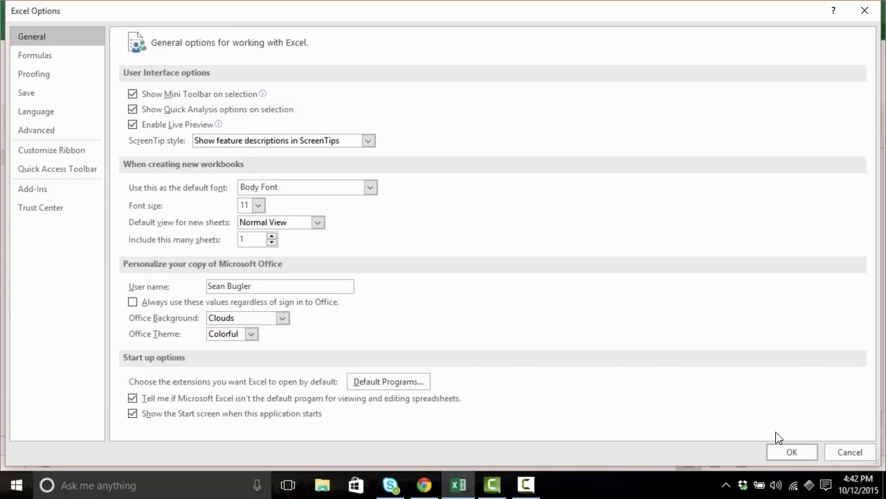
left_click(790, 449)
left_click(20, 31)
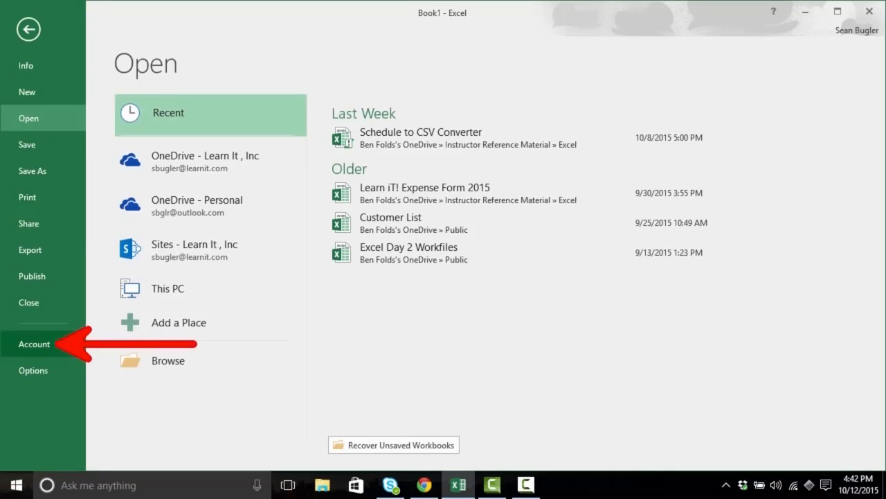
left_click(55, 337)
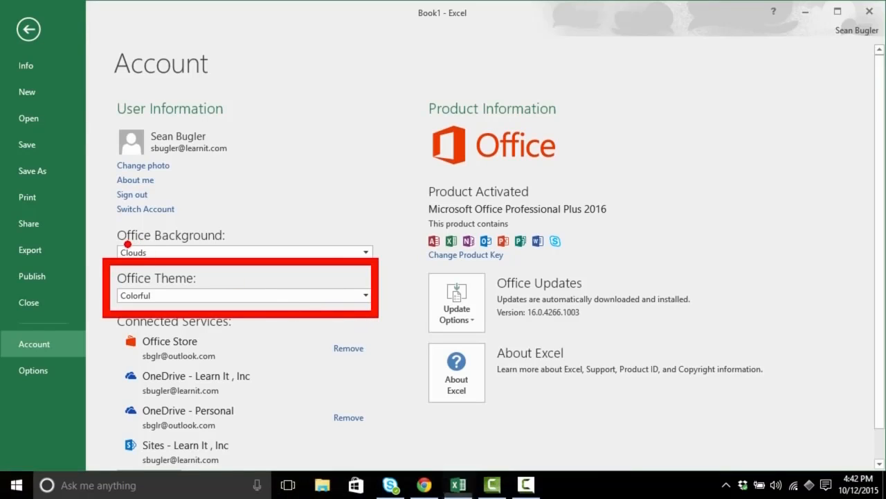
left_click(28, 30)
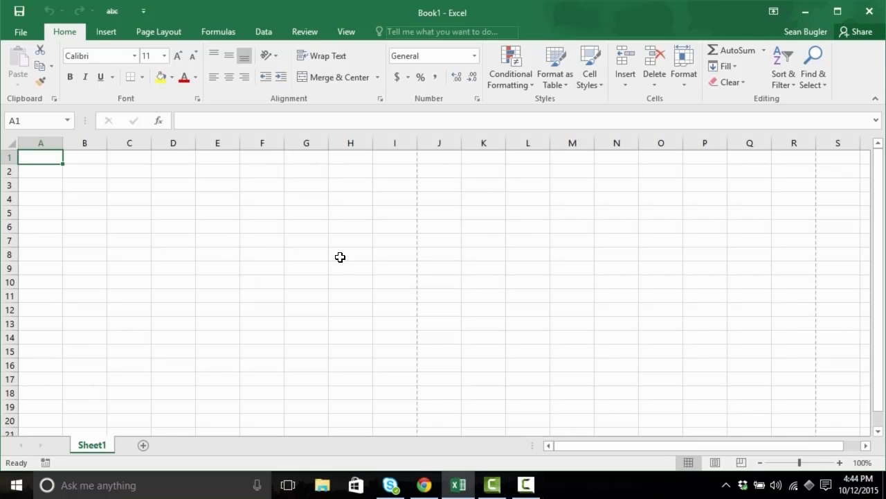
Select cell D9 and explore the worksheet by scrolling vertically and horizontally, ending back at column A and row 1
left_click(179, 273)
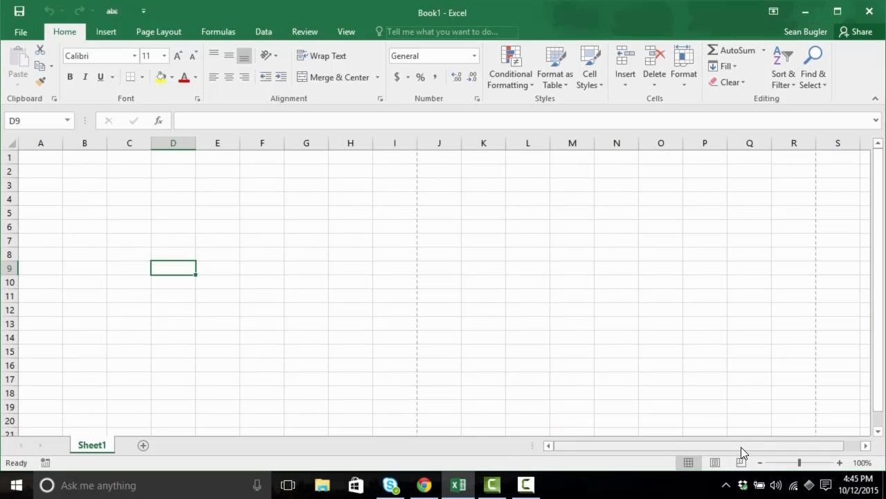
left_click_drag(741, 447, 765, 420)
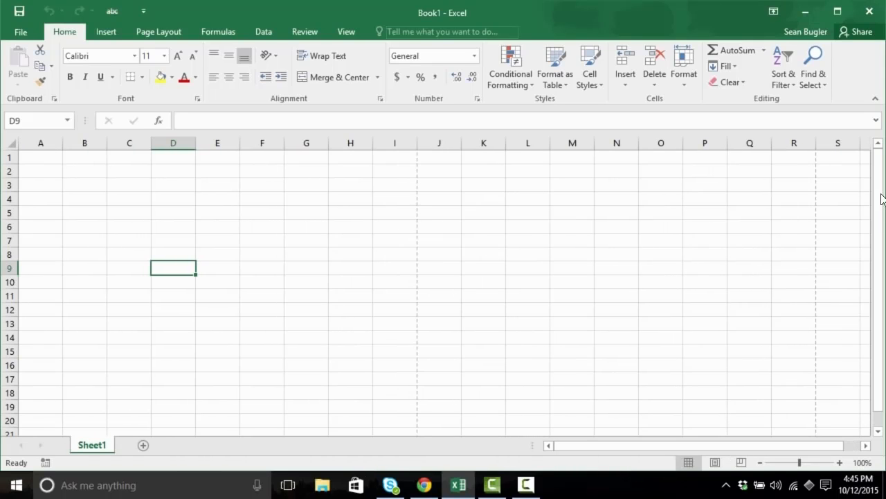
mouse_move(880, 196)
left_mouse_down()
mouse_move(878, 251)
mouse_move(878, 203)
left_mouse_up()
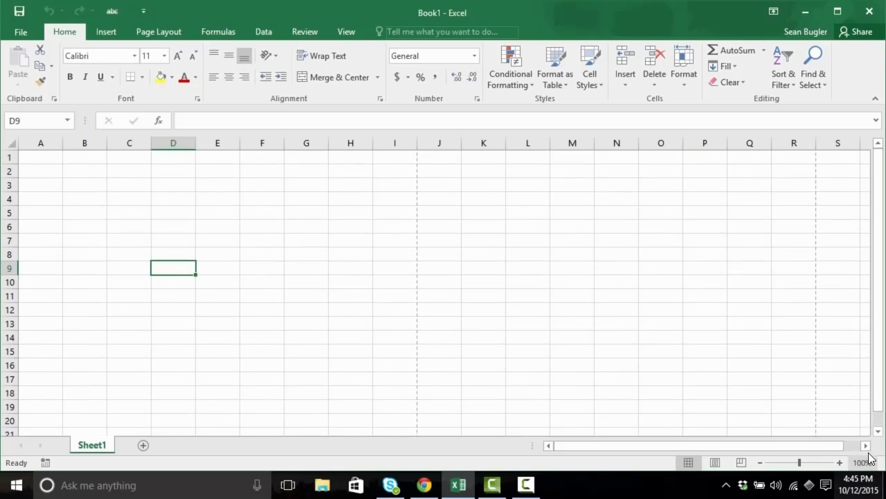
left_click(877, 432)
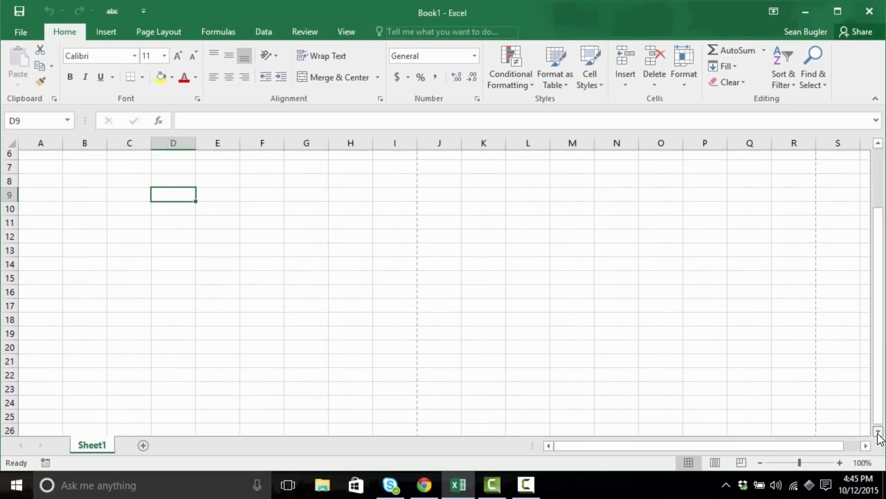
left_click(878, 144)
left_click(879, 144)
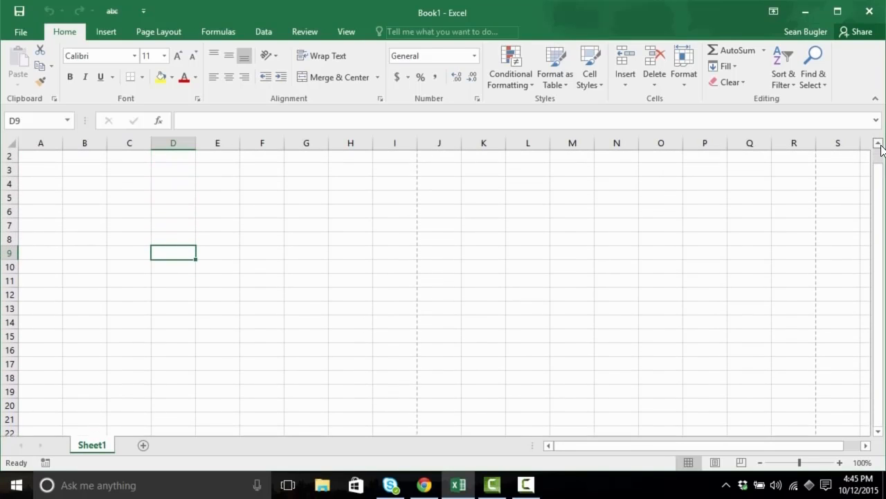
left_click(866, 447)
left_click(548, 445)
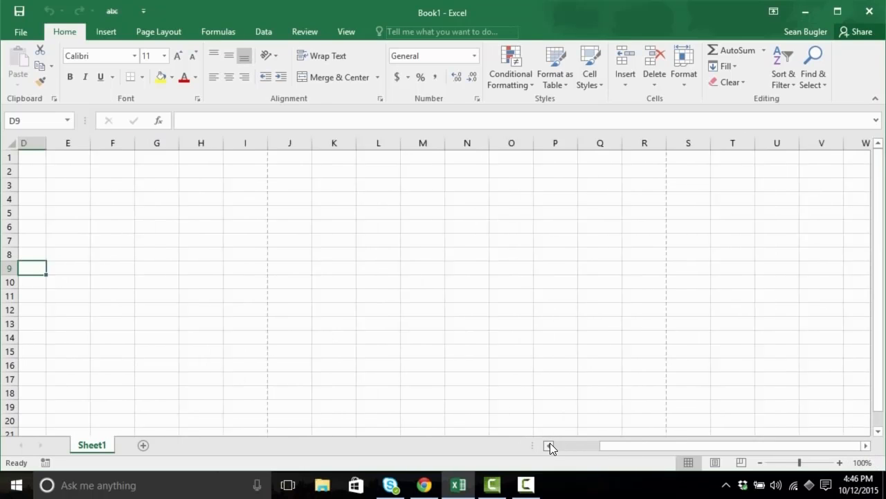
left_click(549, 446)
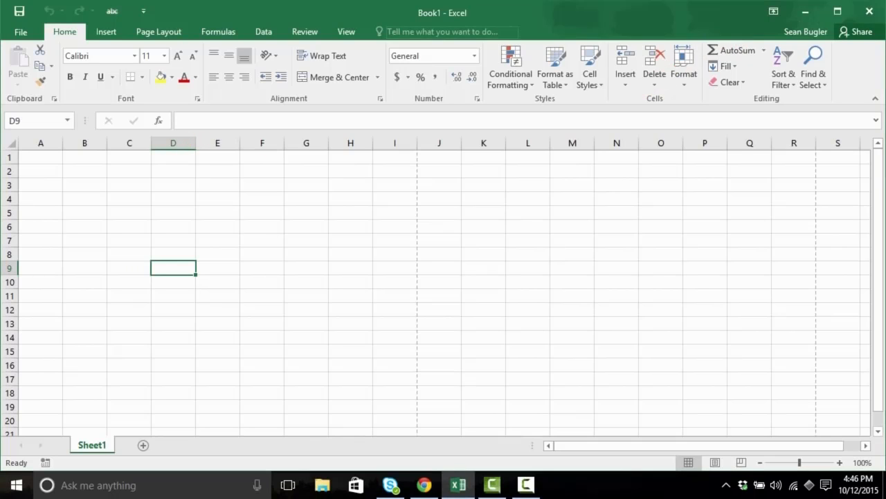
Set the ribbon to Auto-hide, reveal it temporarily and hide it again by returning to the worksheet
left_click(773, 12)
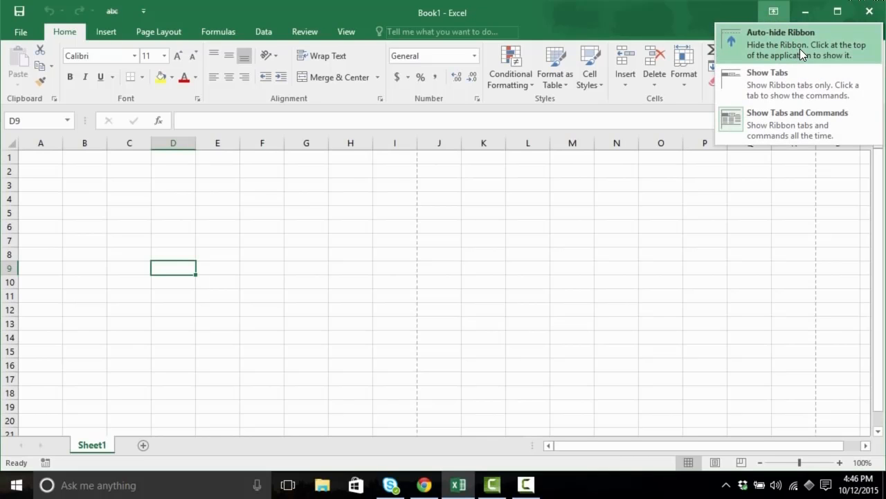
left_click(800, 48)
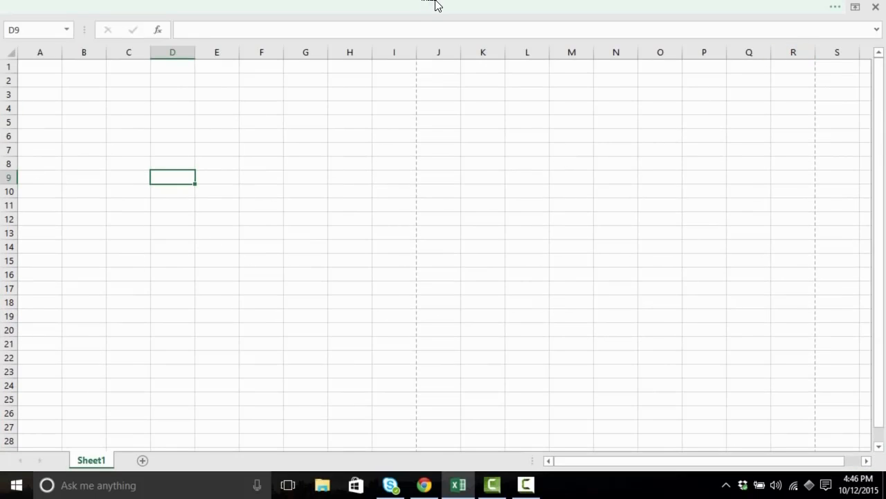
left_click(781, 9)
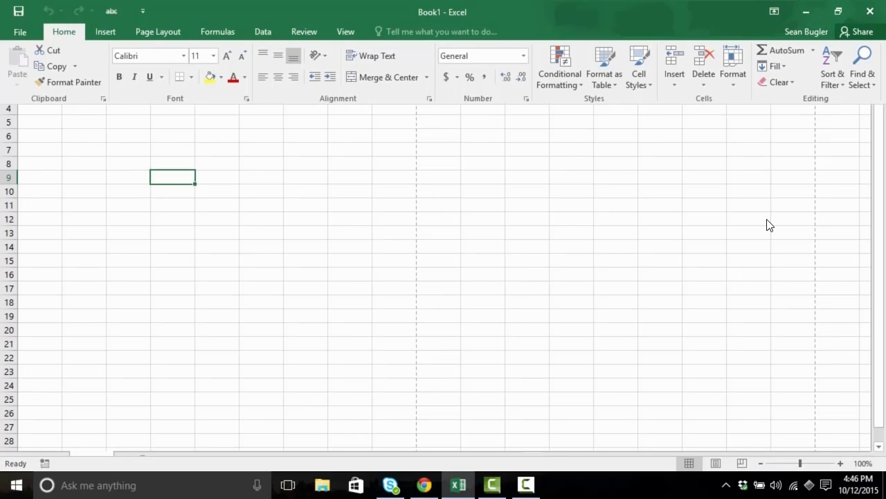
left_click(724, 192)
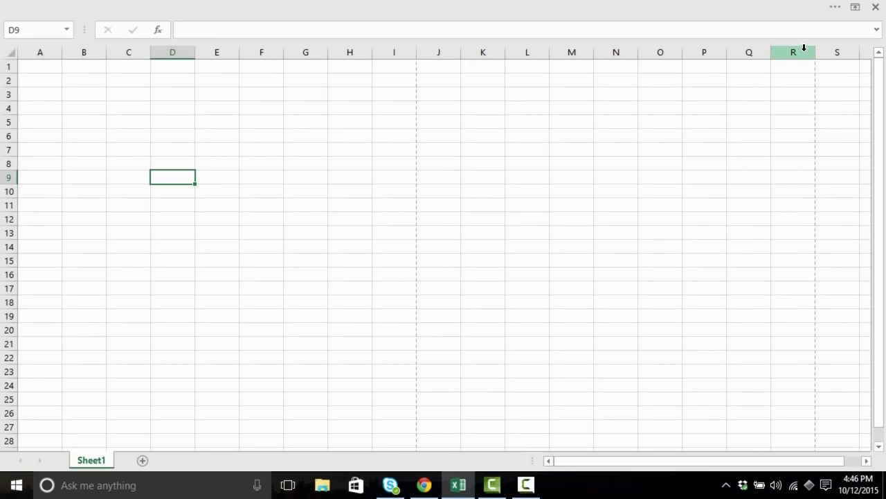
Reveal the hidden ribbon and set its display option to Show Tabs and Commands
left_click(835, 7)
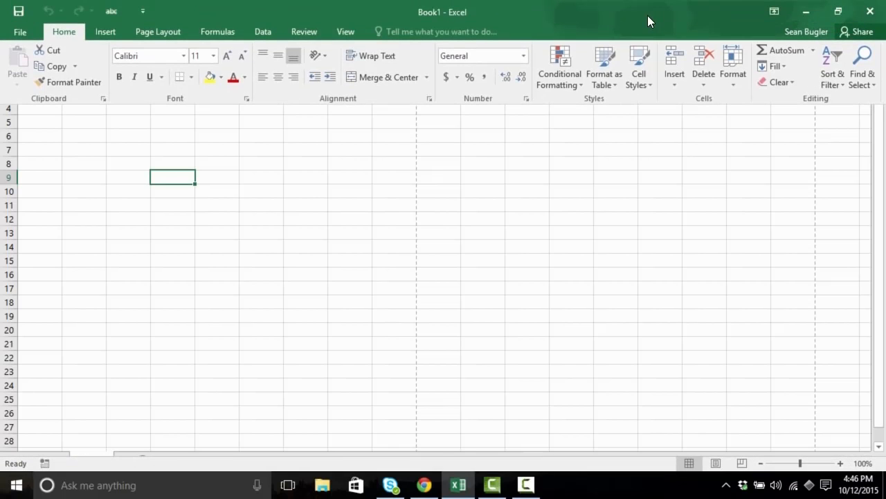
left_click(774, 12)
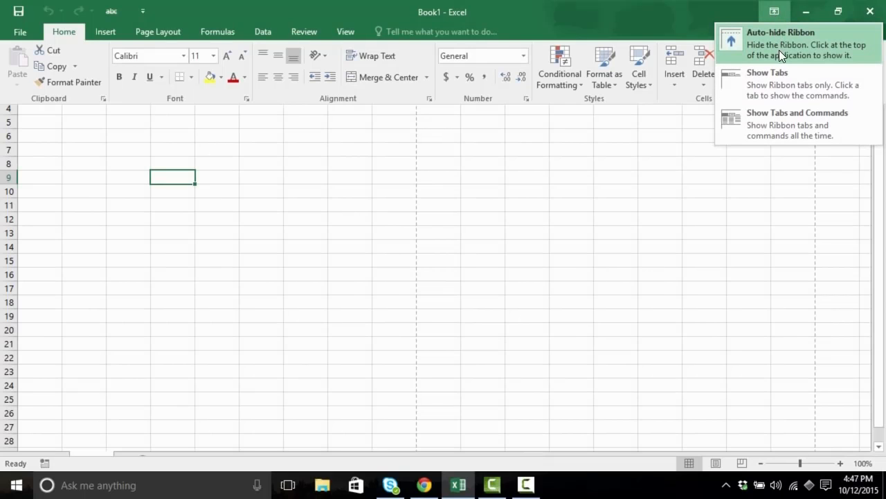
left_click(842, 124)
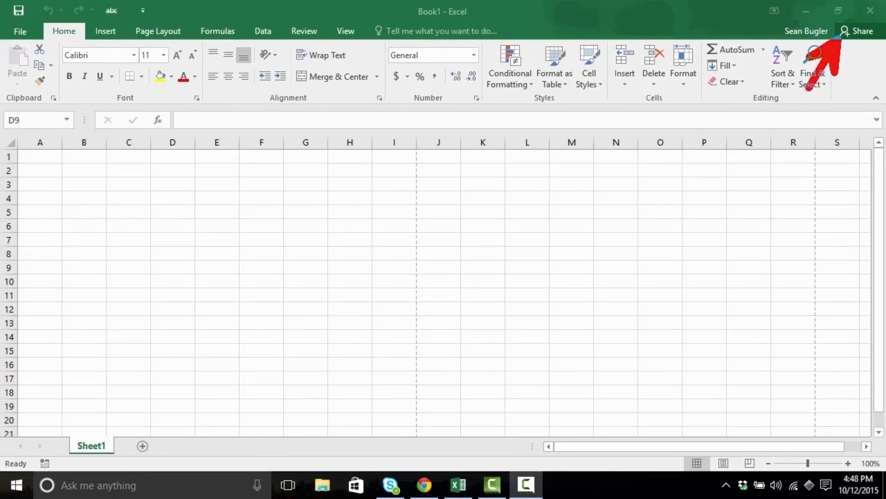
Save the workbook to the cloud for sharing, in the OneDrive - Learn It, Inc Documents folder, as Excel2016Training
left_click(862, 36)
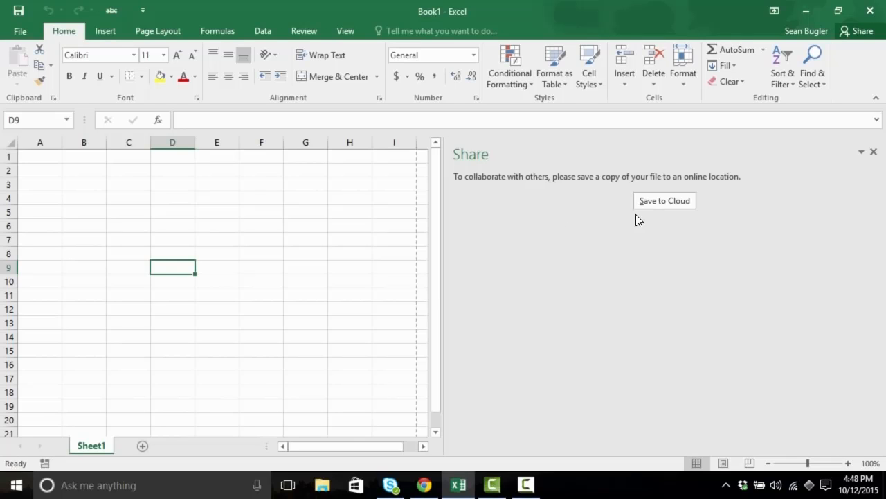
left_click(651, 204)
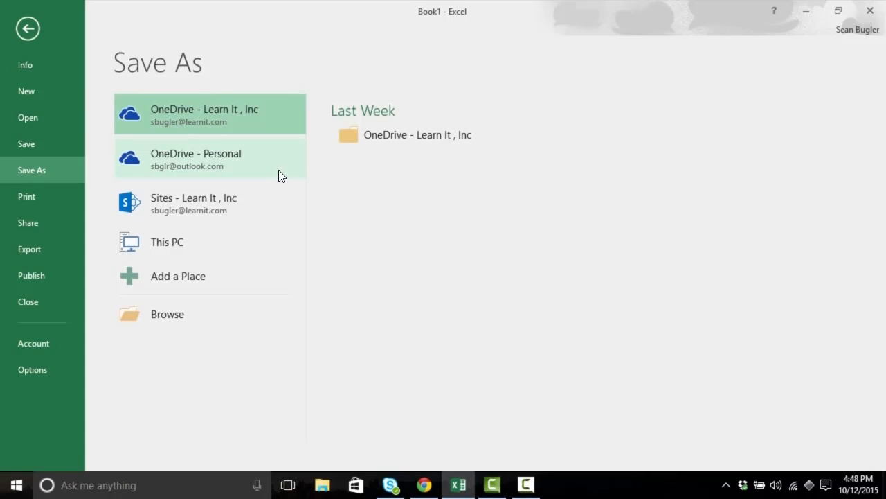
left_click(355, 142)
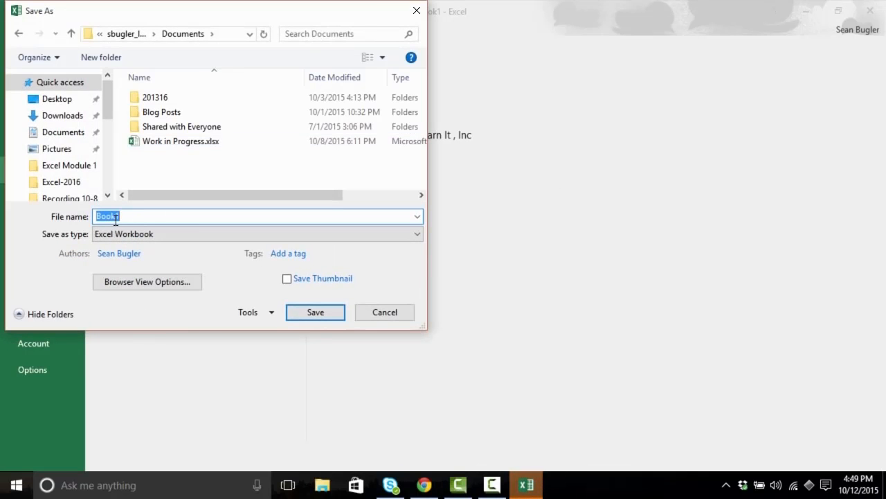
type("Excel2016")
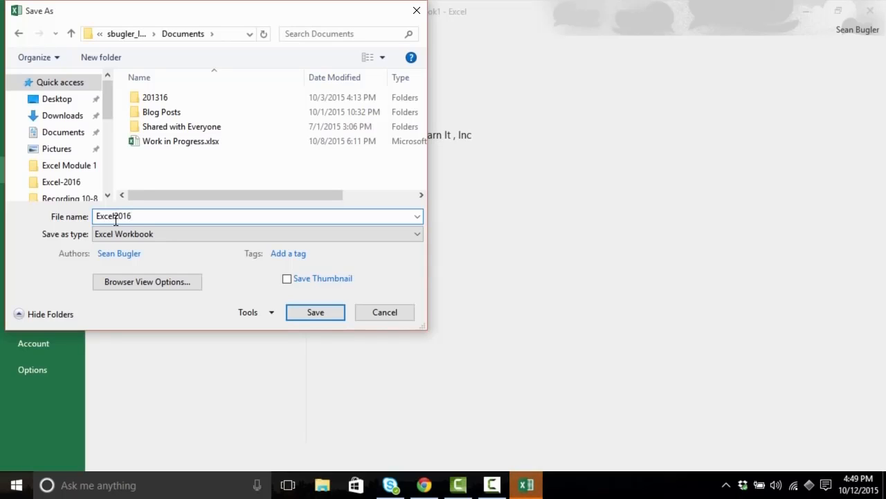
type("Training")
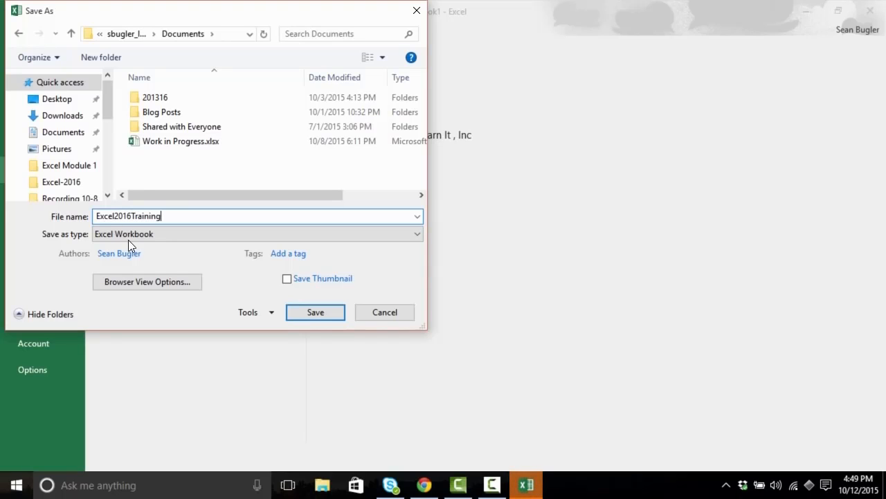
left_click(312, 313)
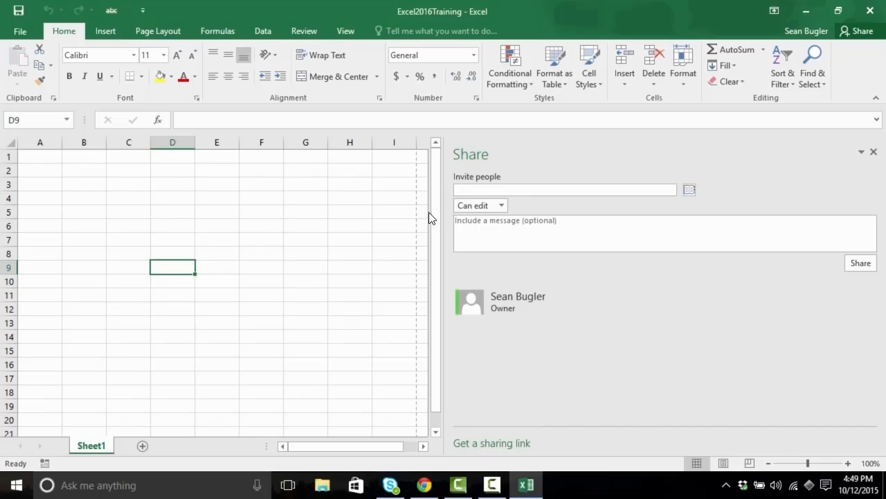
Draft a sharing invitation with Can view permission and the message "Help! I have no idea what I'm doing!", and close it without sending
left_click(483, 189)
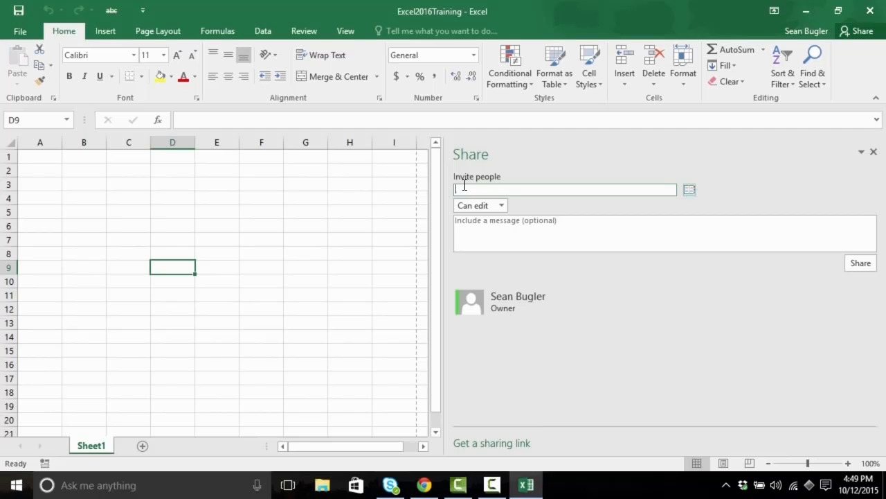
left_click(502, 205)
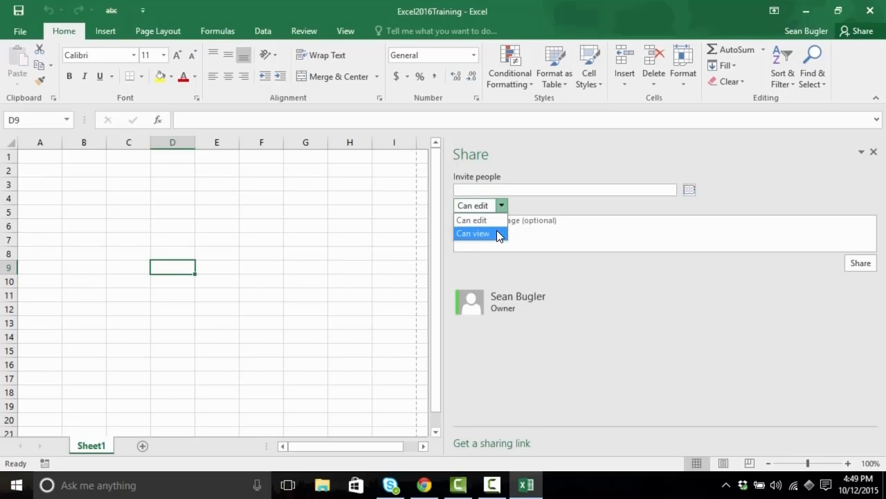
left_click(497, 232)
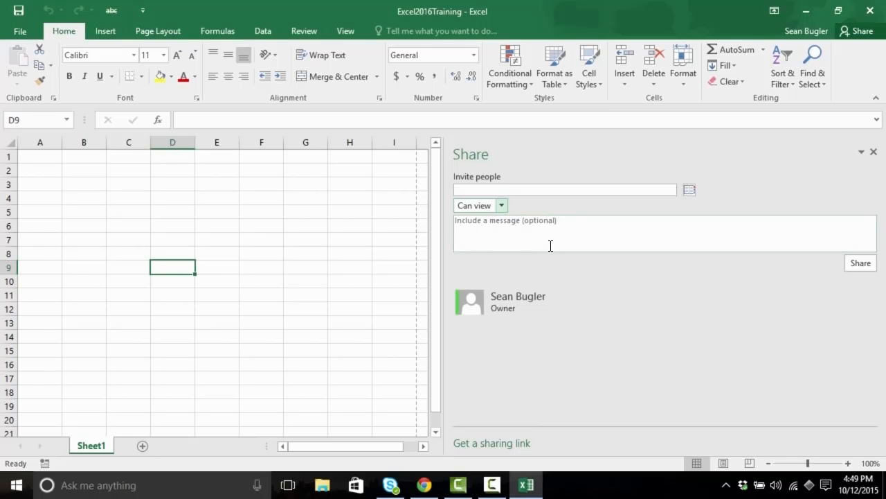
left_click(516, 243)
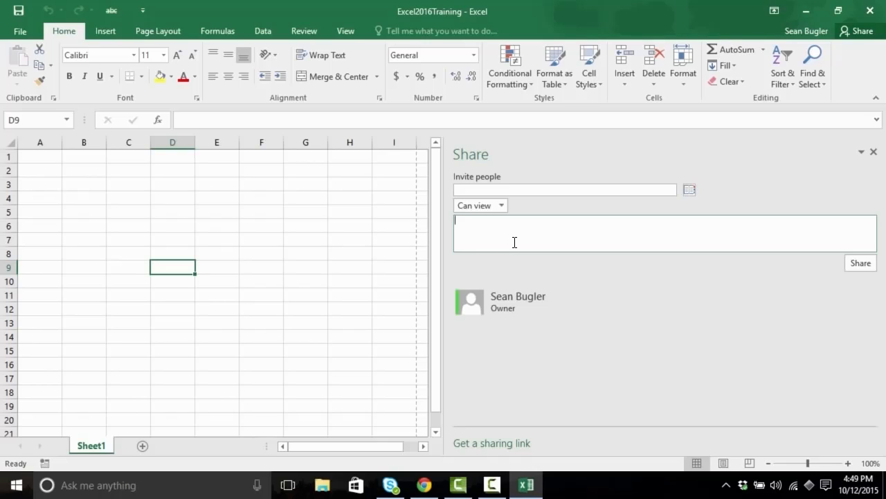
type("Help!")
type("I have no idea what I'm doing!")
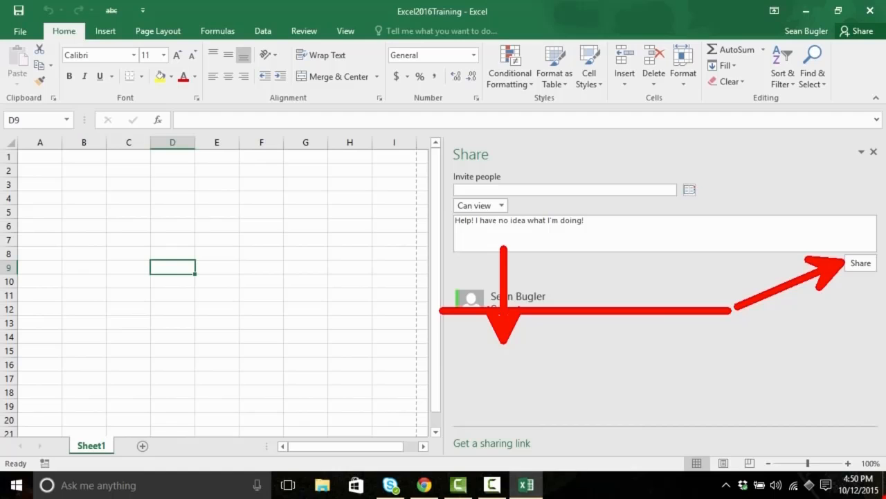
left_click(873, 154)
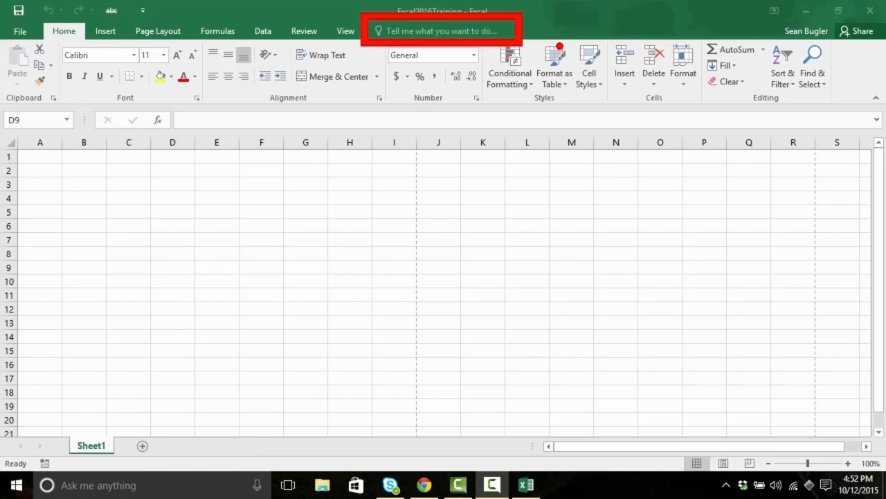
left_click(414, 30)
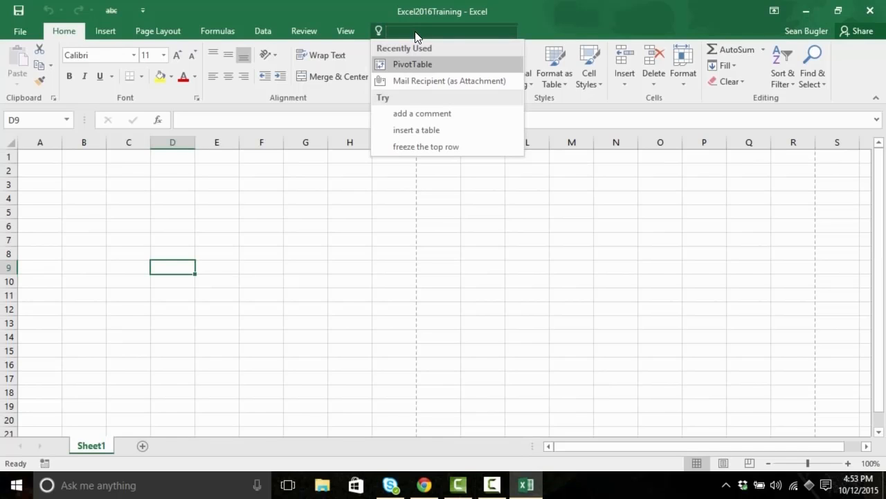
type("how do")
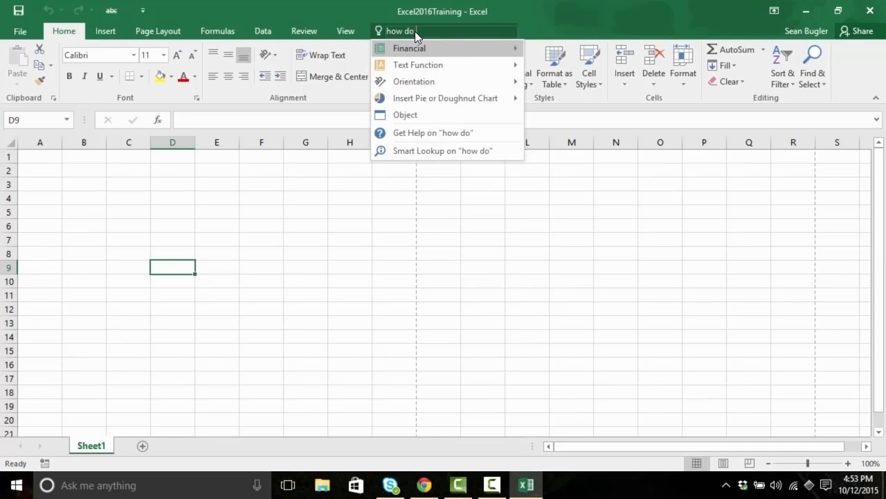
type(" i insert a ")
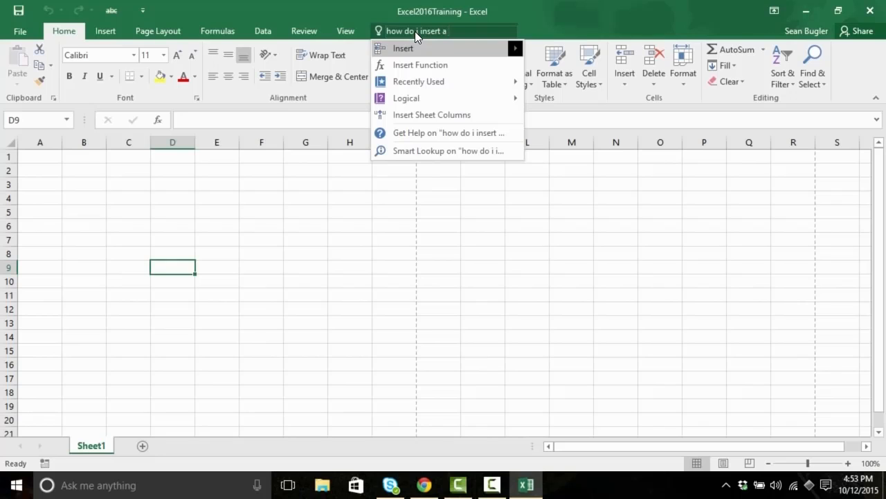
type("column")
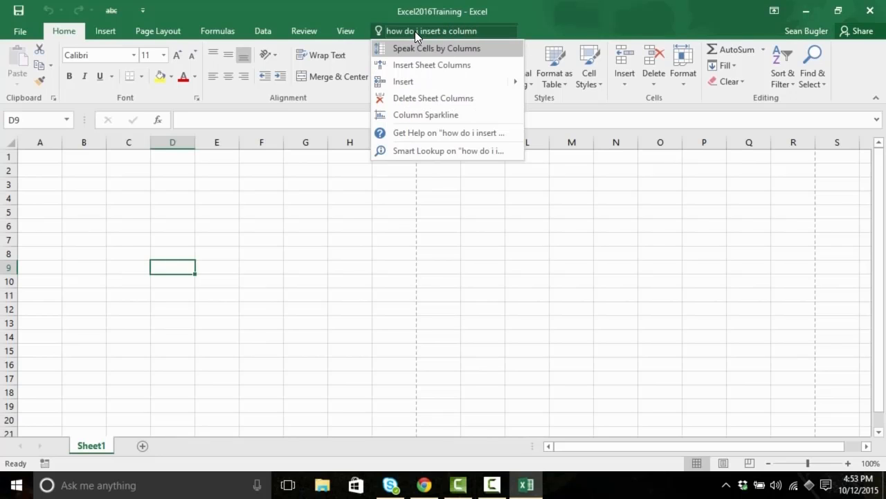
type("?")
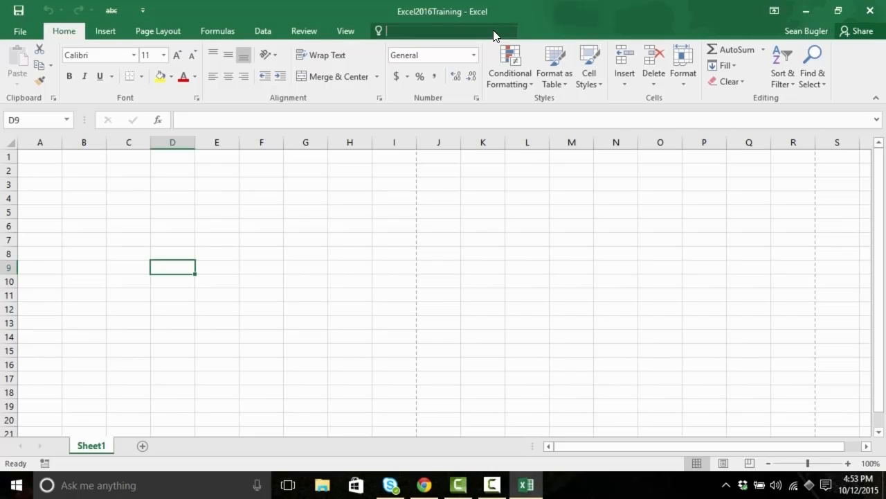
Ask Tell Me "how do I insert a column?" and insert a sheet column at cell D9 from its suggestions
left_click(494, 33)
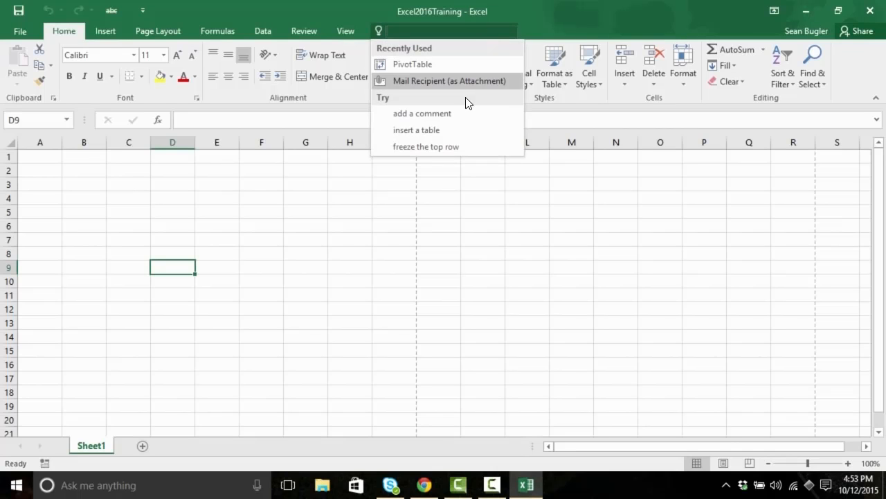
type("how do I insert ")
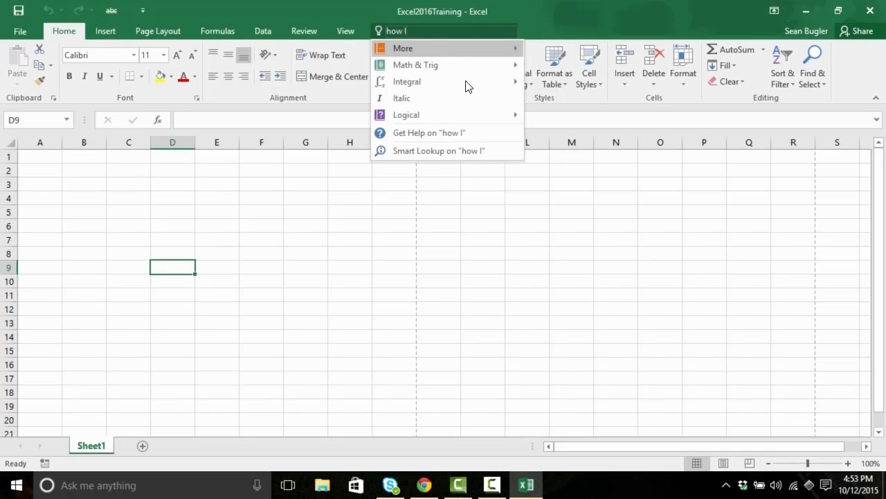
type("a column?")
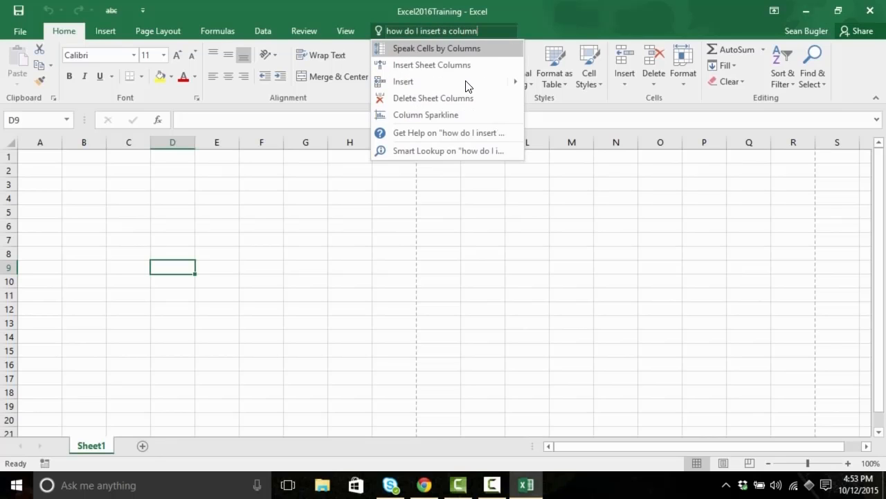
mouse_move(482, 49)
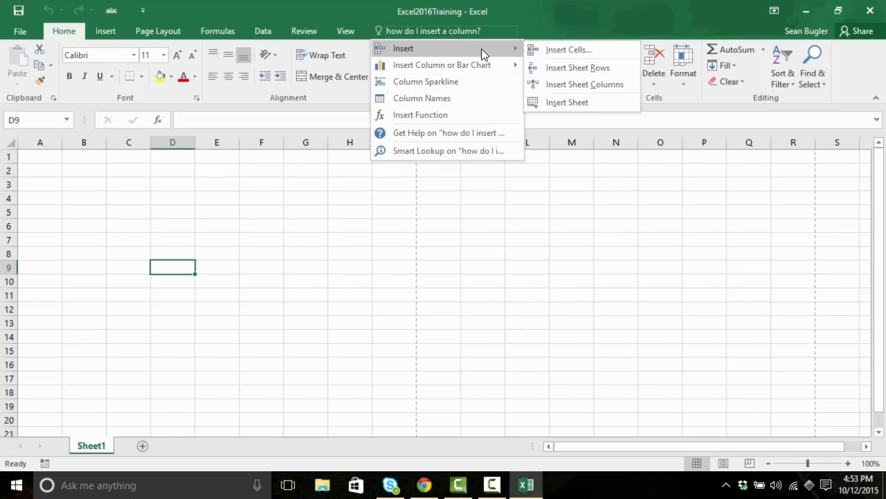
left_click(628, 87)
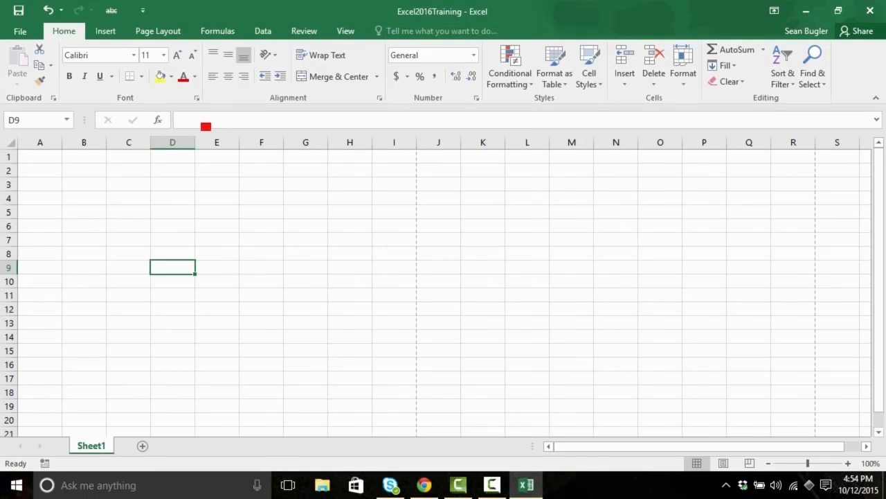
mouse_move(205, 126)
left_mouse_down()
mouse_move(108, 353)
mouse_move(145, 363)
left_mouse_up()
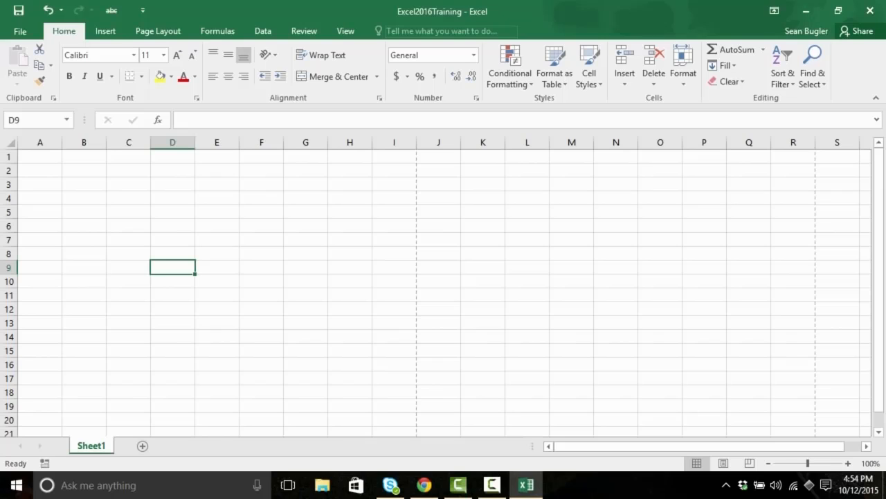
Ask Tell Me "how do I add comments?", review the suggested commands and dismiss them
left_click(430, 29)
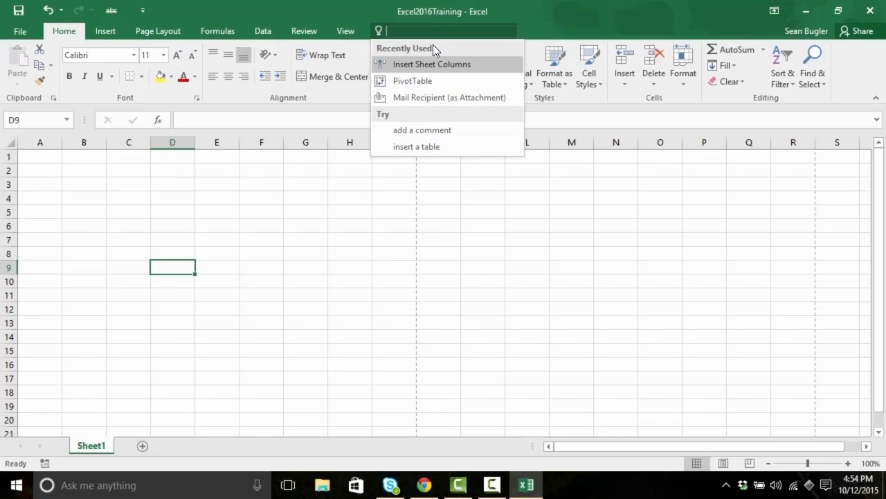
type("how do I")
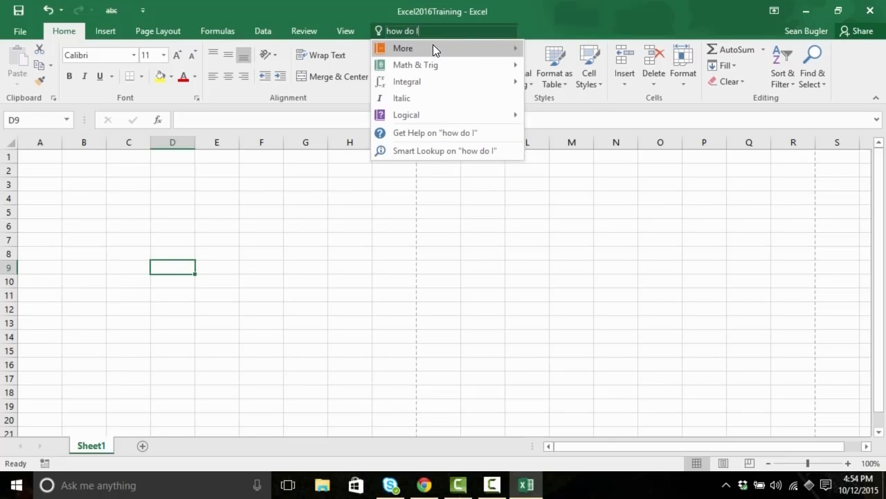
type(" add comments?")
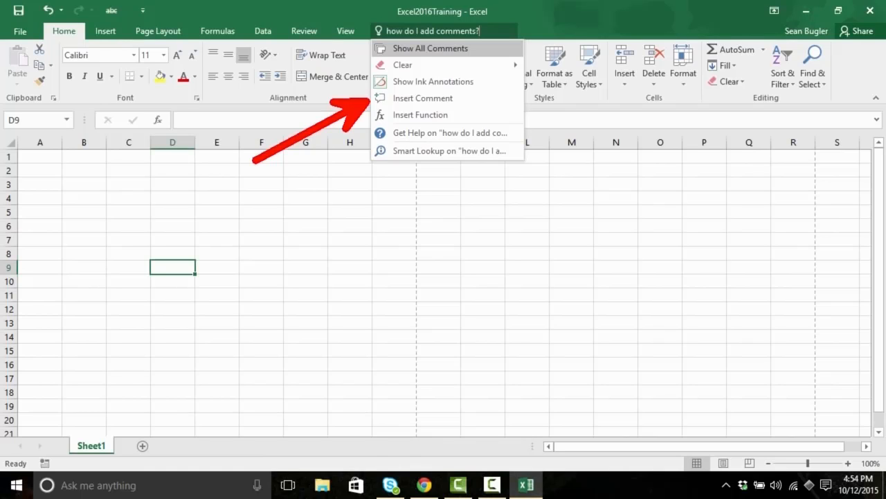
key("Escape")
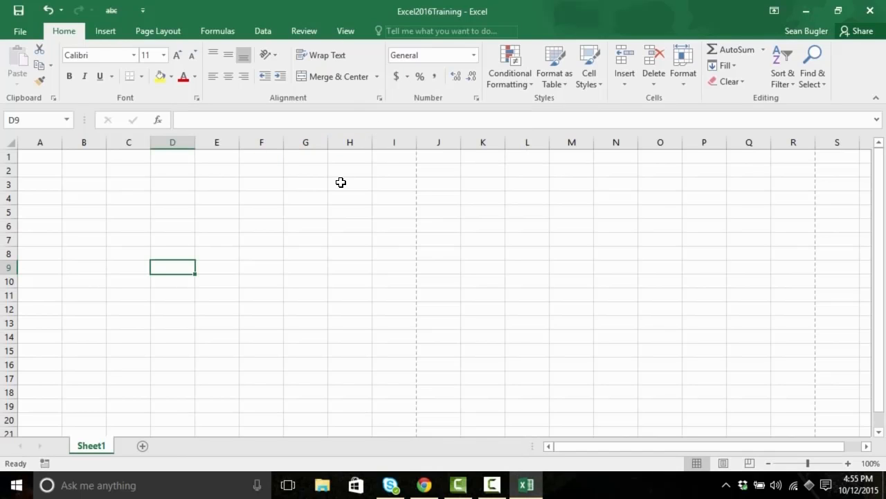
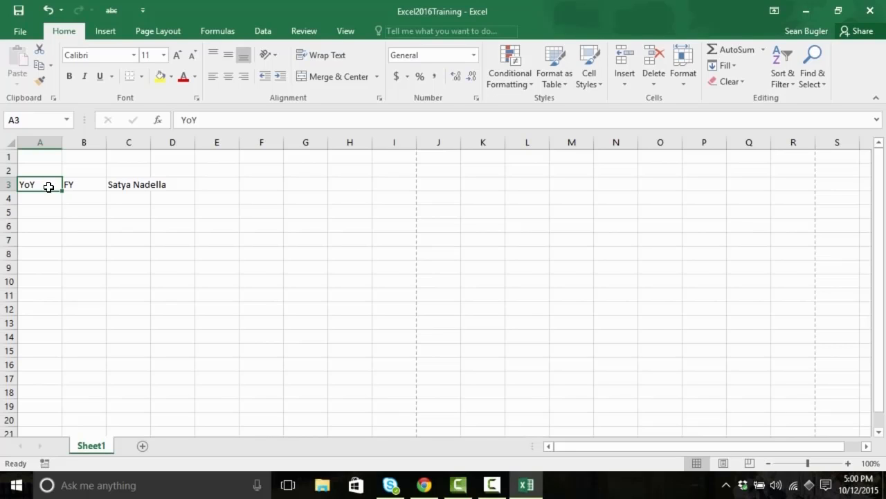
Run Smart Lookup on "YoY" in cell A3 and examine the Wikipedia and web search results in Insights
right_click(48, 184)
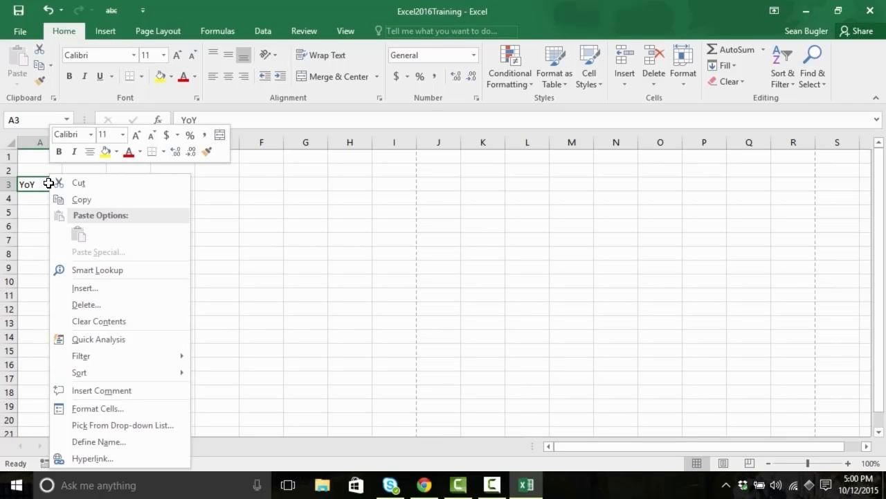
left_click(130, 278)
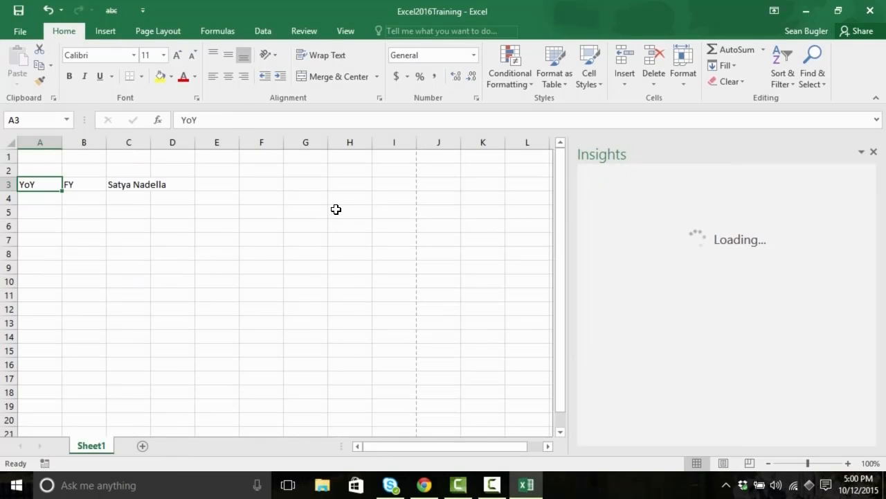
key("ctrl+2")
mouse_move(548, 120)
left_mouse_down()
mouse_move(734, 249)
mouse_move(885, 444)
left_mouse_up()
key("Escape")
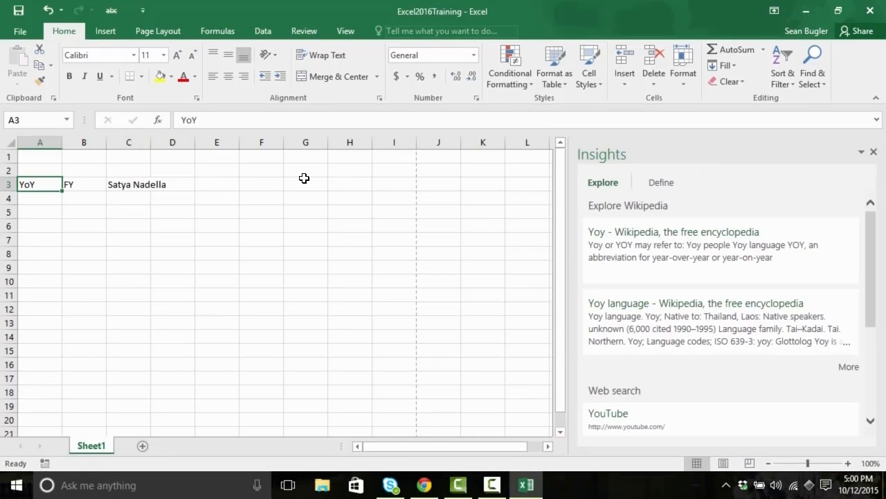
key("ctrl+2")
left_click_drag(873, 269, 864, 342)
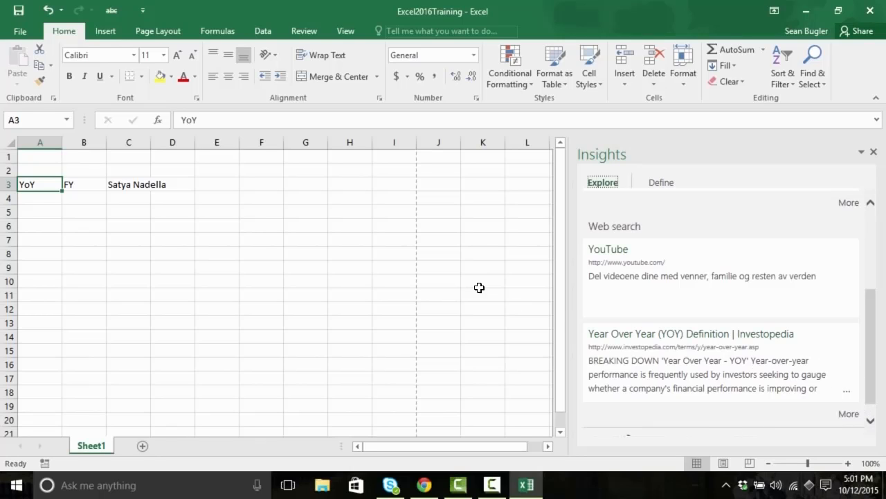
scroll(720, 358, "up", 1)
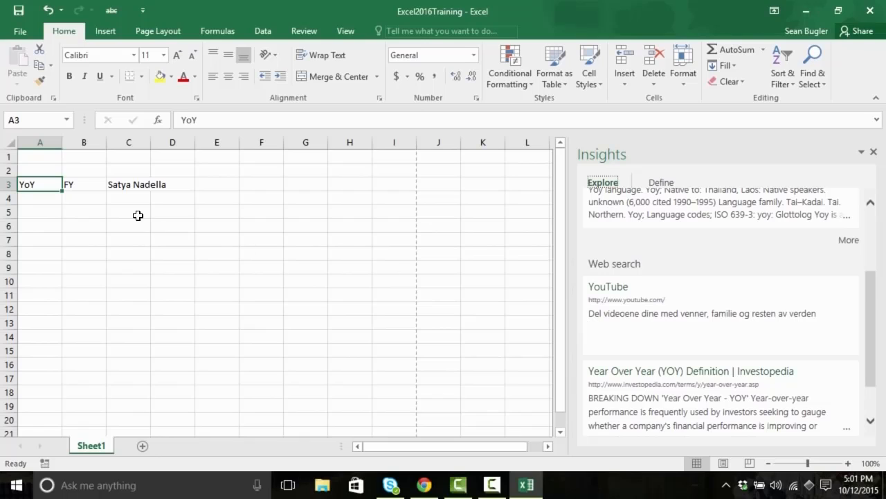
Run Smart Lookup on "FY" in cell B3 and examine the Wikipedia and web search results in Insights
left_click(79, 185)
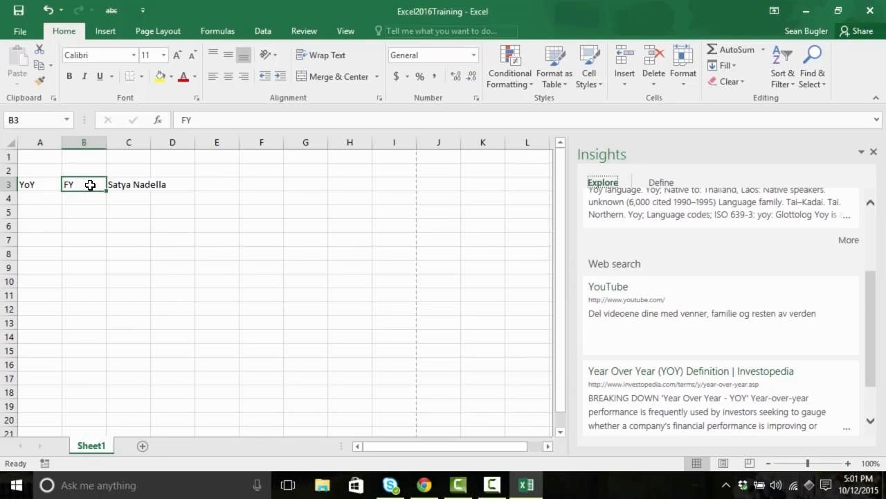
right_click(90, 184)
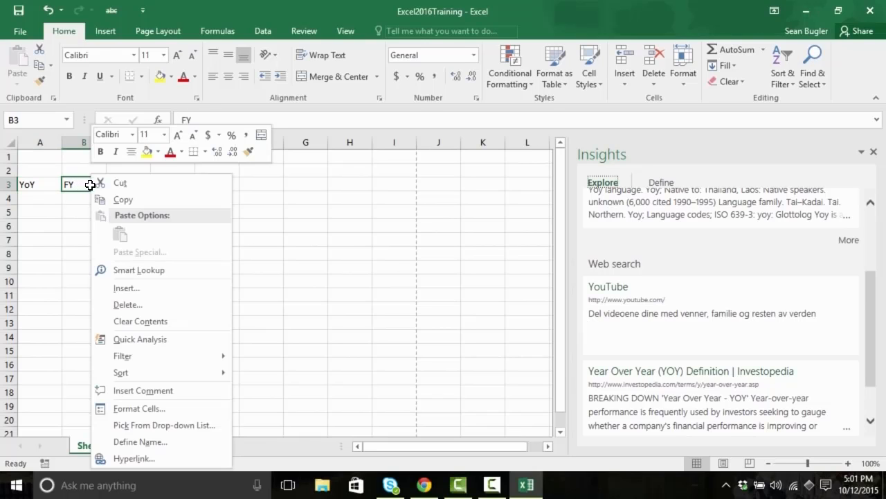
left_click(188, 269)
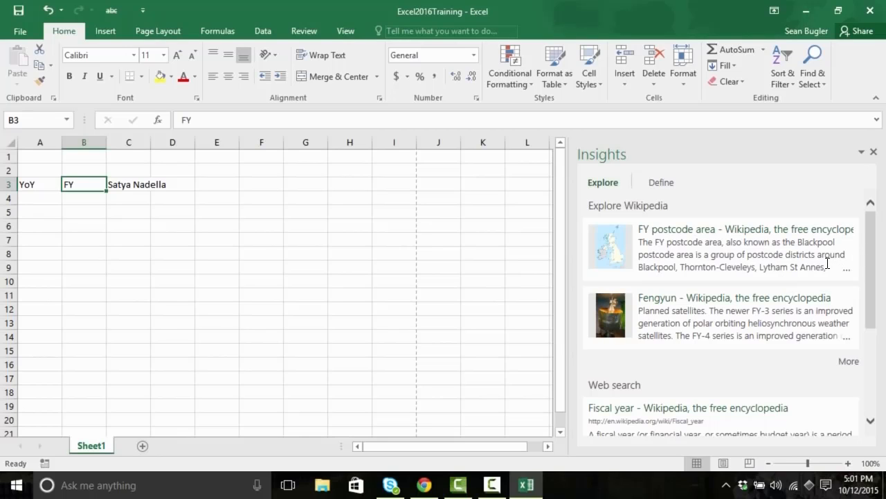
left_click_drag(877, 242, 865, 307)
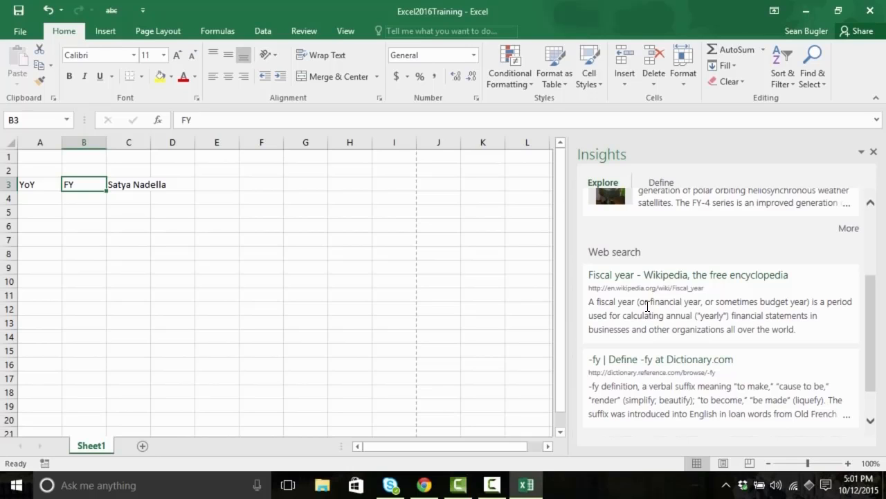
Run Smart Lookup on "Satya Nadella" through Tell Me, examine the profile, image and web results, and close Insights
left_click(135, 183)
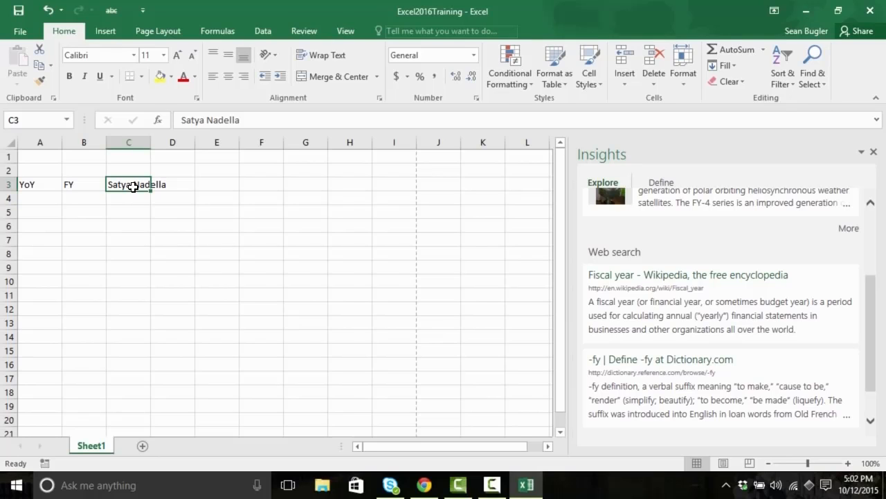
right_click(133, 186)
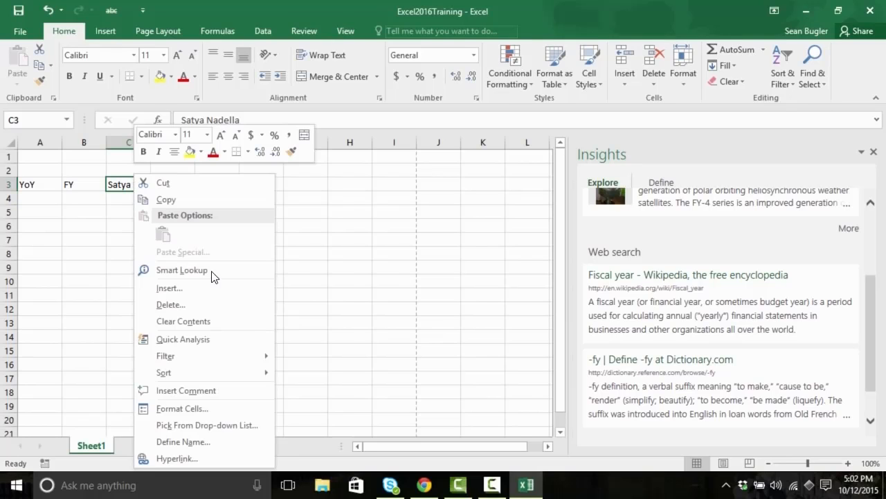
left_click(122, 193)
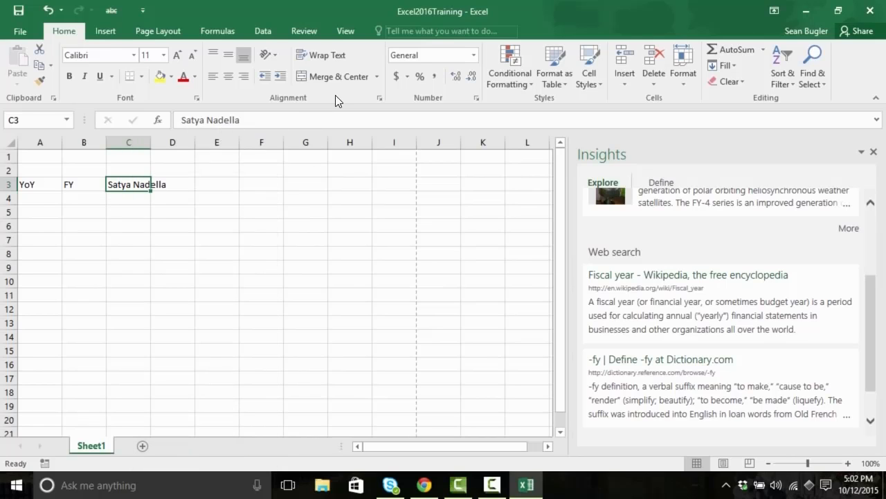
left_click(389, 31)
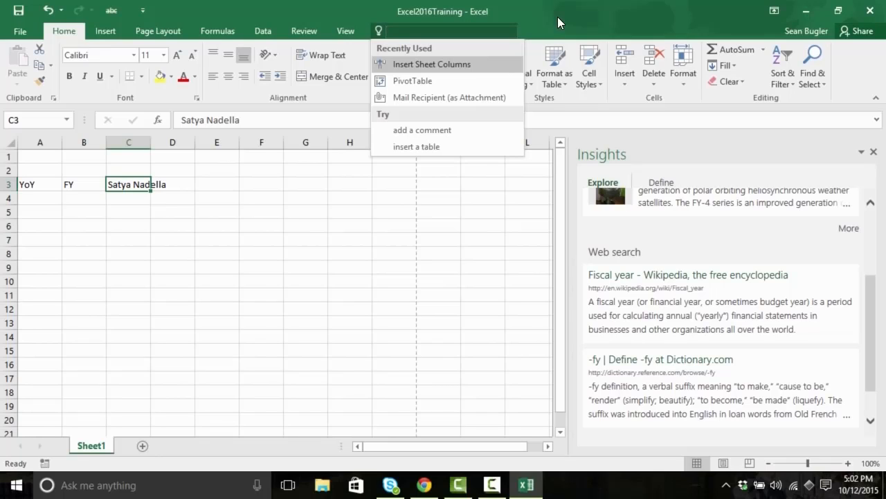
type("Satya Nadella")
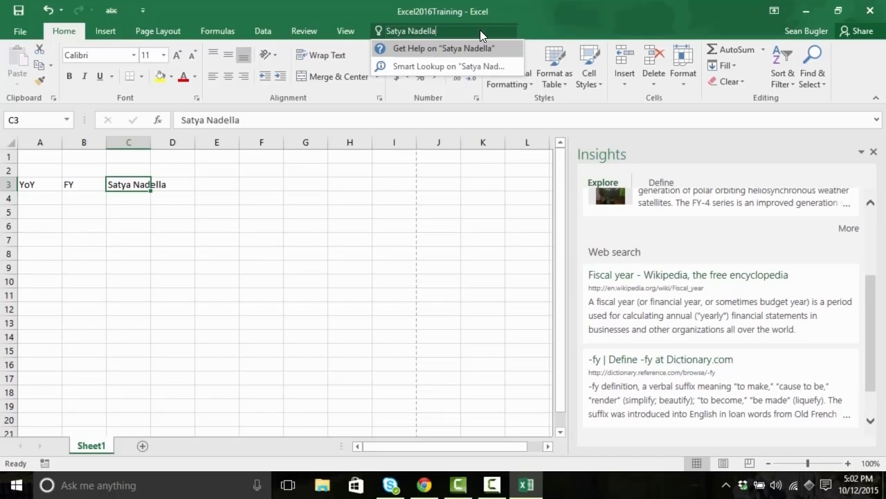
left_click(509, 66)
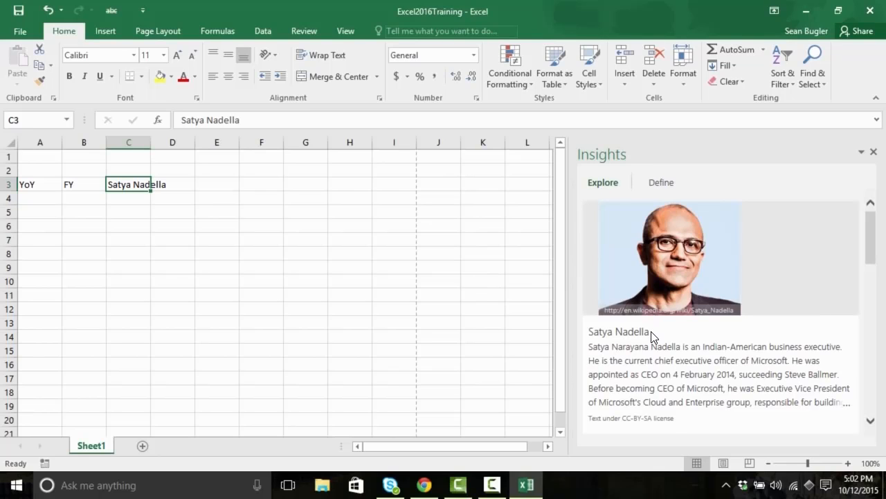
left_click_drag(871, 242, 862, 336)
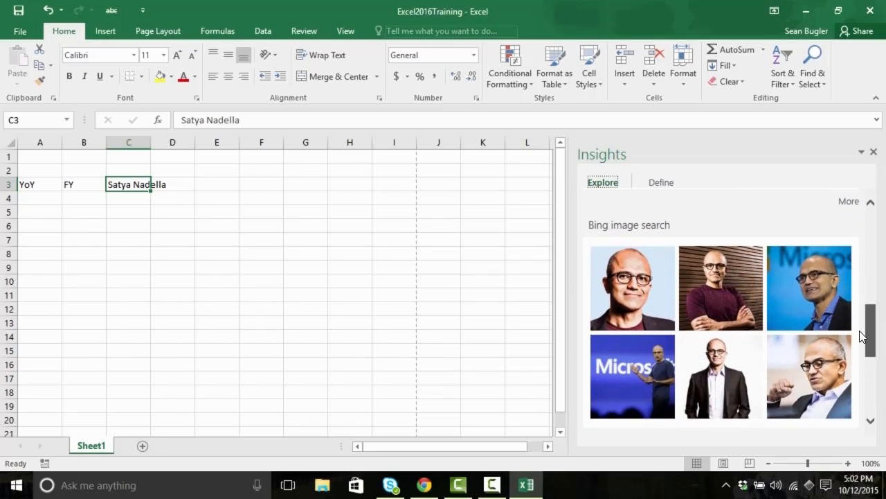
left_click_drag(862, 337, 874, 408)
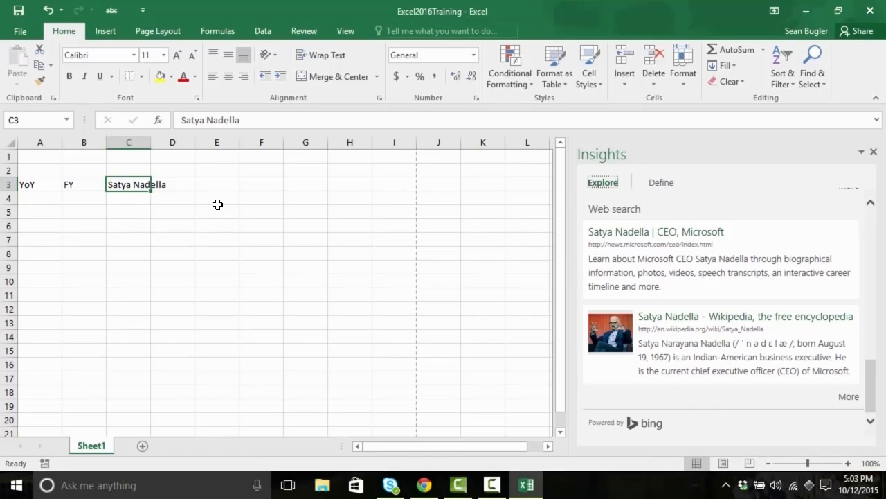
left_click(873, 151)
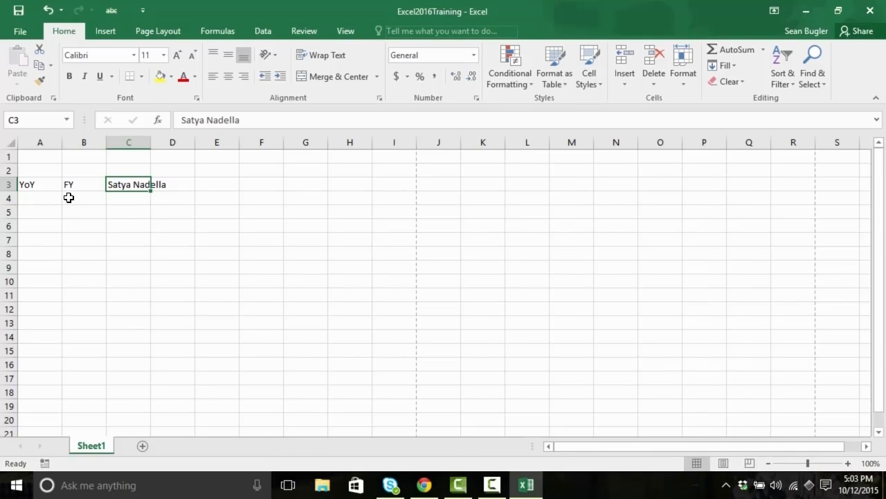
Review the Smart Lookup command for cell A3 and the Tell Me suggestions for "Satya Nadella" without running a lookup
right_click(46, 186)
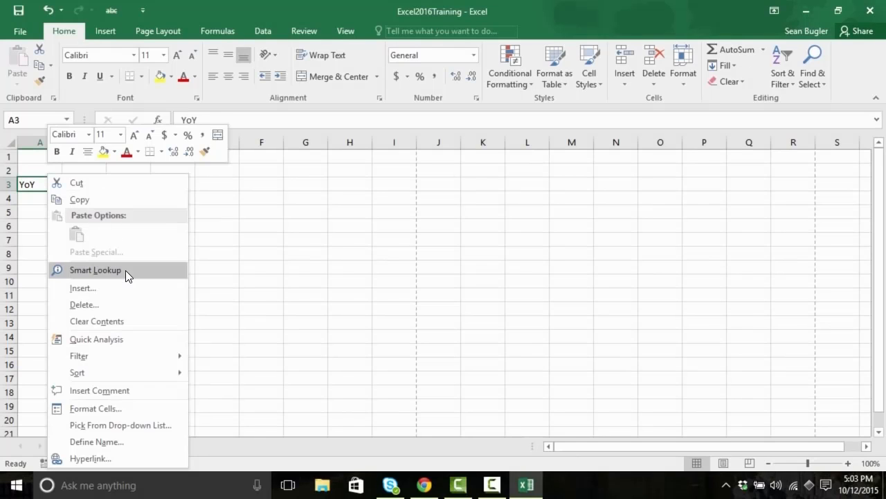
left_click(402, 32)
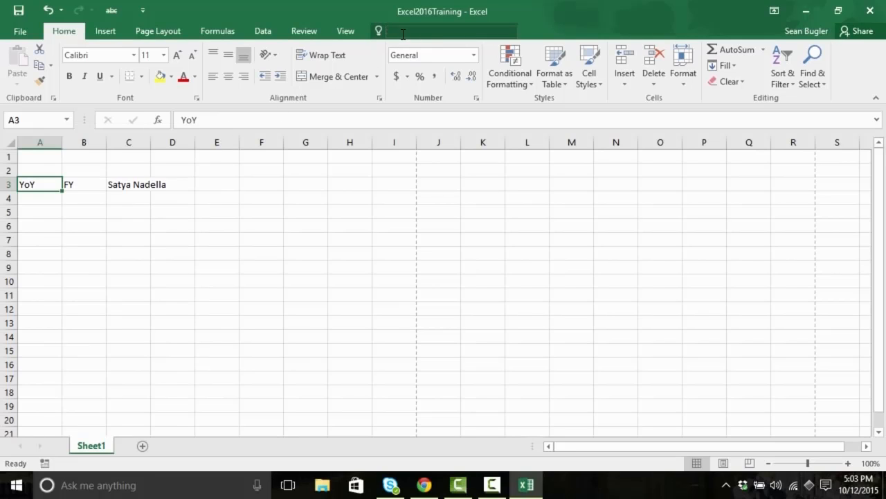
type("Satya N")
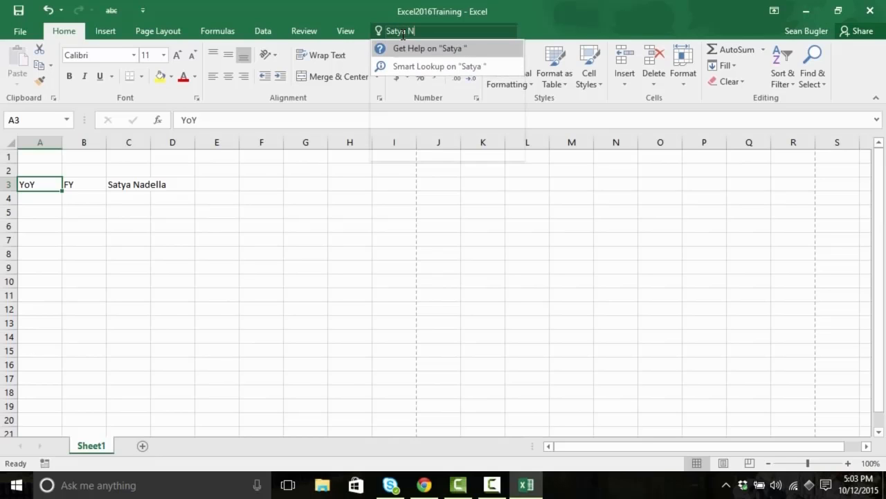
type("adella")
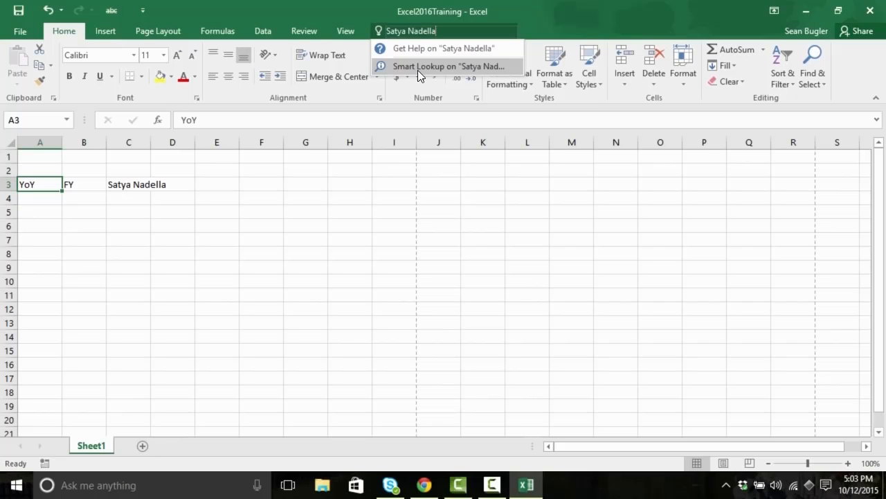
key("Escape")
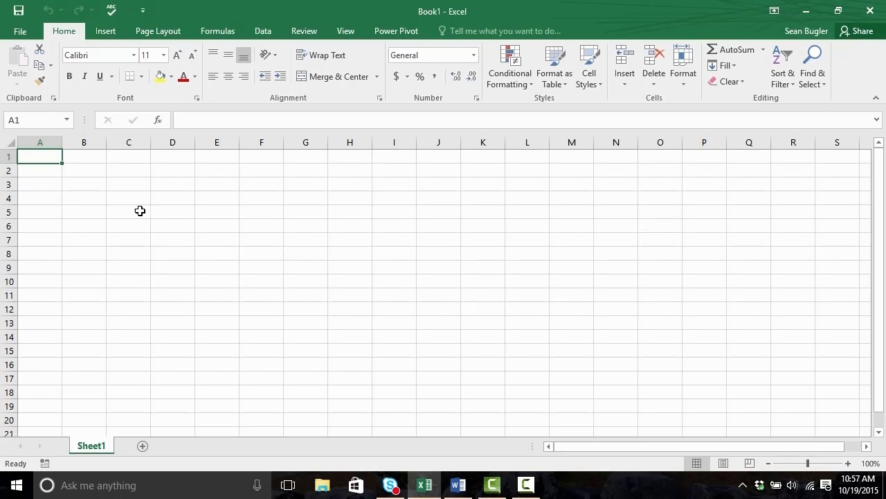
Select cells C3 and P14 in the blank workbook to check how the Name Box identifies them
left_click(130, 189)
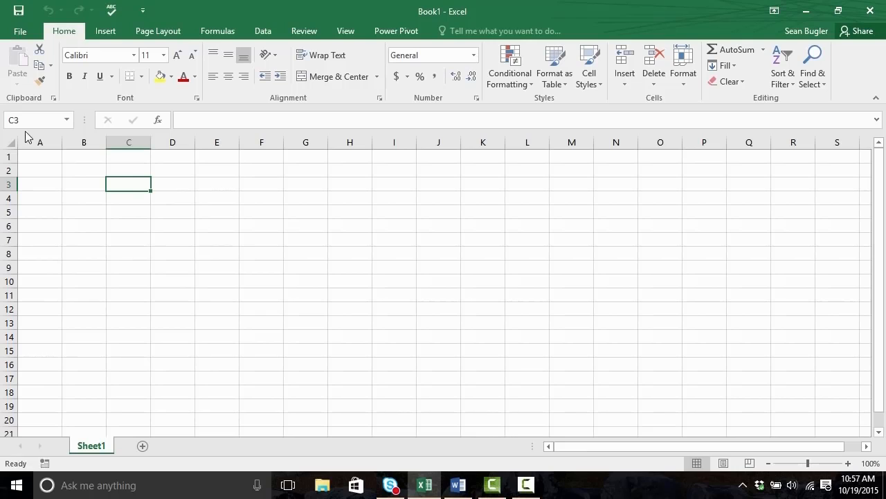
left_click(693, 338)
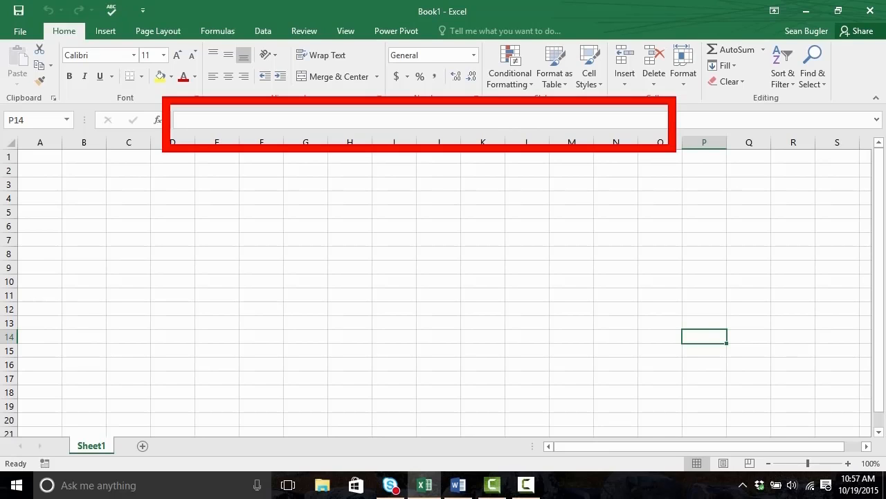
Enter the value 2 in cell A2 and check its content in the formula bar
left_click(48, 171)
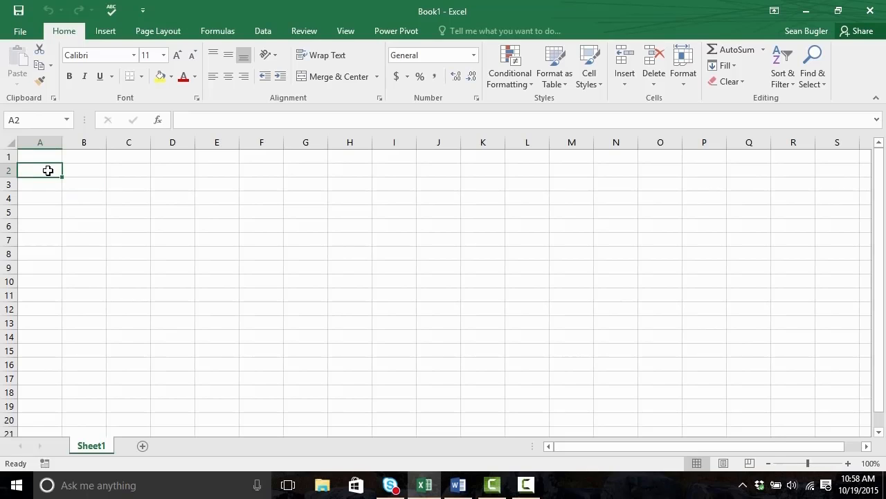
type("2")
key("Return")
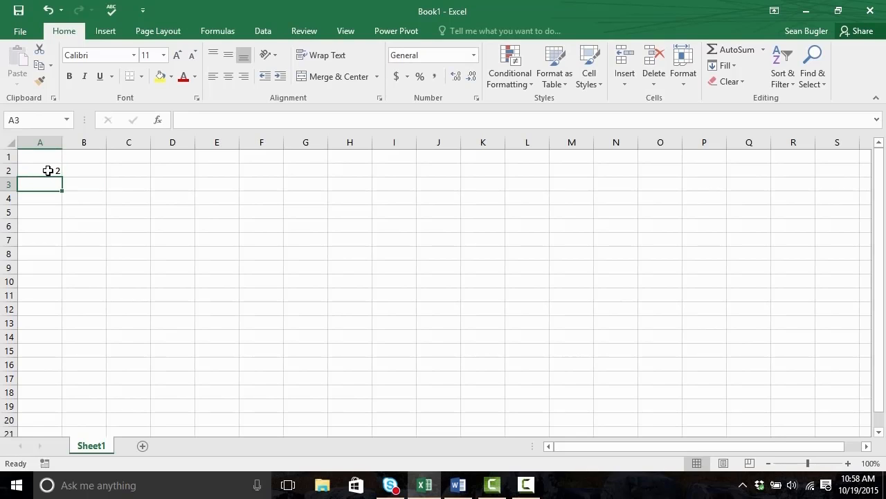
left_click(48, 170)
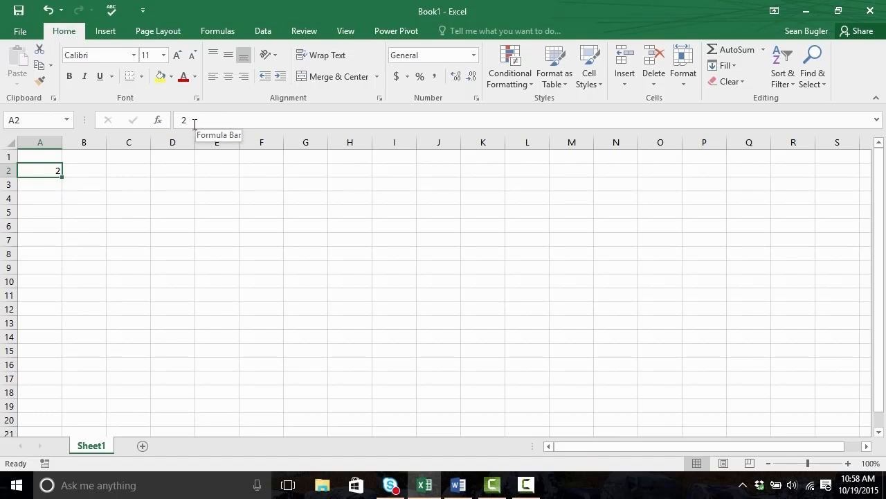
Replace the content of cell A2 with the formula =1+1 and inspect it in the formula bar
key("BackSpace")
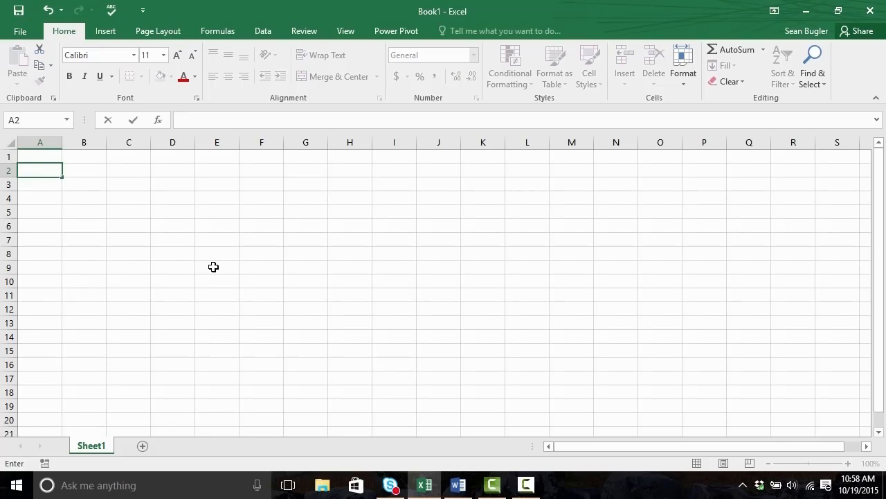
key("Return")
key("Up")
type("=1")
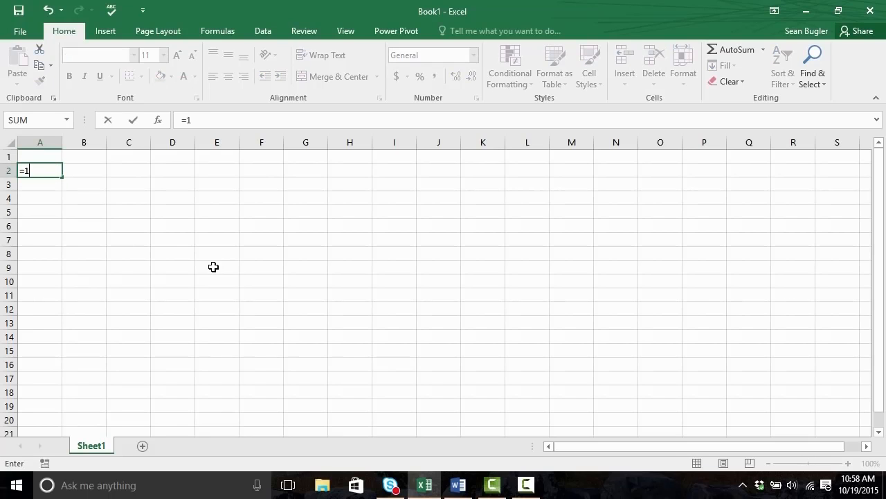
type("+1")
key("Return")
key("Up")
key("Down")
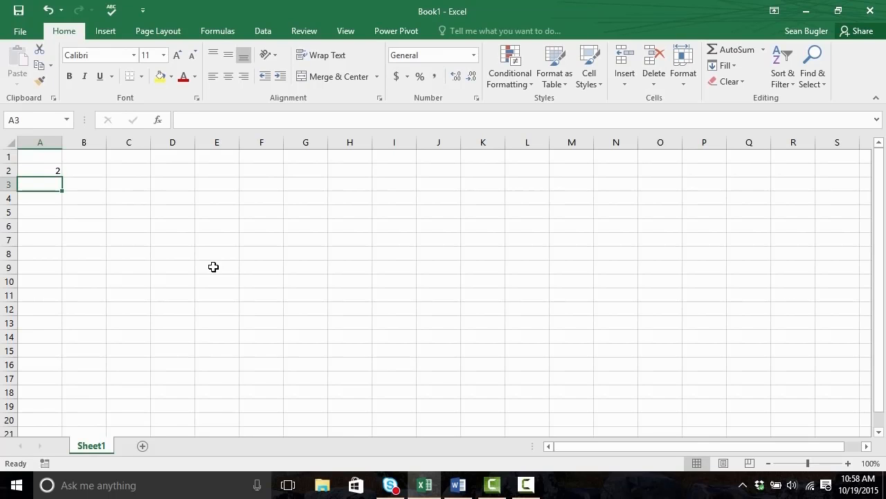
left_click(59, 180)
key("Up")
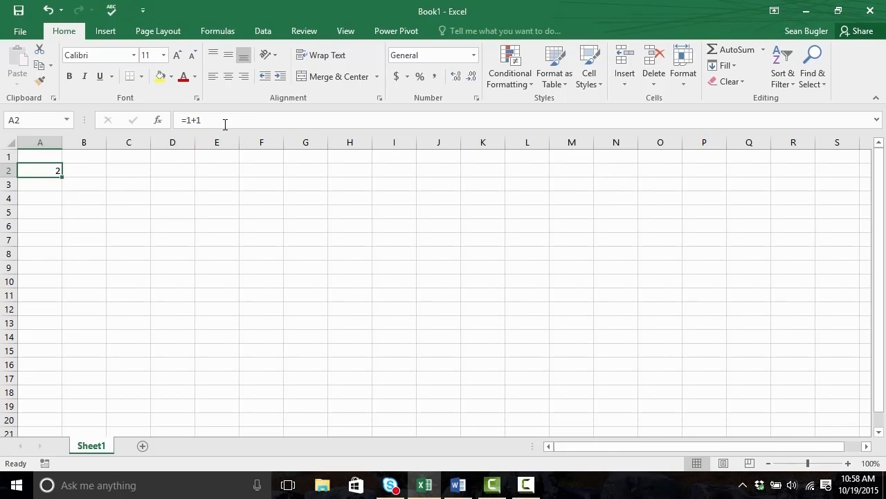
Try in-cell editing on cell A2, and change its formula to =1+2 in the formula bar
double_click(36, 172)
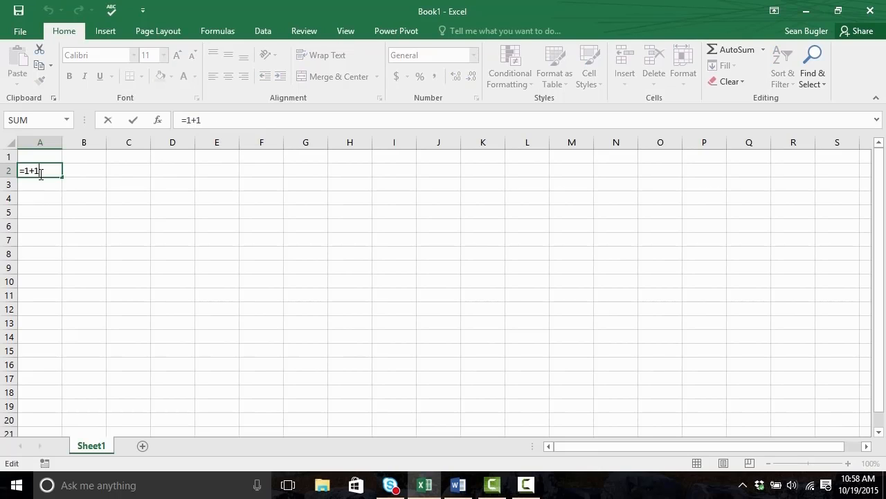
key("Return")
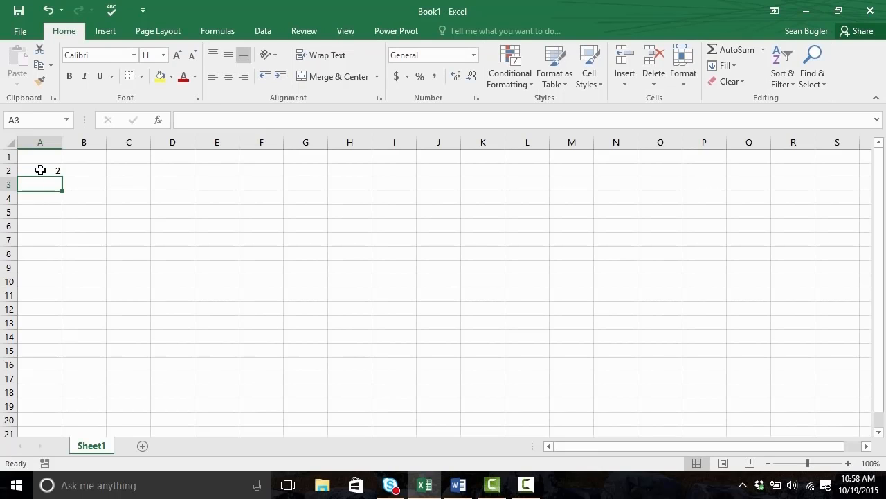
left_click(52, 171)
left_click(220, 121)
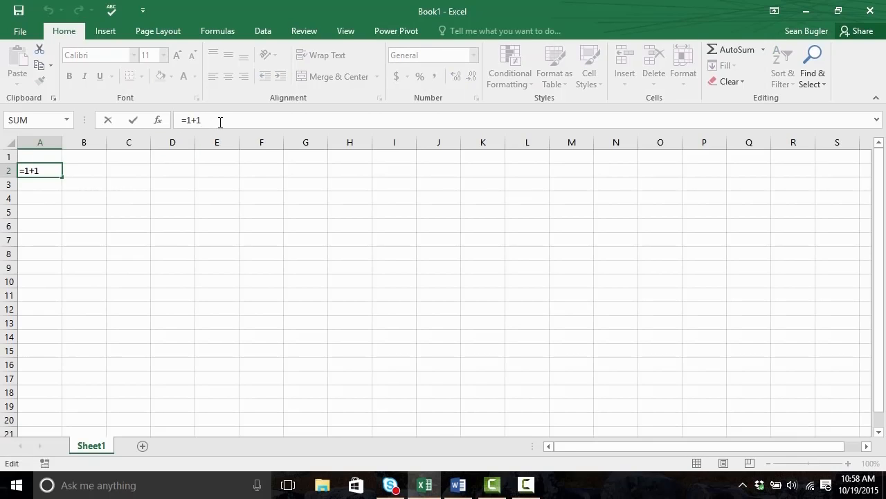
key("BackSpace")
type("2")
key("Return")
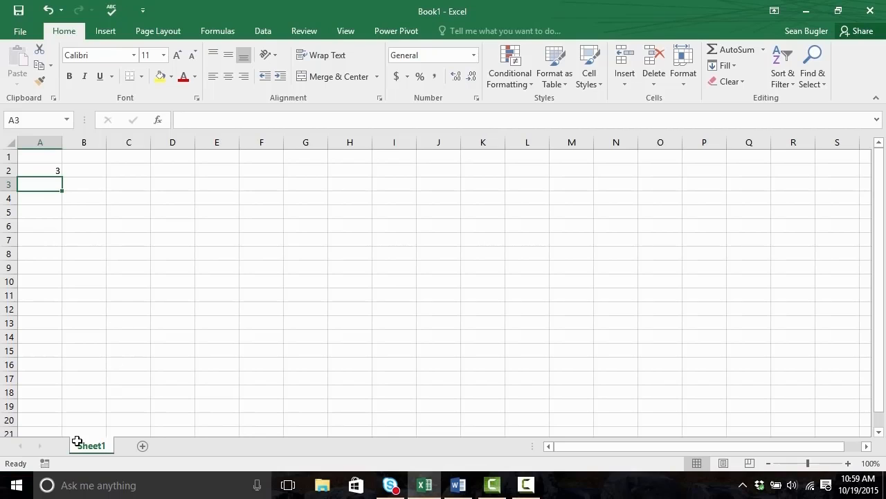
Review the status bar customization options and close the list without changing any
right_click(70, 463)
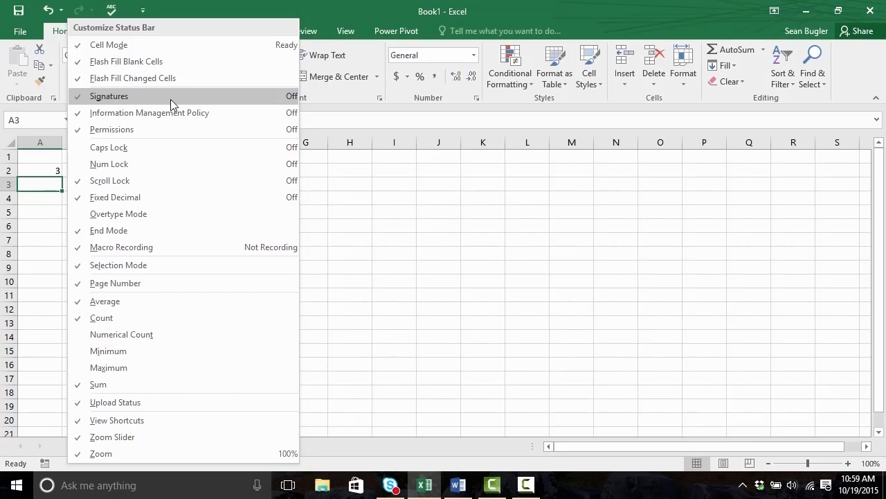
left_click(43, 183)
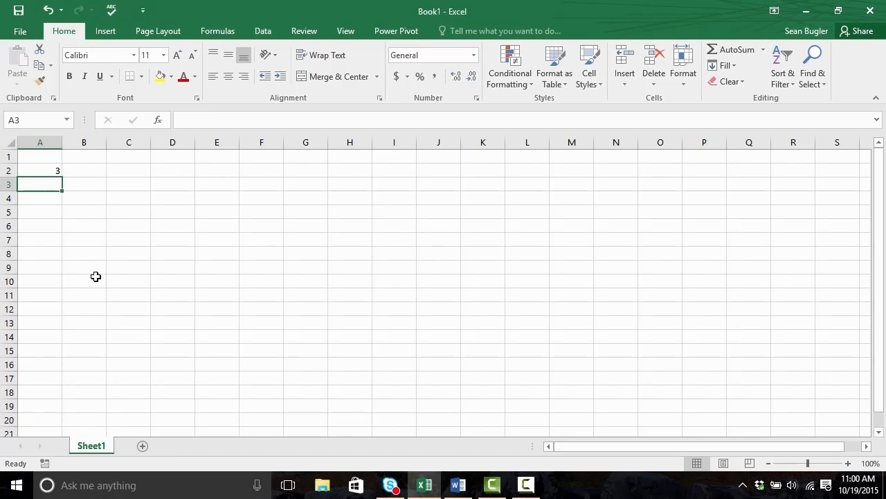
Zoom the worksheet out to 85% and back in to 115%
scroll(95, 276, "up", 4)
scroll(95, 277, "down", 6)
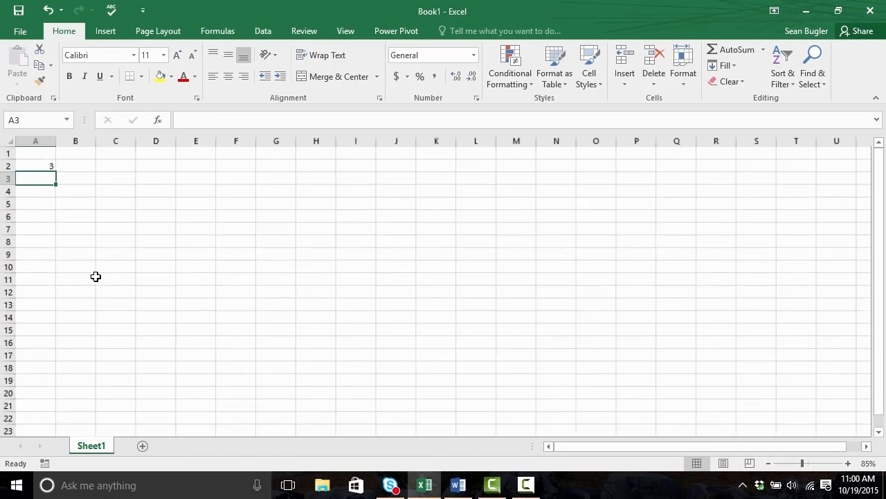
scroll(95, 277, "up", 3)
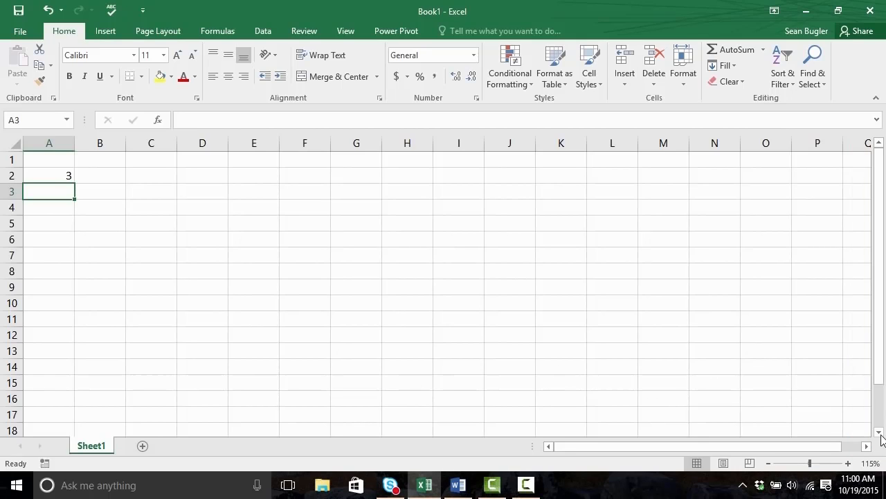
Scroll the worksheet down to about row 30 and across to the columns beyond Q to view more cells
left_click_drag(878, 355, 872, 452)
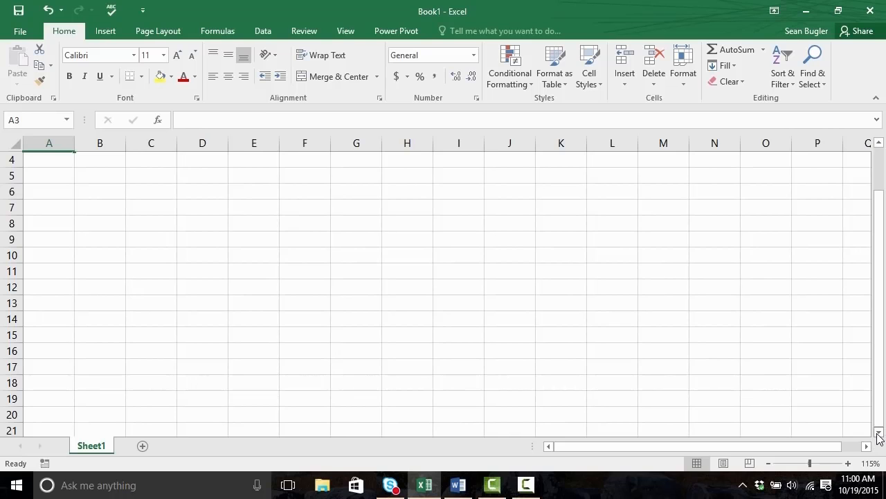
left_click(878, 432)
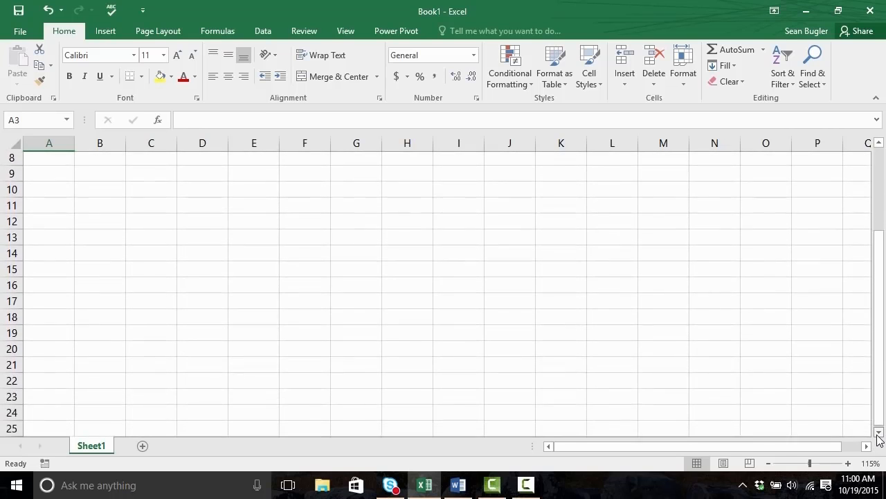
left_click(878, 432)
left_click(878, 432)
left_click(878, 432)
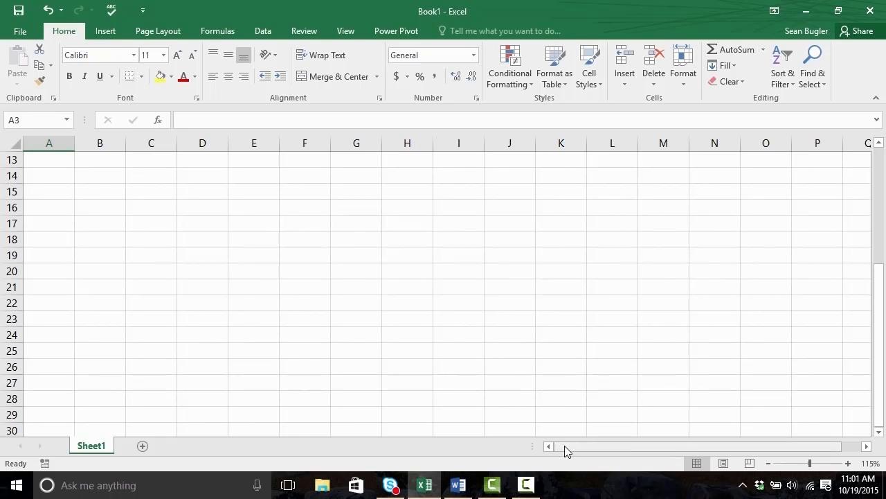
left_click_drag(565, 445, 808, 446)
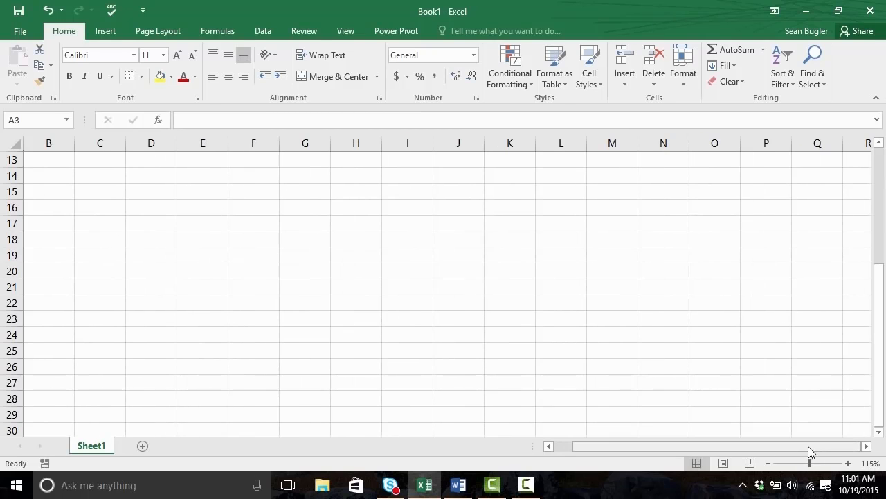
left_click(867, 447)
left_click(867, 447)
left_click(867, 446)
left_click(867, 446)
left_click(867, 446)
left_click(867, 447)
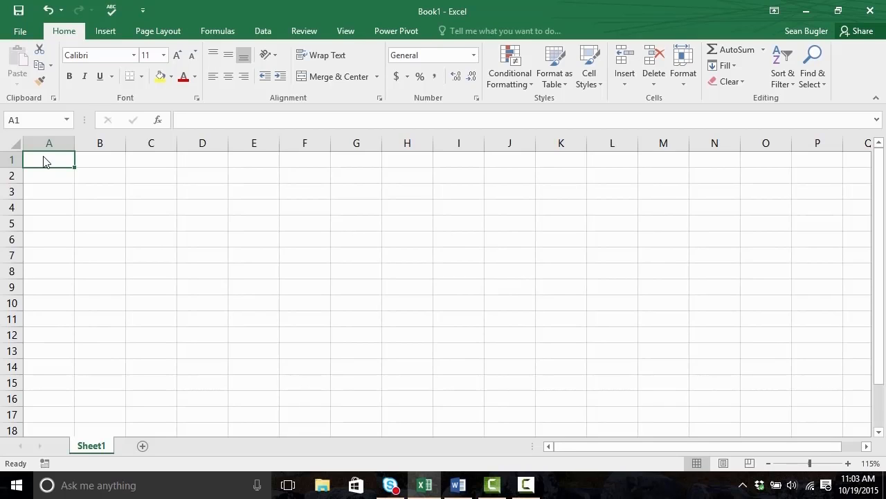
Select cell D3, return to A1, and move the active cell around A2, B2 and B1 back to A1
left_click(195, 194)
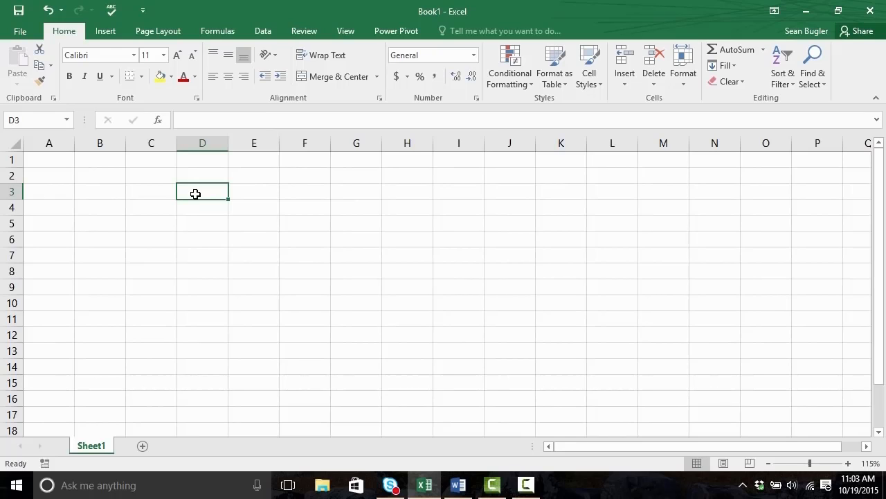
left_click(65, 164)
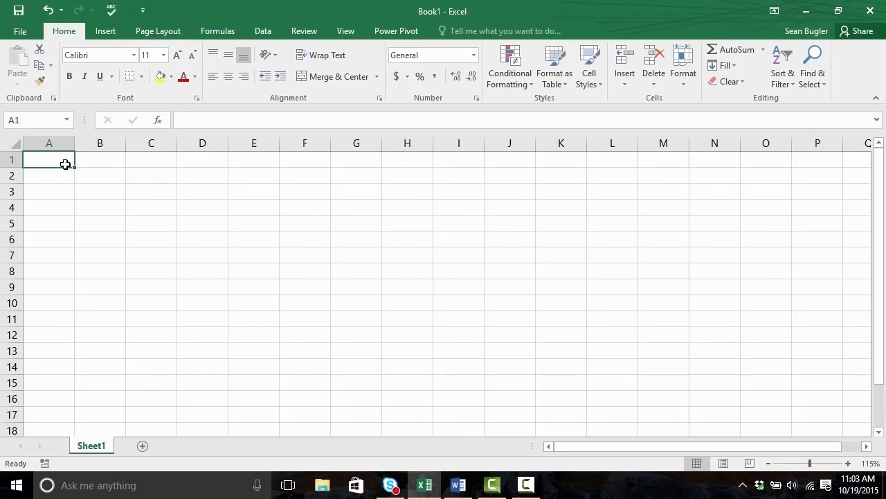
key("Return")
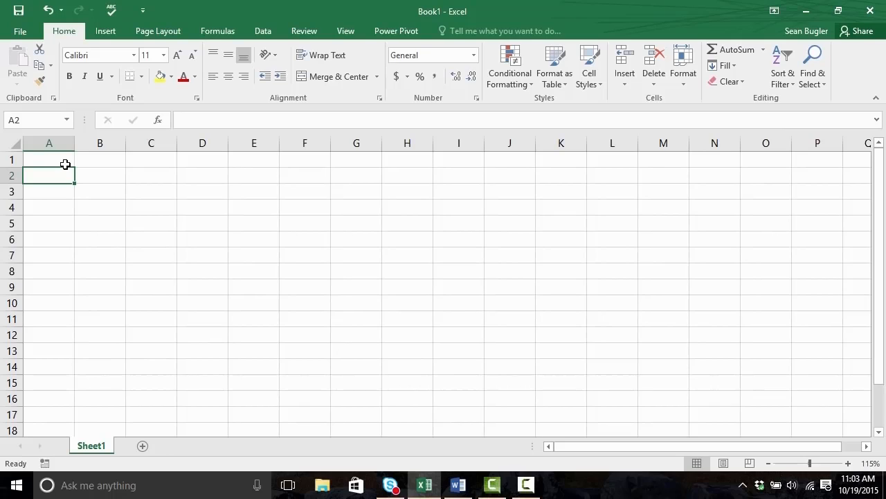
key("Right")
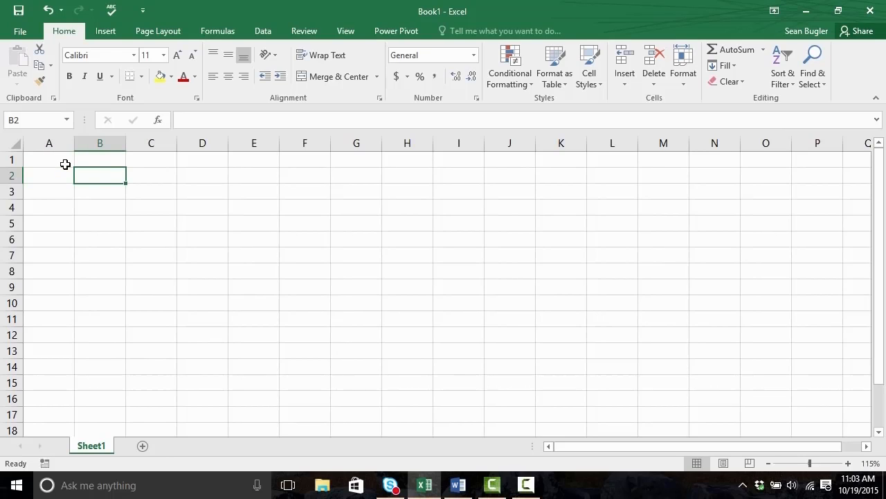
key("Up")
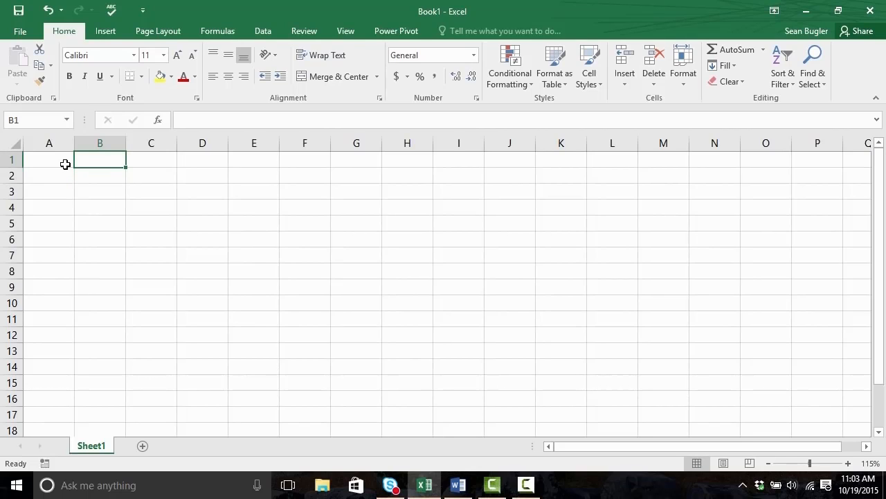
key("Left")
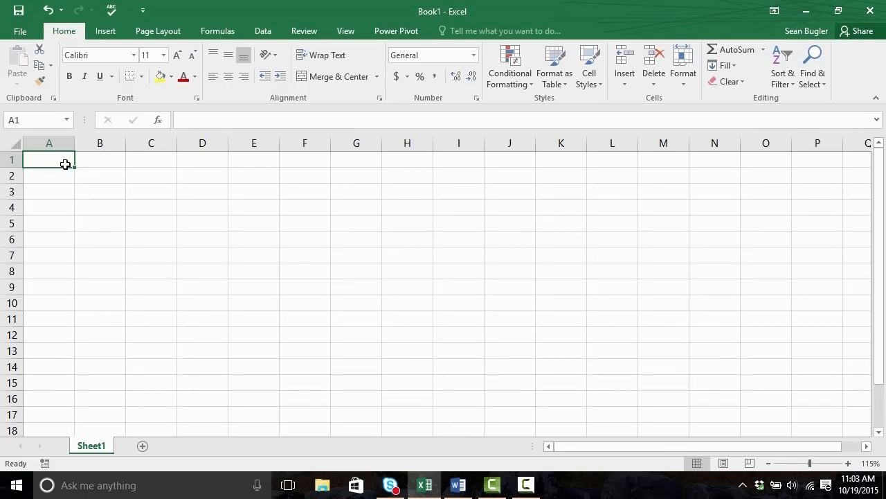
Move the active cell down column A one row at a time to A5 and back up to A1
key("Down")
key("Down")
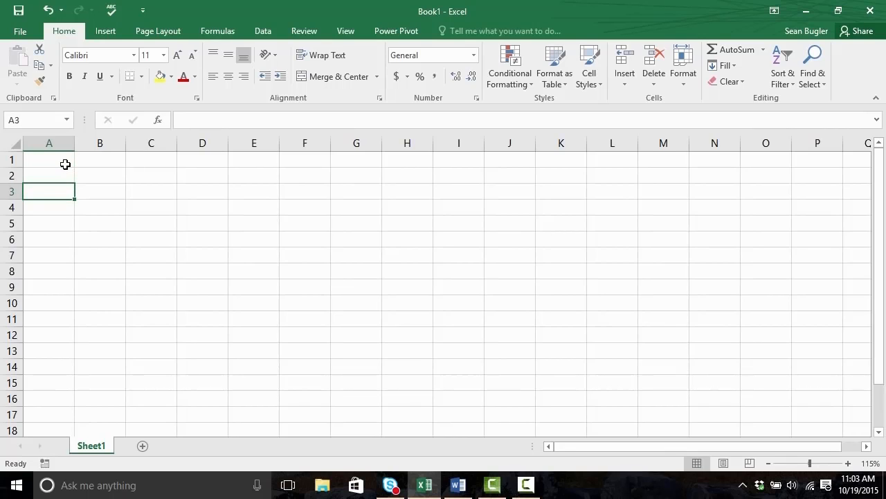
key("Down")
key("Down")
key("Up")
key("Up")
key("Up")
key("Up")
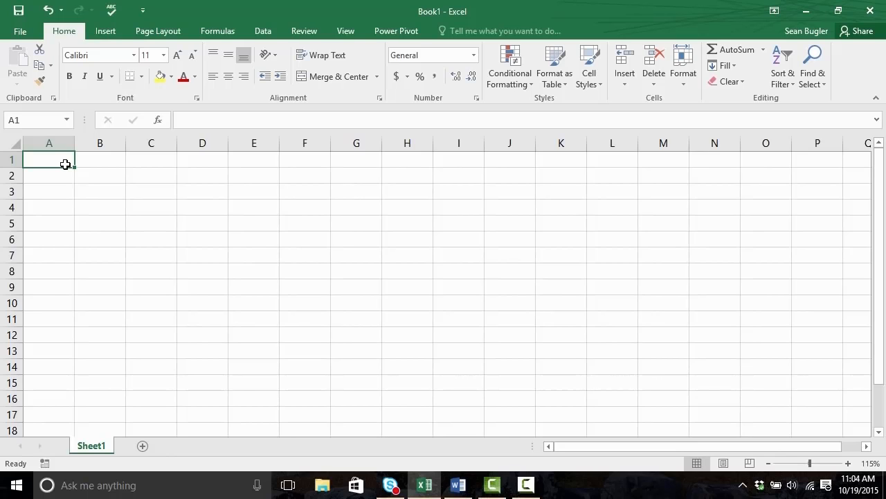
Jump from A1 to the worksheet's last row and back, and to its last column and back to A1
key("ctrl+Down")
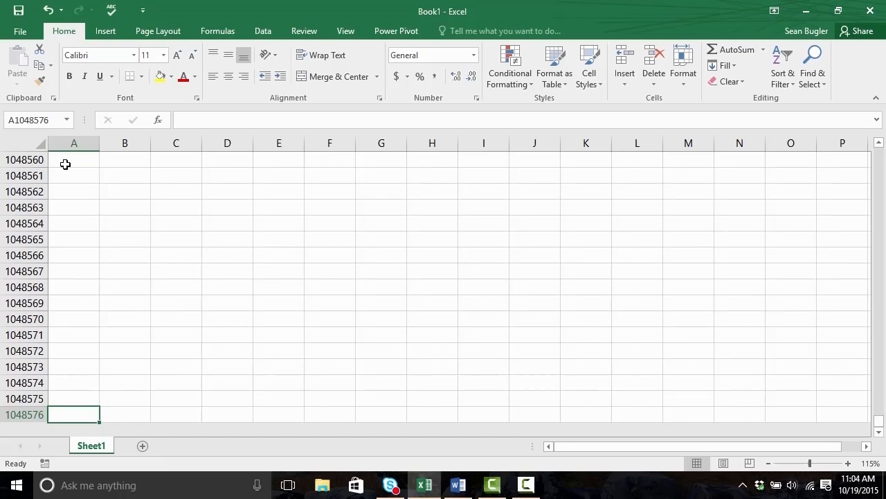
key("ctrl+Up")
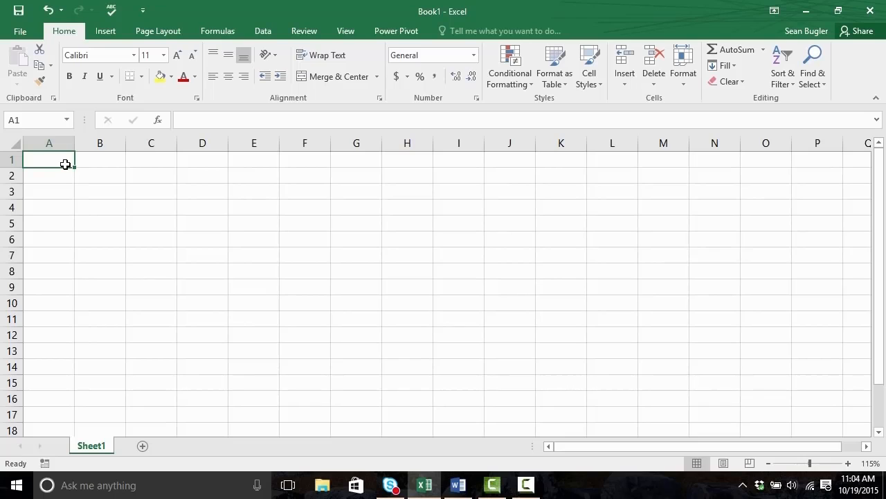
key("Right")
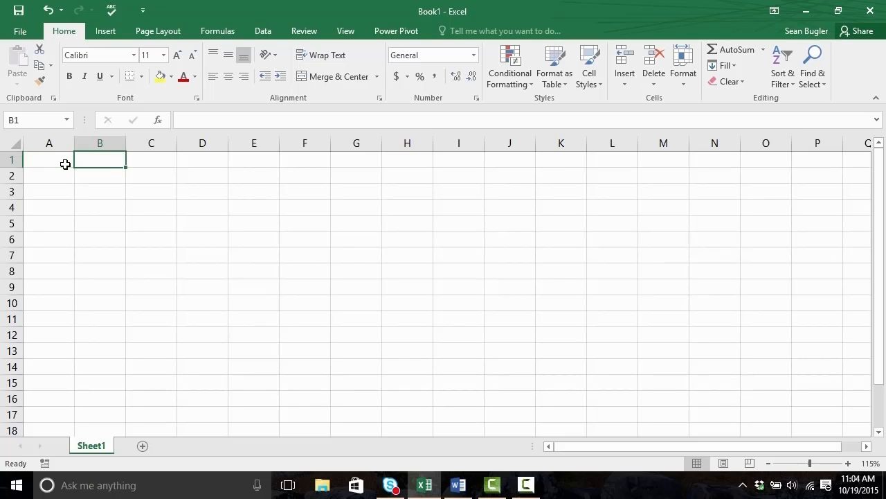
key("Left")
key("Right")
key("Left")
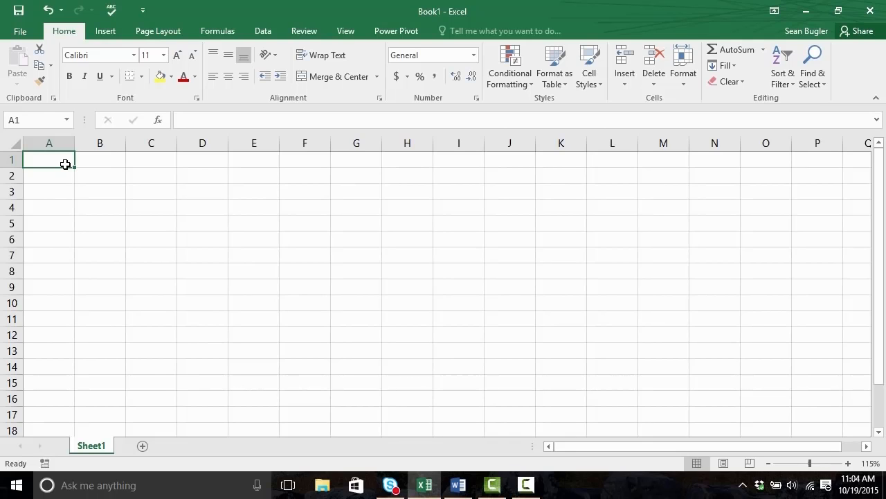
key("ctrl+Right")
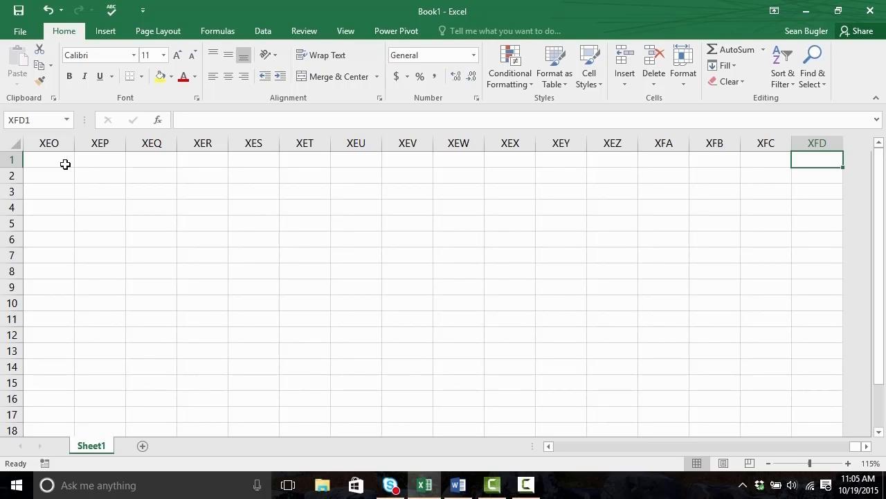
key("ctrl+Left")
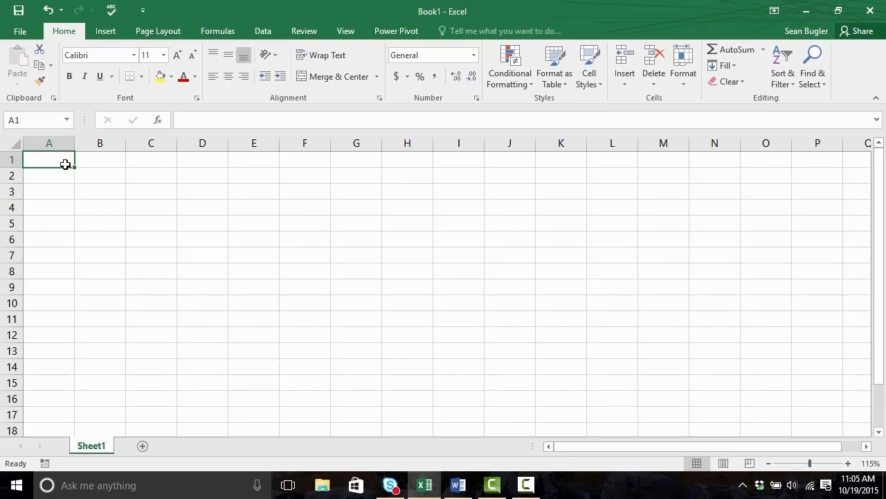
Select the range A1:C5, restart from A1 and extend the selection to A1:F10, and return to cell A1 alone
left_click_drag(65, 158, 142, 229)
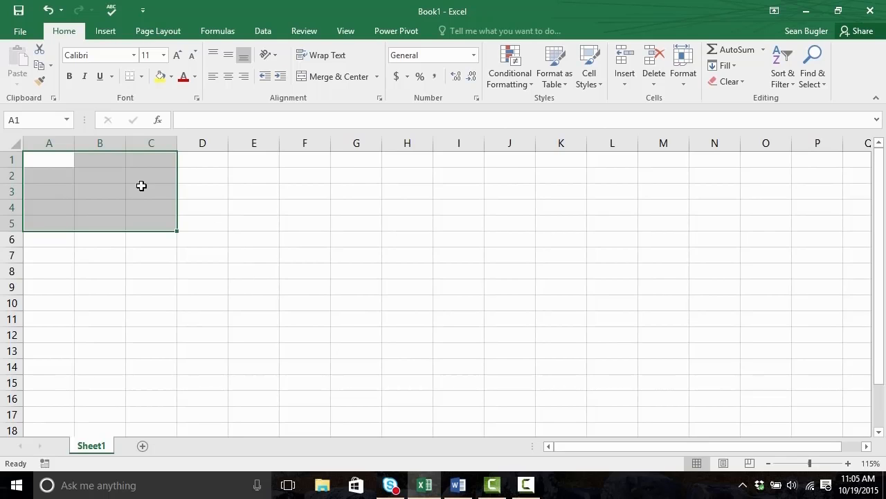
left_click(58, 160)
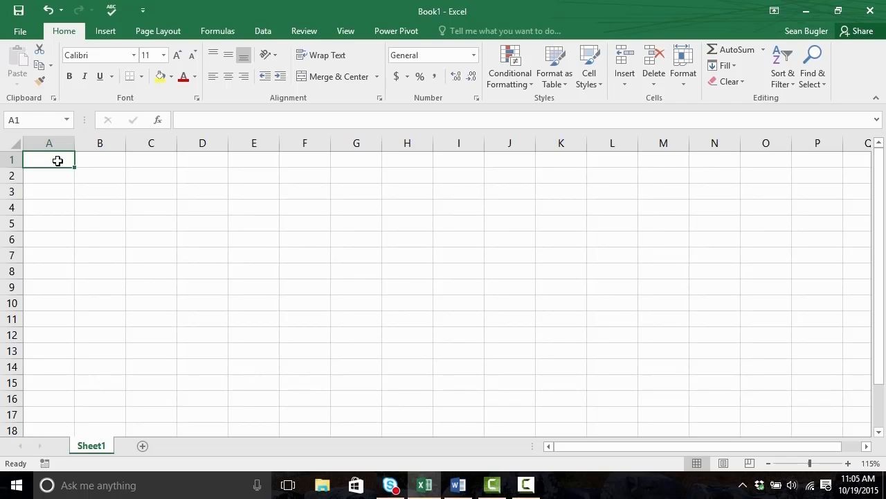
key("shift+Down")
key("shift+Down")
key("shift+Down")
key("shift+Down")
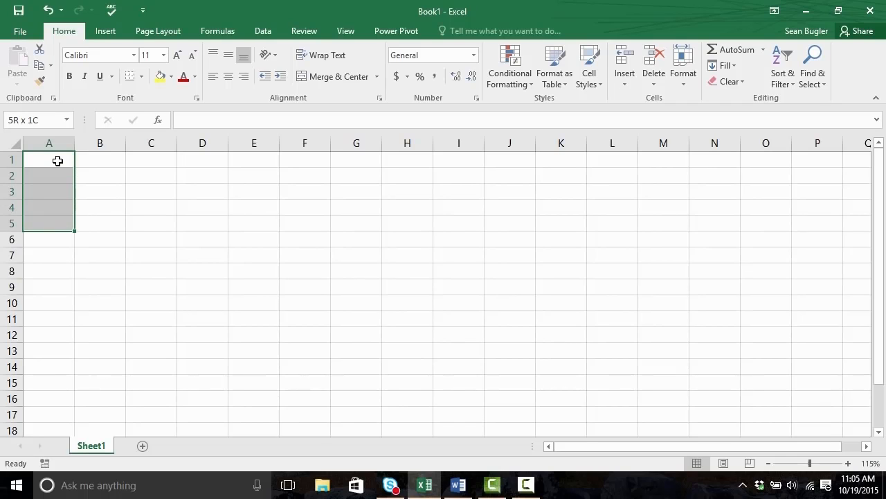
key("shift+Right")
key("shift+Right")
key("shift+Down")
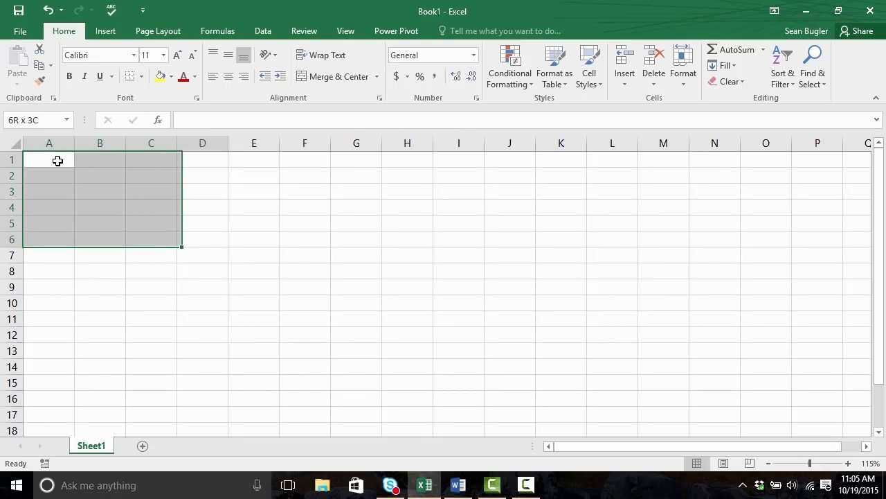
key("shift+Right")
key("shift+Down")
key("shift+Down")
key("shift+Down")
key("shift+Down")
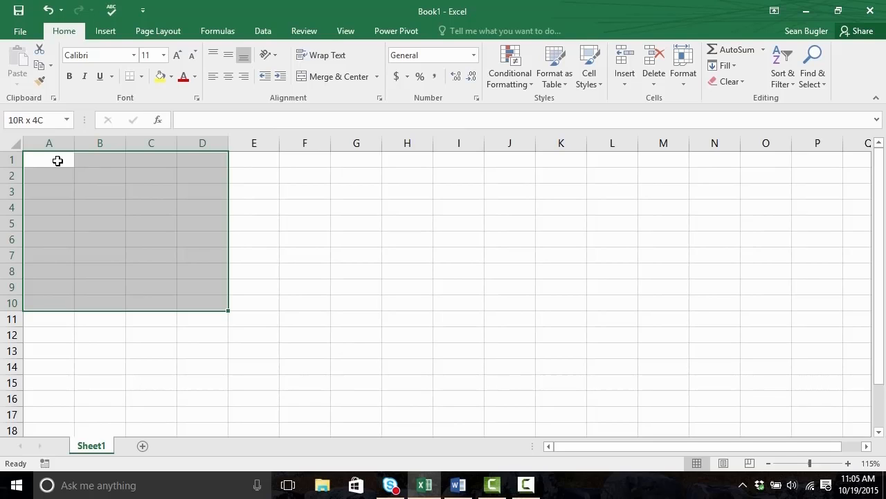
key("shift+Right")
key("shift+Right")
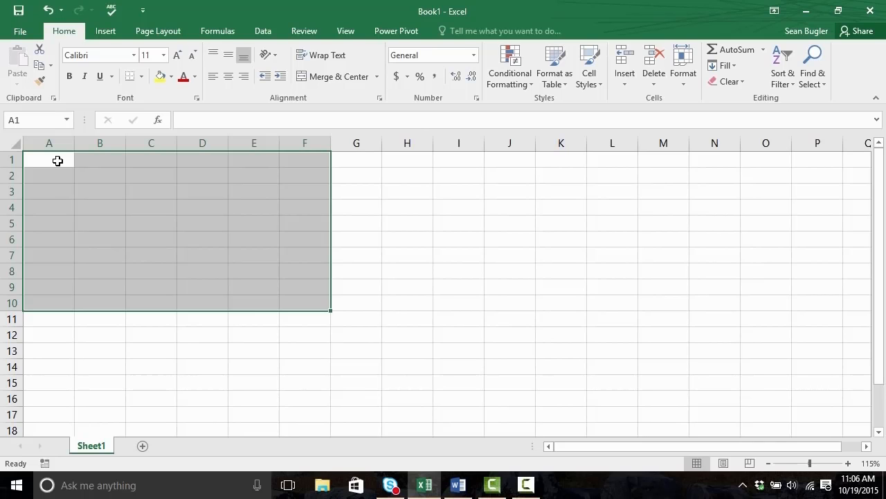
left_click(57, 161)
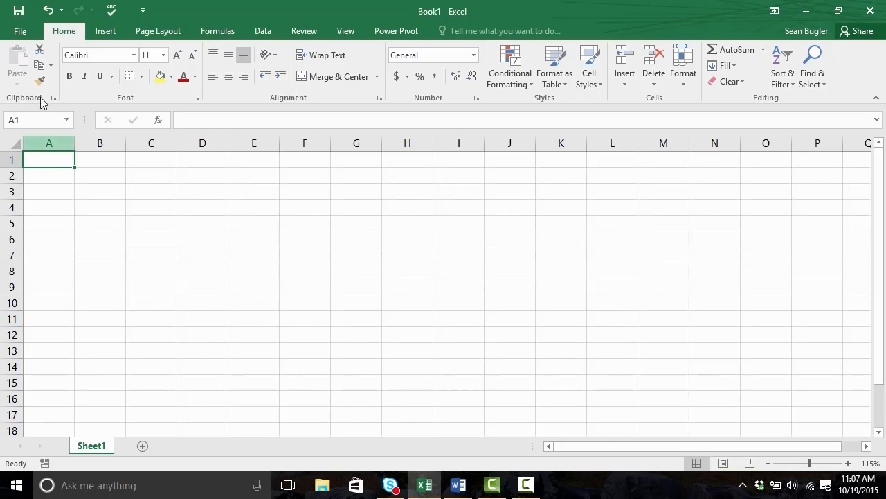
Review the templates offered for a new workbook and return to the worksheet without choosing one
left_click(20, 32)
left_click(33, 90)
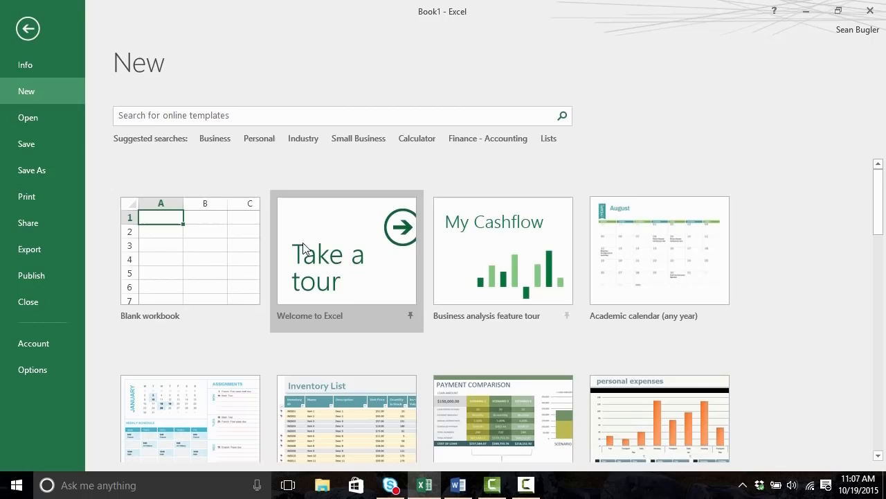
left_click(28, 28)
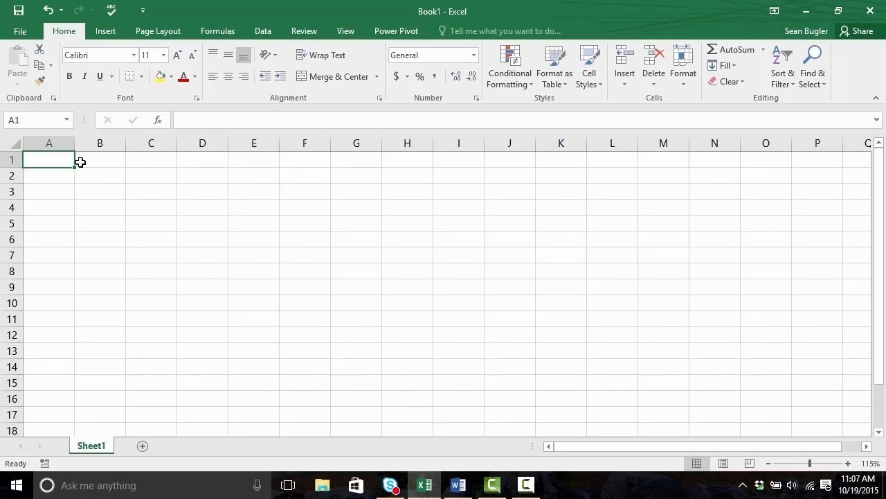
Create a new blank workbook and review the recent files and storage locations available for opening a workbook
key("ctrl+n")
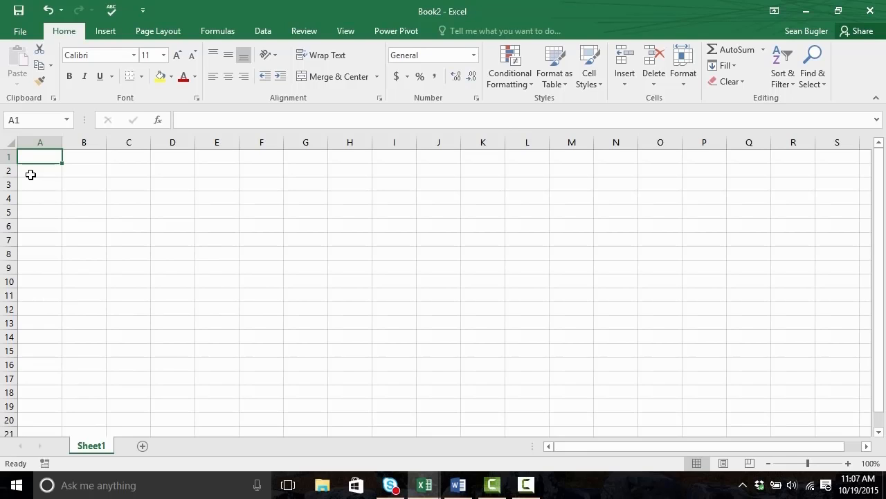
key("ctrl+o")
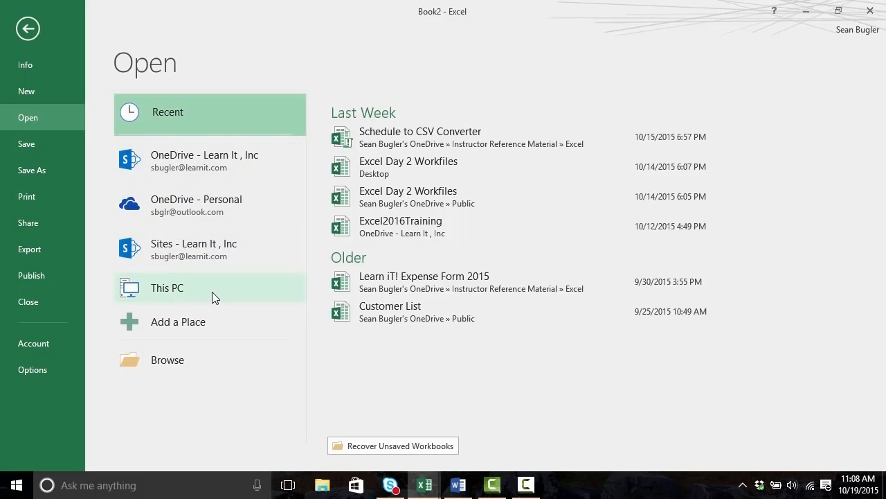
left_click(28, 28)
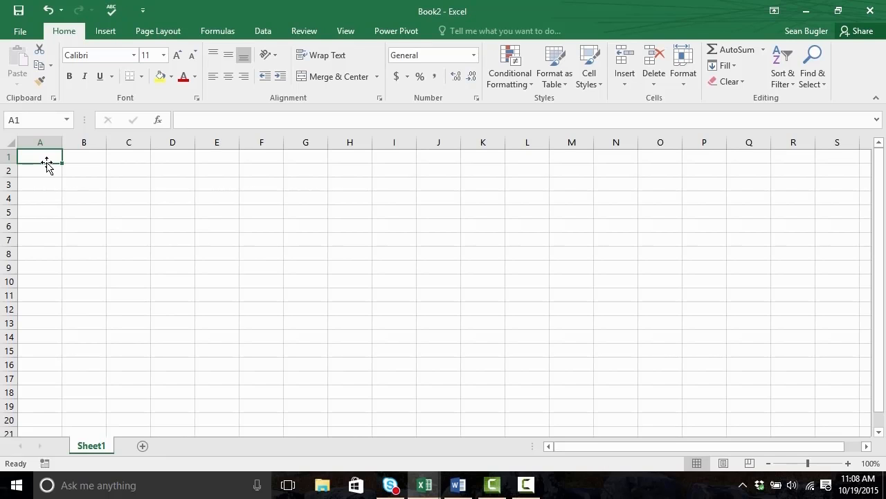
Save the new workbook to this PC's Desktop folder under the name PracticeSave
key("ctrl+s")
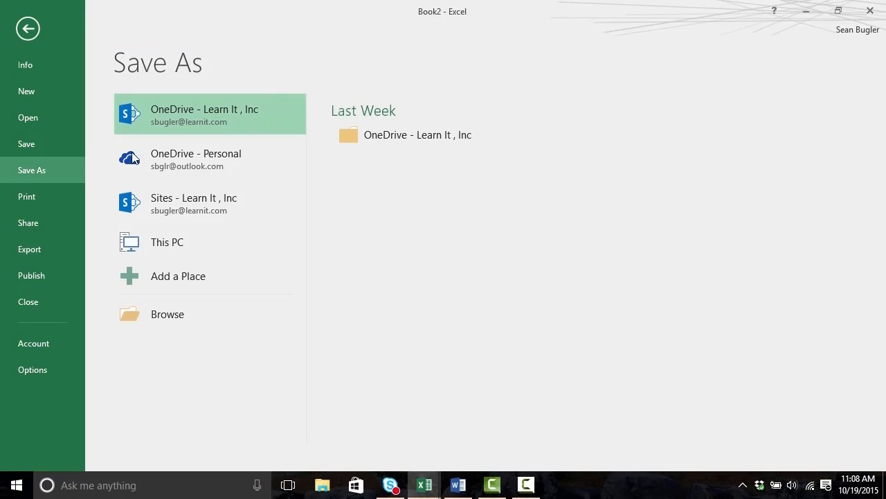
left_click(153, 252)
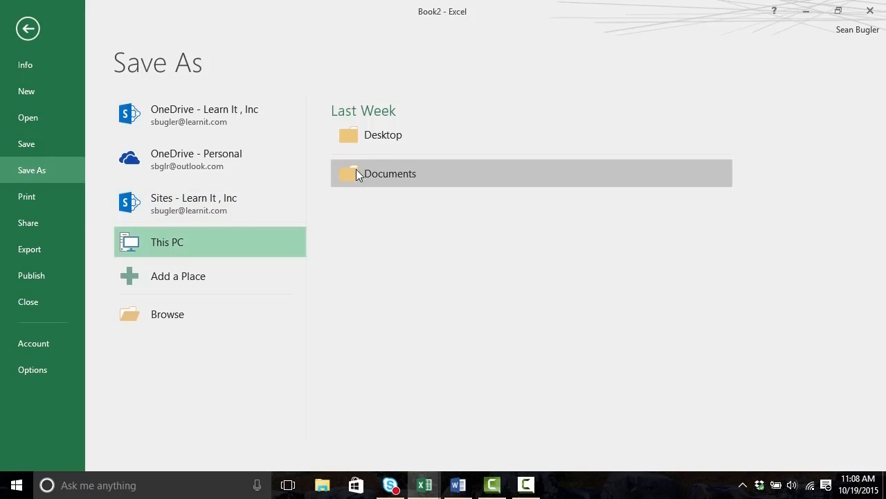
left_click(378, 133)
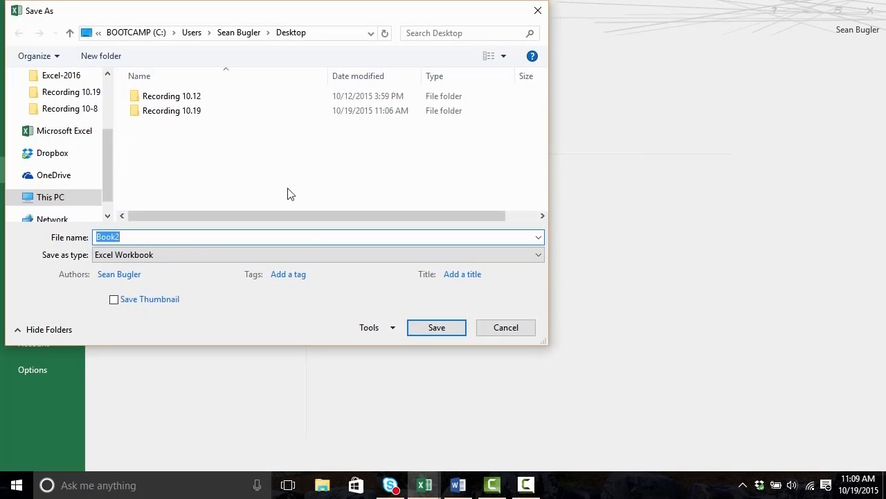
type("Pract")
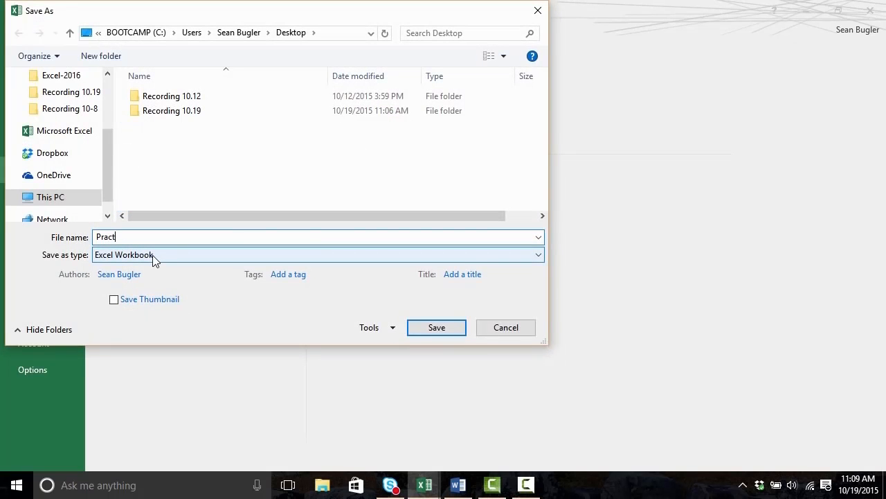
type("iceSave")
key("Return")
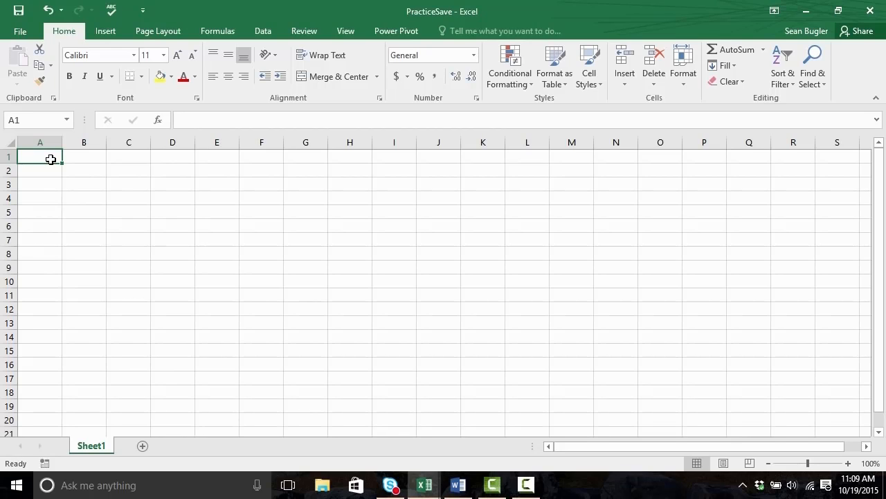
Review the file types available for saving a copy of the workbook, keep Excel Workbook, and cancel without saving
key("F12")
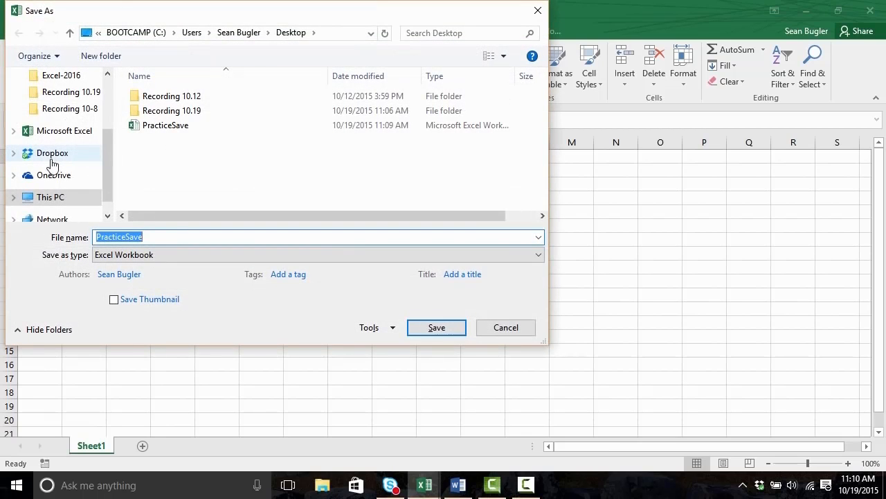
left_click_drag(106, 10, 176, 64)
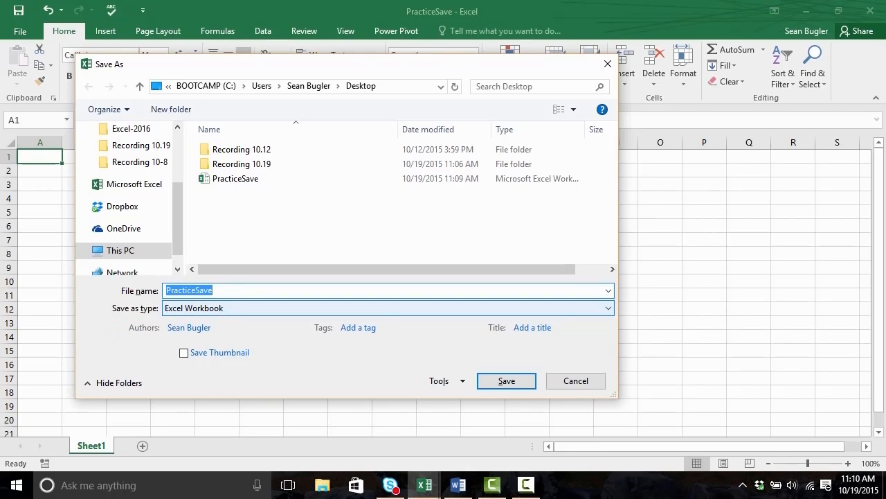
left_click(236, 309)
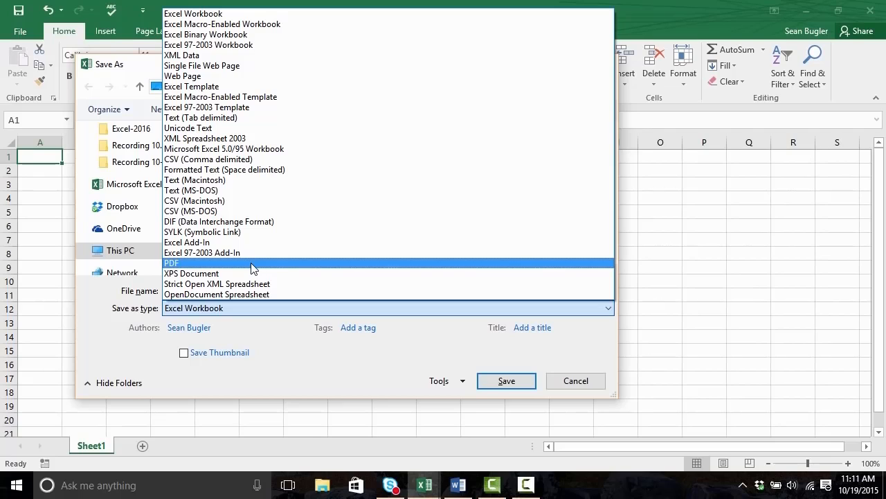
left_click(235, 14)
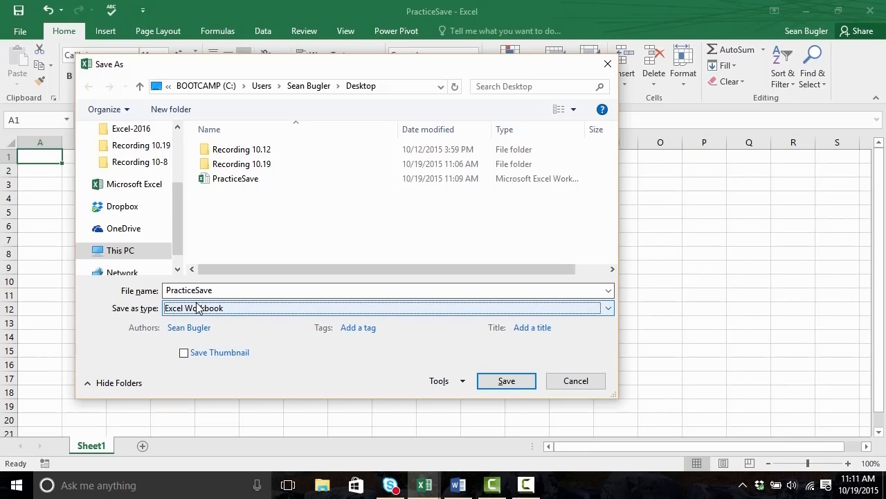
left_click(574, 380)
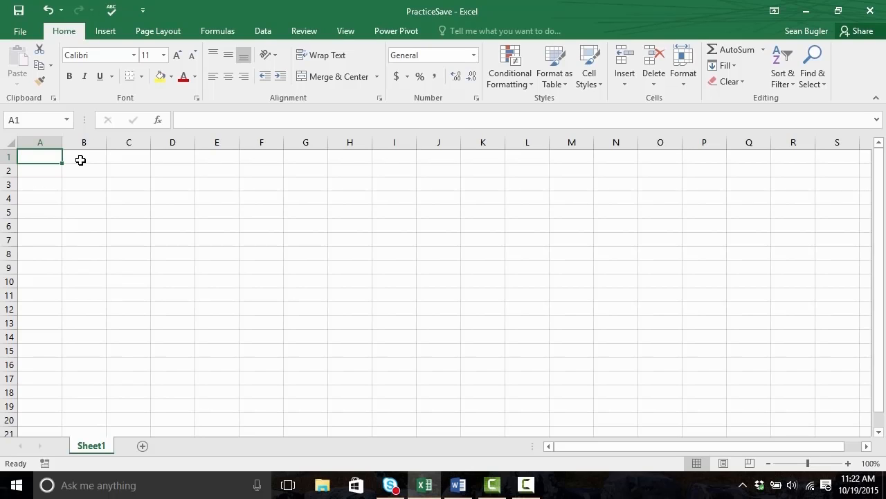
Enter the title "Birch & Daughters" in cell A1
type("Bir")
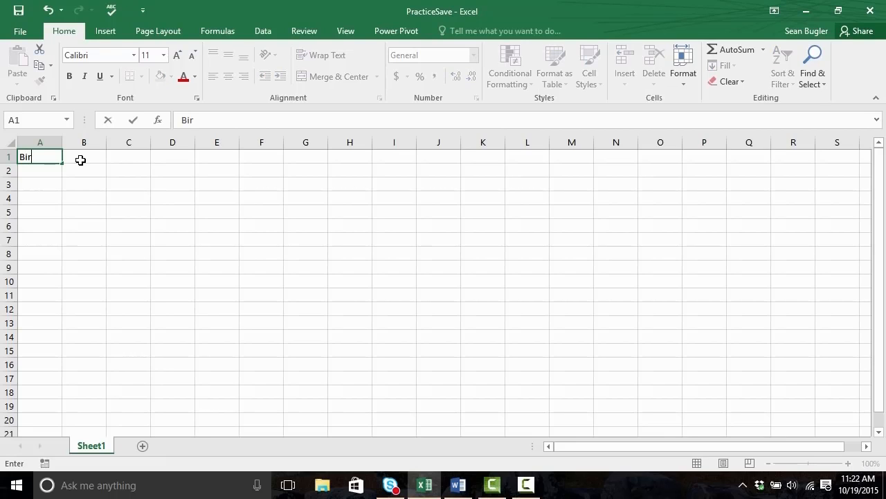
type("ch & Sons")
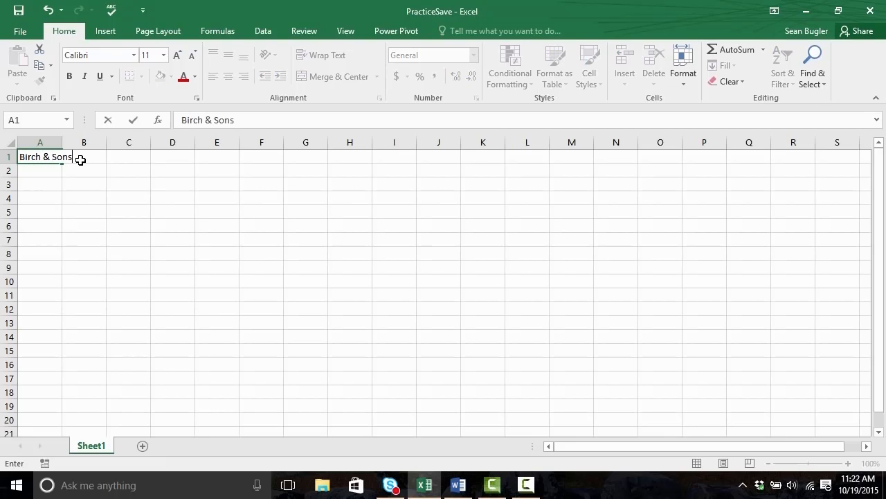
key("BackSpace")
key("BackSpace")
key("BackSpace")
key("BackSpace")
type("Daughters")
key("Return")
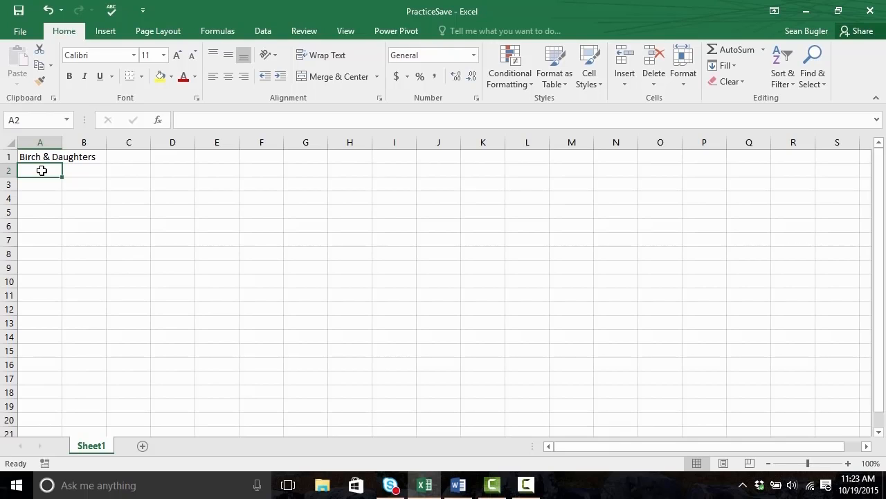
Move the active cell down to A4, across to D4, back to the start of the row and down to A5
key("Return")
key("Return")
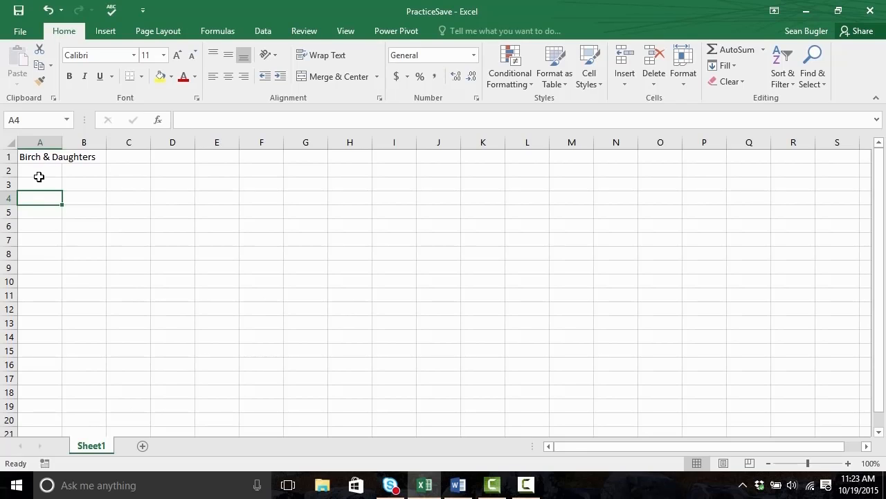
key("Right")
key("Right")
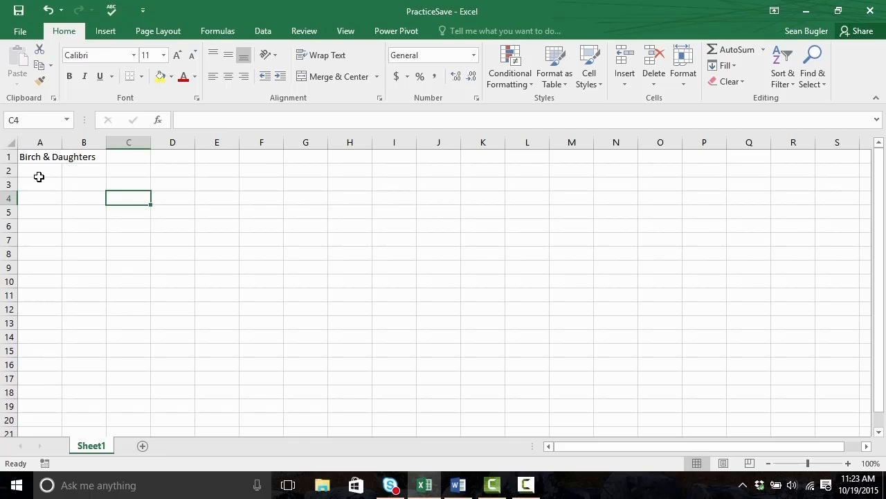
key("Right")
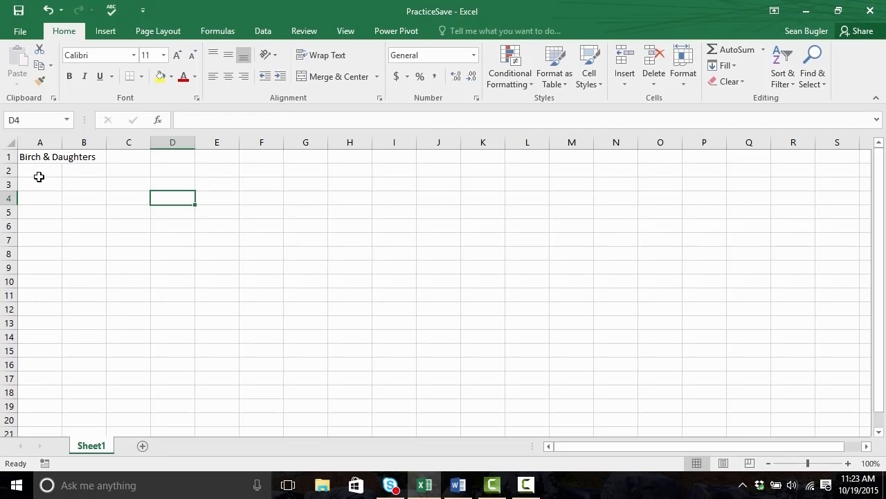
key("Home")
key("Down")
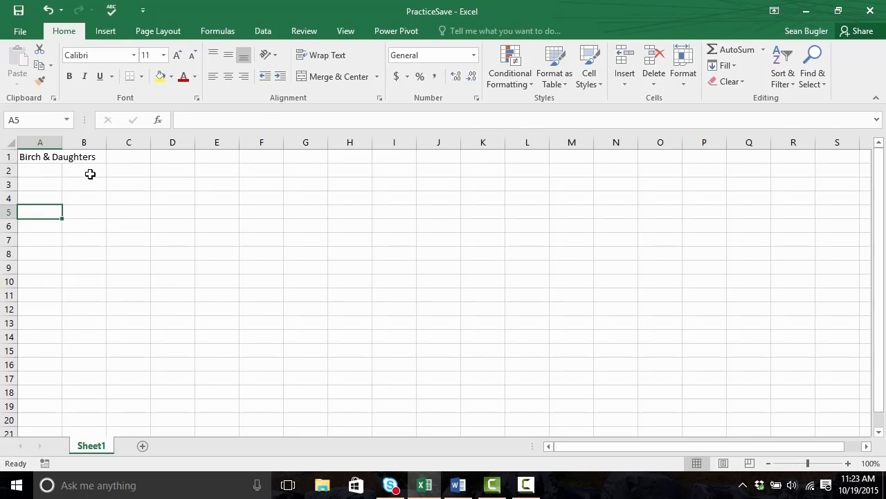
Move the active cell one cell at a time between A4, B4 and A5, ending on A4
key("Up")
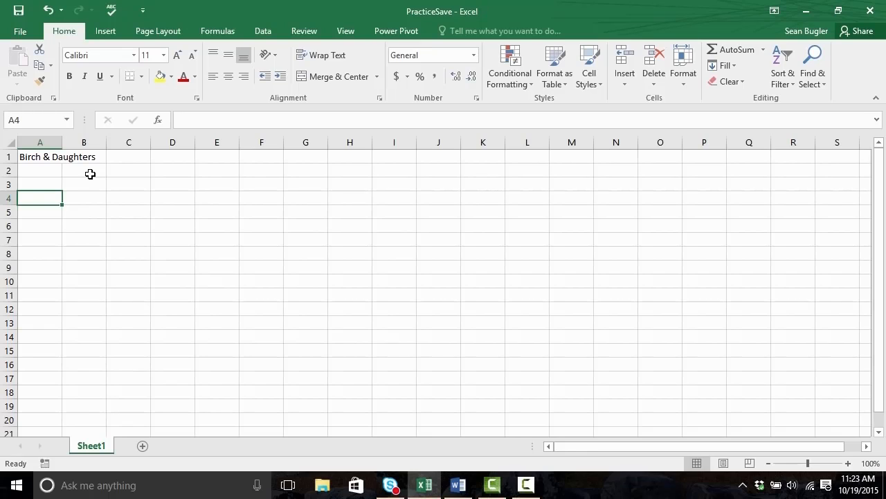
key("Right")
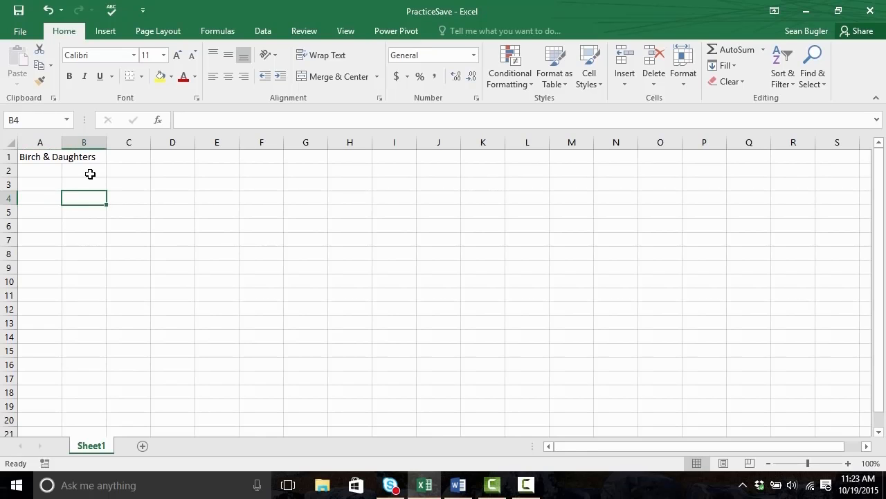
key("Left")
key("Down")
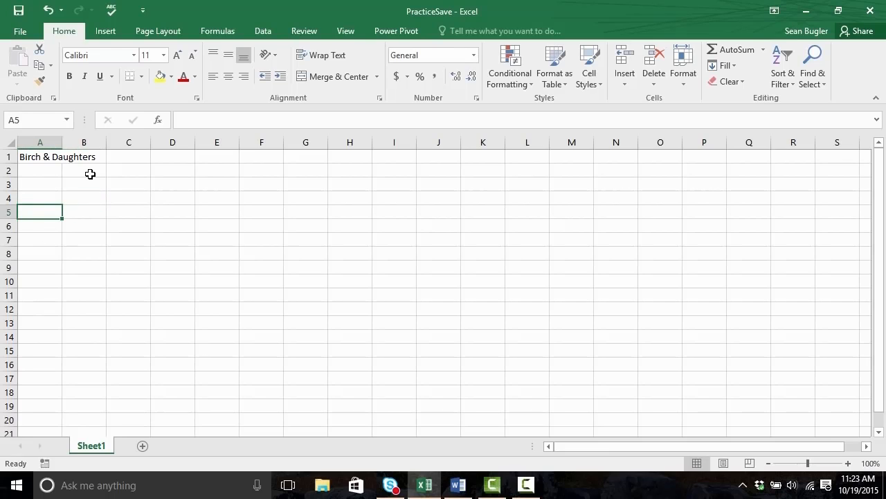
key("Up")
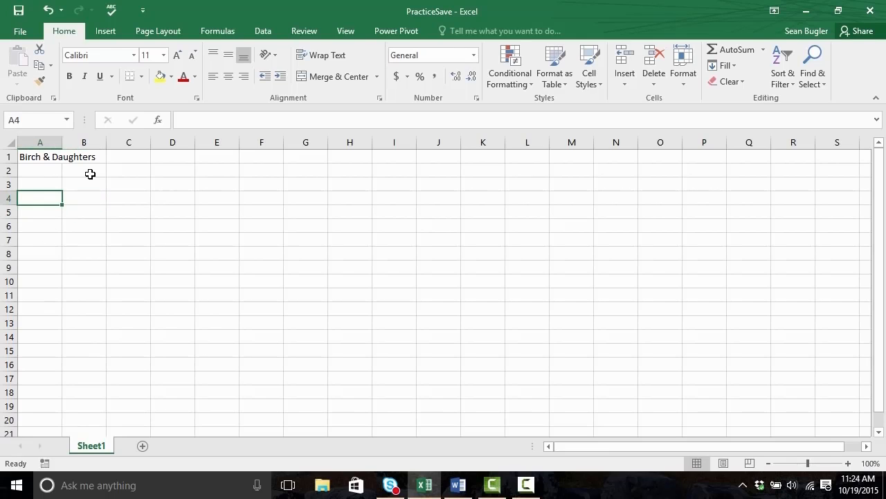
key("Right")
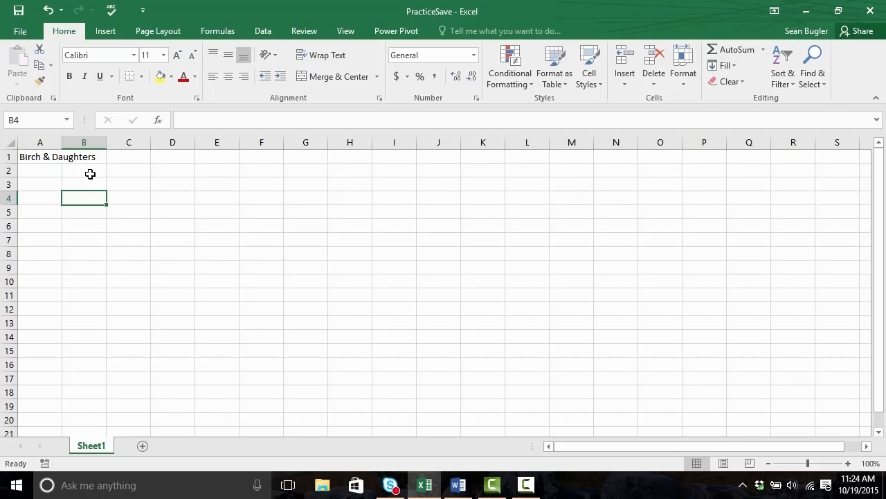
key("Left")
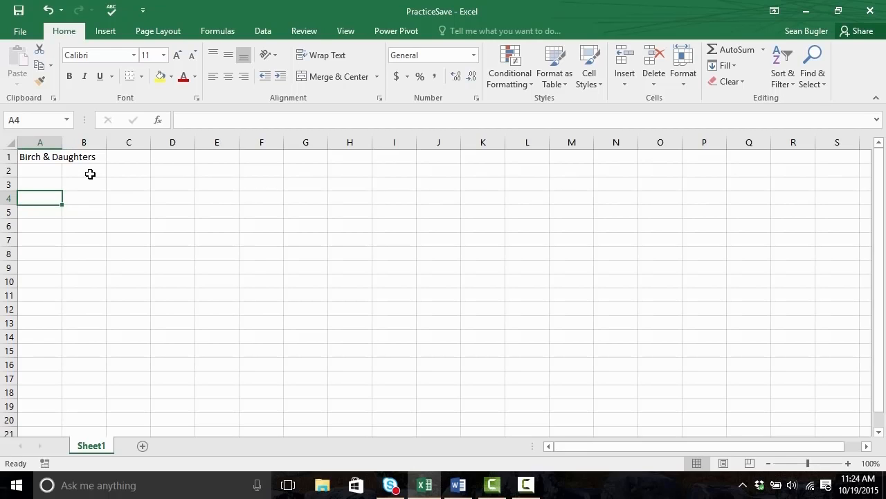
Select cell M4 and move one cell at a time to M5, N5 and back to M4
left_click(550, 193)
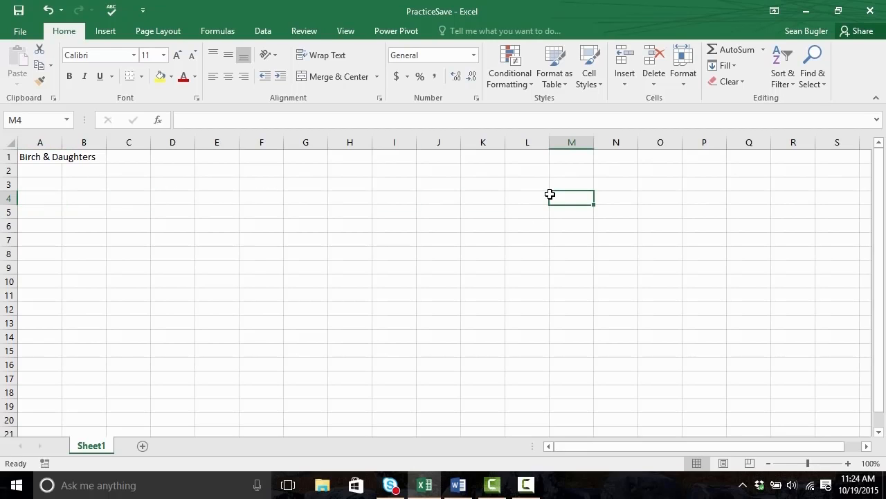
key("Down")
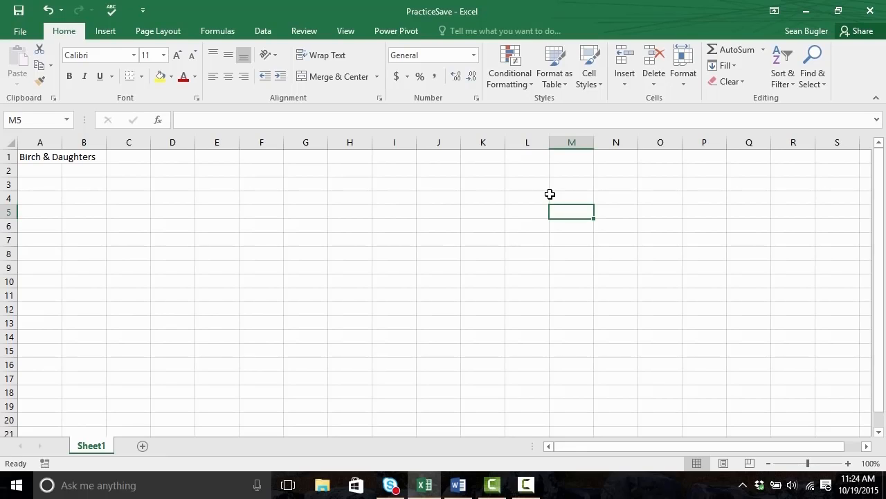
key("Right")
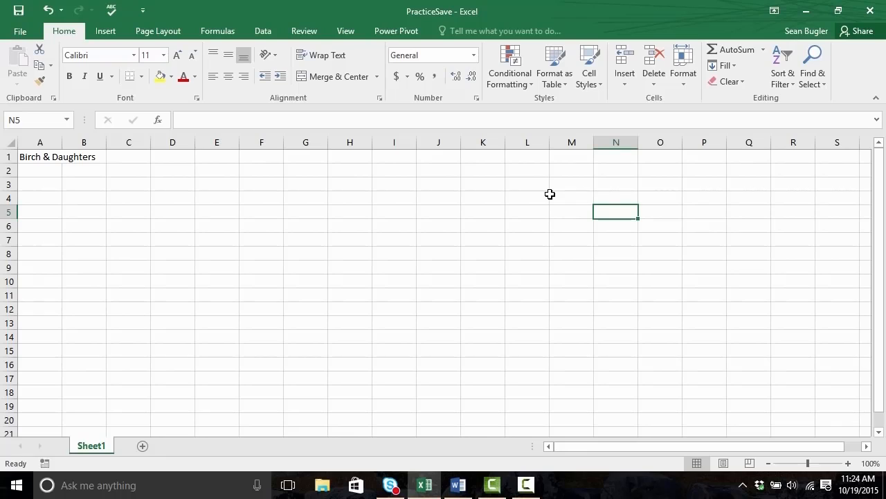
key("Left")
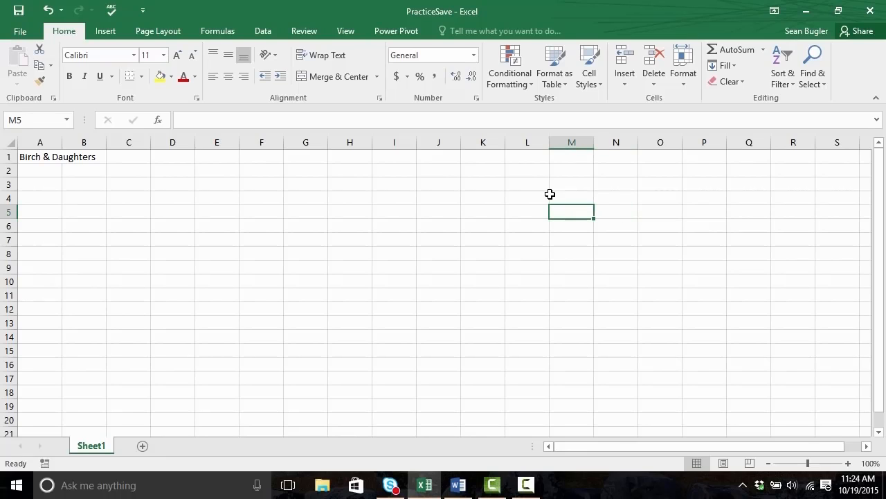
key("Up")
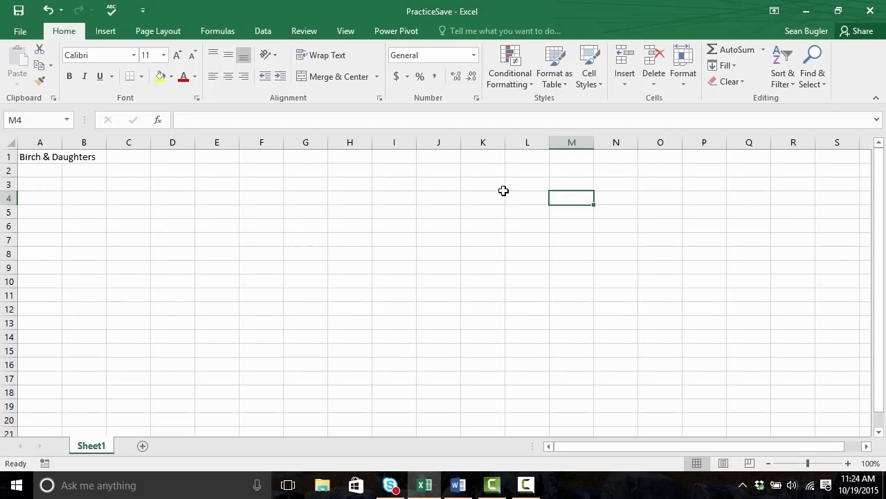
Edit the title in cell A1 to read "Birch & Daughters Coffee Shop"
left_click(40, 158)
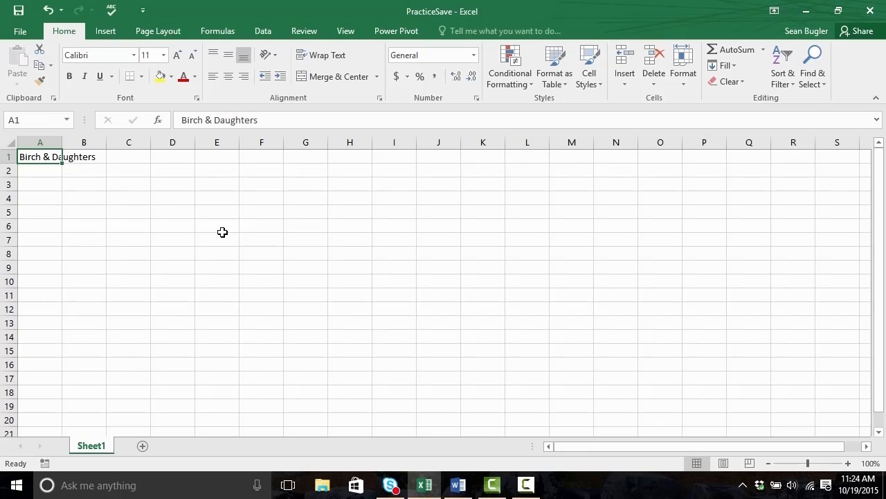
key("F2")
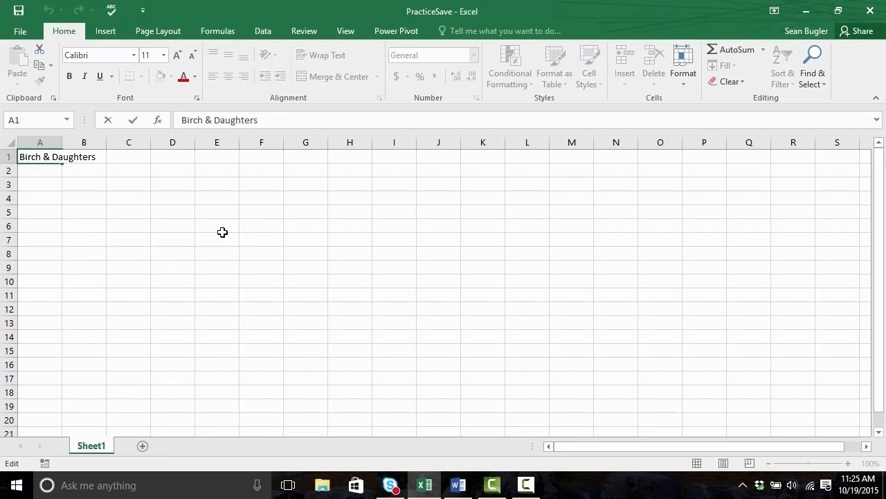
type("Coffee Shop")
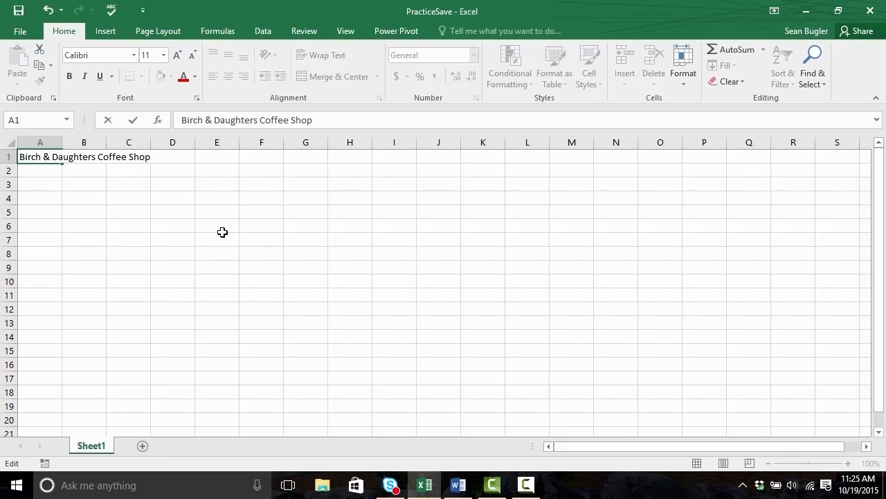
key("ctrl+Return")
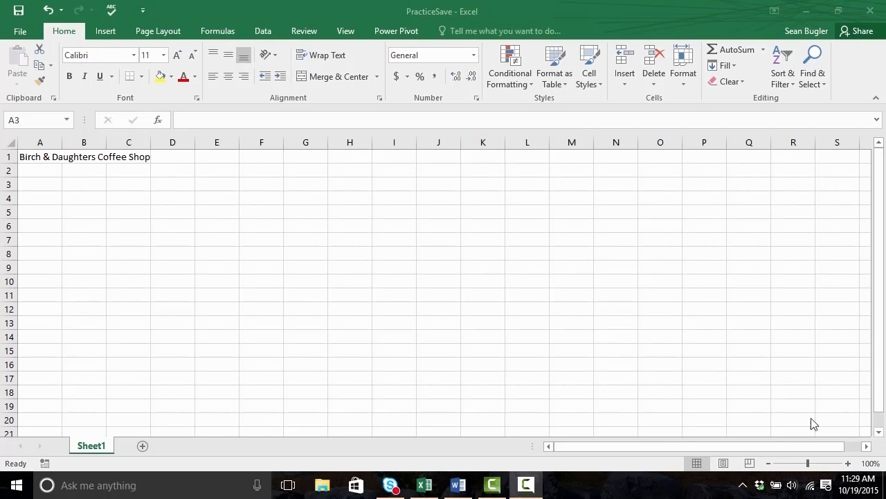
Enter the heading "Items" in cell A3
left_click(34, 190)
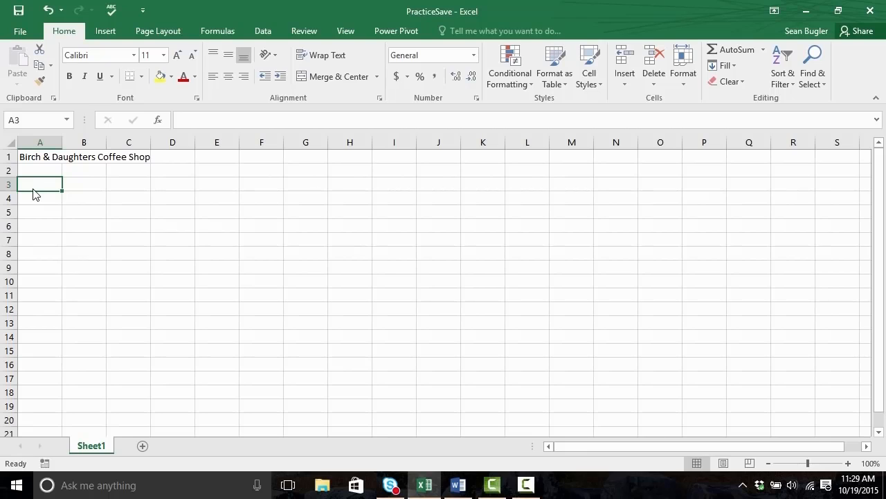
type("Items")
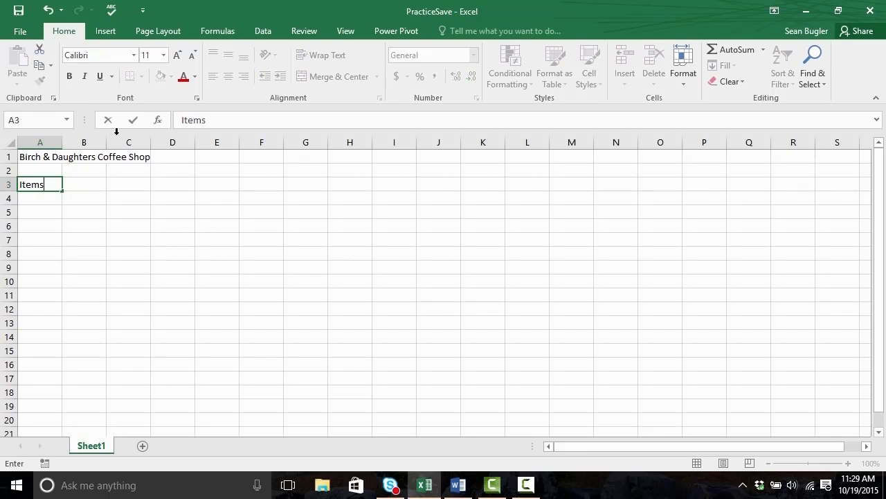
key("Return")
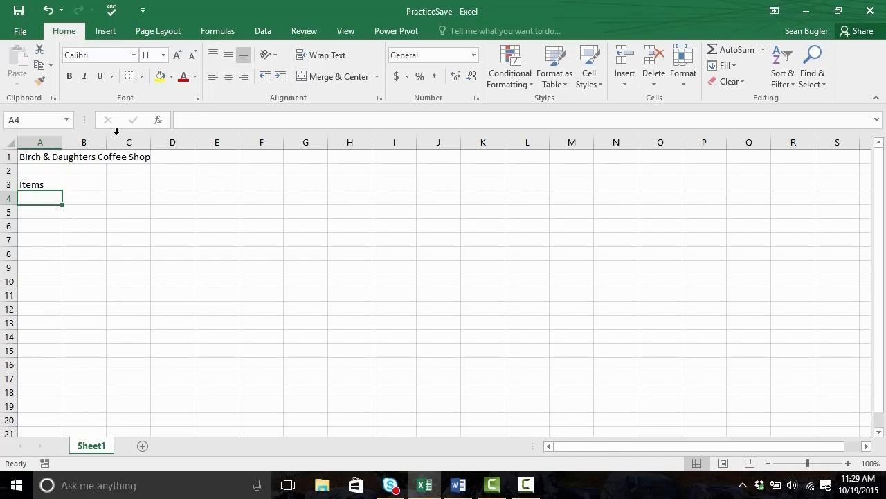
List the items Coffee, Tea, Bagels and Crumpets in cells A4 through A7
type("Coffee")
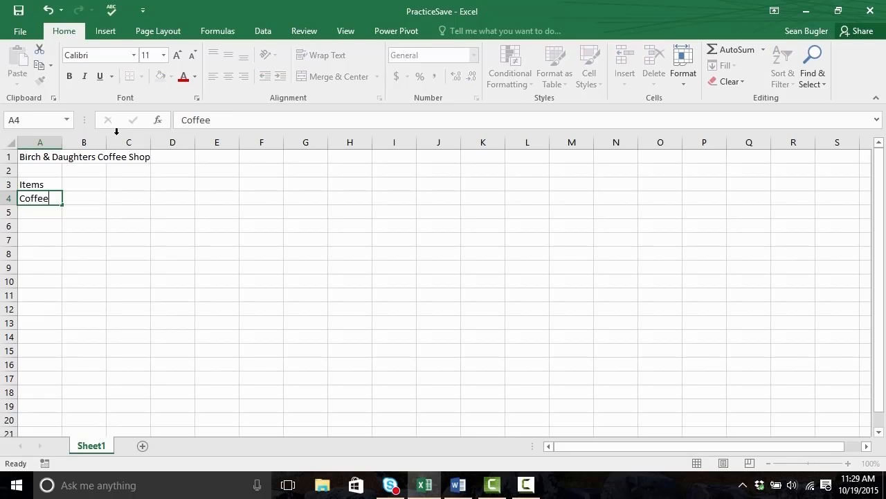
key("Return")
type("Tea")
key("Return")
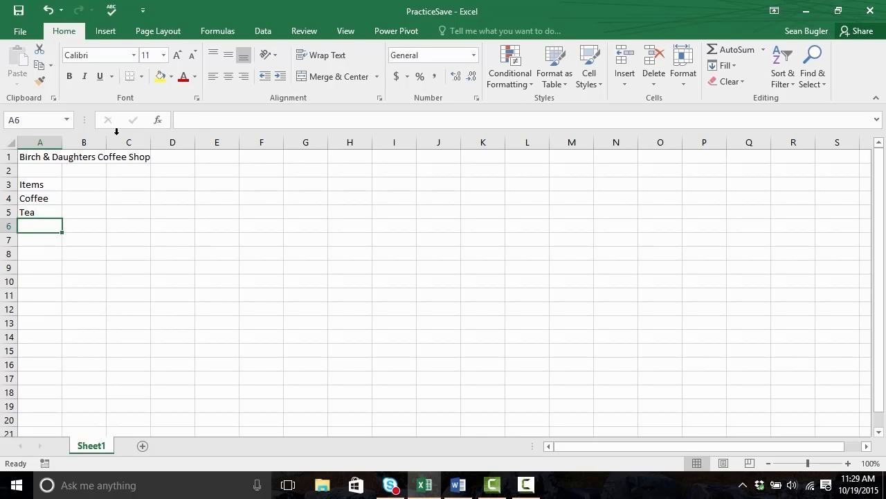
type("Bage")
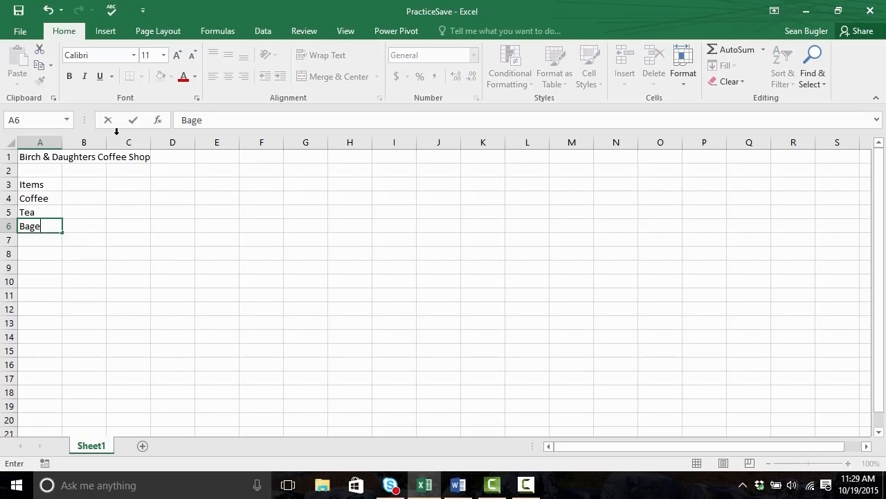
type("ls")
key("Return")
type("Crum")
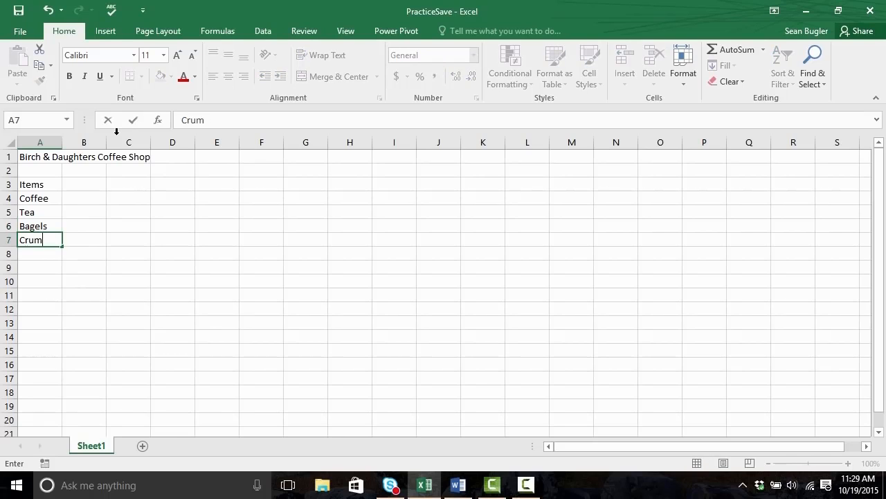
type("ptets")
key("Return")
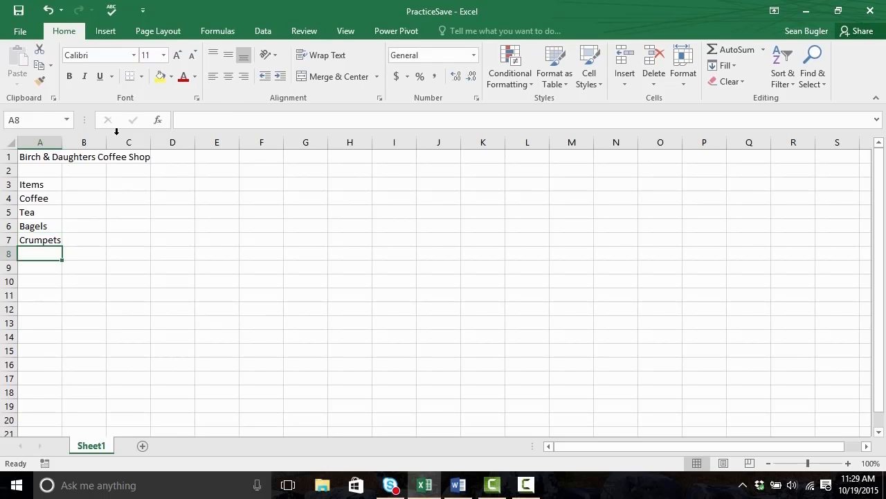
Enter the heading "Price" in cell B3, beside the Items heading
left_click(97, 188)
type("Price")
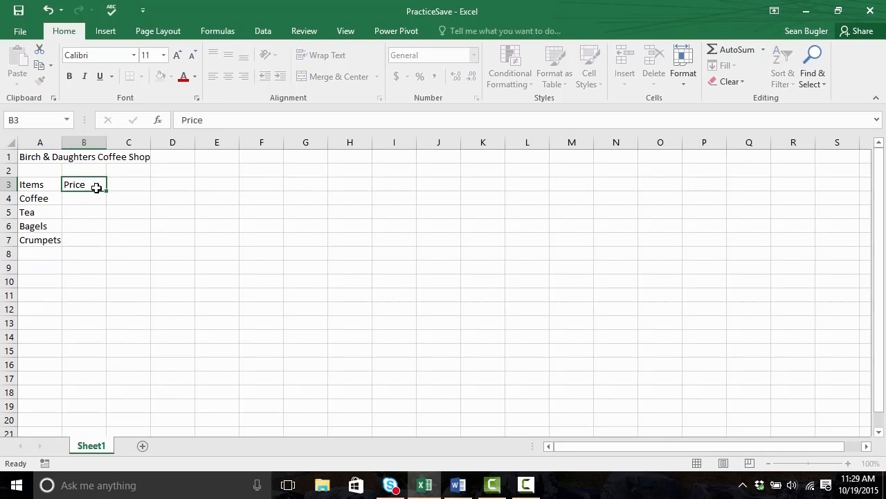
key("Return")
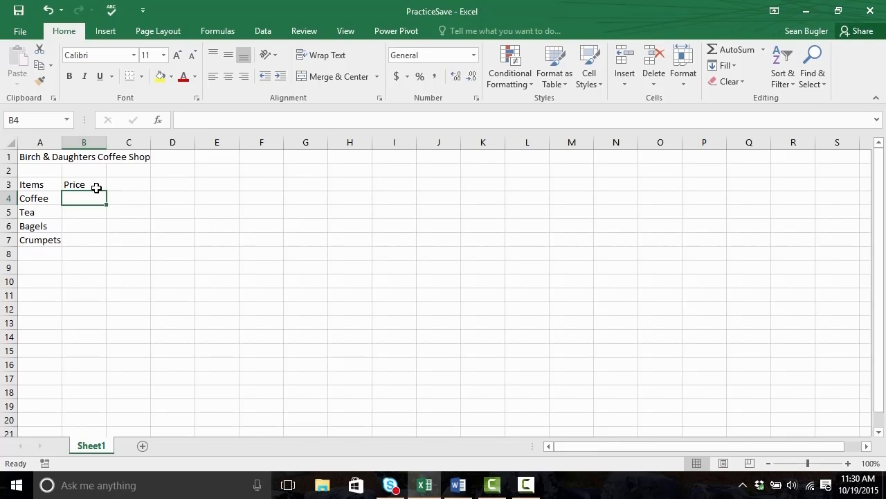
Enter the prices 4.00 for Coffee in B4 and 3.50 for Tea in B5
type("4.")
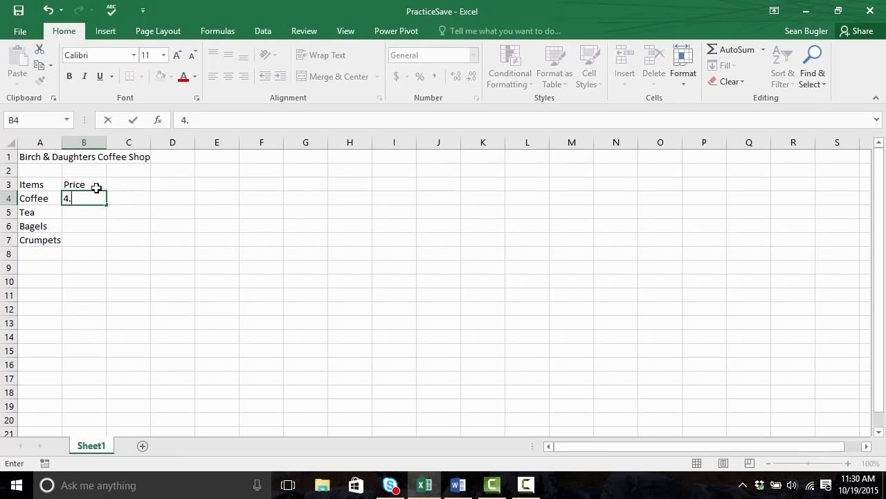
type("00")
key("Return")
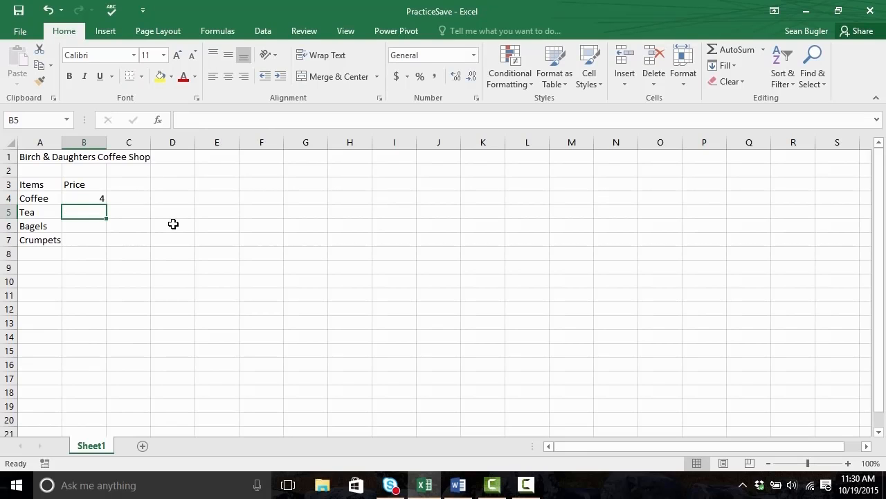
key("Up")
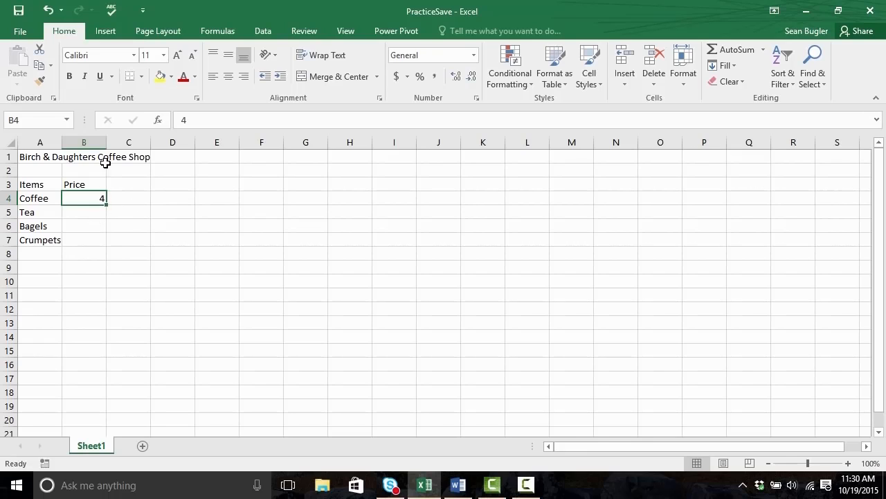
left_click(99, 209)
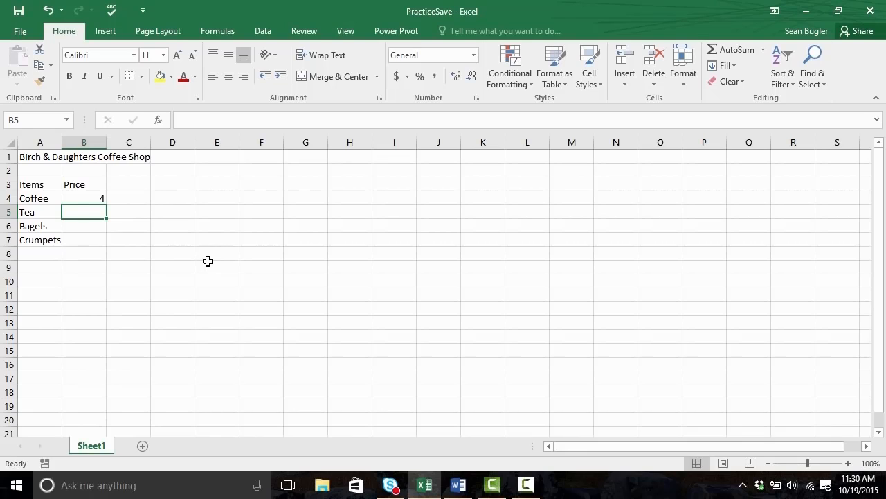
type("3.50")
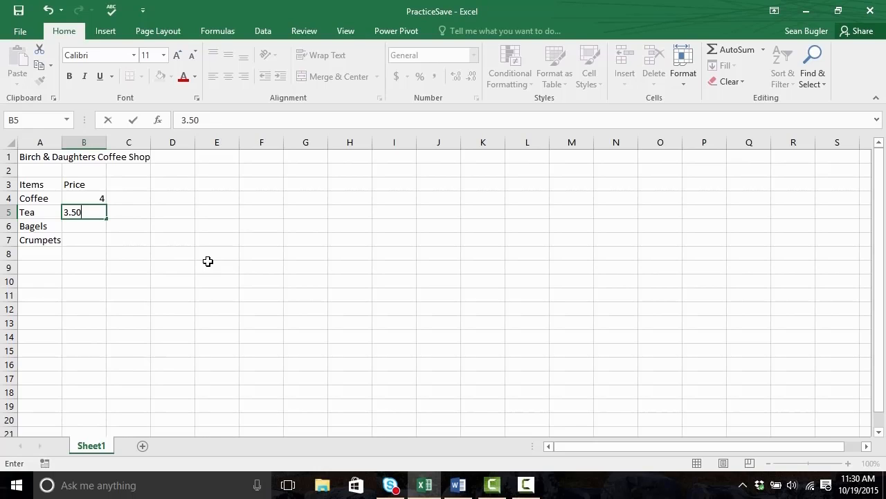
key("Return")
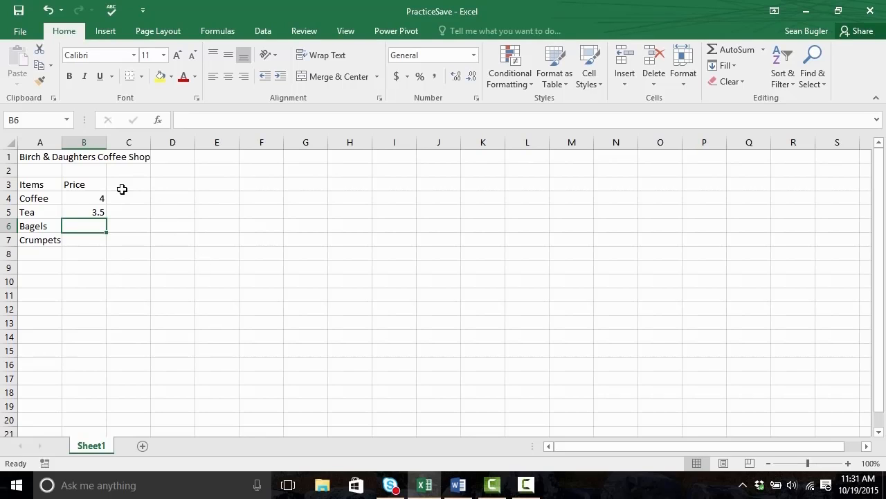
Format the Coffee price in B4 as Currency with the $ symbol through the Format Cells dialog
left_click(81, 199)
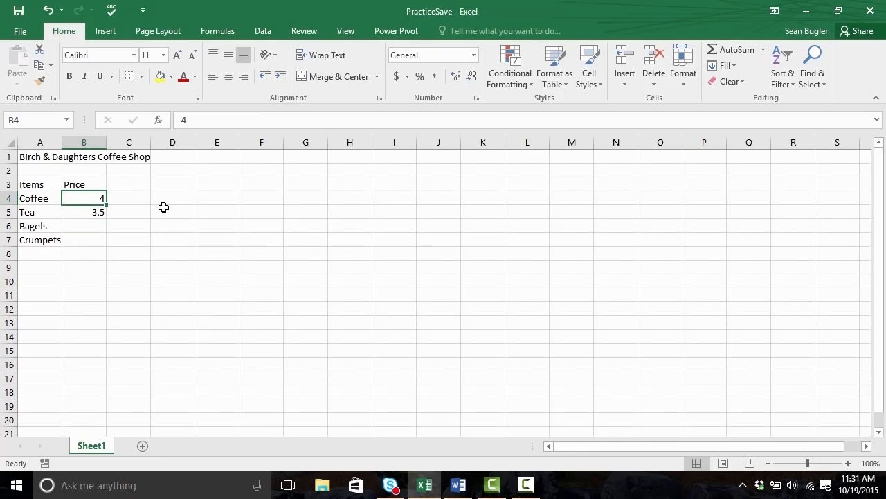
right_click(89, 199)
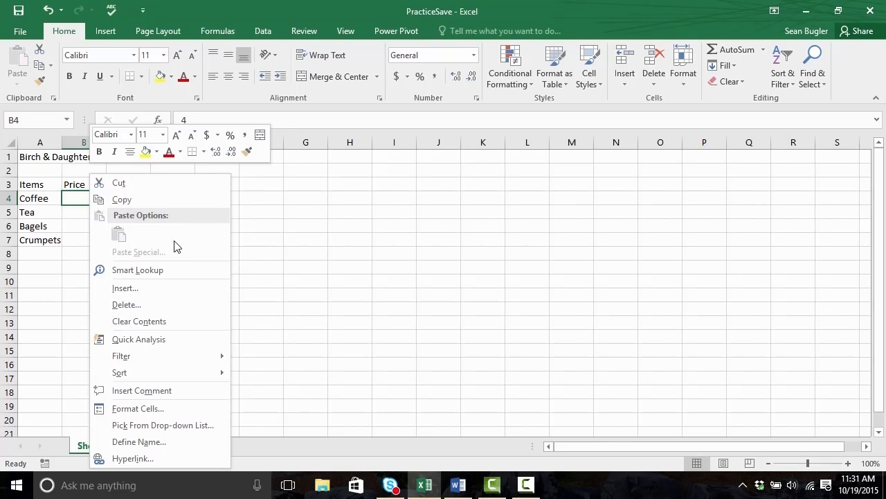
left_click(173, 410)
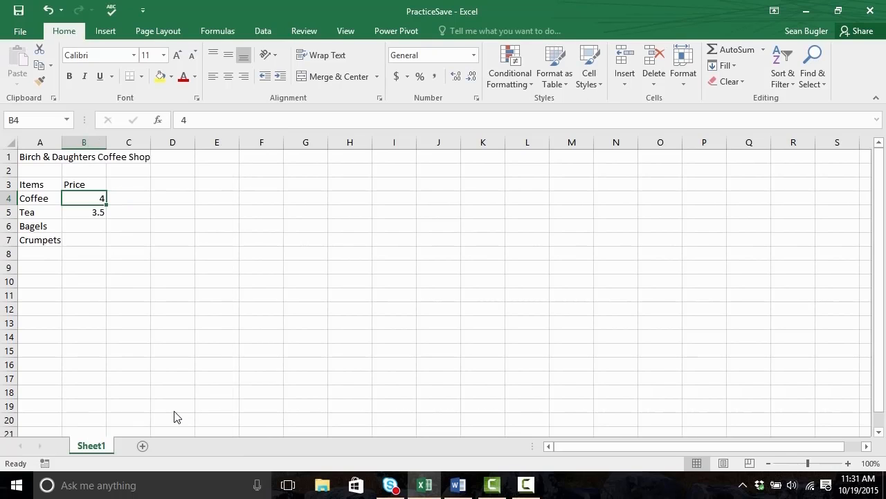
left_click_drag(121, 157, 293, 93)
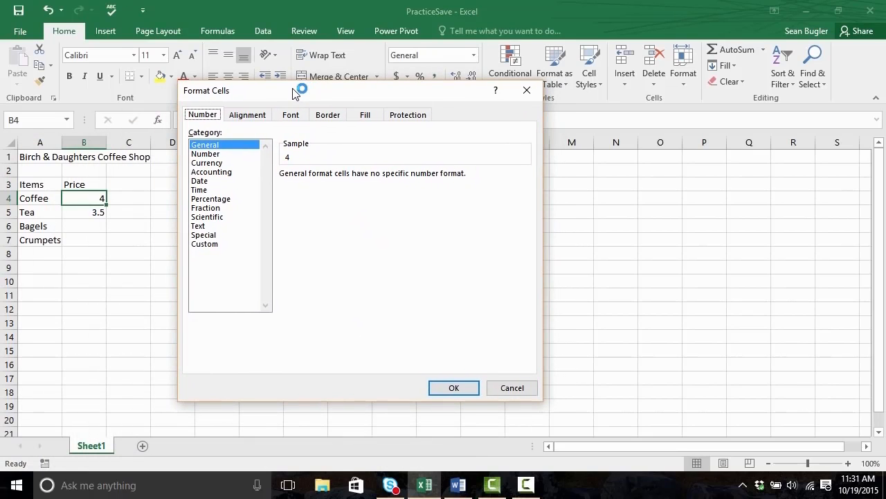
left_click(233, 154)
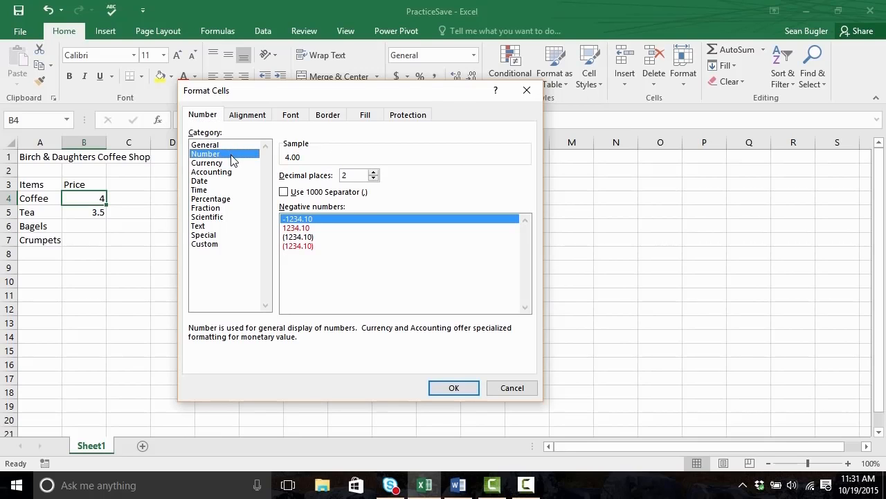
left_click(235, 162)
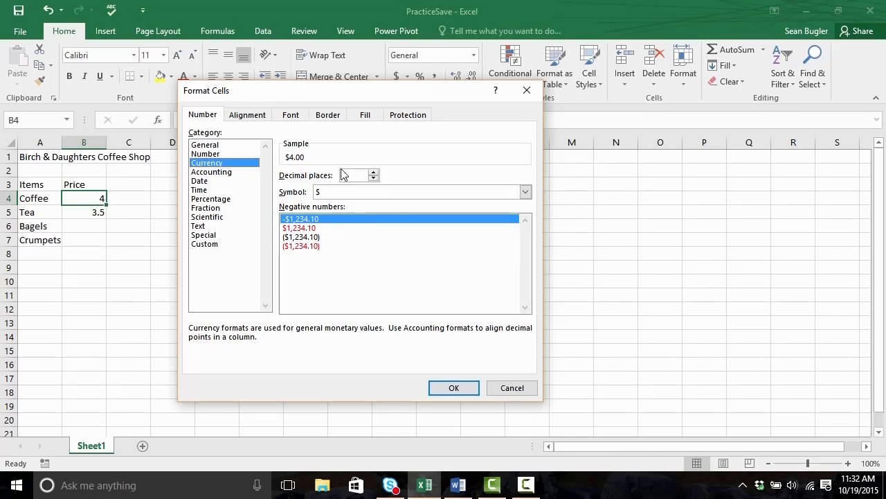
left_click(443, 389)
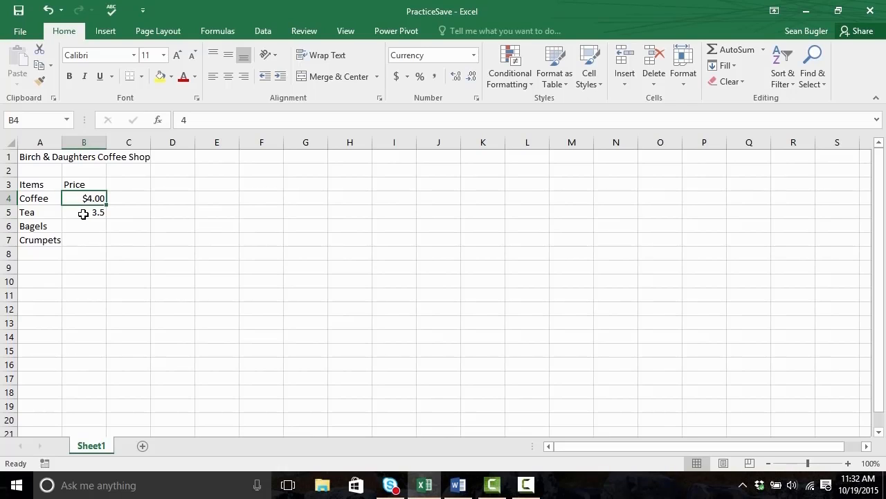
Apply the Currency number format to the price cells B5 through B7
left_click_drag(83, 211, 89, 242)
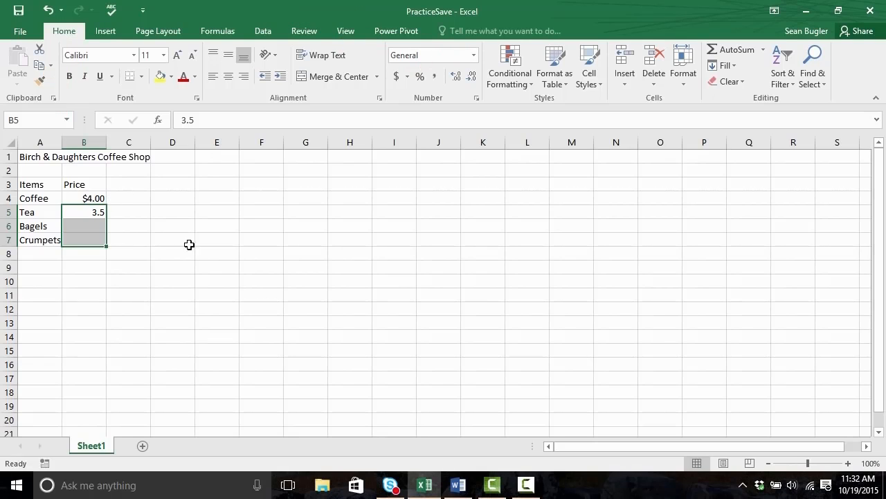
left_click(474, 56)
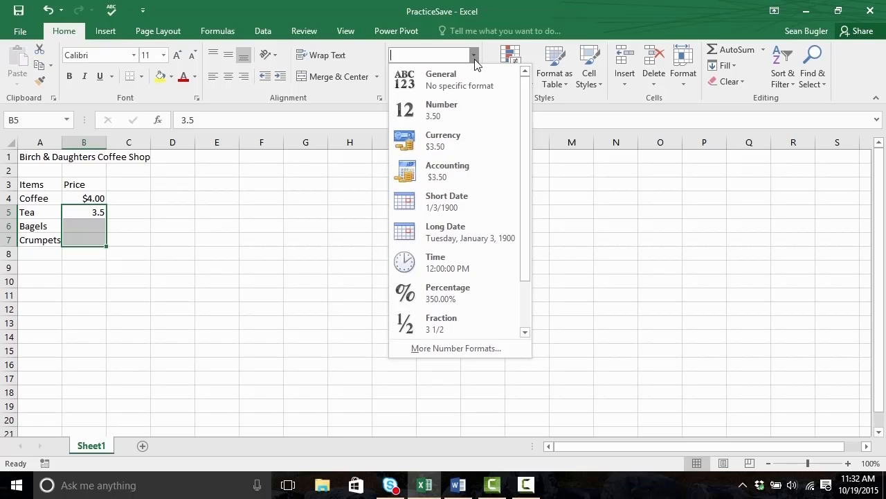
left_click(469, 142)
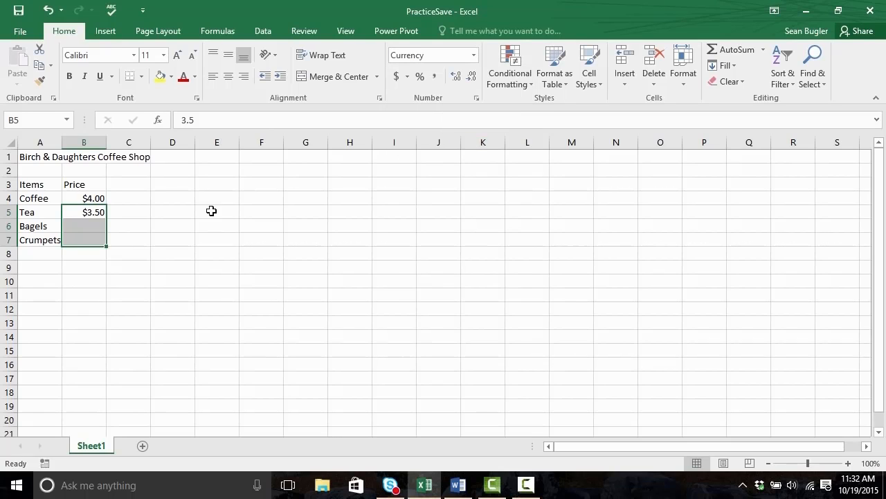
Enter the prices 2.50 for Bagels in B6 and 2.75 for Crumpets in B7
left_click(92, 226)
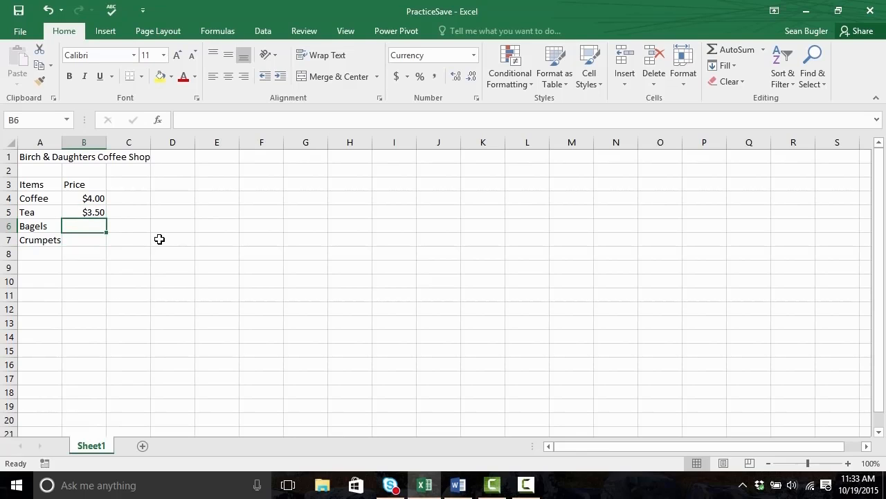
type("2.50")
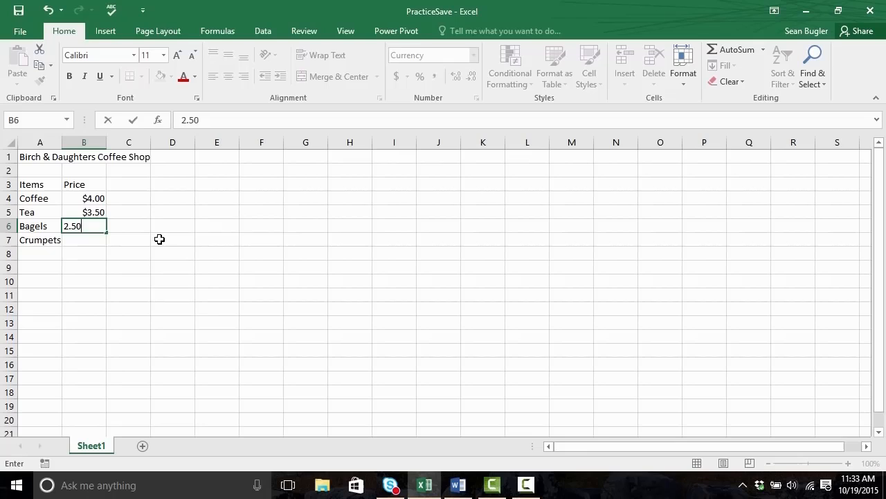
key("Return")
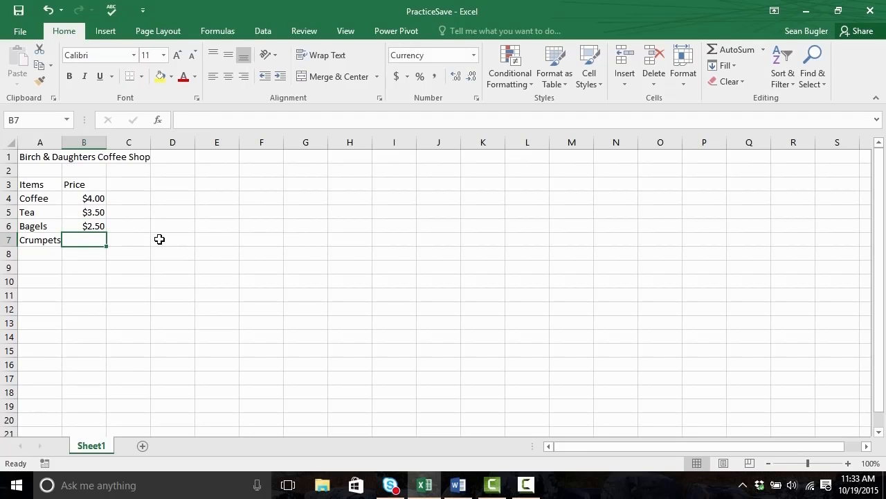
type("2.75")
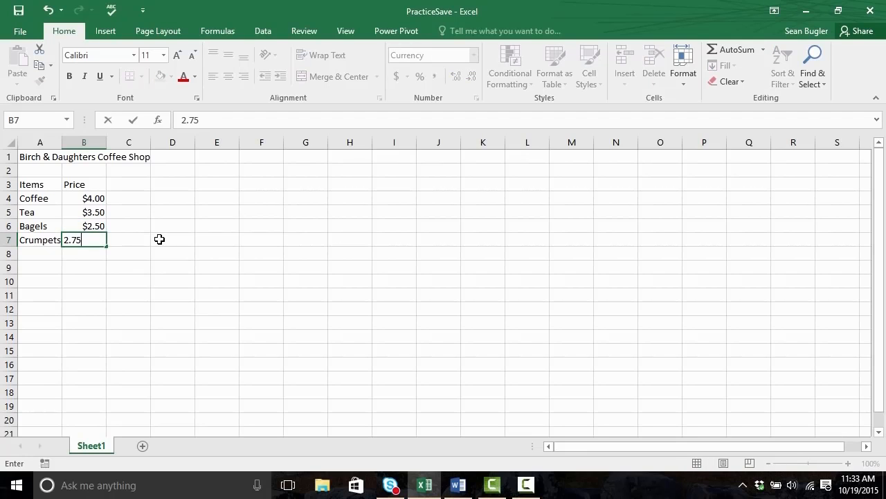
key("Return")
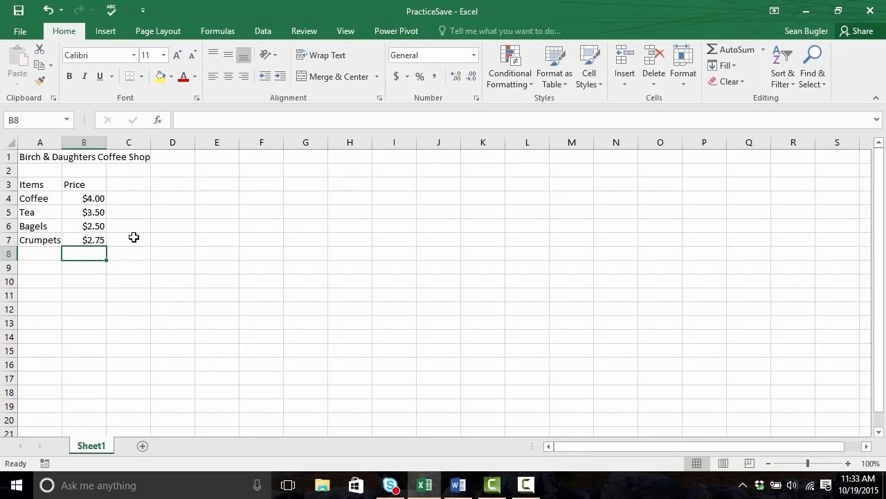
Review the number format choices for cell B4 in the Format Cells dialog and the quick format list, changing nothing
key("Up")
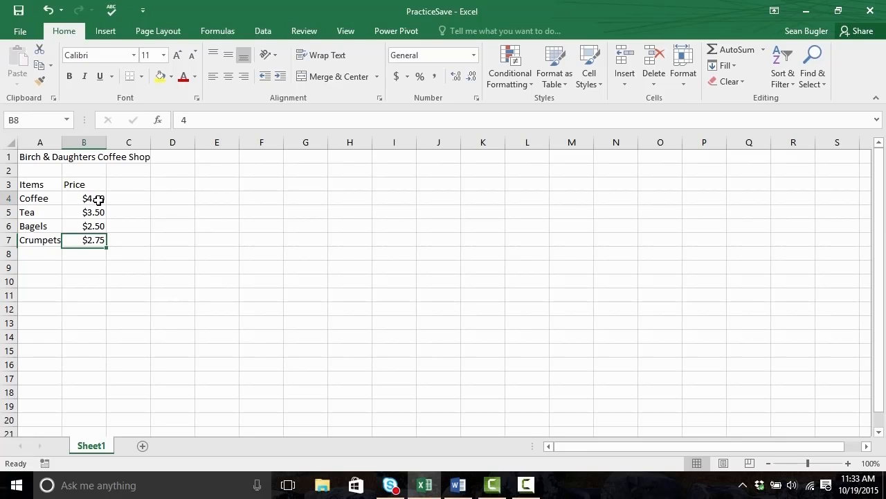
left_click(97, 199)
right_click(98, 199)
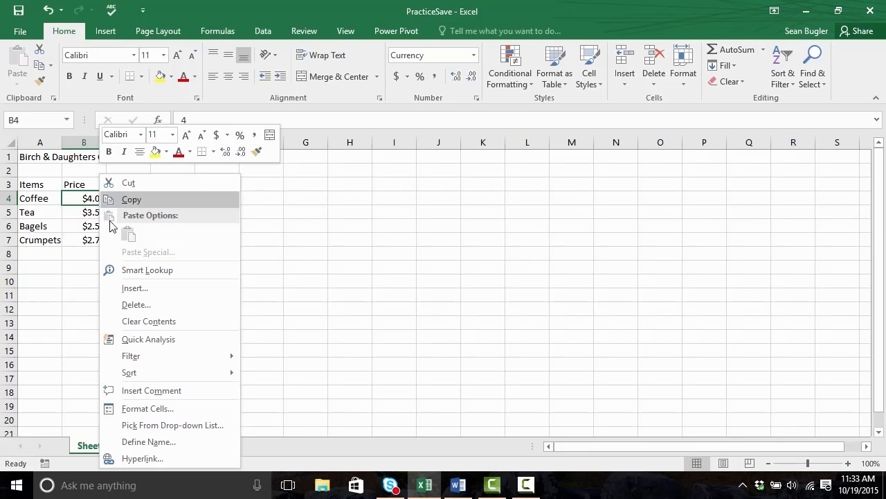
left_click(196, 410)
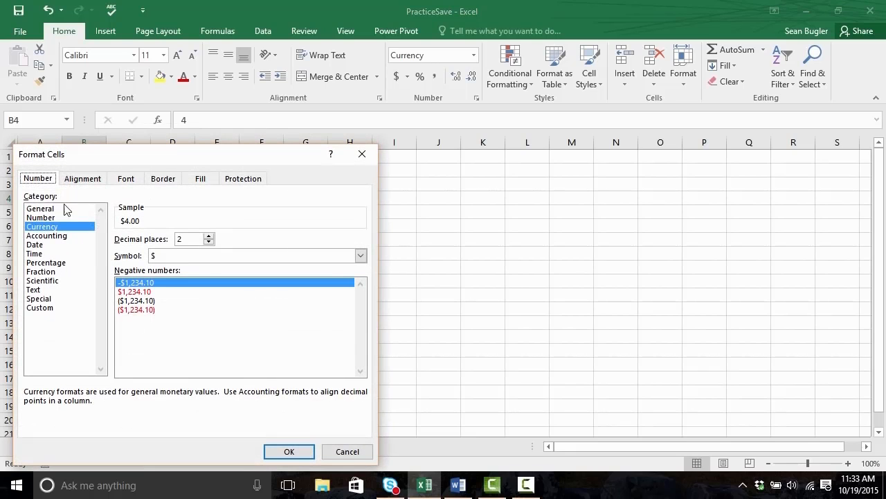
left_click(346, 451)
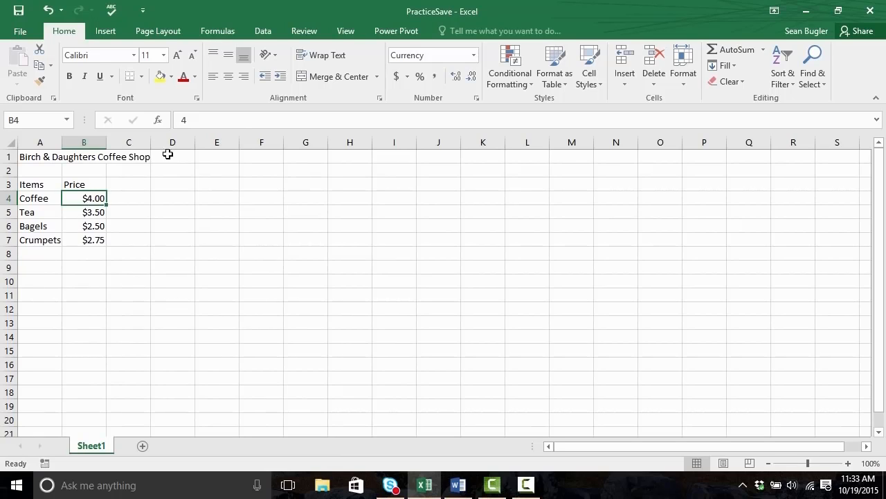
left_click(475, 57)
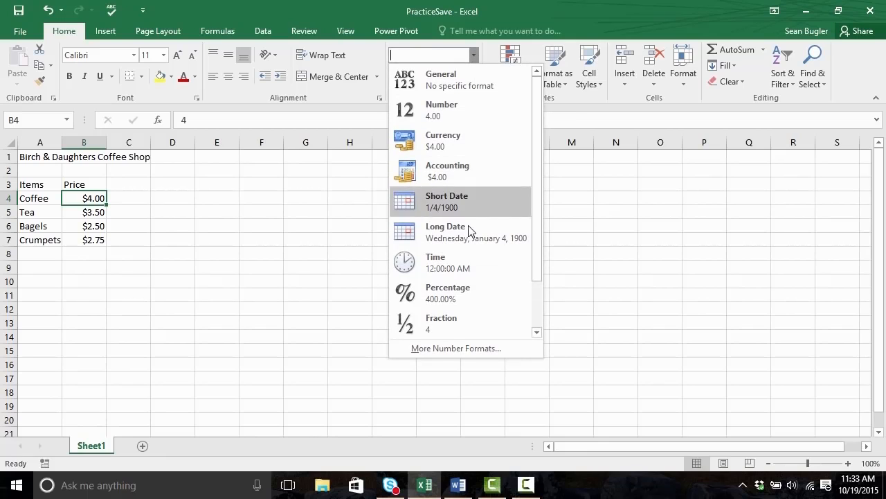
left_click(475, 56)
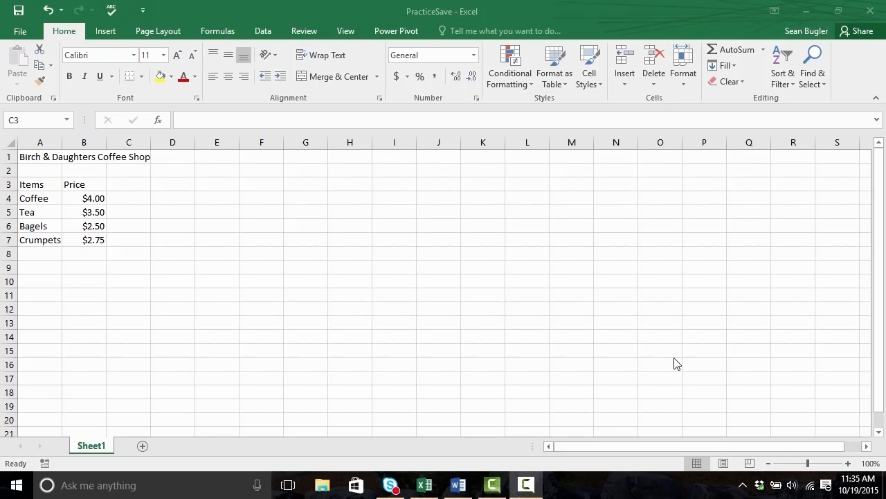
Clear the Crumpets entry in A7 and undo the deletion
left_click(24, 238)
left_click(24, 238)
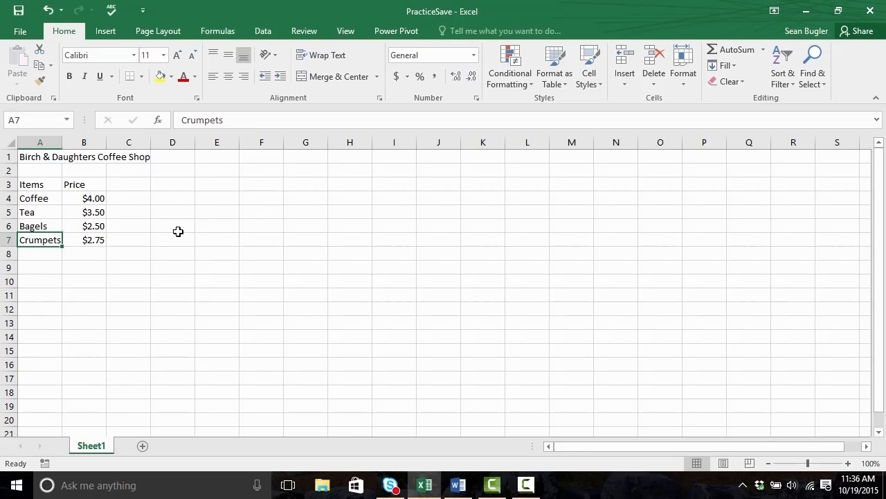
key("BackSpace")
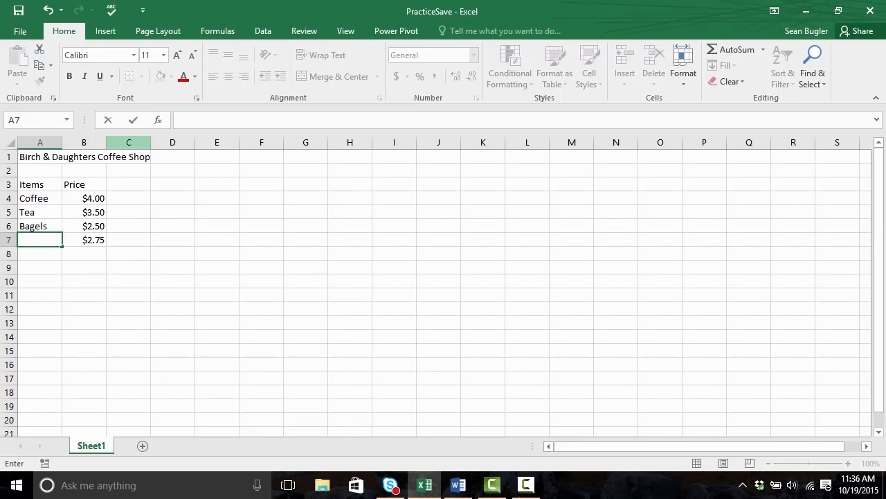
key("ctrl+z")
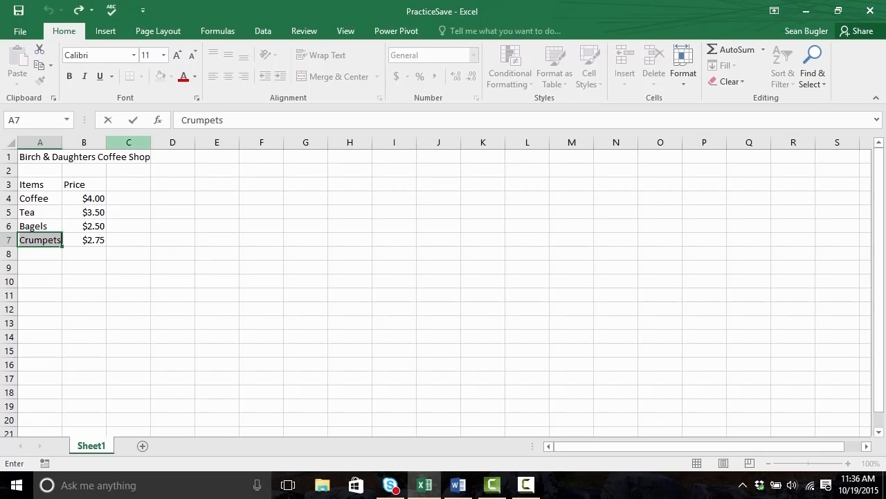
key("Tab")
Replace the Crumpets item in A7 with English Muffins
left_click(40, 239)
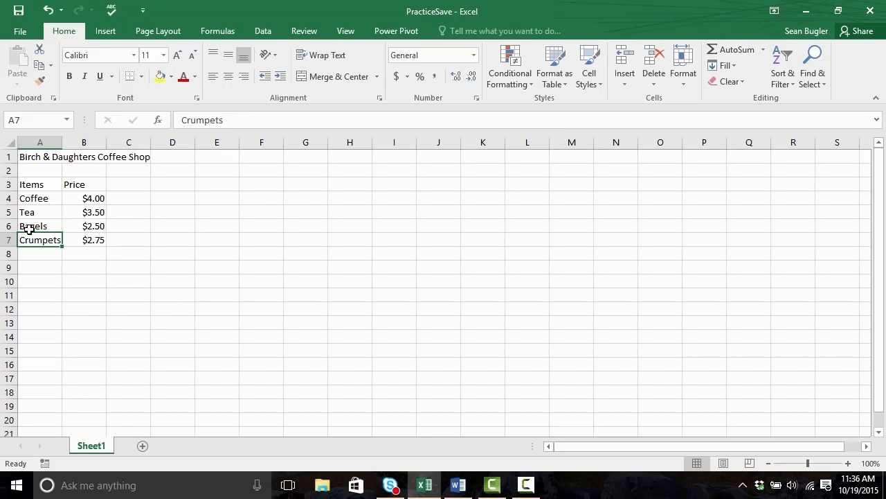
type("English")
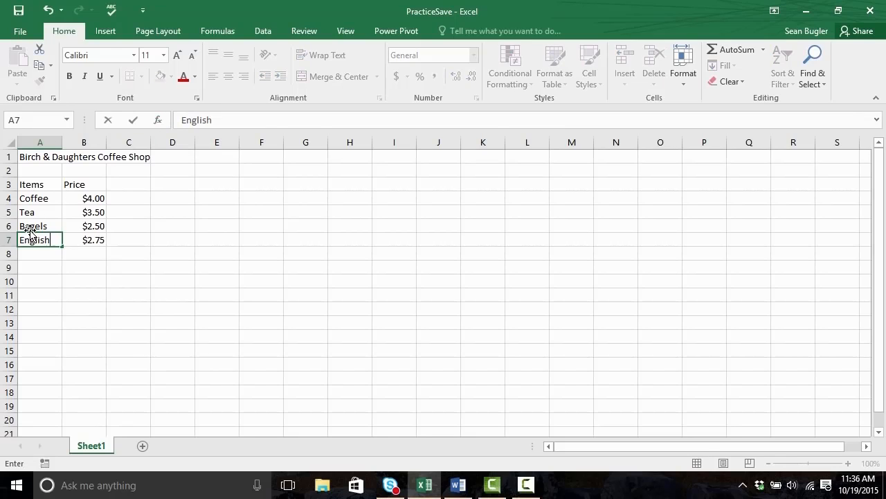
type(" Muffins")
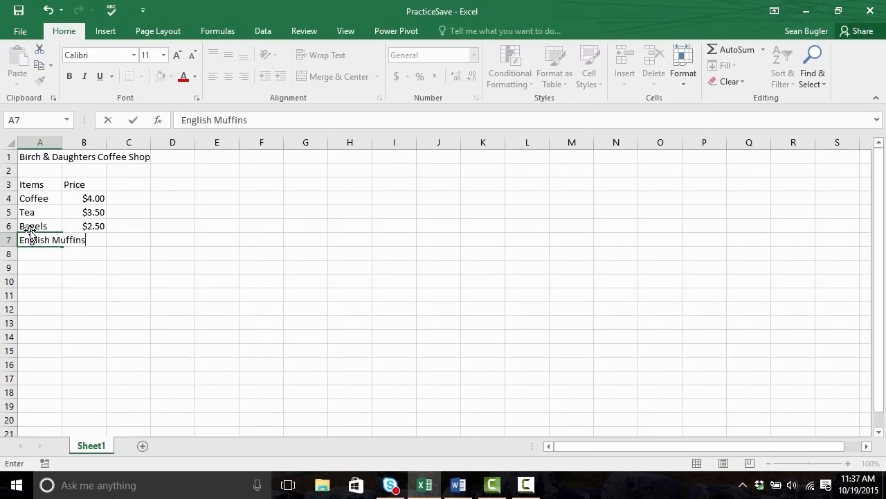
key("Escape")
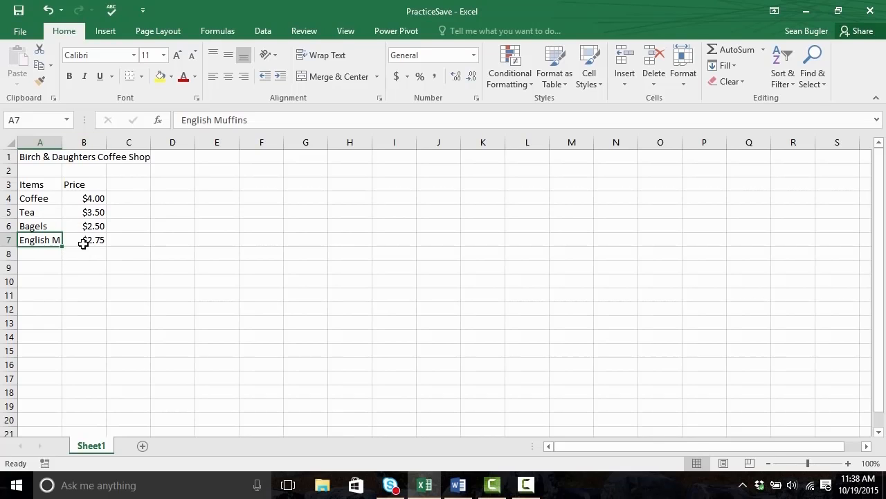
Enter Hello in B1 beside the coffee shop title, and clear that cell again
left_click(84, 239)
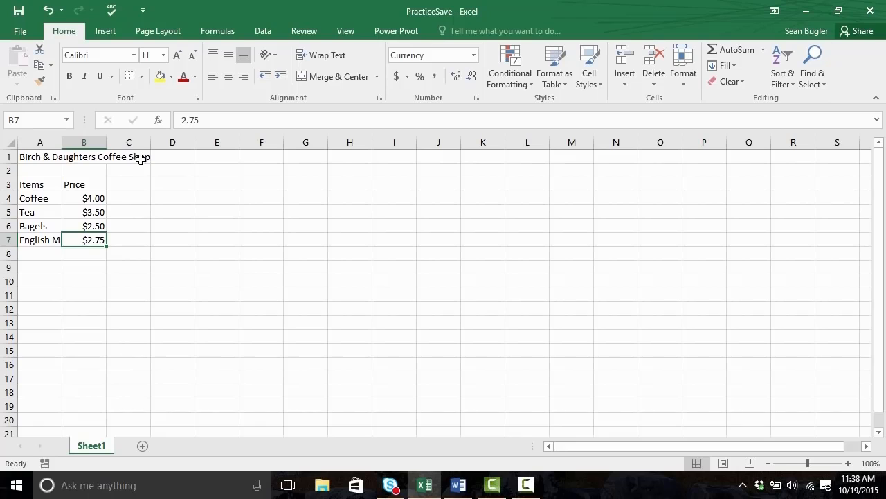
left_click(91, 155)
left_click(123, 158)
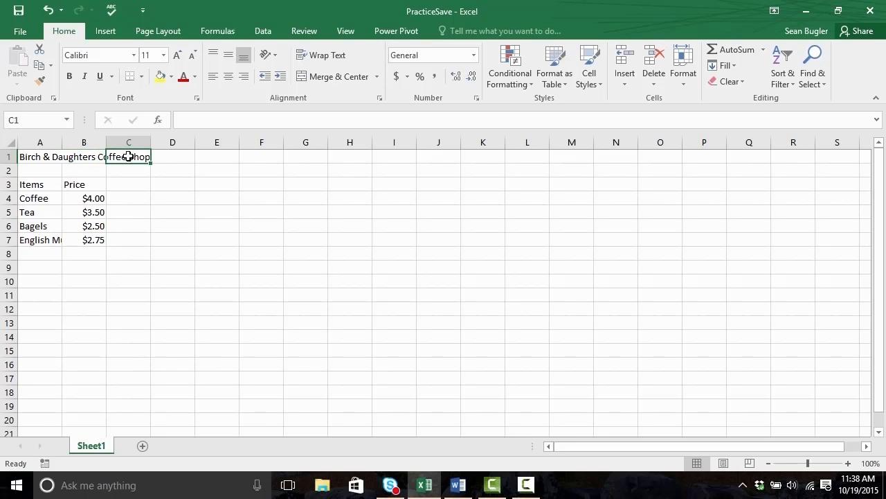
left_click(98, 158)
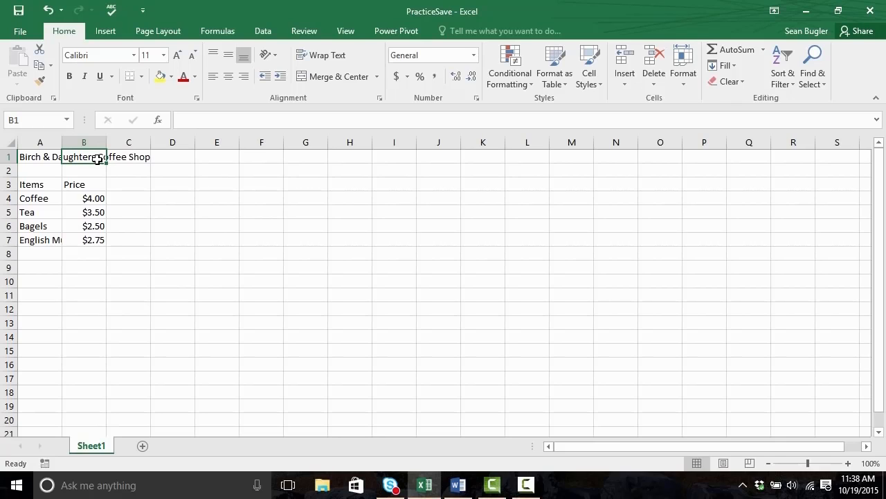
type("Hello")
key("Return")
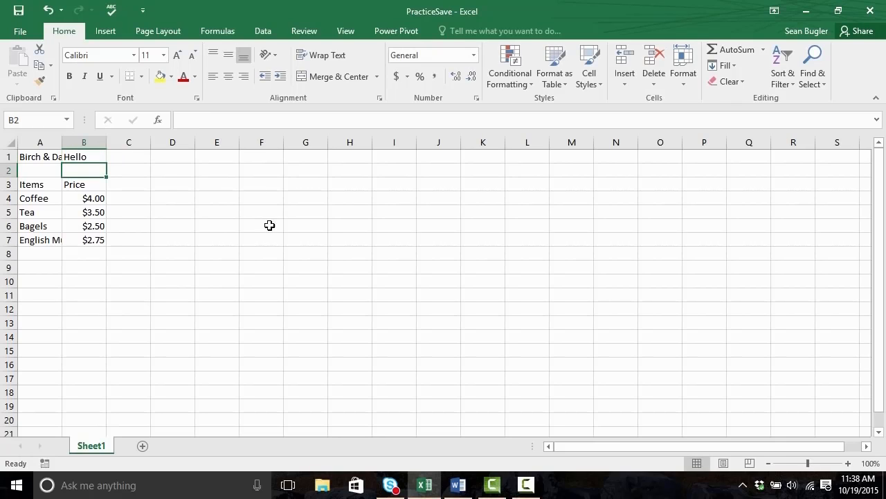
left_click(97, 157)
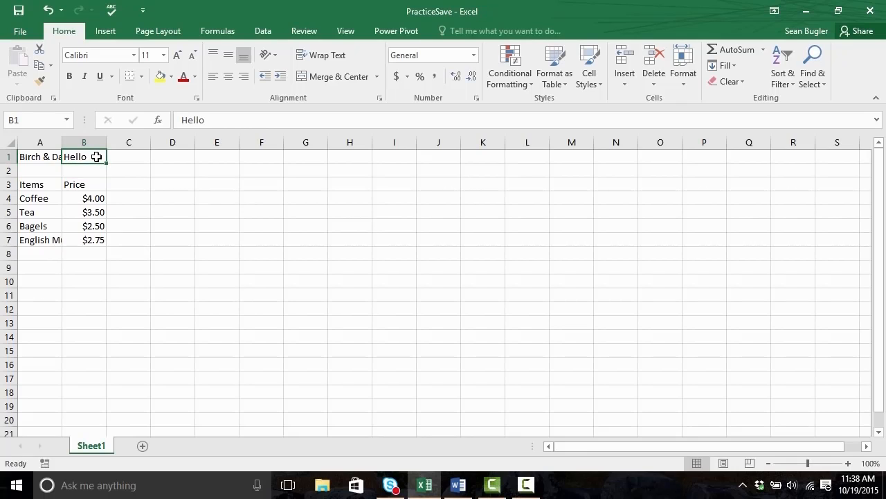
key("BackSpace")
key("Return")
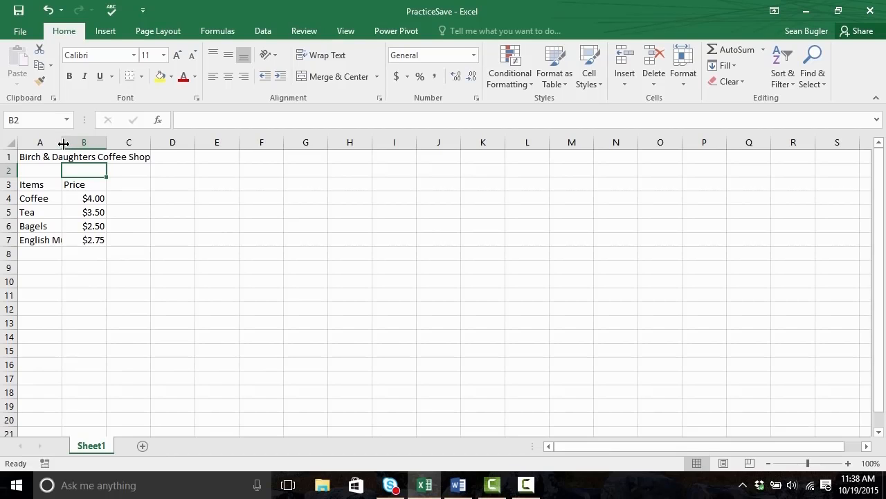
Try widening and narrowing column A by hand, and AutoFit it to its longest entry
left_click_drag(63, 144, 97, 146)
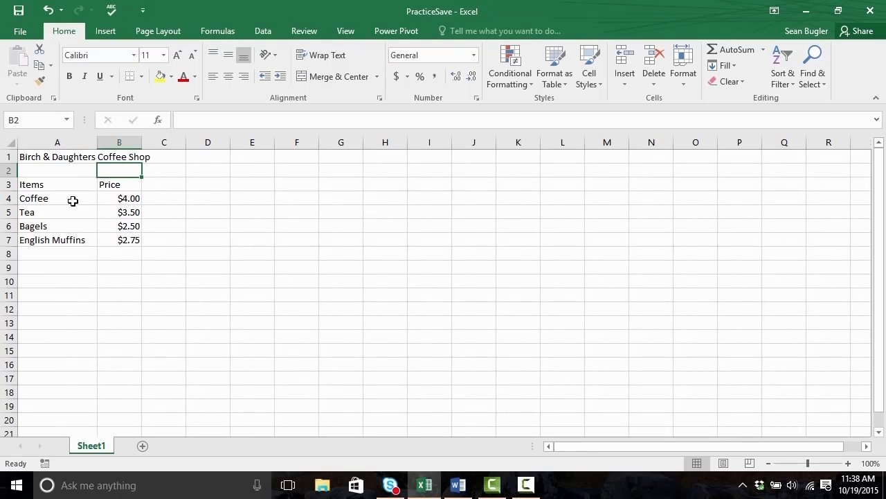
left_click_drag(97, 144, 58, 151)
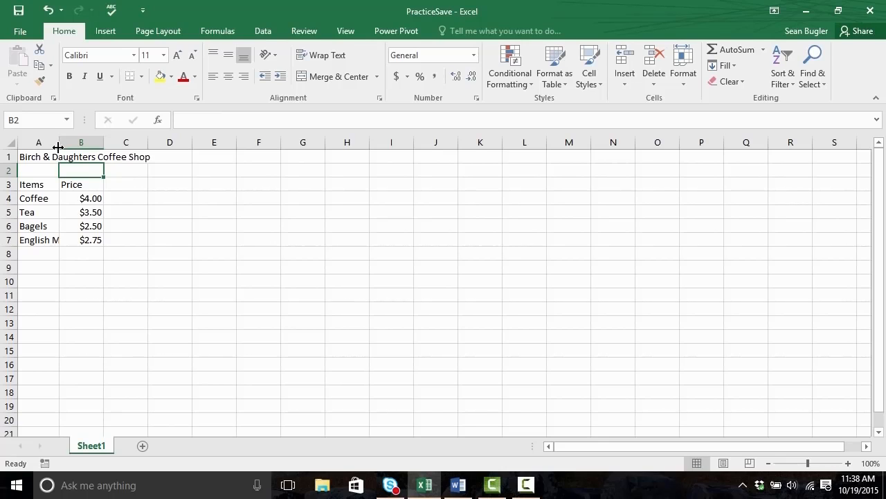
double_click(59, 147)
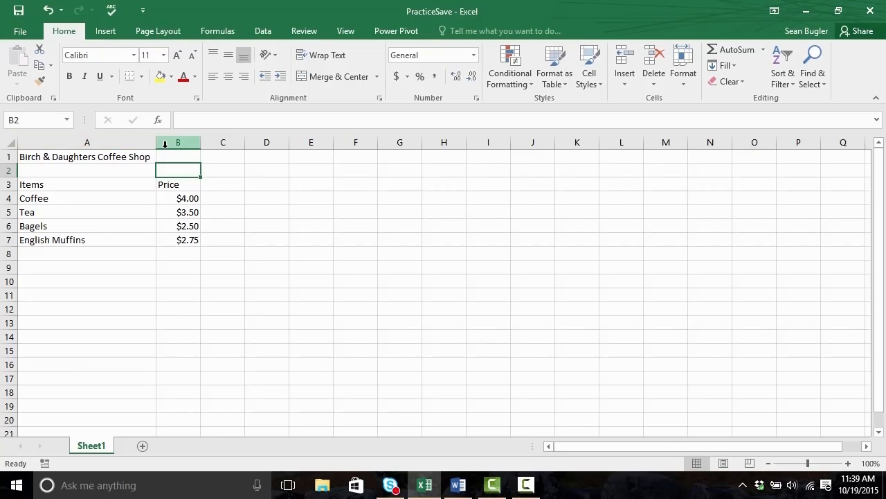
Narrow column A to slightly wider than the English Muffins entry, letting the shop title overflow
left_click_drag(157, 147, 97, 144)
left_click(92, 143)
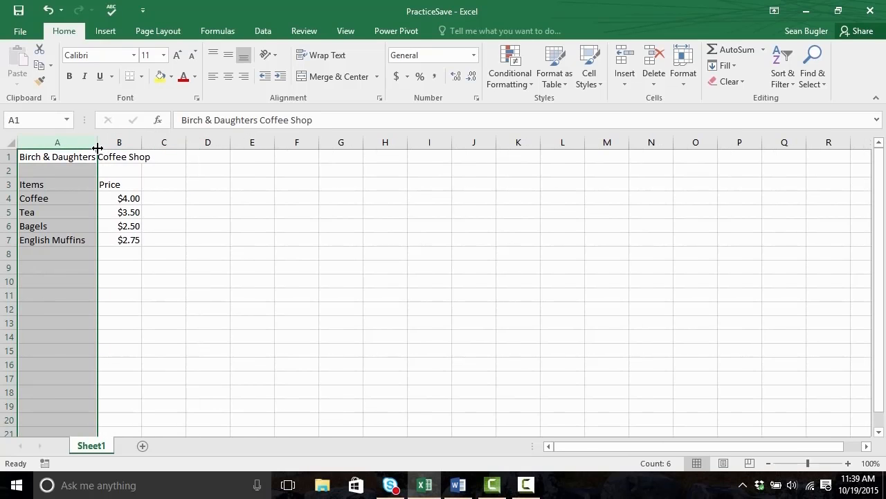
left_click(65, 241)
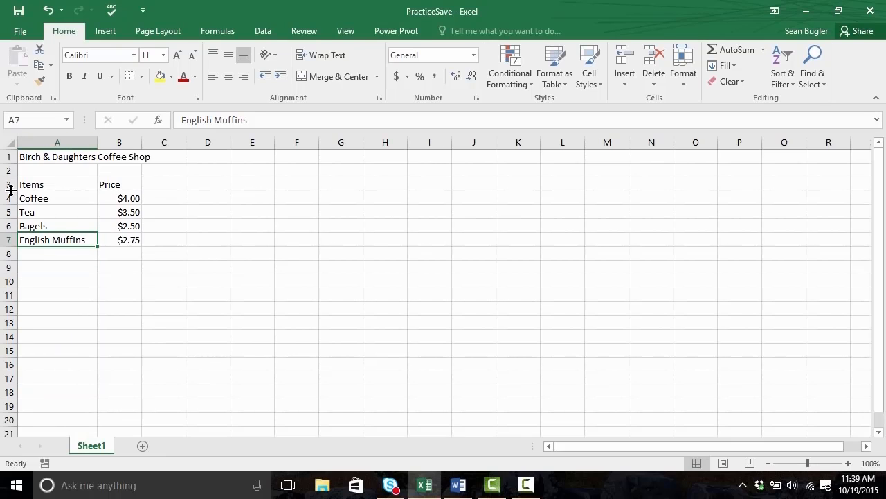
Increase the heights of rows 3 and 4, and return both rows to their standard height
left_click_drag(11, 191, 10, 235)
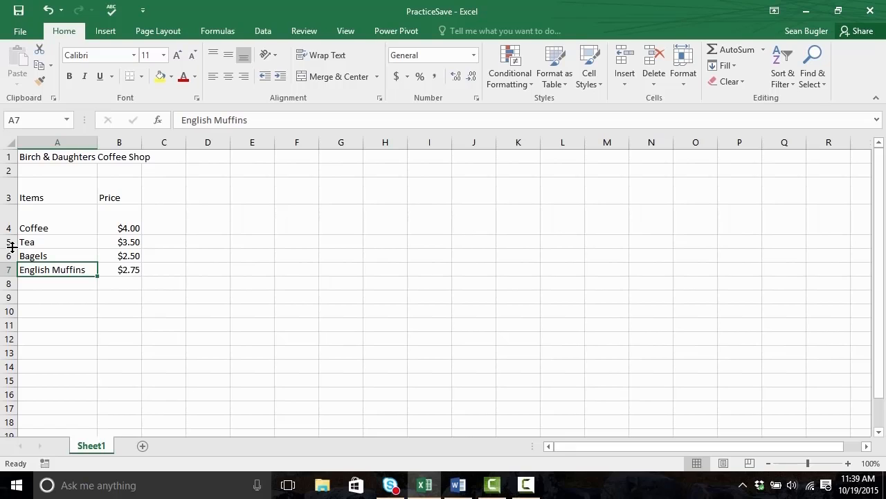
left_click_drag(9, 234, 8, 218)
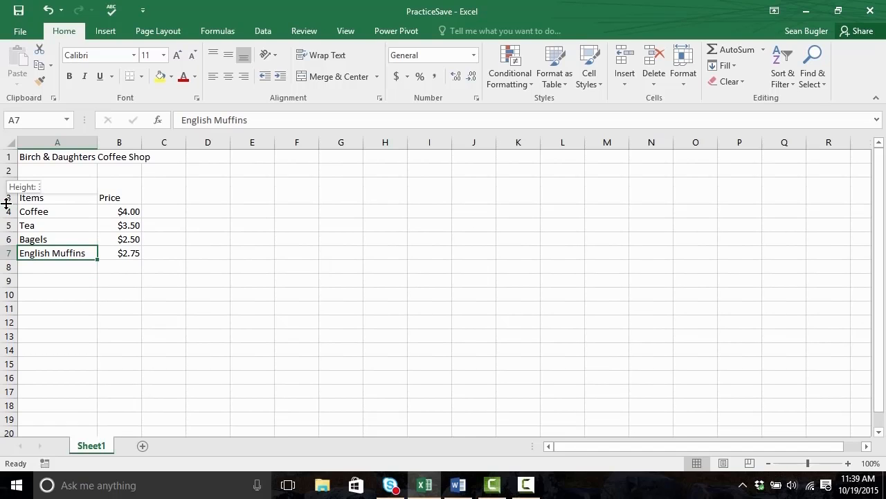
double_click(7, 203)
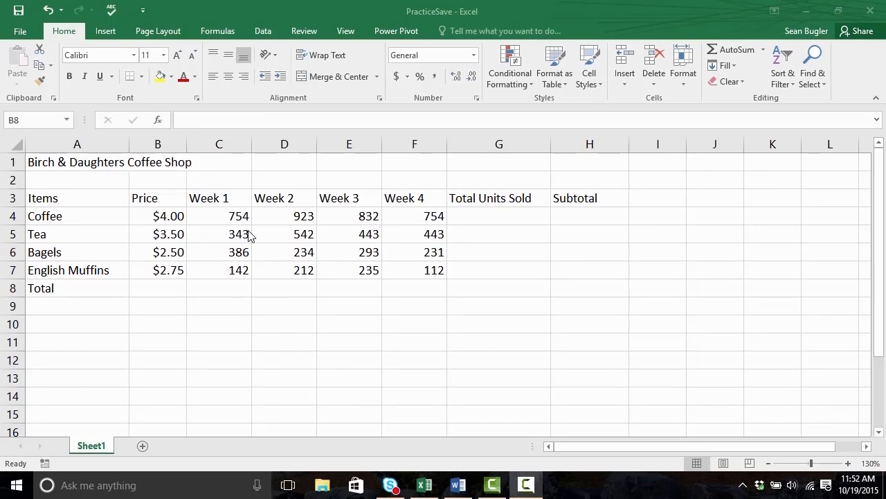
Total the Week 1 units in C8 with AutoSum over C4:C7
left_click(223, 219)
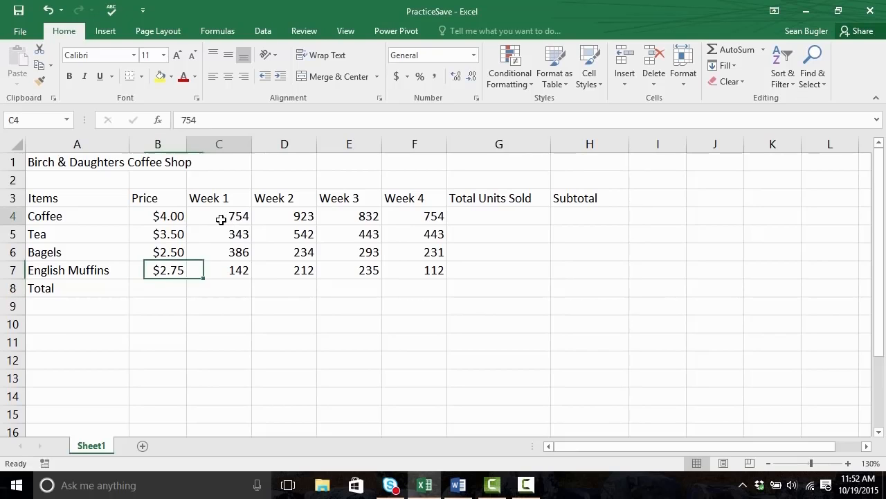
left_click(234, 233)
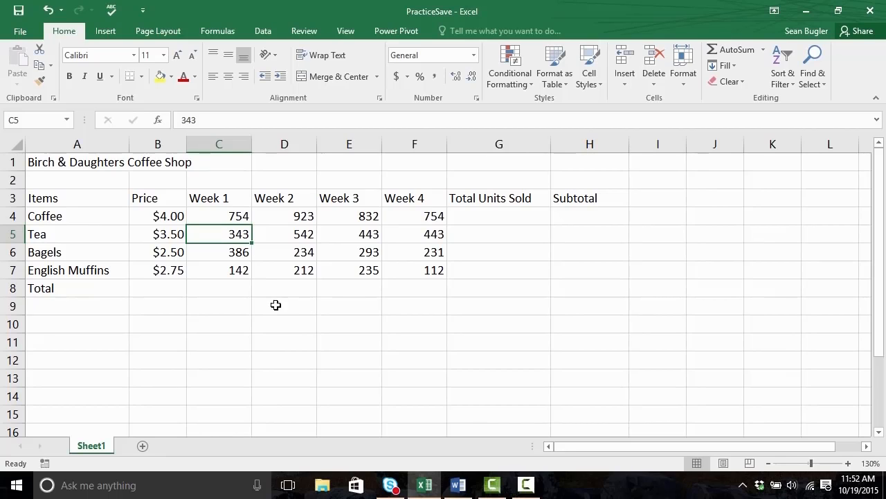
left_click(245, 290)
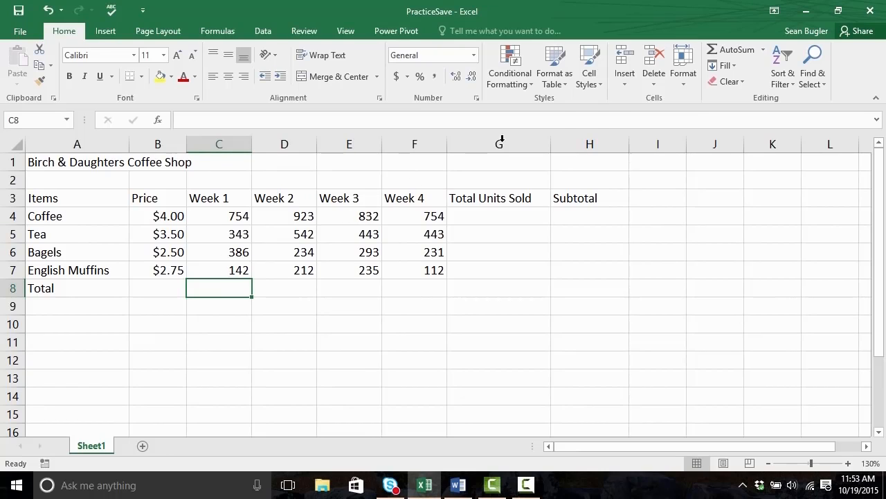
left_click(737, 50)
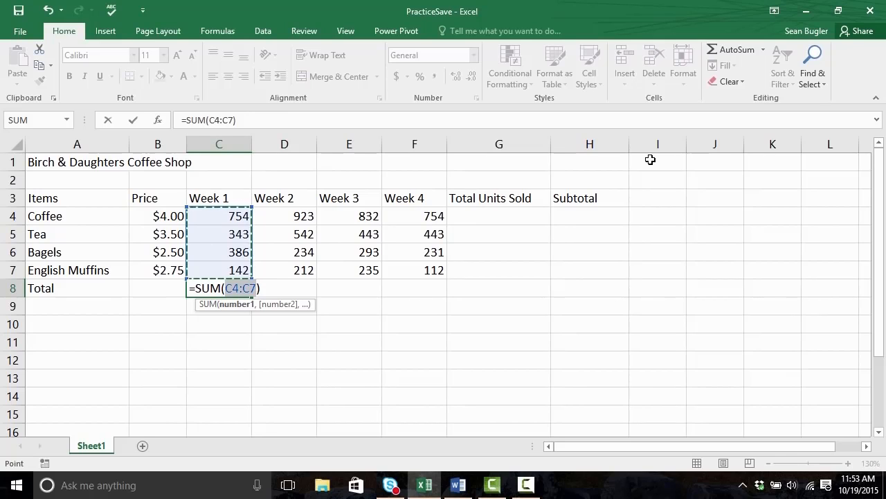
key("Return")
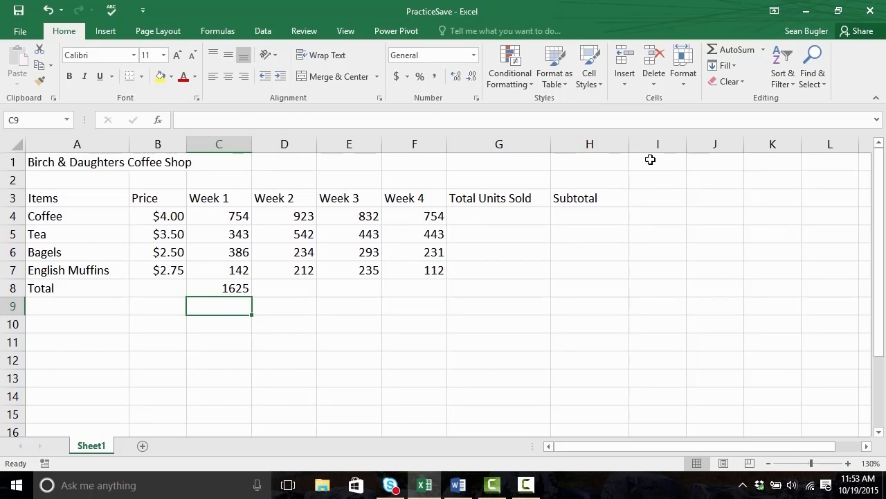
Total the Week 2 units in D8 with AutoSum, reselecting D4:D7 as the range
key("Up")
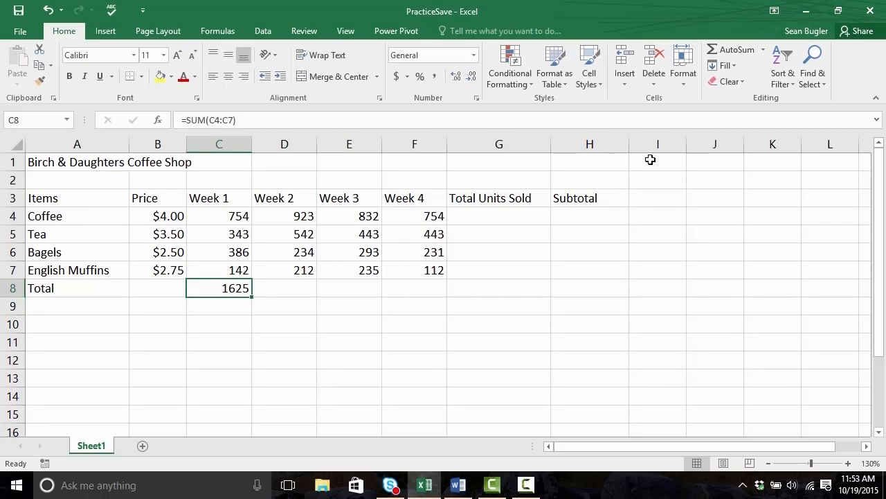
key("Right")
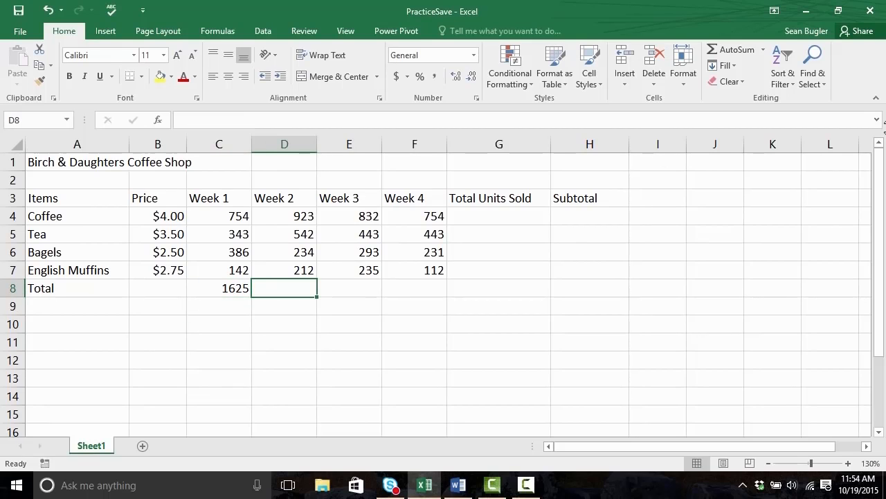
left_click(725, 47)
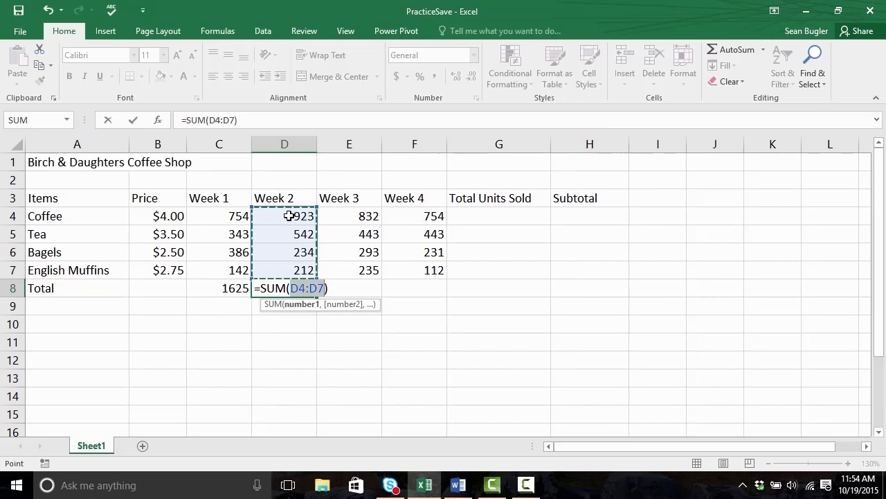
left_click(289, 215)
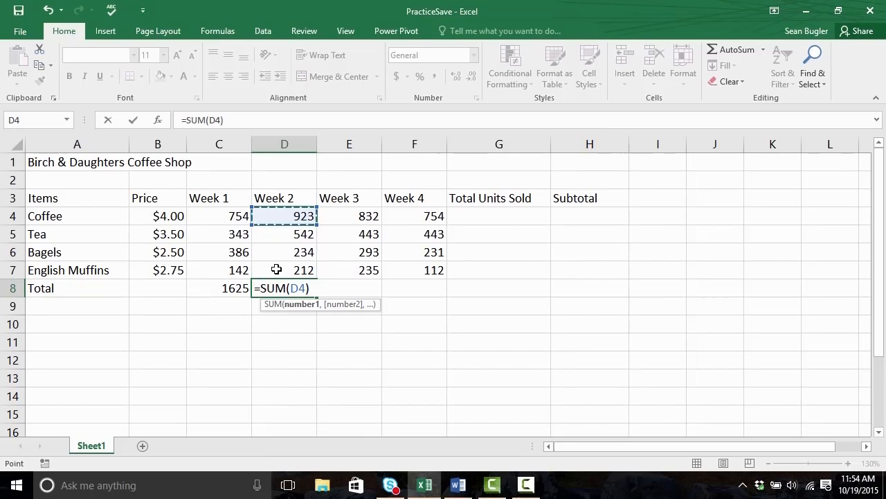
left_click_drag(299, 226, 296, 271)
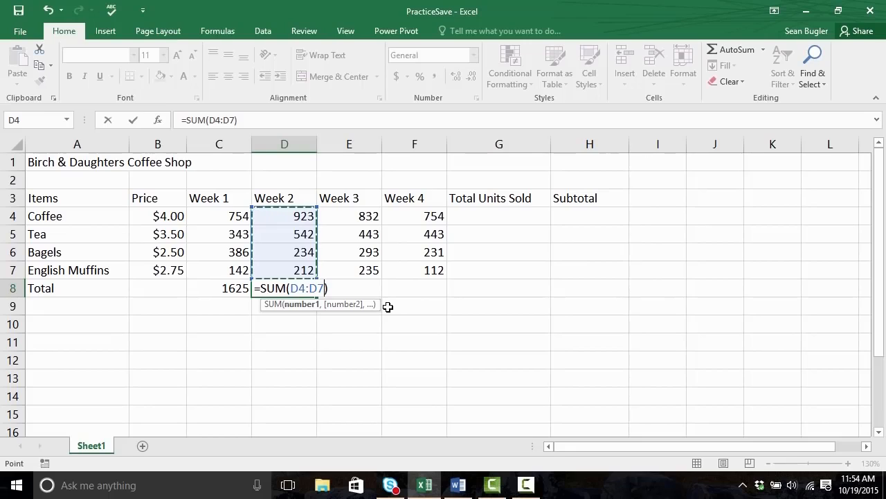
key("Tab")
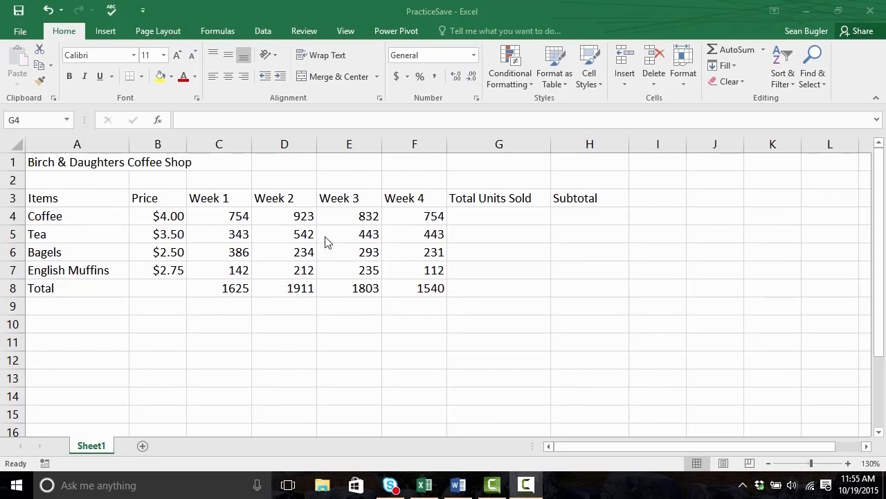
left_click(482, 218)
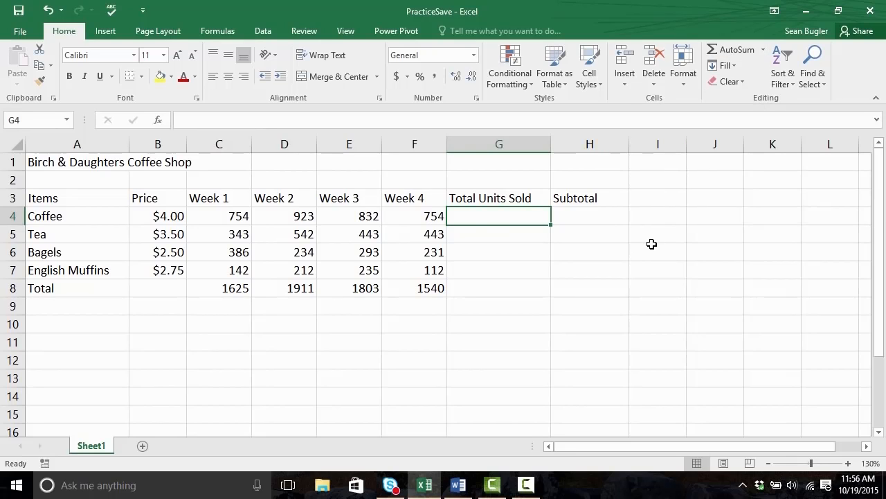
type("=")
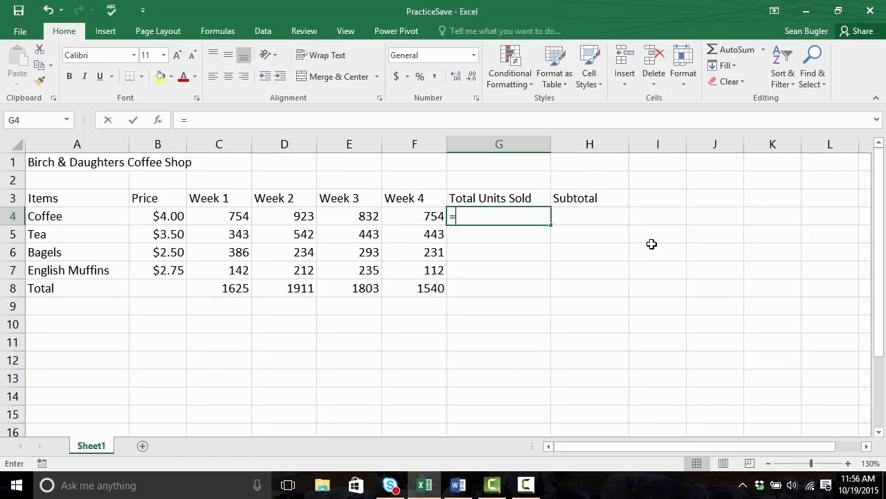
type("SUM")
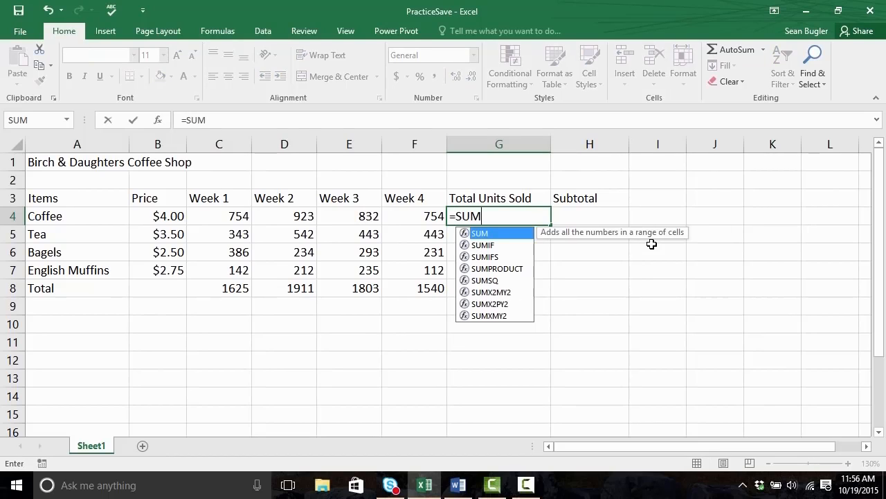
type("(")
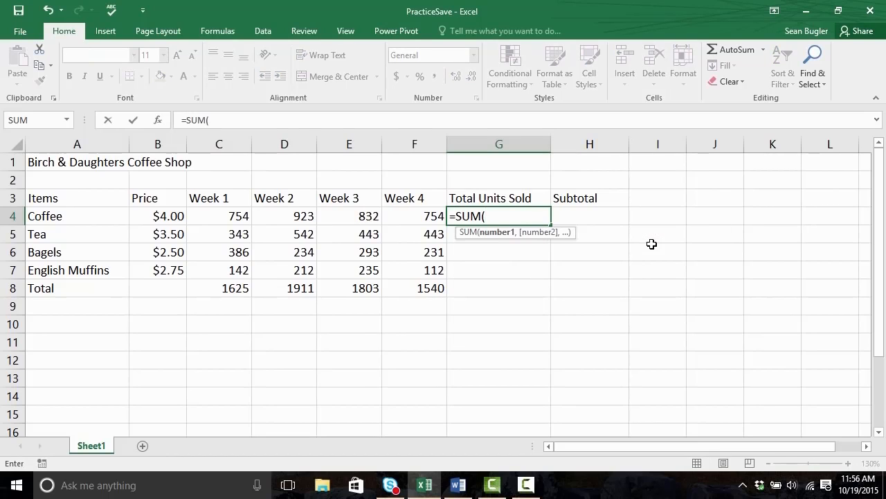
left_click(221, 215)
type("+")
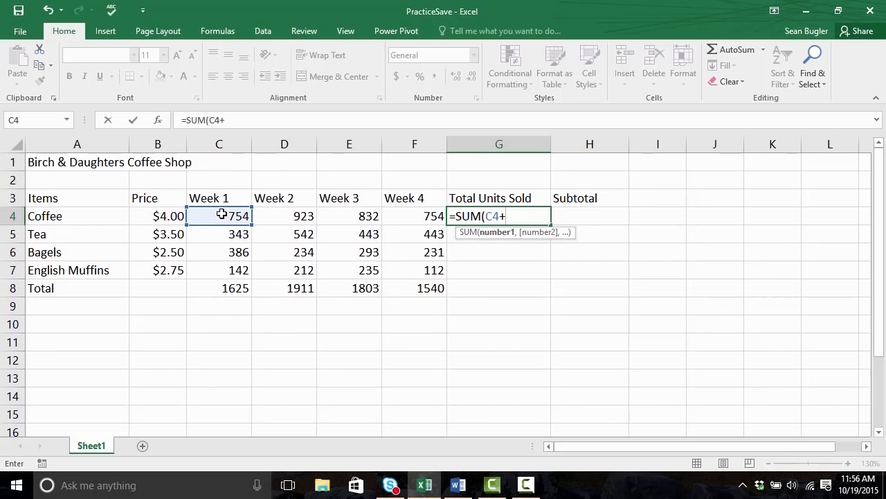
left_click(275, 216)
type("+")
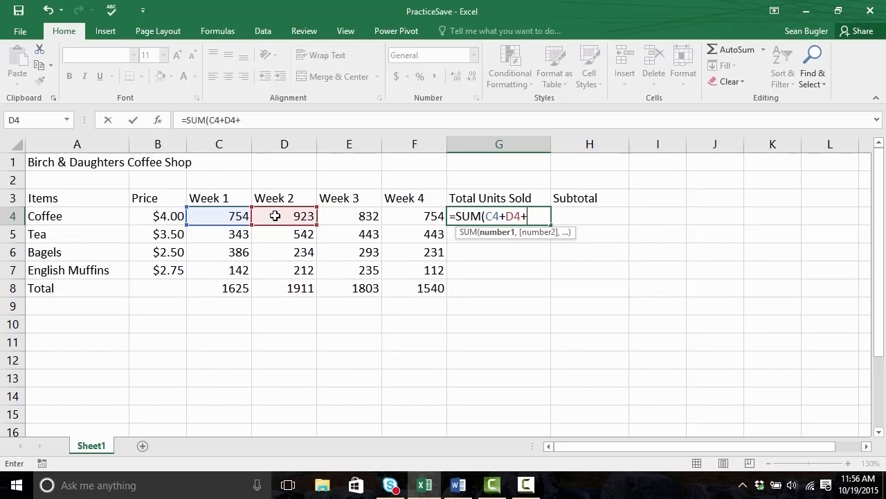
left_click(338, 210)
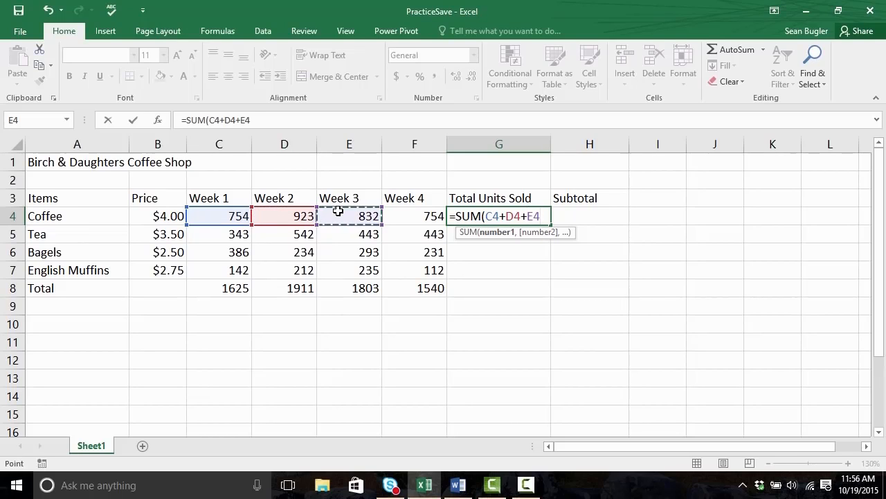
type("+")
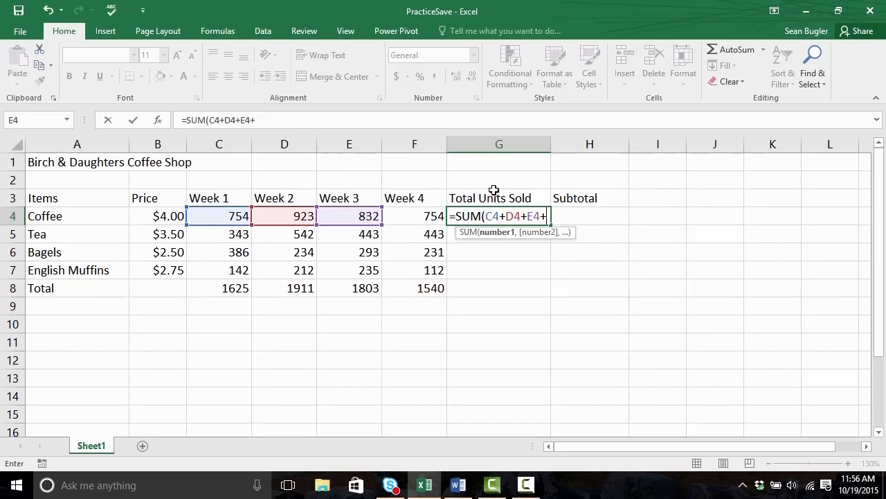
key("Escape")
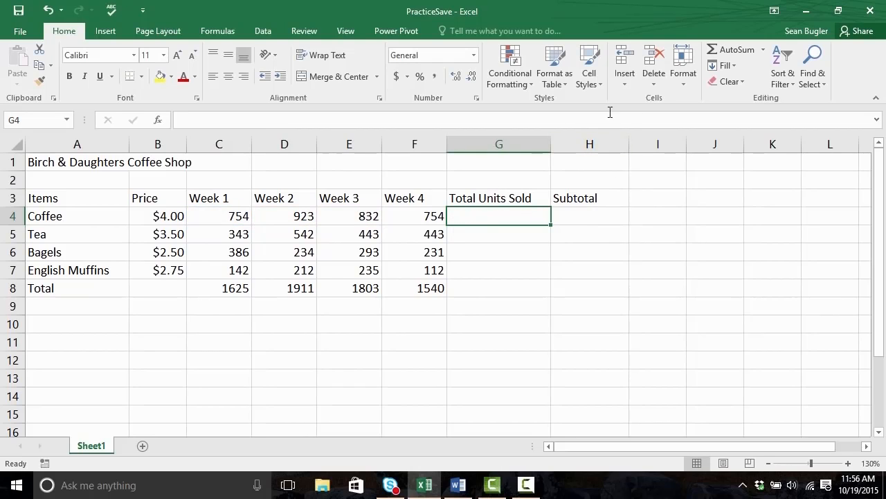
Total the Coffee units sold in G4 with AutoSum, reselecting the four weekly figures C4:F4 as the range
left_click(725, 47)
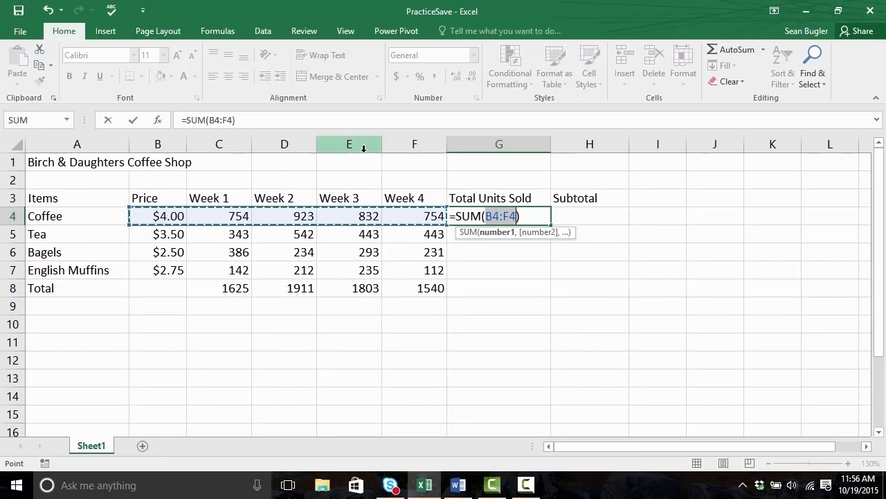
left_click(209, 216)
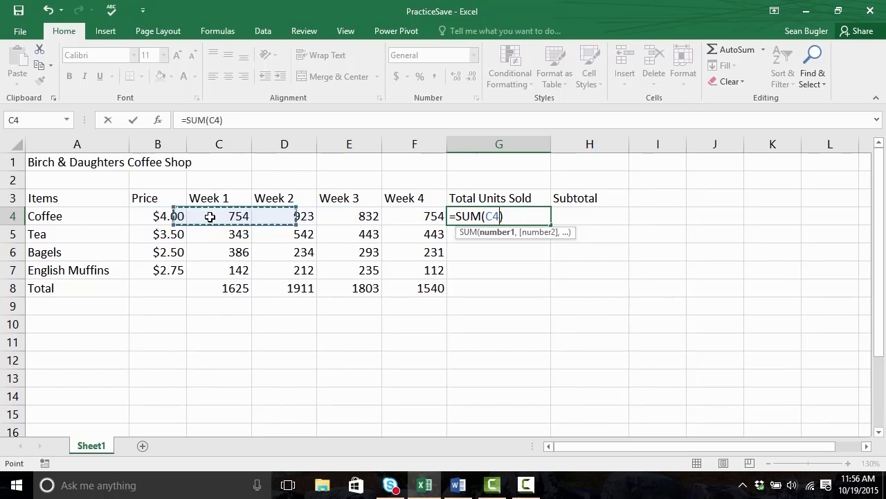
left_click_drag(220, 221, 398, 219)
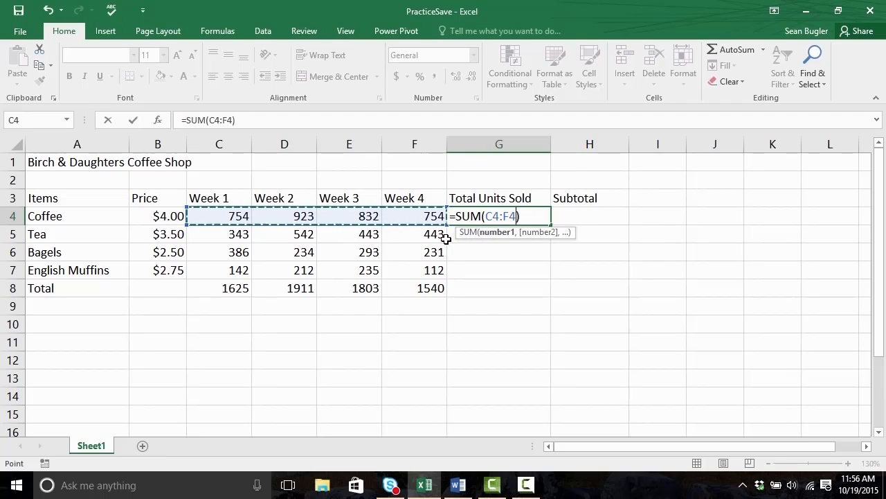
key("Return")
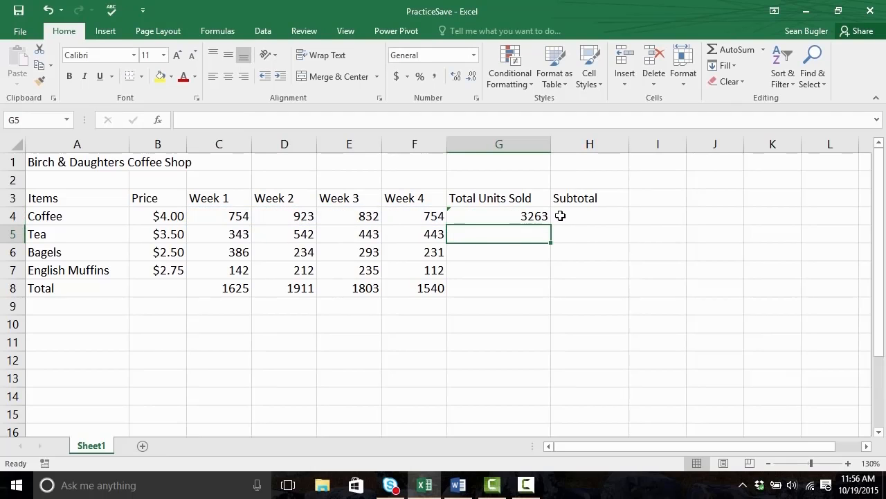
Total the Tea and Bagels units in G5 and G6 with AutoSum, using C5:F5 and C6:F6 as the ranges
left_click(733, 45)
left_click_drag(219, 234, 406, 235)
key("Return")
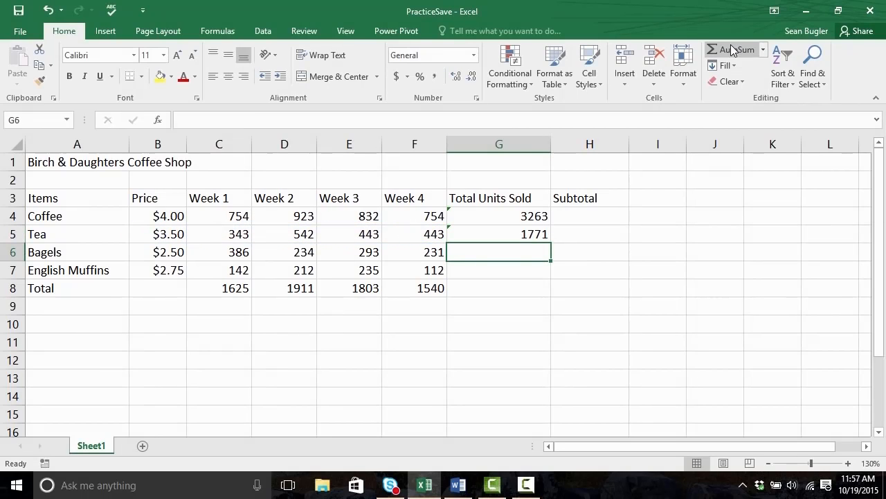
left_click(732, 49)
left_click_drag(230, 252, 424, 255)
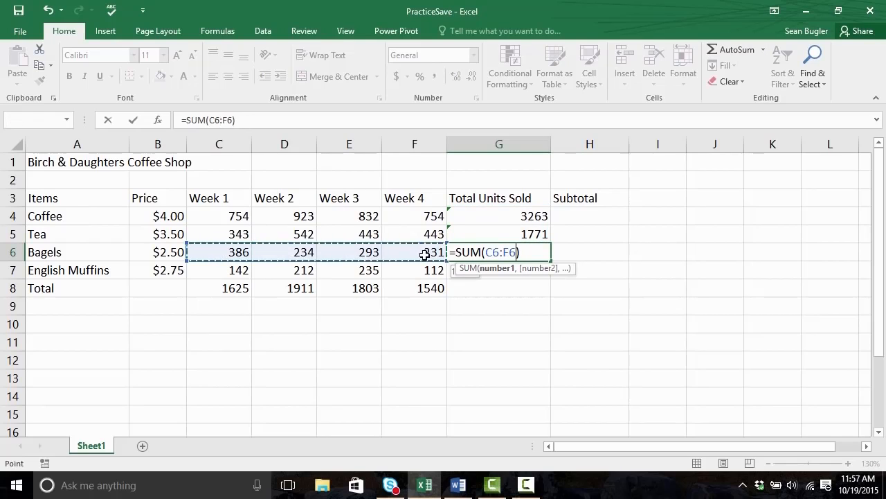
key("Return")
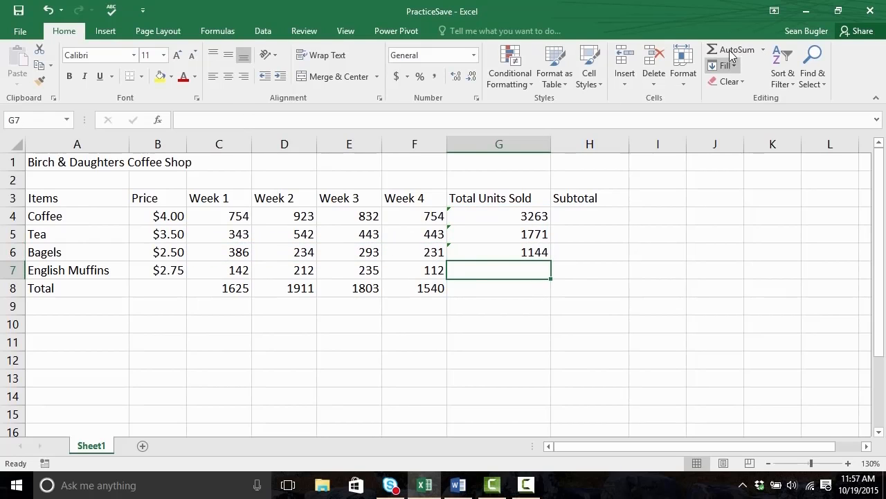
Total the English Muffins units in G7 with AutoSum, reselecting C7:F7 as the range
left_click(733, 47)
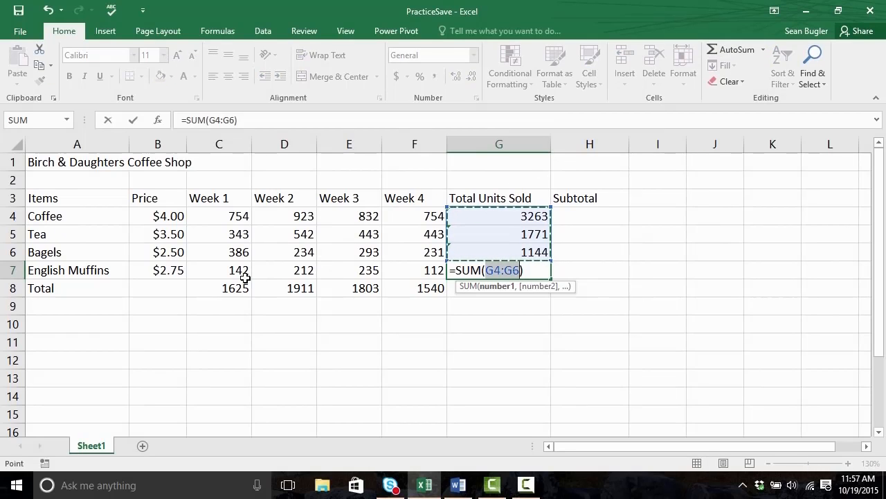
left_click_drag(244, 271, 410, 273)
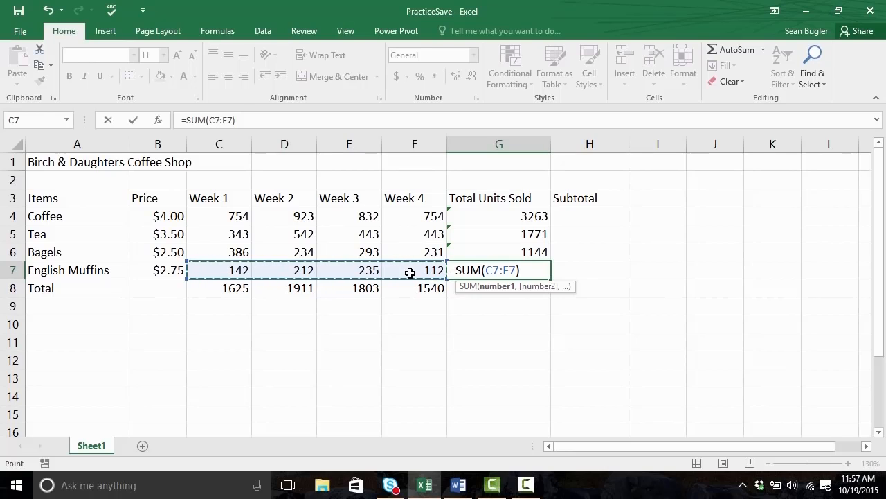
key("Return")
left_click(475, 252)
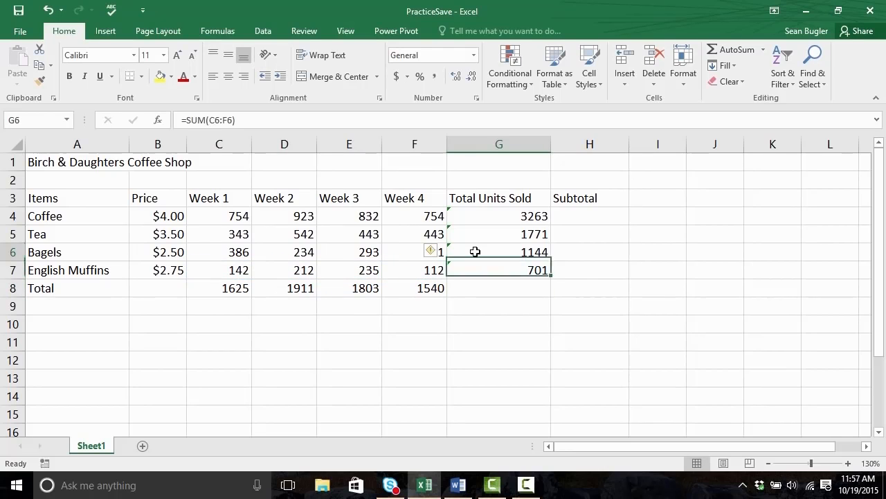
Add the overall total of units sold in G8 with AutoSum over G4:G7
left_click(479, 287)
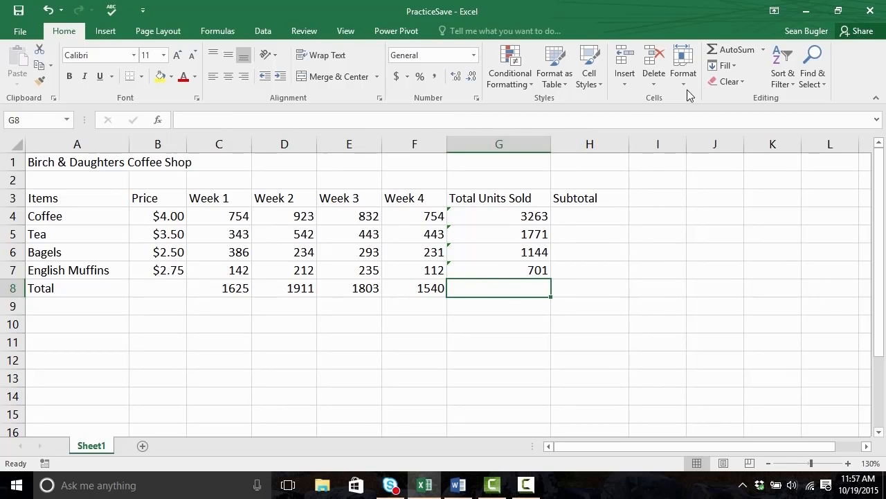
left_click(717, 52)
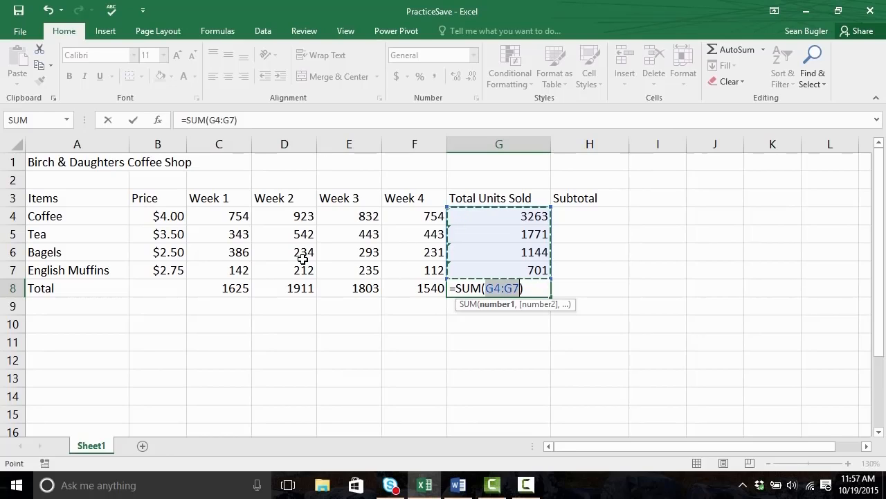
key("ctrl+Return")
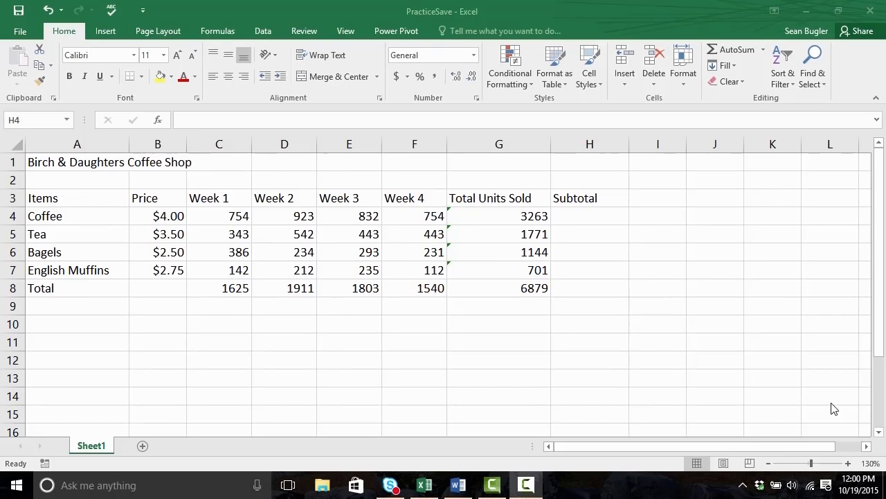
Calculate the Coffee subtotal in H4 from fixed numbers with the formula =3263*4
left_click(579, 218)
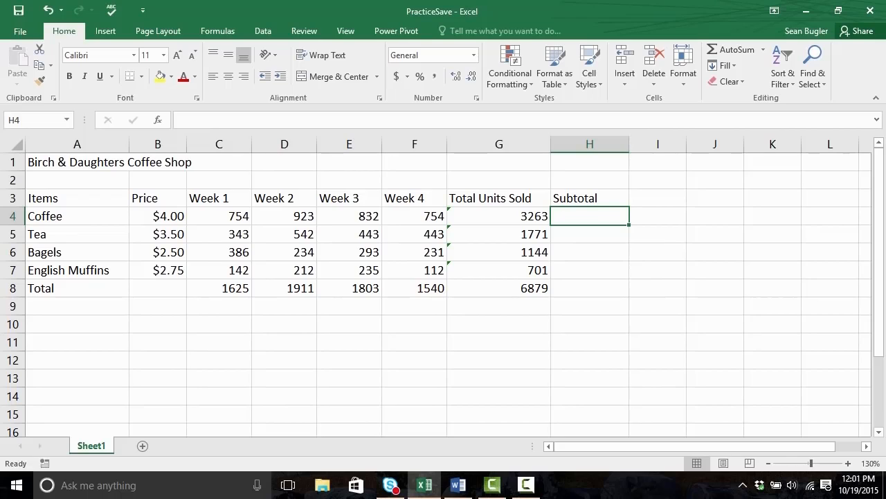
type("=")
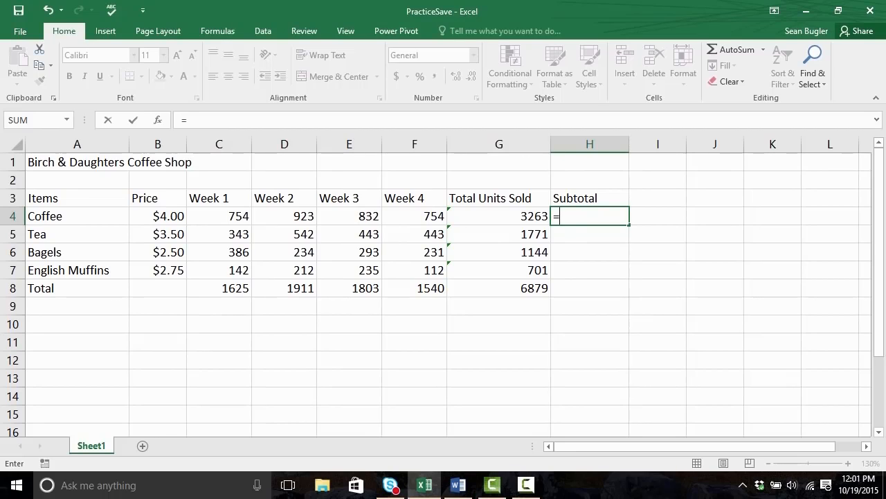
type("3263")
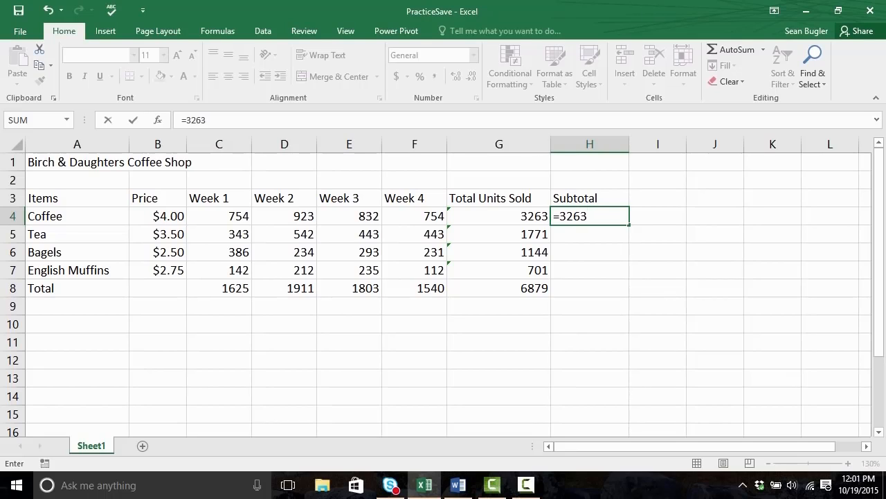
type("*")
type("4")
key("Return")
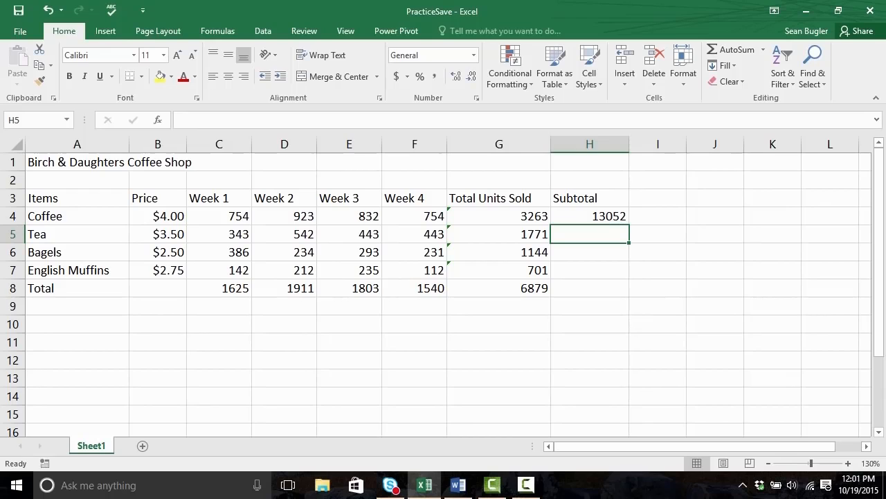
Set the Coffee price in B4 to 3.95
left_click(159, 219)
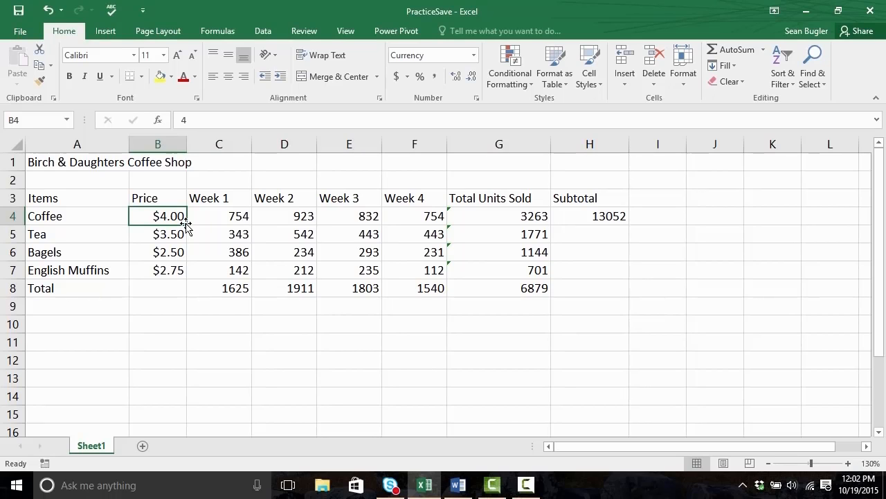
type("3.95")
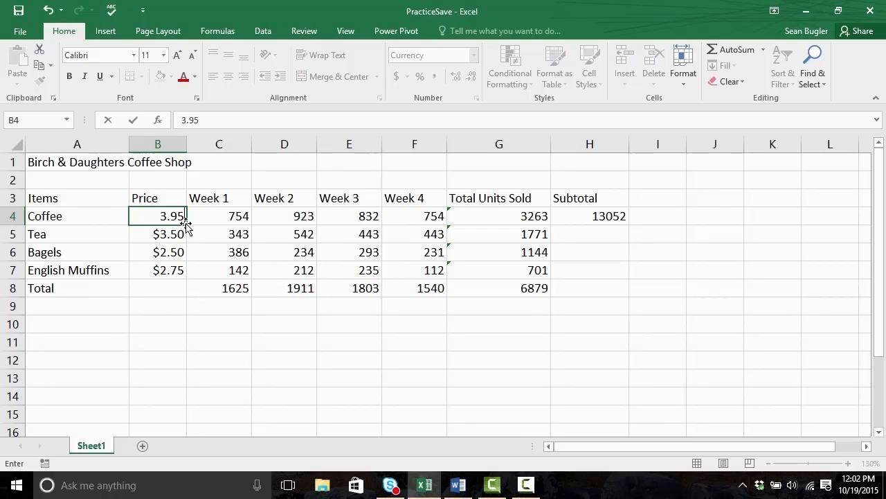
key("Return")
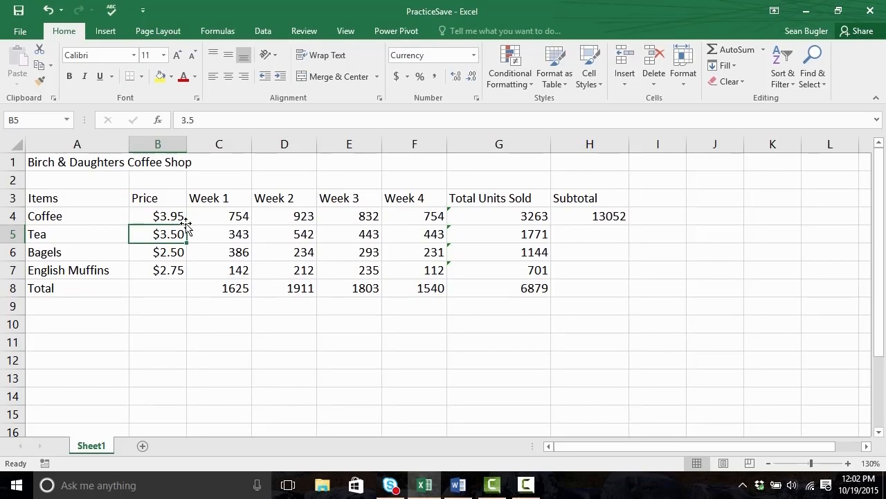
left_click_drag(590, 195, 641, 211)
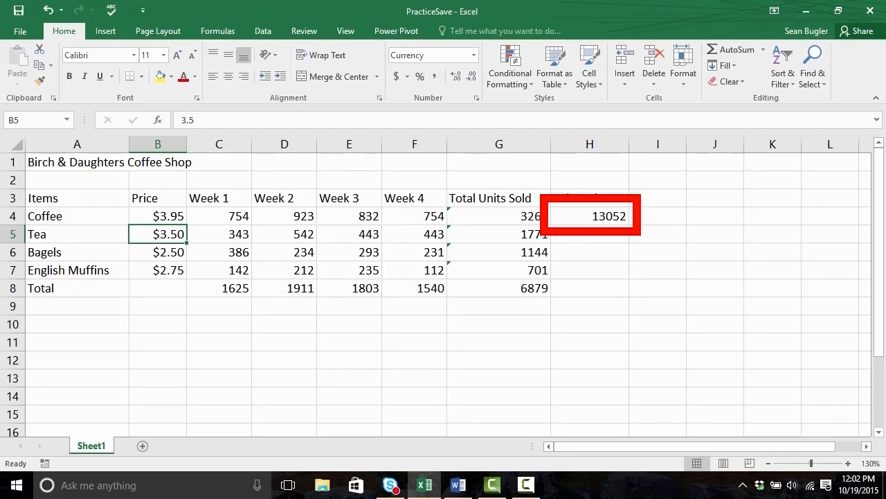
Replace the Coffee subtotal in H4 with the cell-reference formula =G4*B4, multiplying total units sold by price
left_click(594, 216)
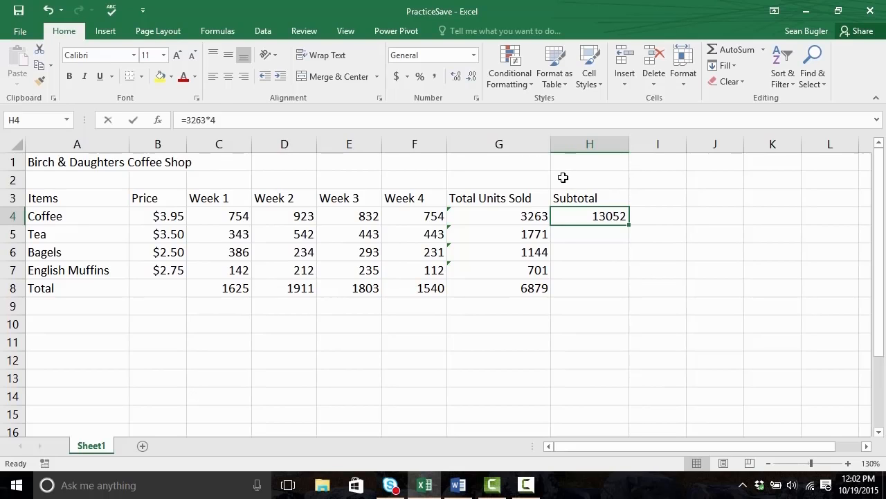
key("Delete")
type("=")
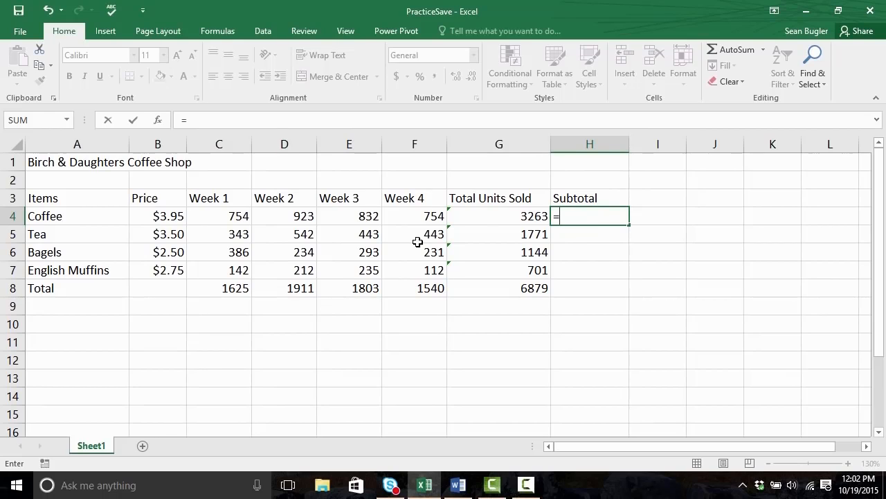
left_click(487, 217)
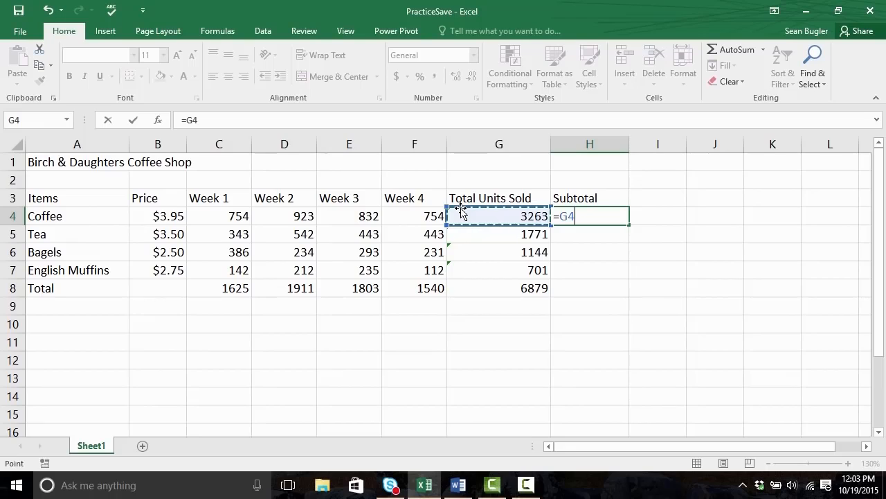
type("*")
left_click(164, 216)
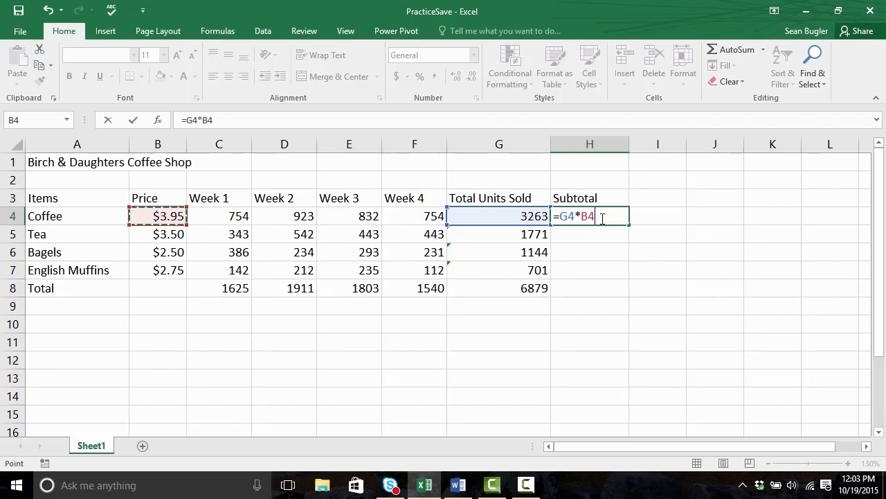
key("ctrl+Return")
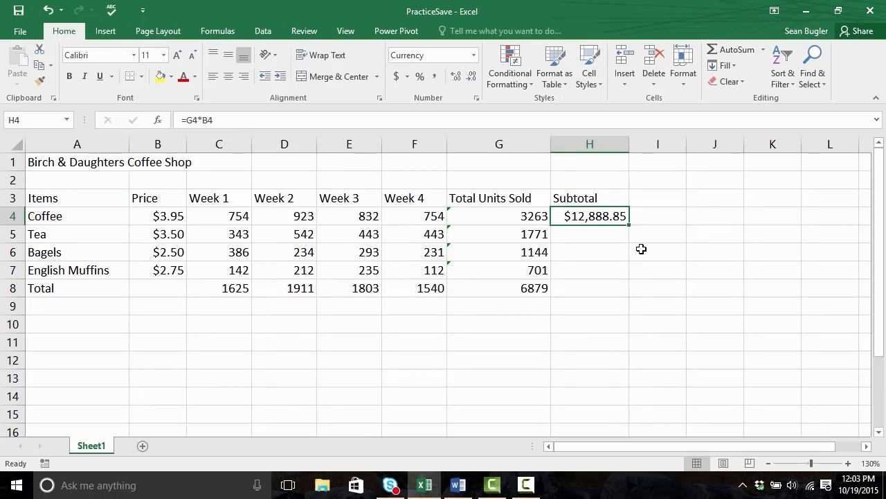
Set the Coffee price in B4 to 4.00 and check the Coffee subtotal formula in H4
left_click(167, 219)
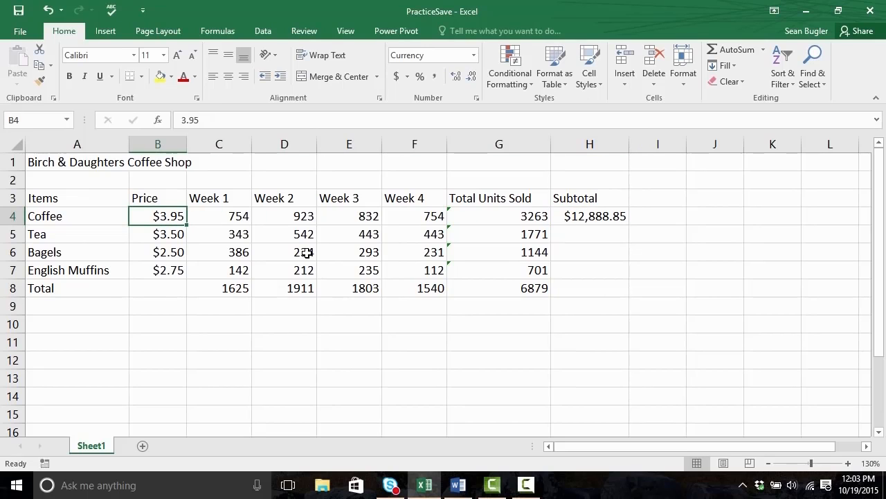
type("4.00")
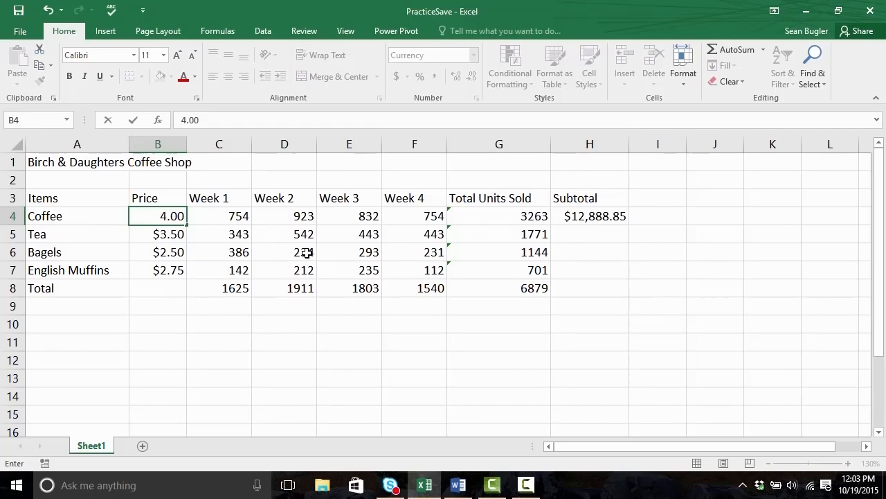
key("Return")
type("2")
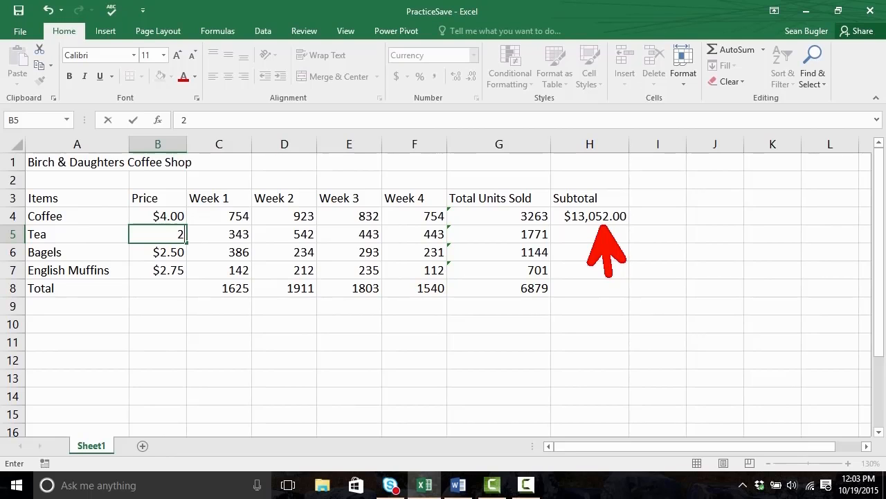
key("Escape")
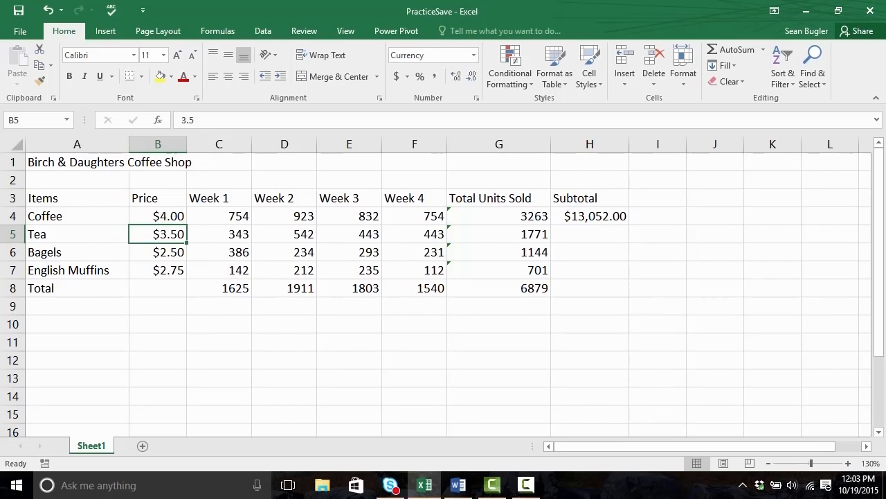
left_click(600, 217)
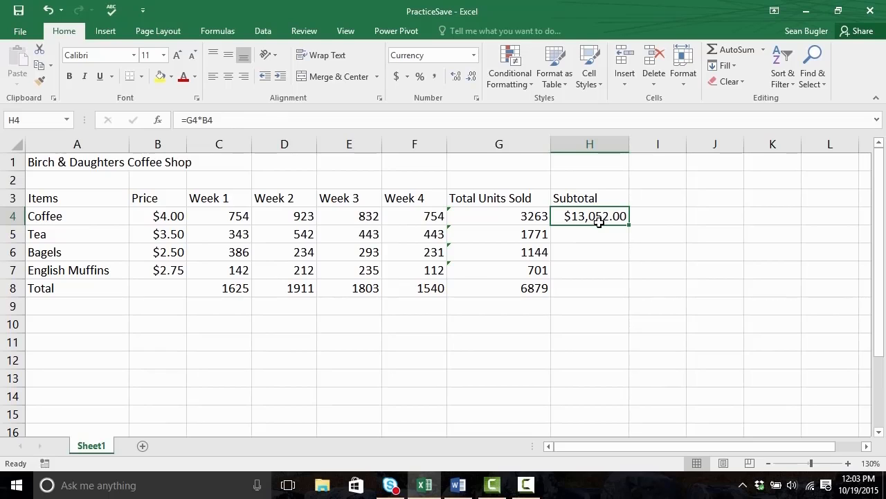
left_click(583, 218)
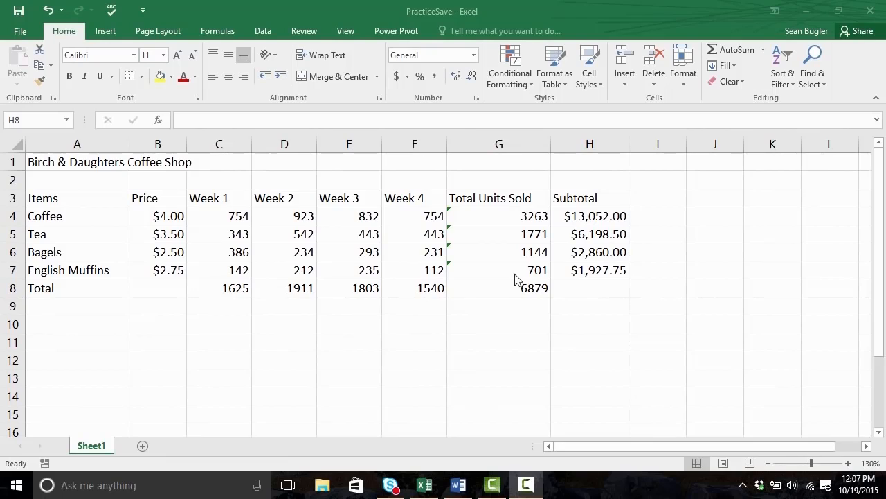
Add up the item subtotals in H8 with the manually entered formula =SUM(H4:H7)
left_click(585, 293)
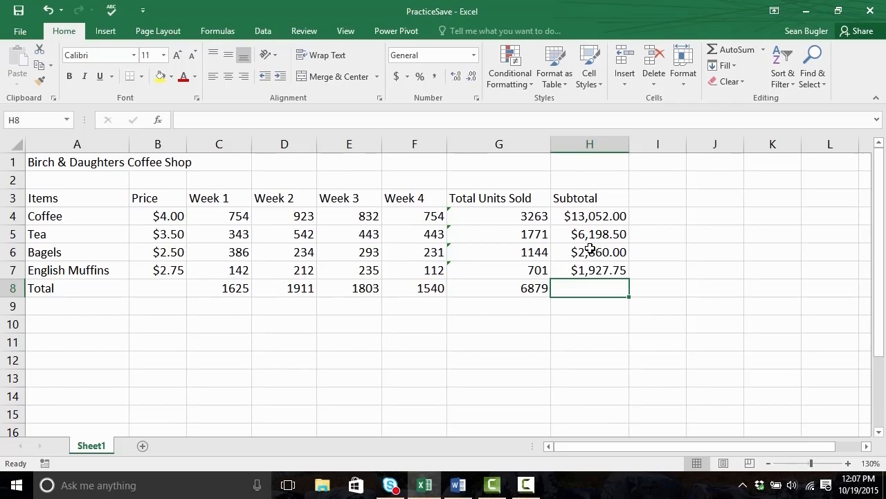
type("=")
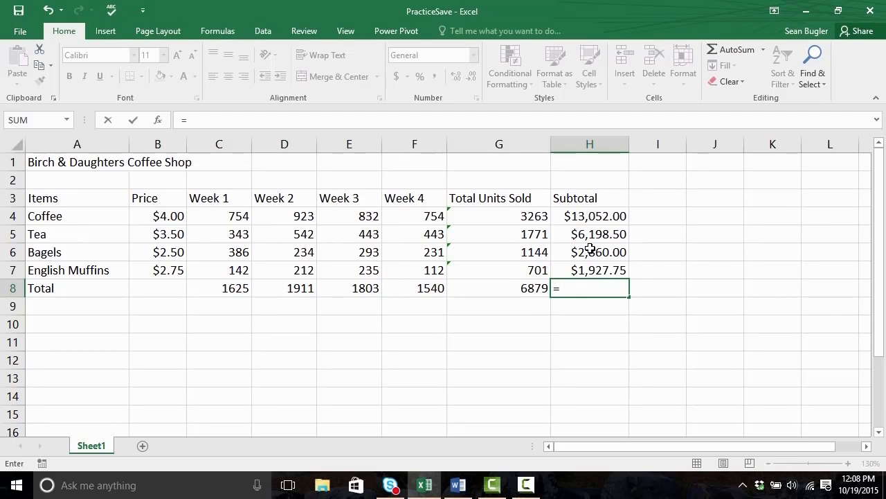
type("SUM")
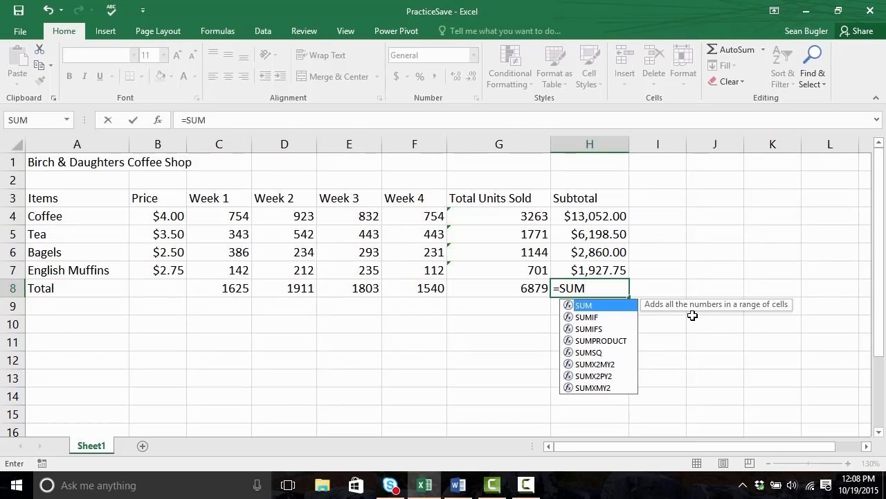
type("(")
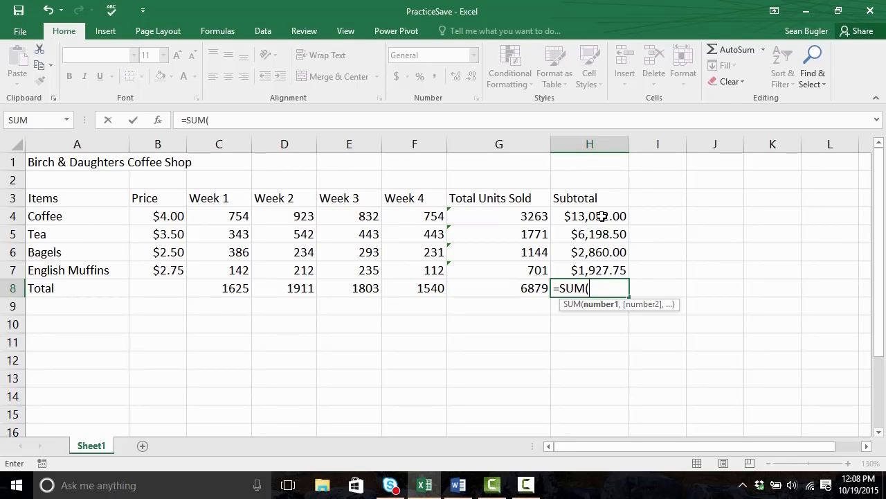
left_click(602, 217)
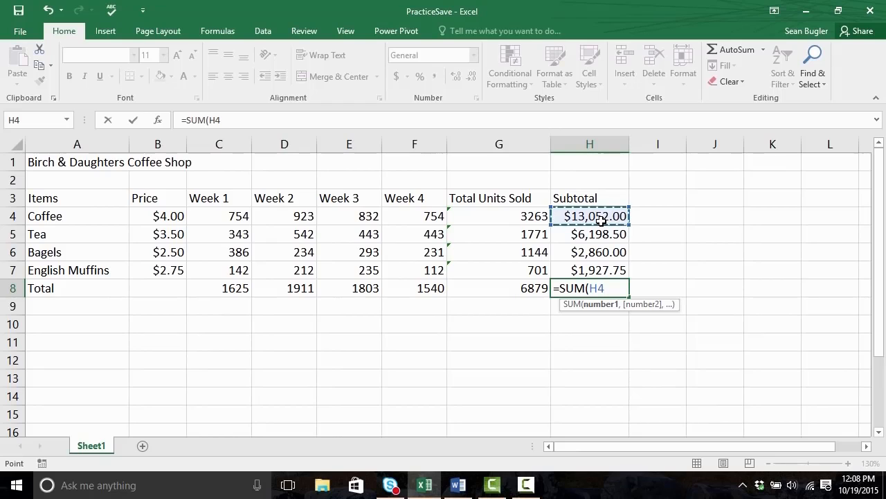
left_click_drag(601, 217, 598, 271)
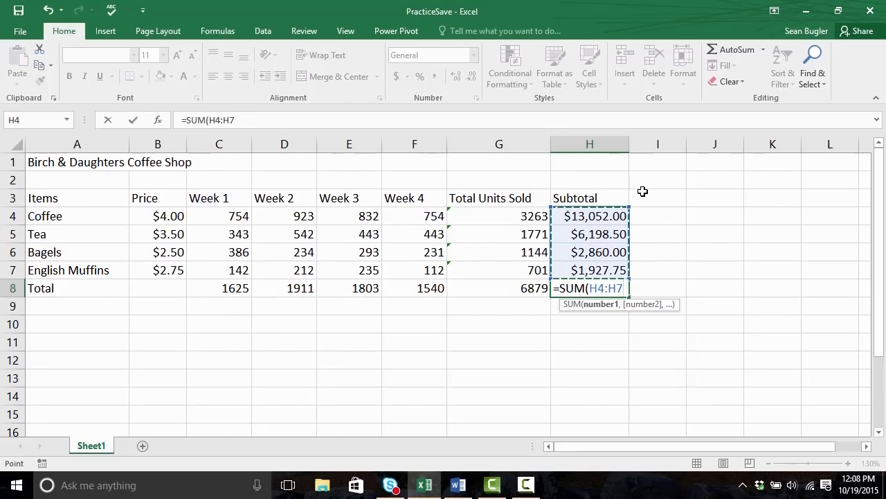
left_click(587, 217)
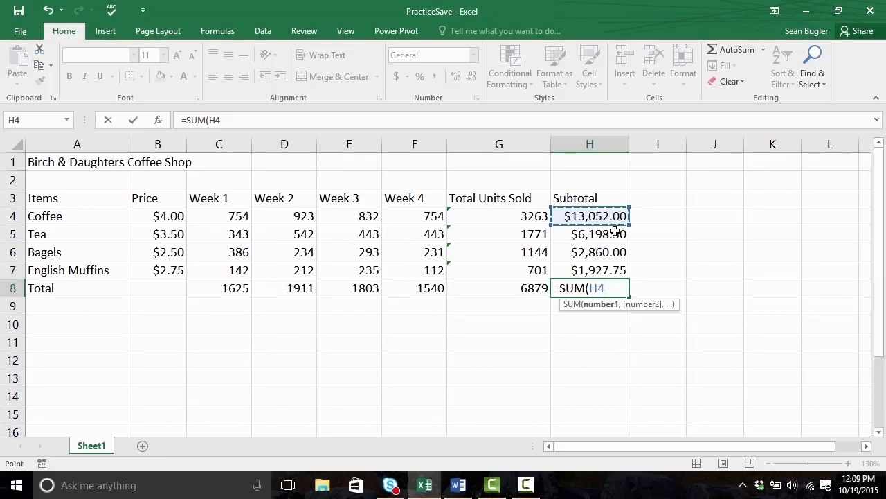
left_click_drag(615, 230, 614, 230)
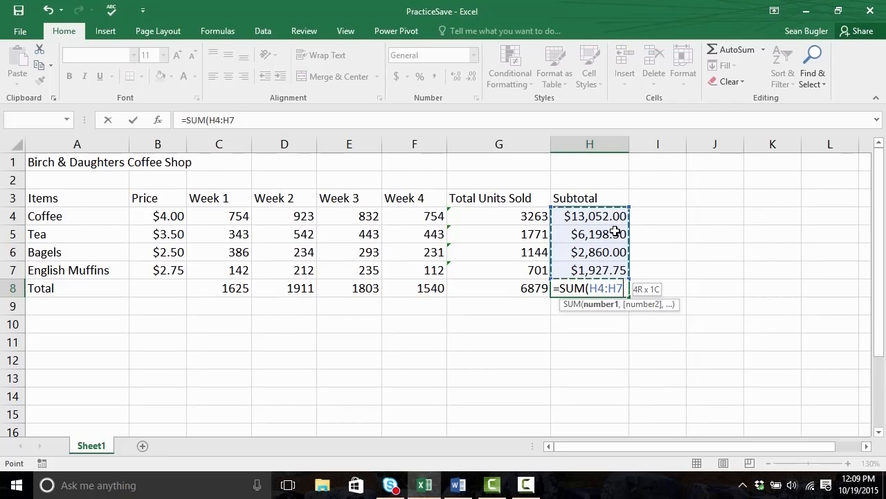
type(")")
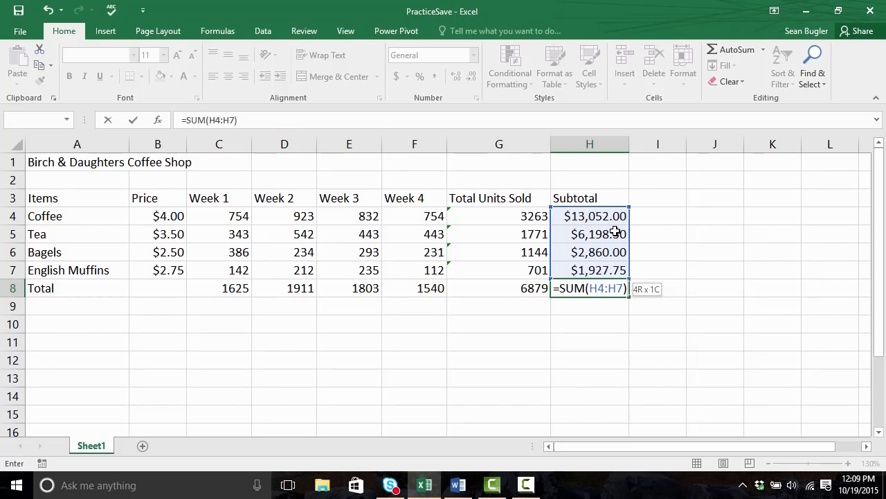
key("ctrl+Return")
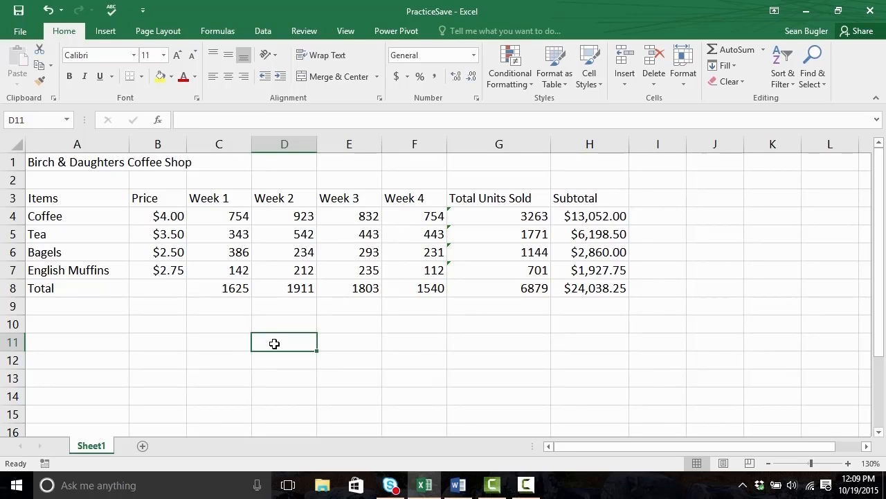
Enter the heading Average Units in C10, below the sales table
key("Left")
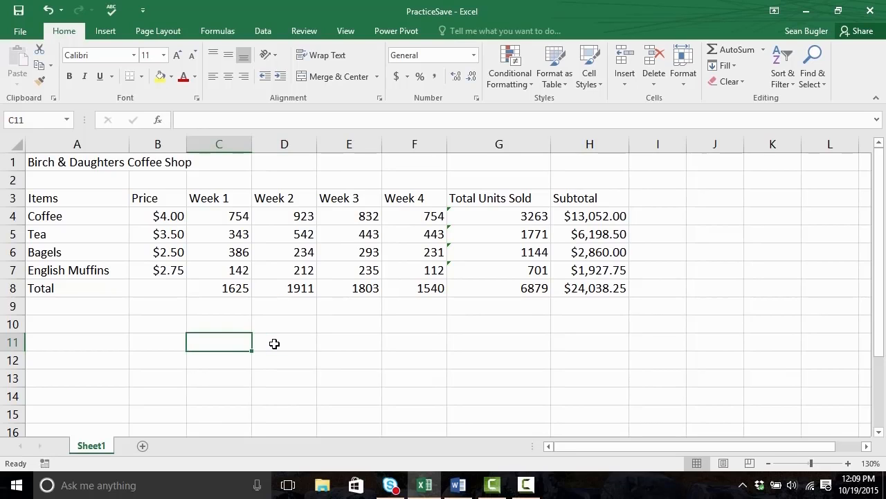
key("Up")
type("Avera")
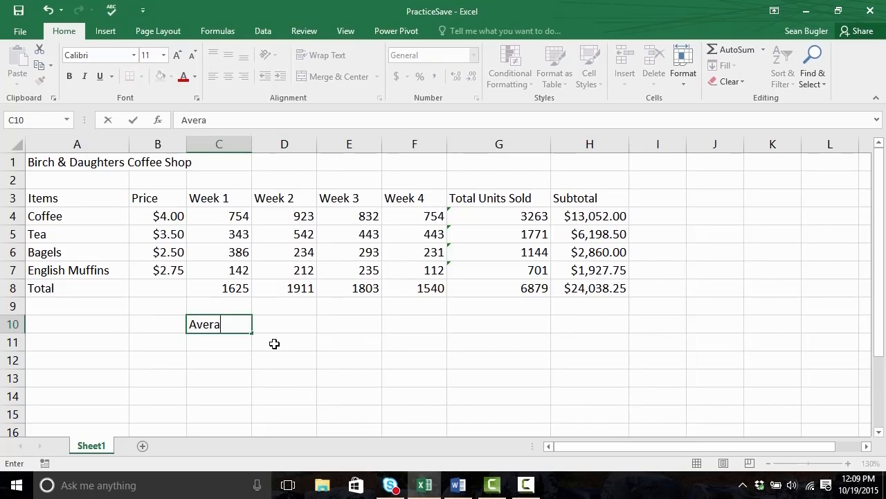
type("ge Units")
key("Return")
key("Up")
key("Right")
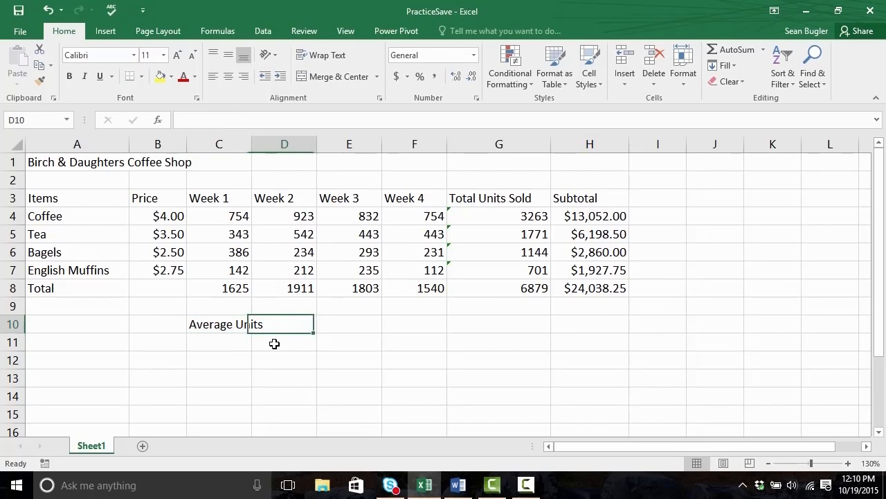
List the labels Coffee:, Tea:, Bagels: and English Muffins: in C11:C14 and widen column C to fit them
key("Left")
key("Down")
type("Coffee:")
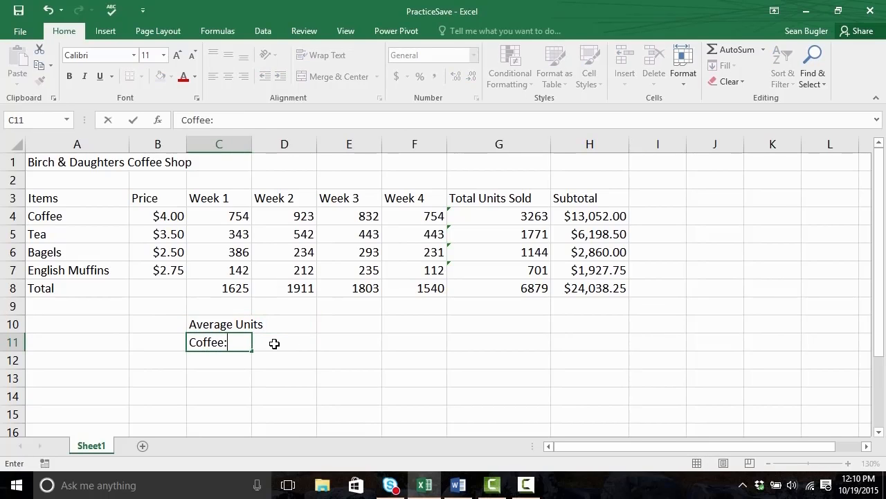
key("Return")
type("Tea:")
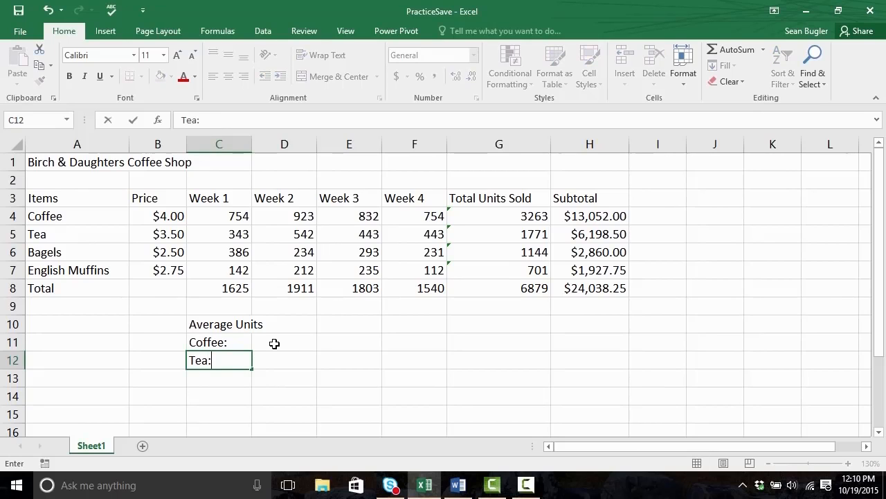
key("Return")
type("Bage")
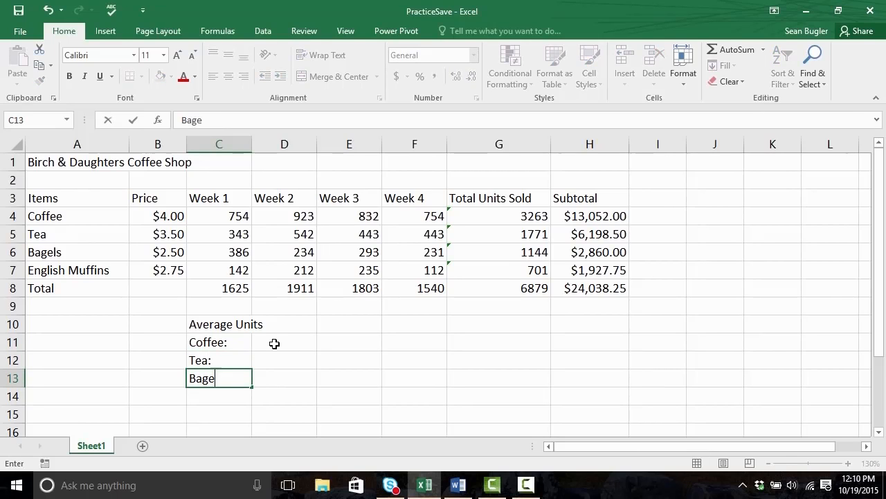
type("ls:")
key("Return")
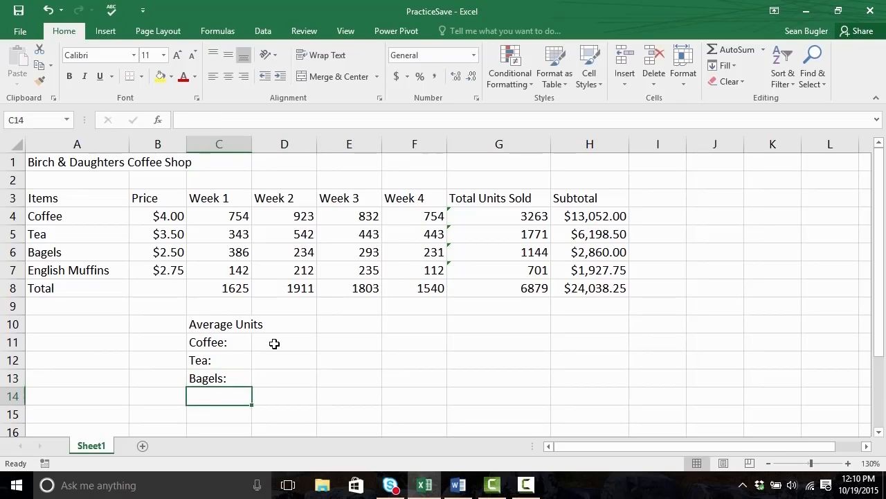
type("English Muffins:")
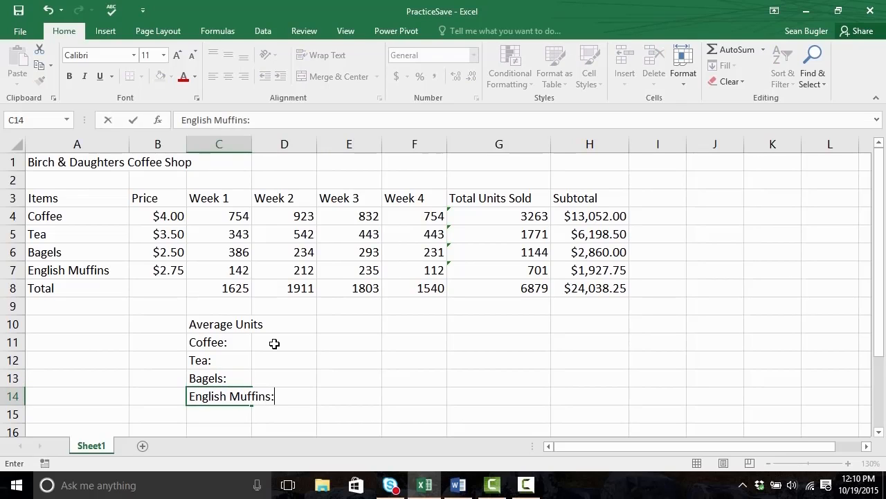
key("Return")
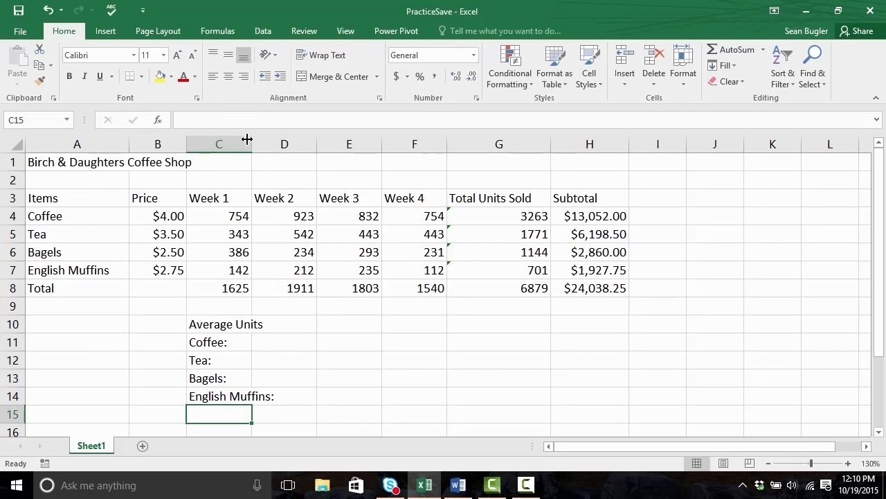
left_click_drag(252, 144, 277, 146)
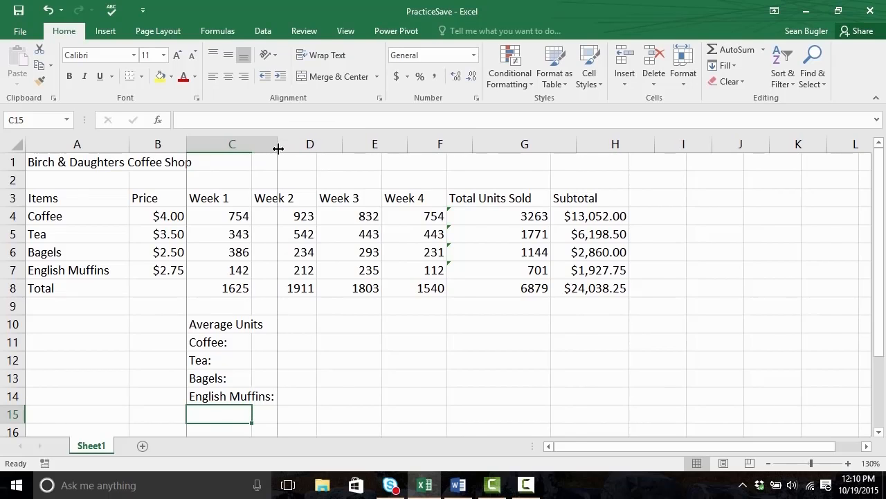
Calculate the average weekly Coffee units in D11 with the formula =AVERAGE(C4:F4)
left_click(298, 319)
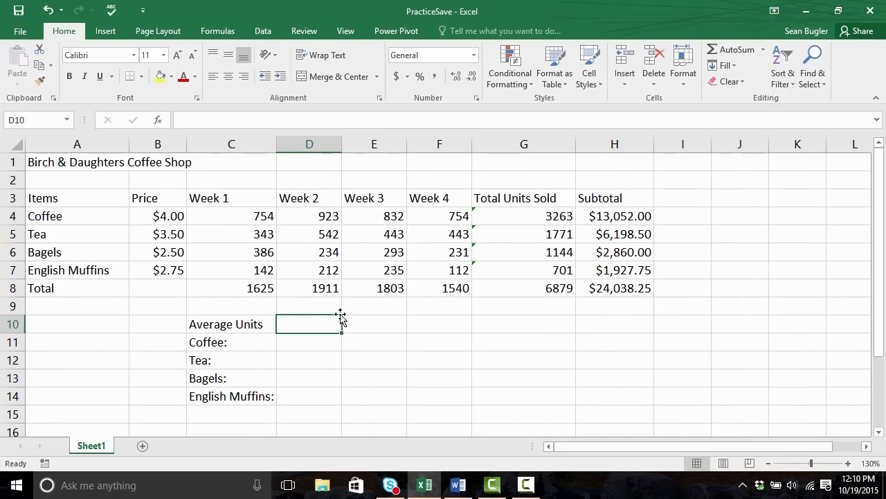
left_click(308, 339)
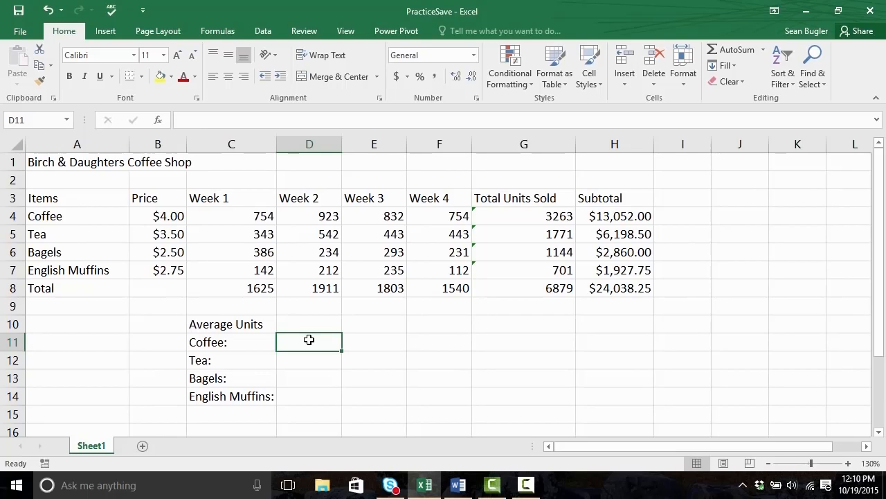
type("=")
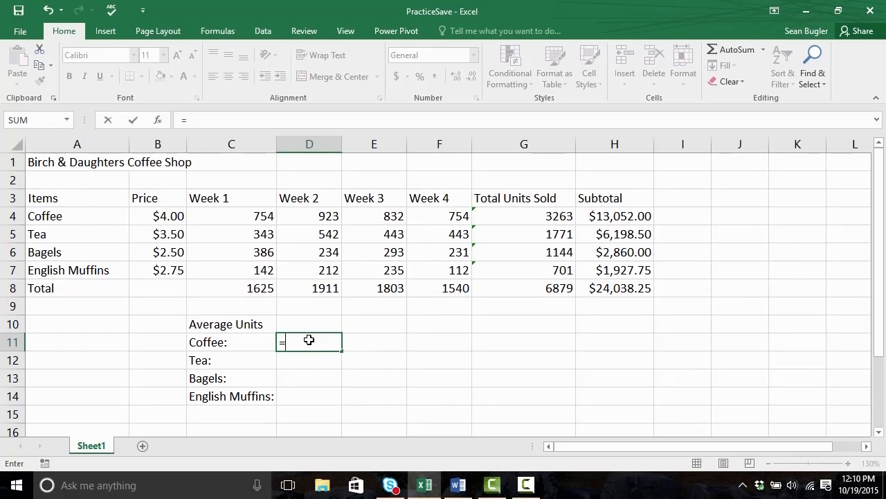
type("AV")
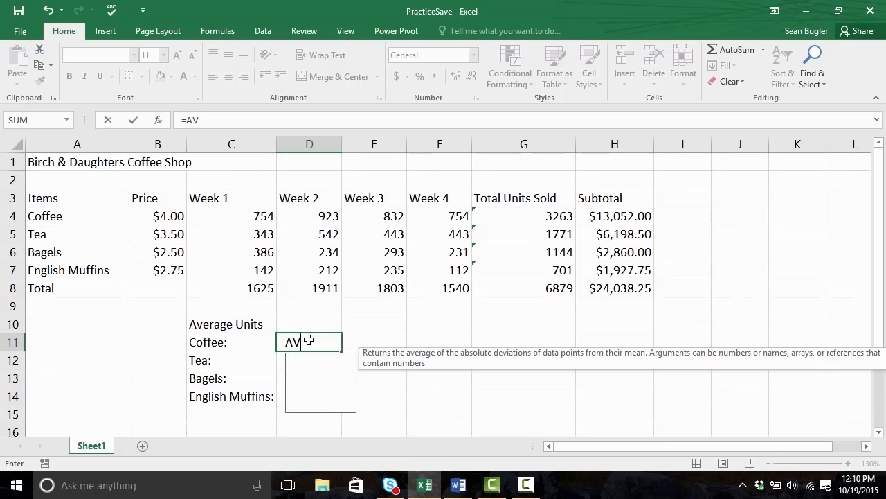
type("ERAGE")
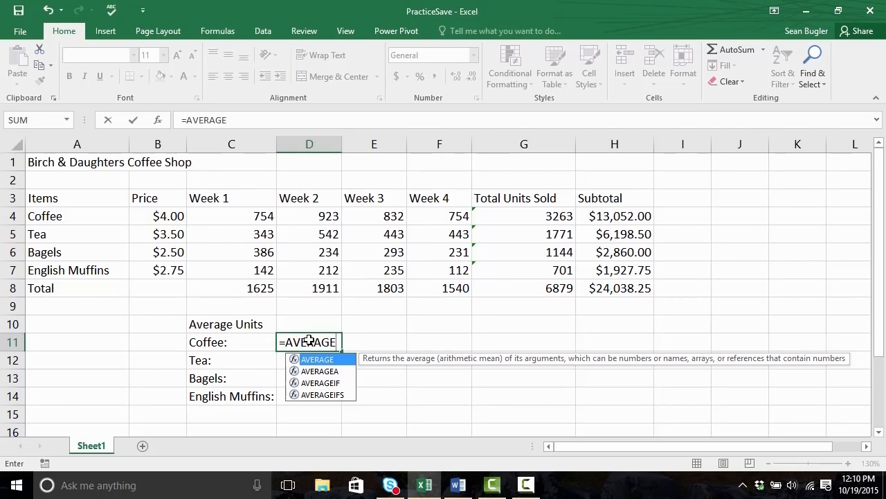
type("(")
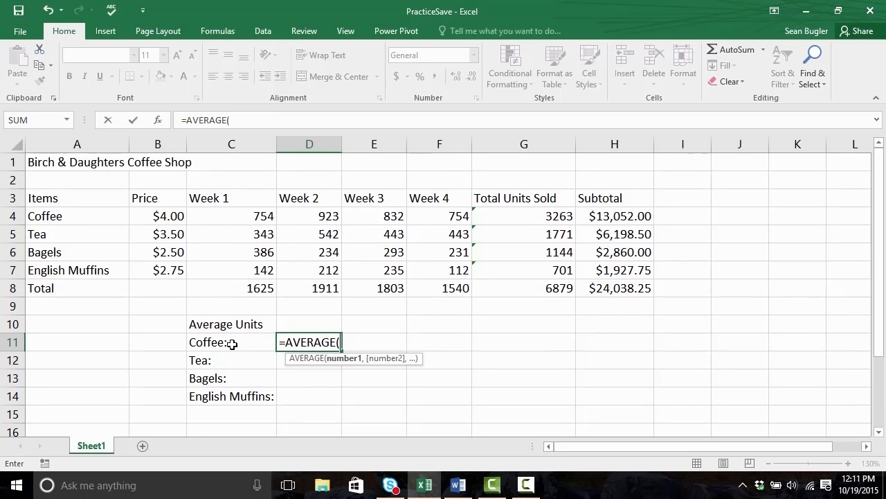
left_click_drag(253, 216, 430, 220)
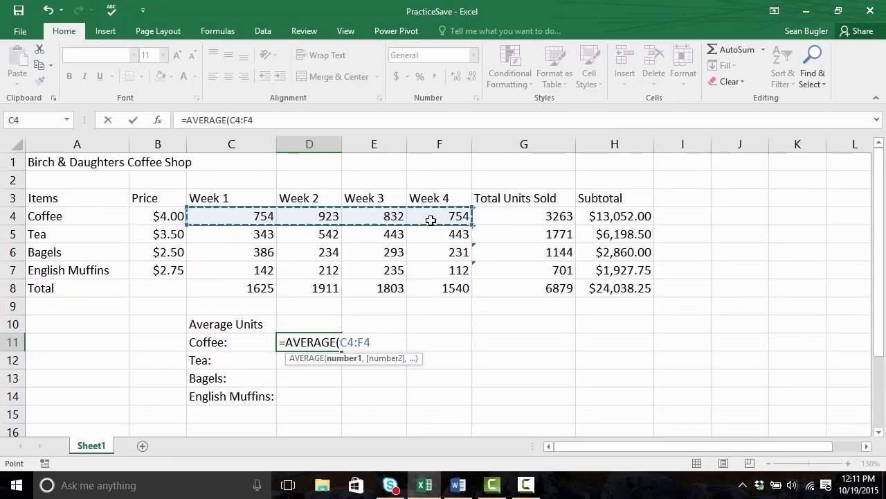
type(")")
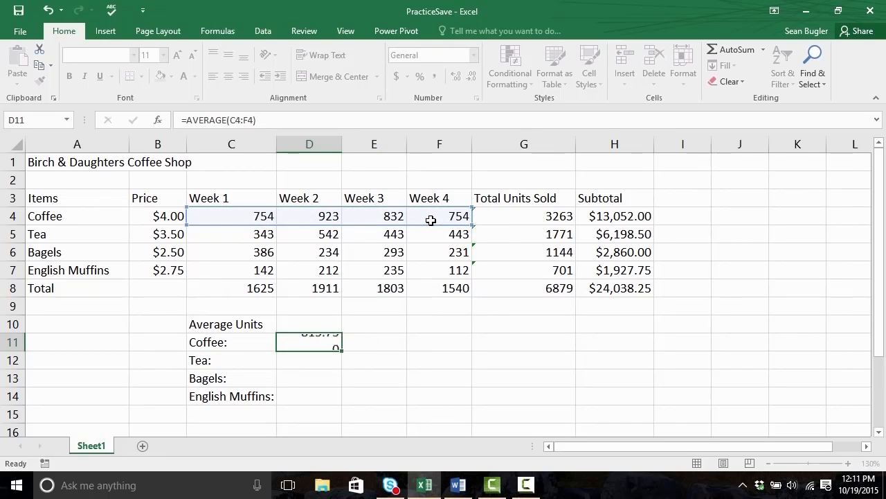
key("Return")
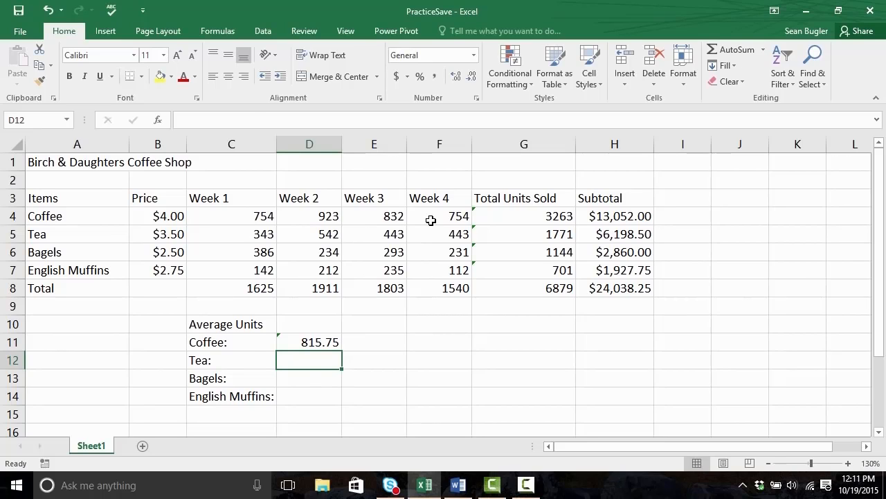
Examine the empty Taxes column, the Coffee subtotal in H4 and the tax rate in H1
key("Up")
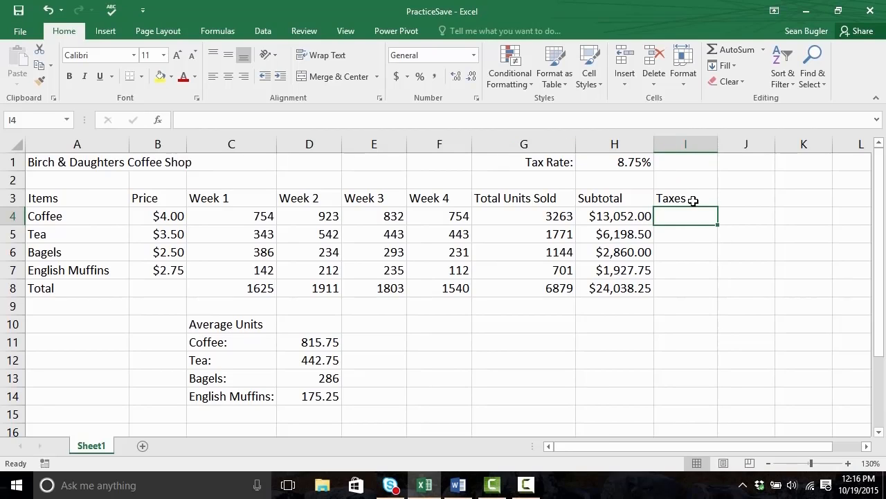
left_click_drag(693, 201, 686, 294)
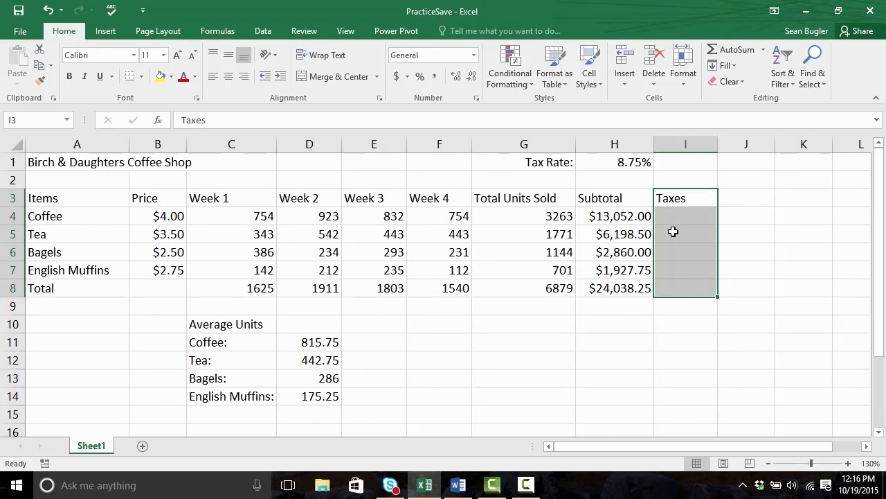
left_click(670, 217)
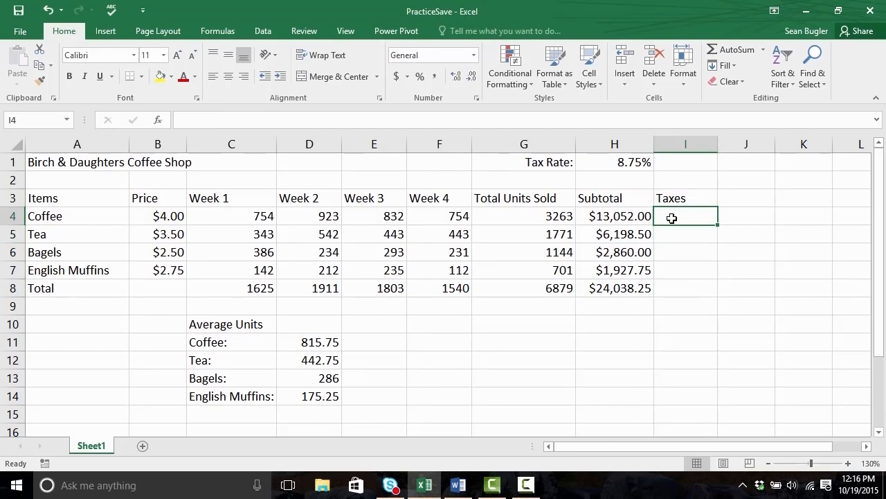
left_click(610, 219)
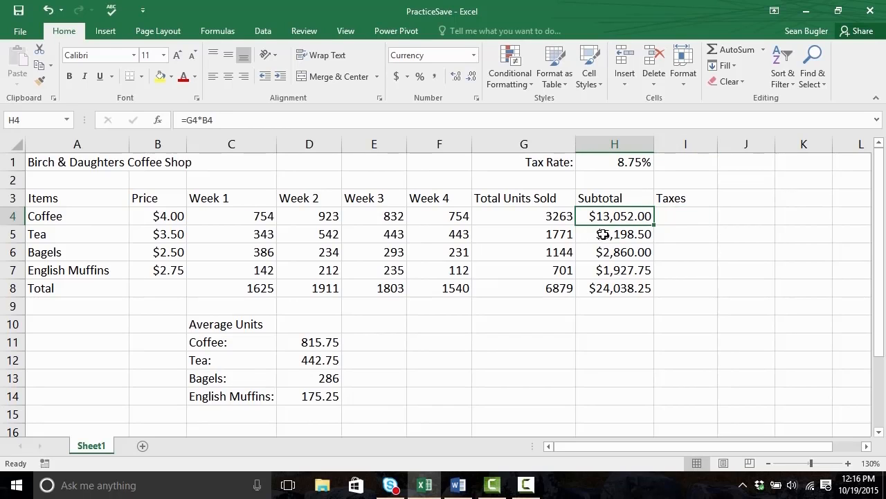
left_click(607, 163)
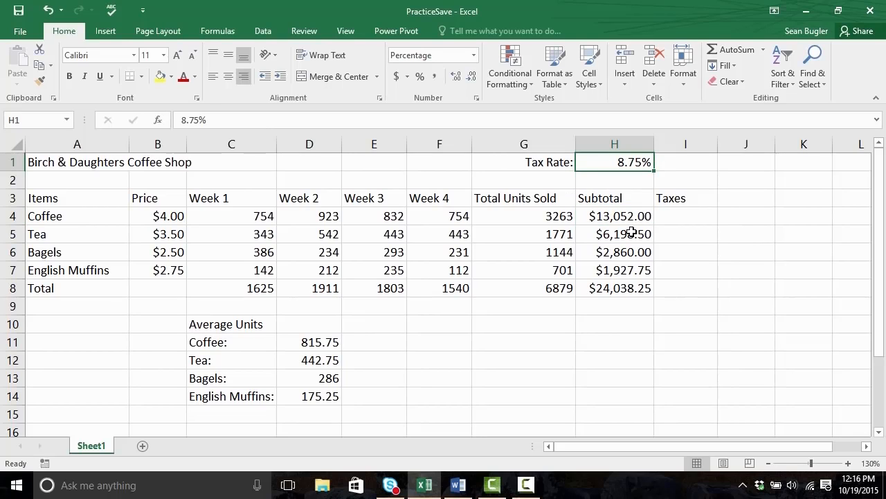
left_click(612, 220)
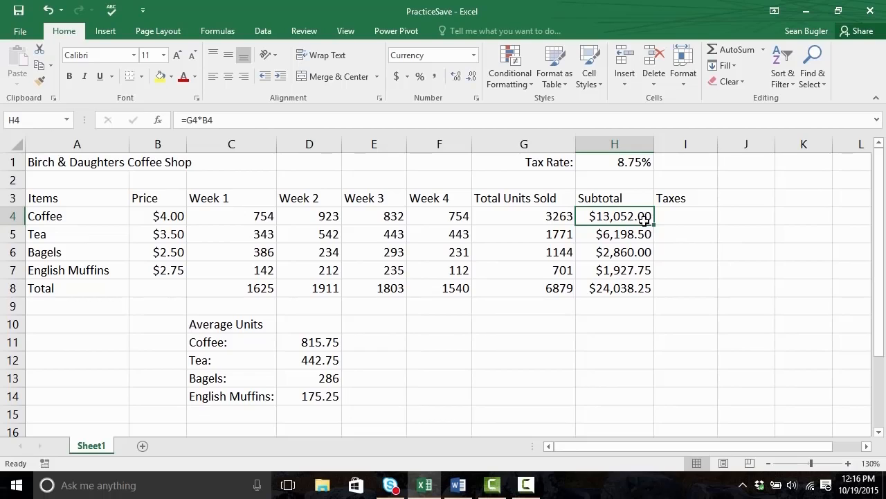
left_click(644, 164)
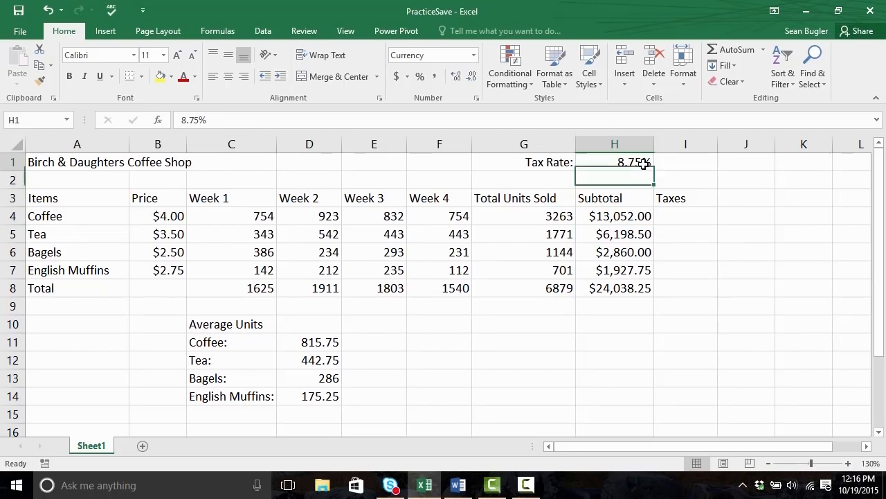
Calculate the Coffee taxes in I4 with the formula =H4*H1 and widen column I slightly
left_click(668, 219)
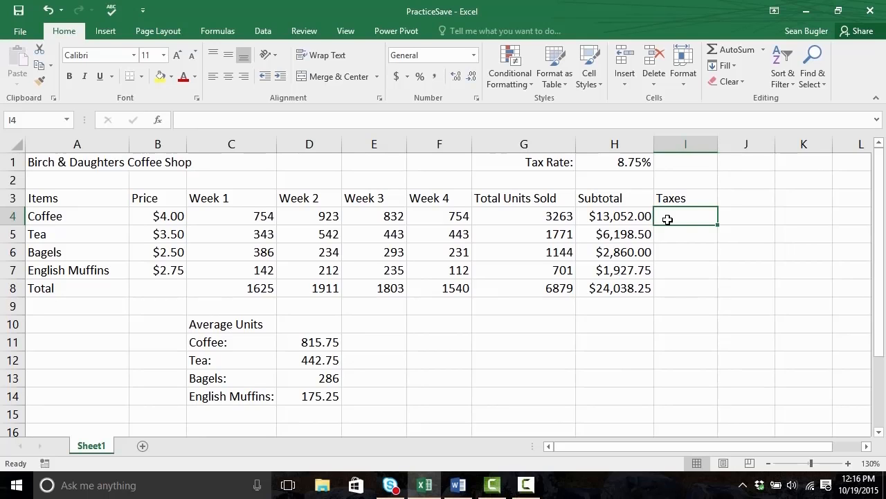
type("=")
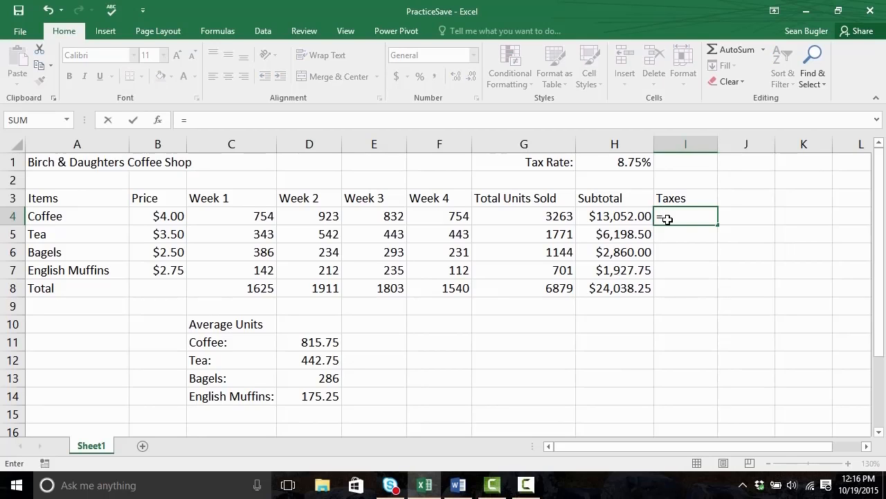
left_click(625, 216)
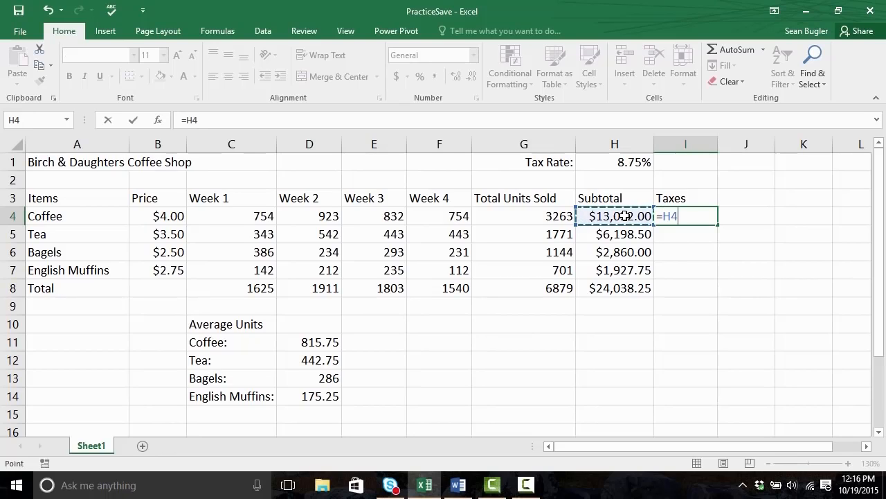
type("*")
left_click(617, 162)
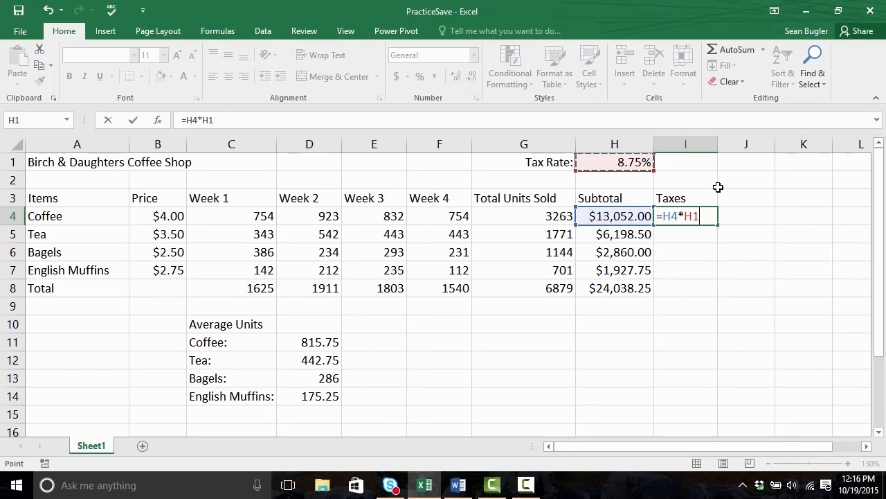
key("Return")
left_click_drag(718, 145, 724, 144)
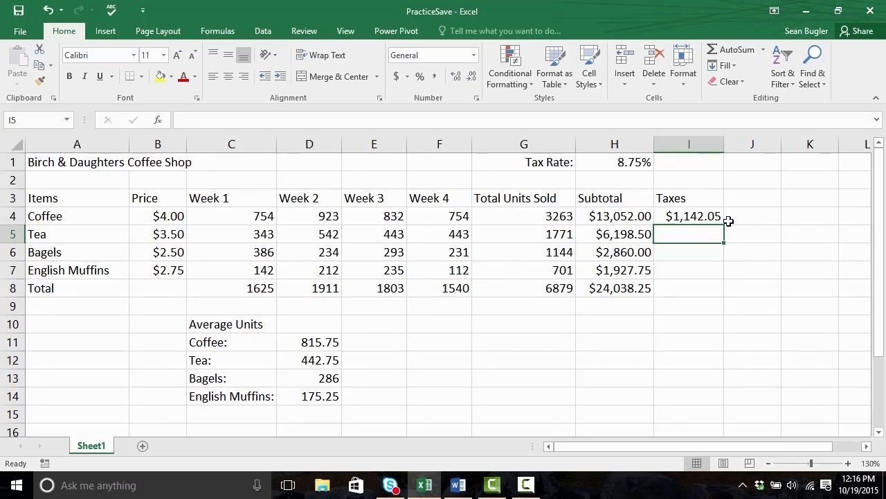
Clear the contents of the Tea, Bagels and English Muffins subtotals in H5:H7
left_click(689, 216)
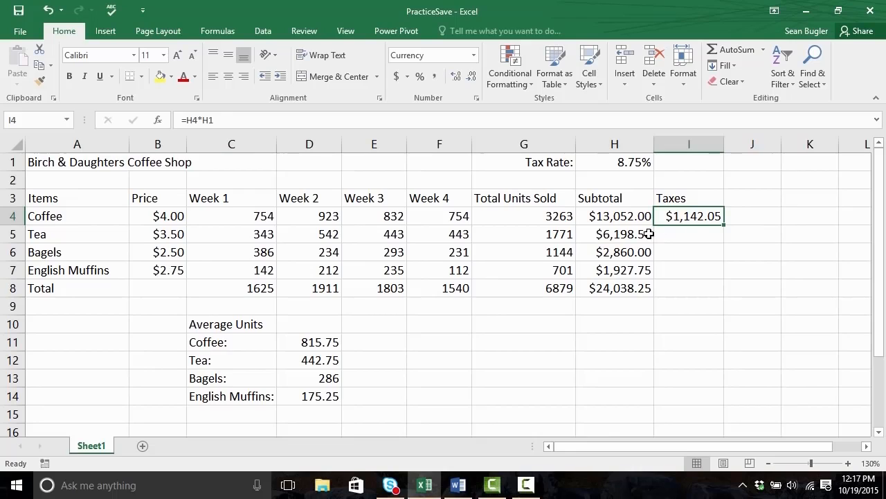
left_click(622, 234)
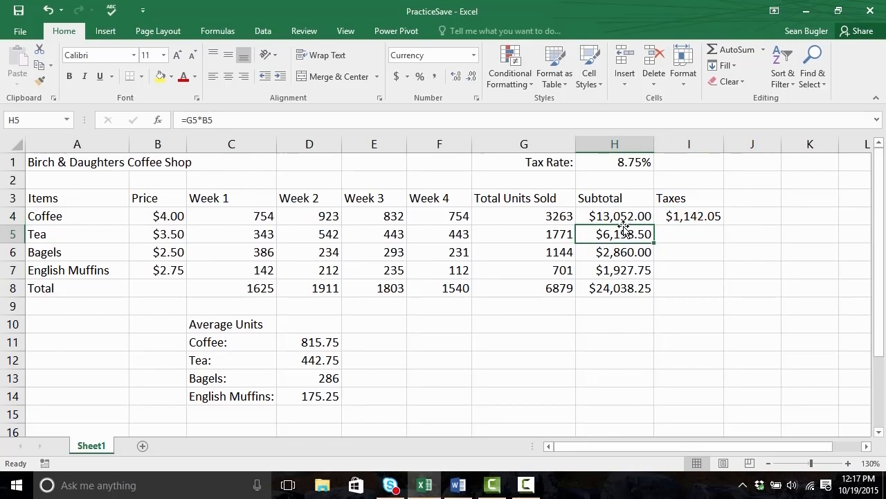
left_click(622, 216)
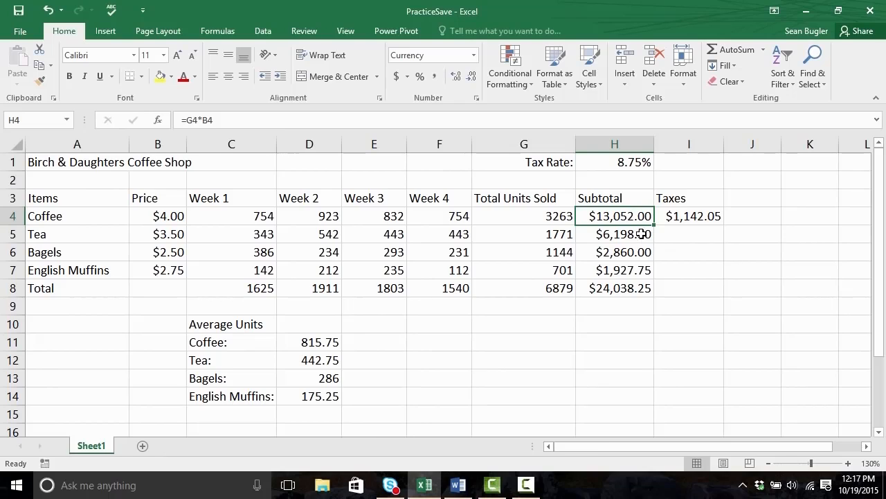
left_click_drag(637, 233, 637, 270)
right_click(637, 270)
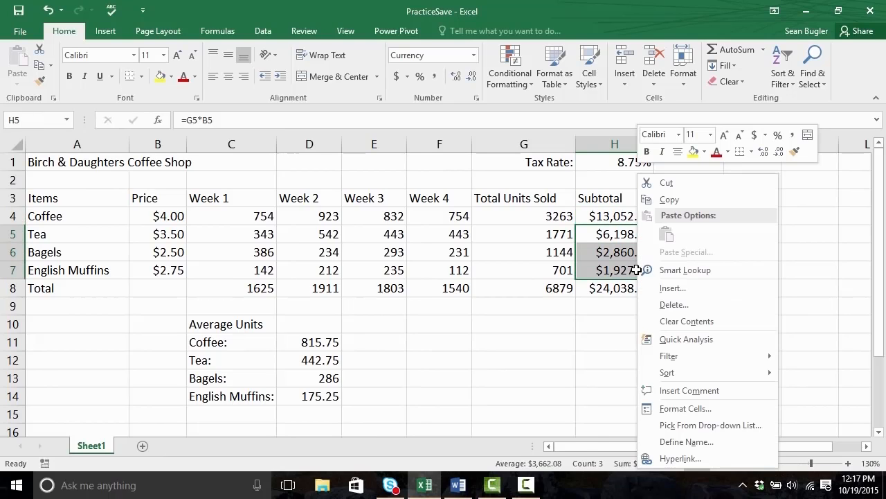
left_click(689, 324)
left_click(627, 239)
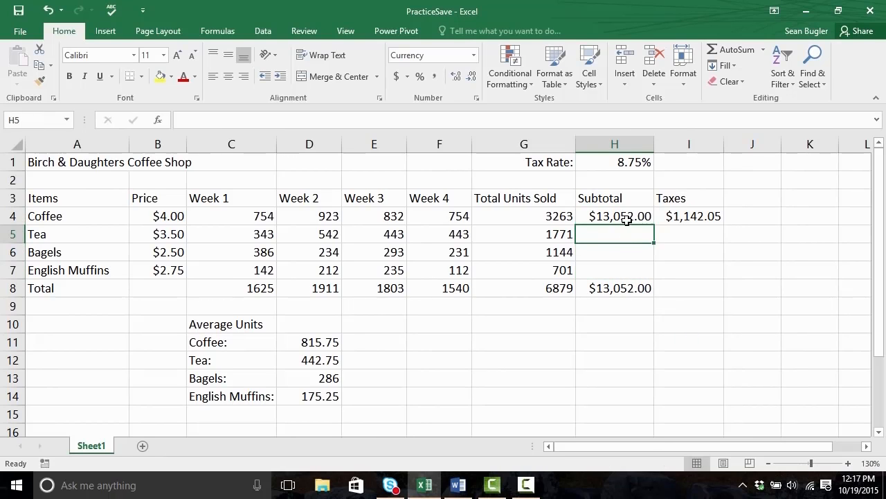
Copy the Coffee subtotal formula =G4*B4 from H4 down through H7 with AutoFill
left_click(627, 218)
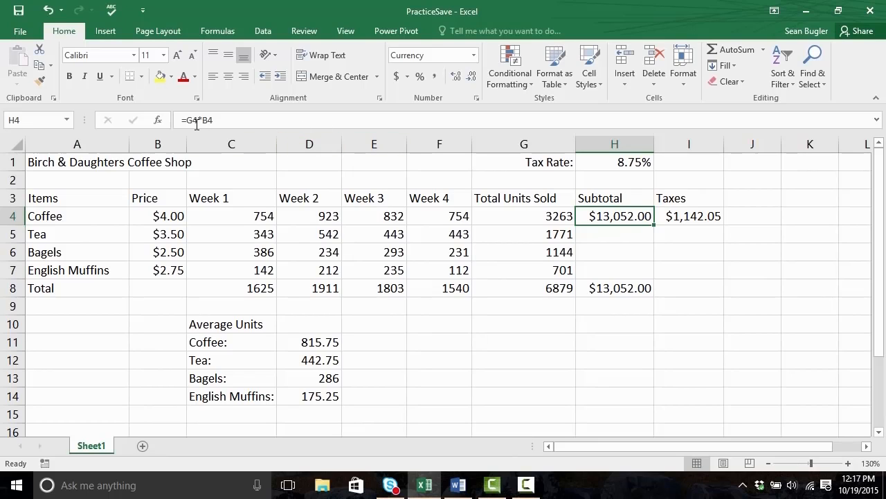
left_click(616, 231)
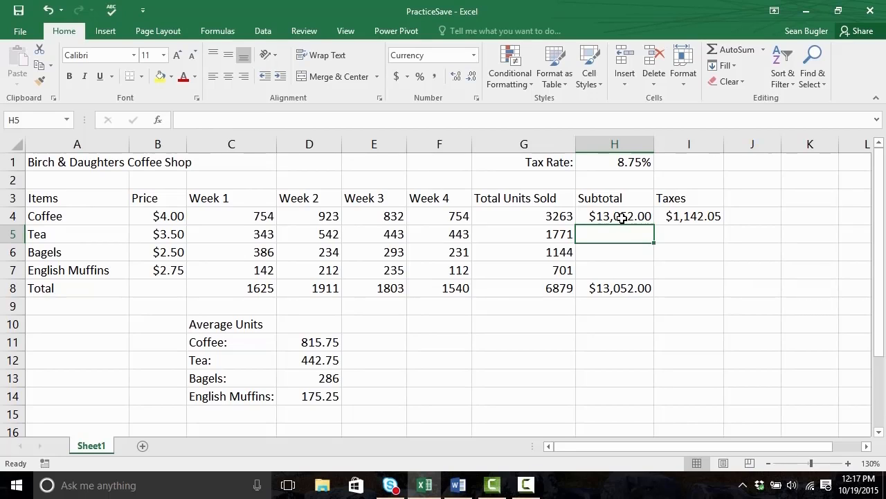
left_click(622, 218)
key("Return")
key("Return")
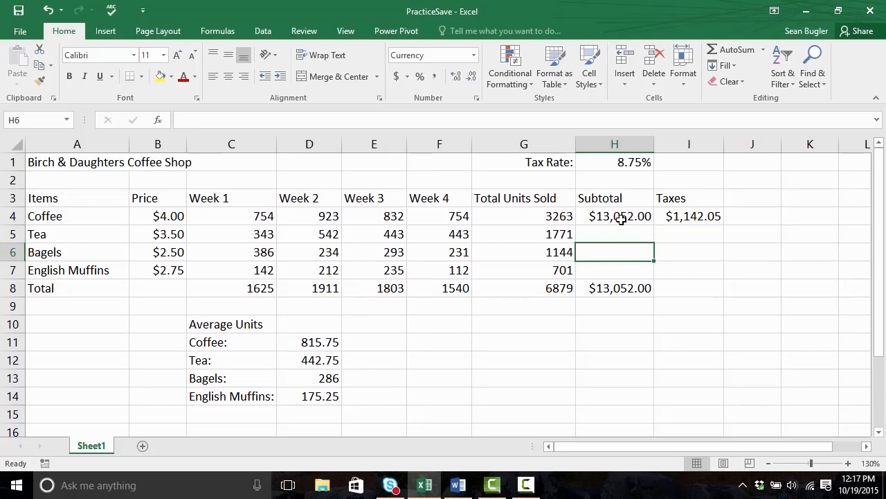
left_click(622, 219)
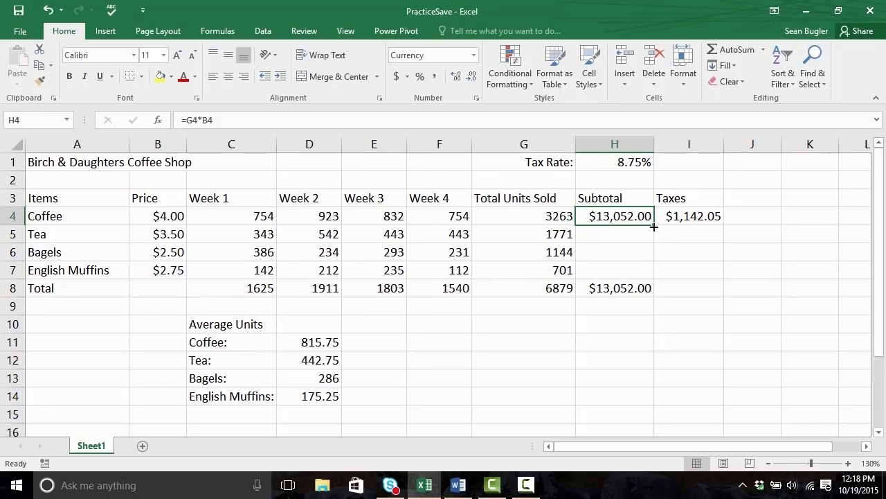
left_click_drag(653, 226, 655, 276)
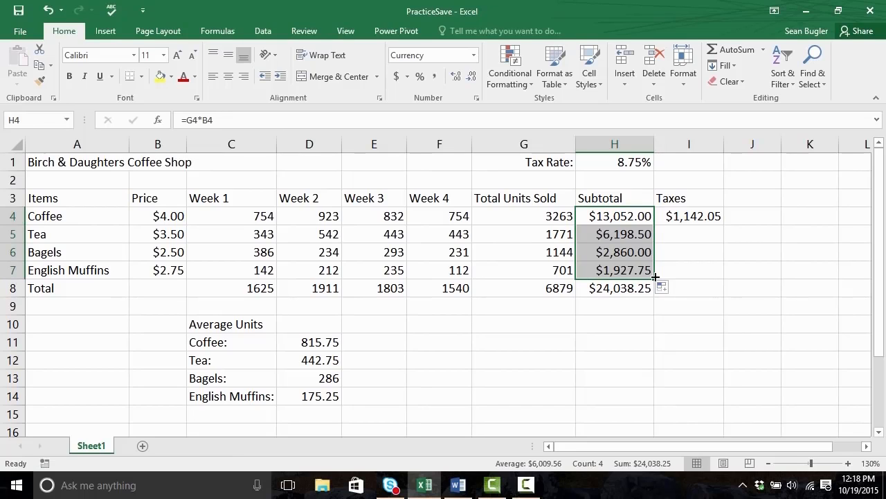
Examine the copied subtotal formulas in H5 through H7 to see how their cell references adjust
left_click(606, 236)
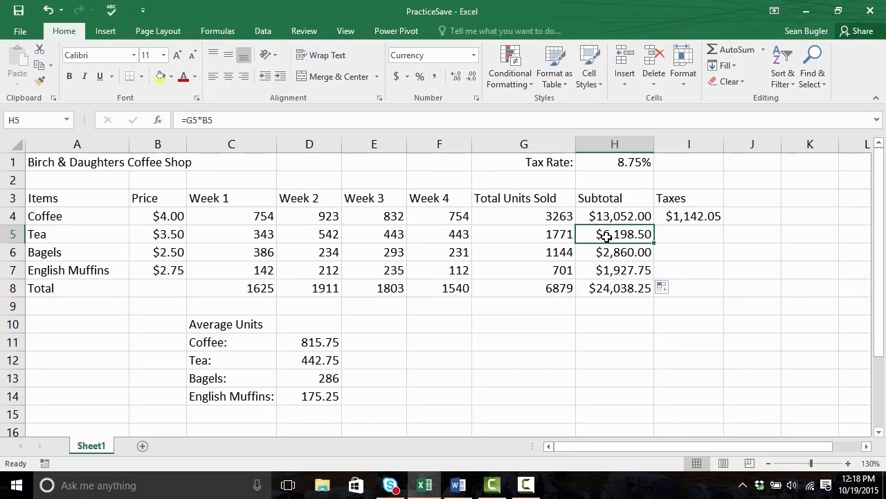
key("Down")
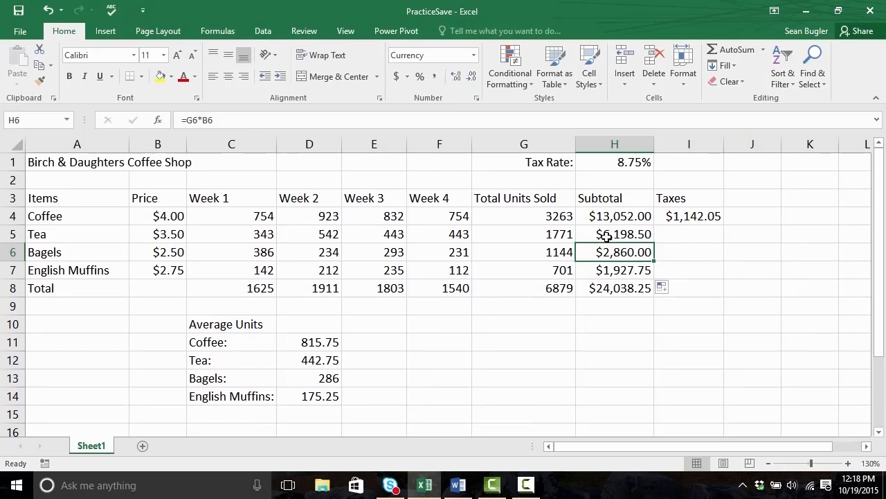
left_click(624, 234)
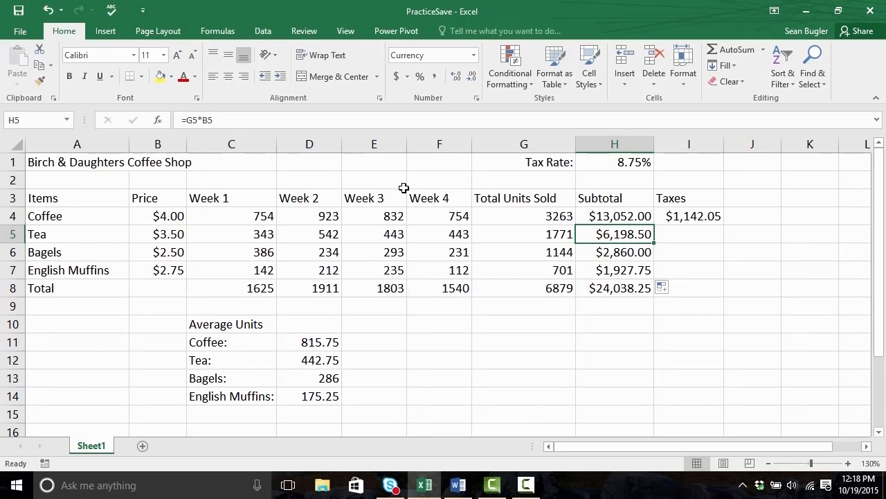
key("Down")
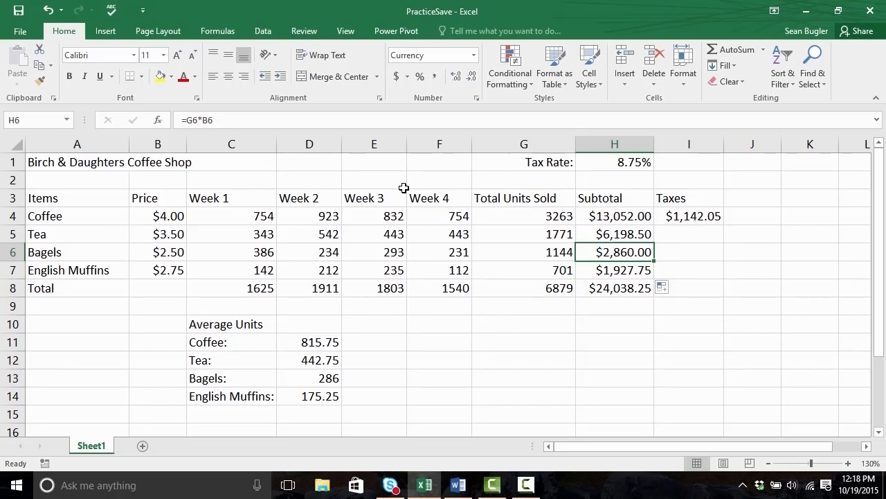
key("Down")
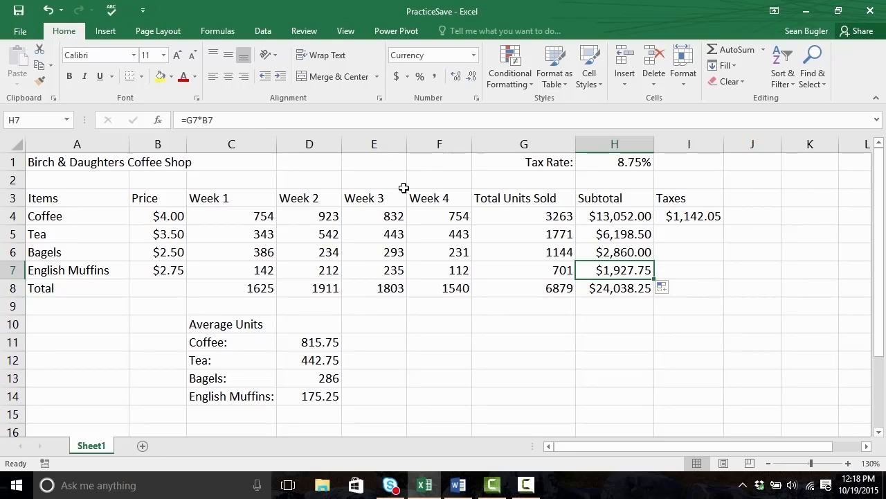
Fill the Coffee tax formula =H4*H1 from I4 down through I7 and autofit the width of column I
left_click(688, 216)
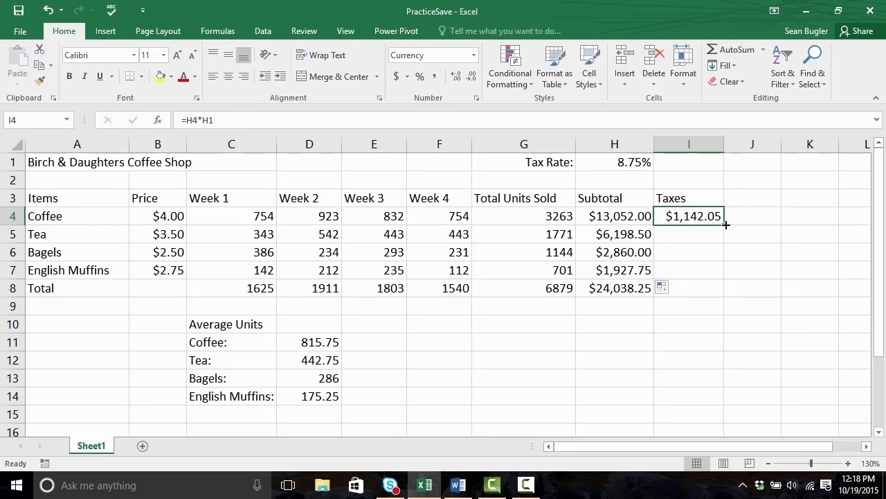
left_click_drag(725, 223, 715, 279)
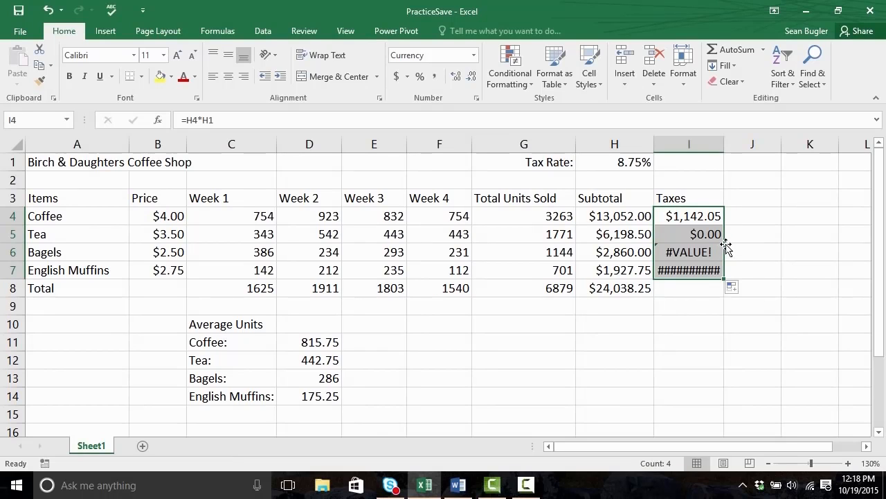
double_click(724, 144)
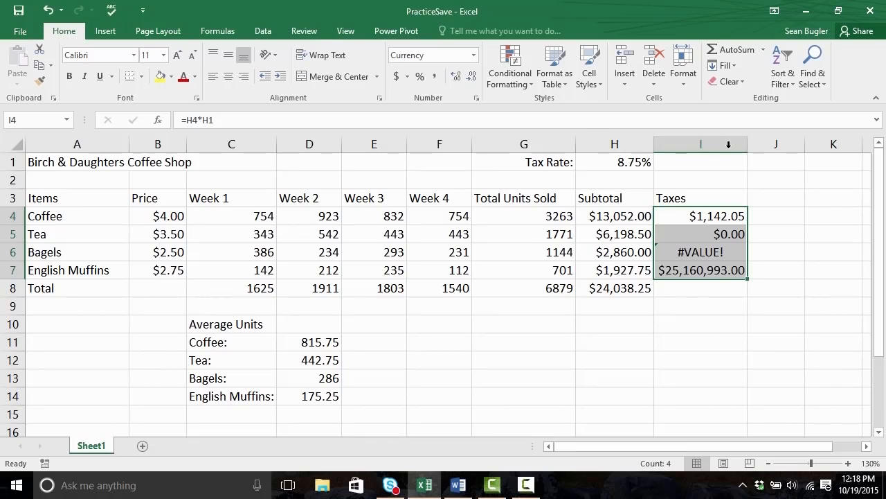
Compare the tax formulas in I4 and I5 with the subtotal formulas in H4 and H5
left_click(713, 216)
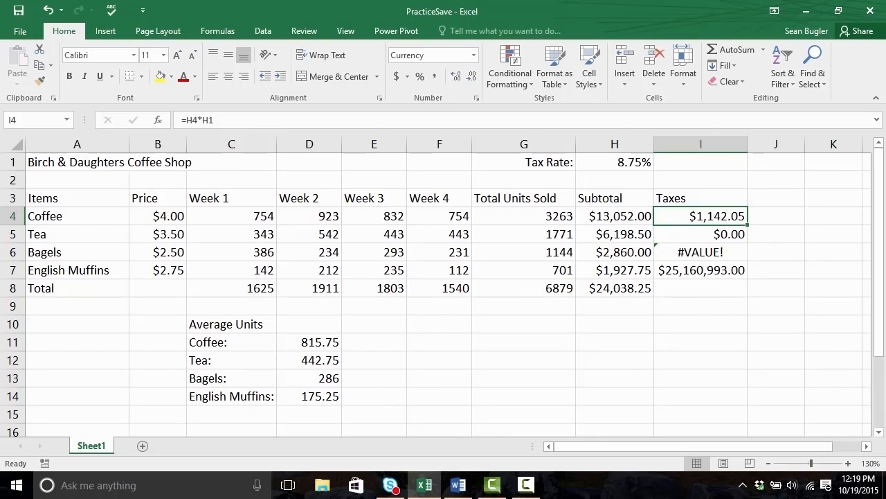
left_click(700, 234)
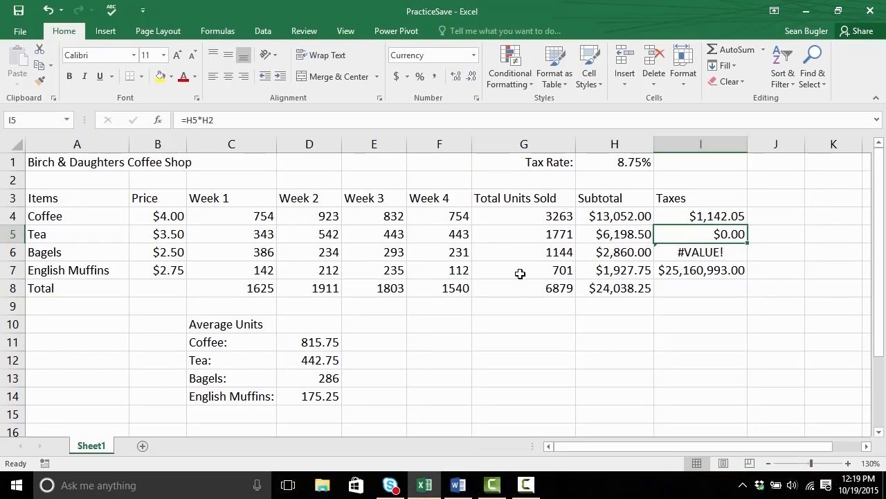
left_click(627, 226)
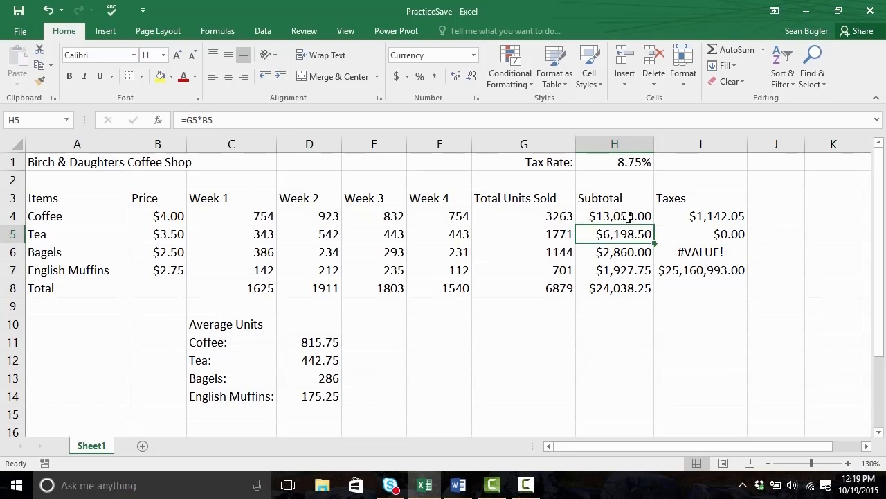
left_click(628, 216)
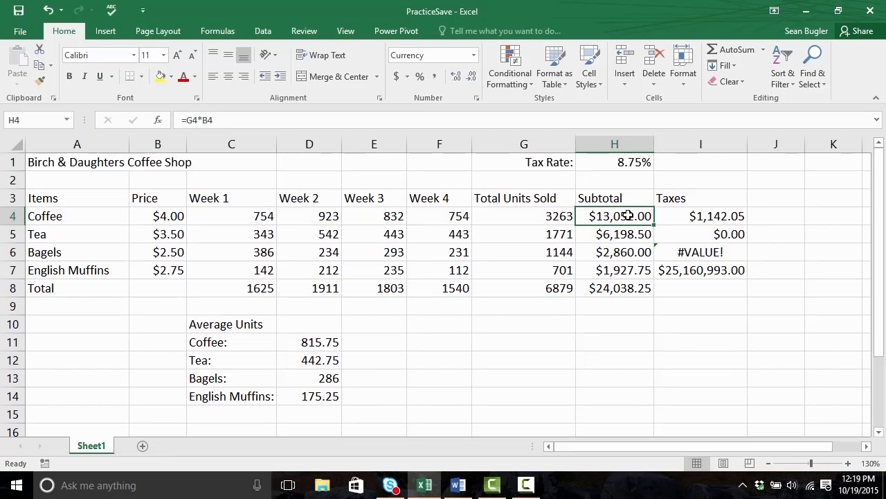
key("Down")
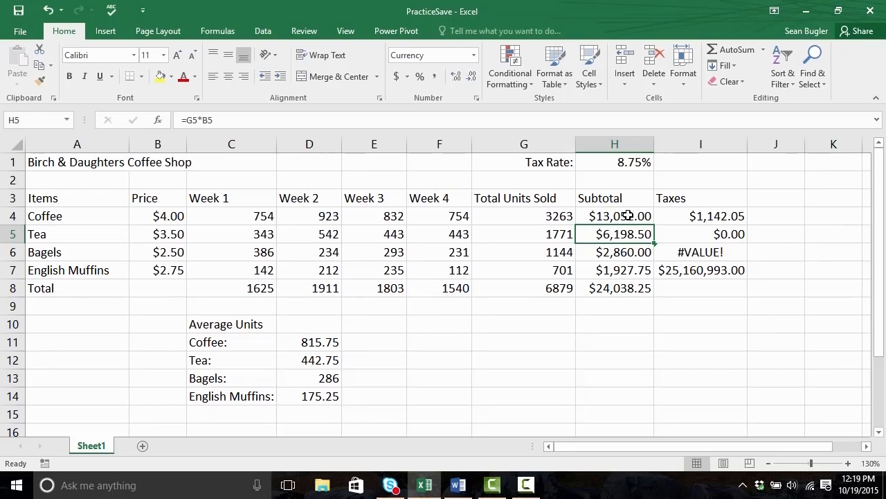
Make the tax rate reference absolute in the Coffee tax formula in I4, so it reads =H4*$H$1
key("Up")
key("Right")
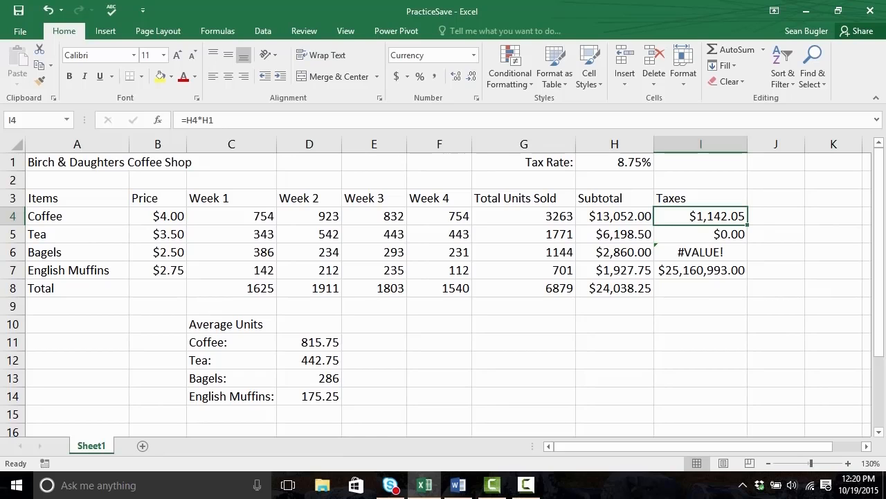
left_click(236, 123)
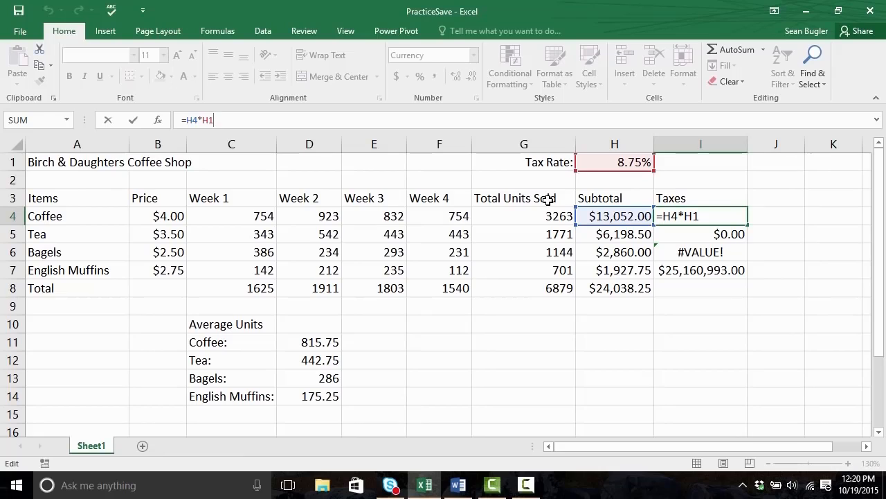
key("F4")
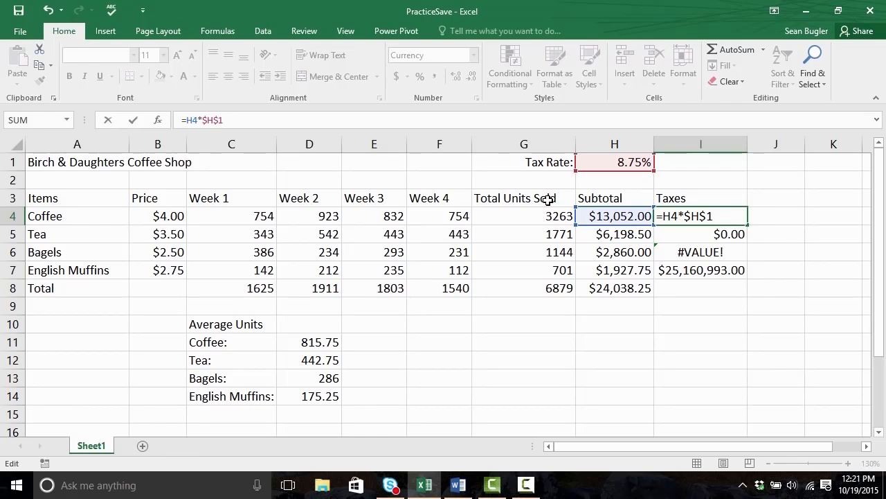
key("Return")
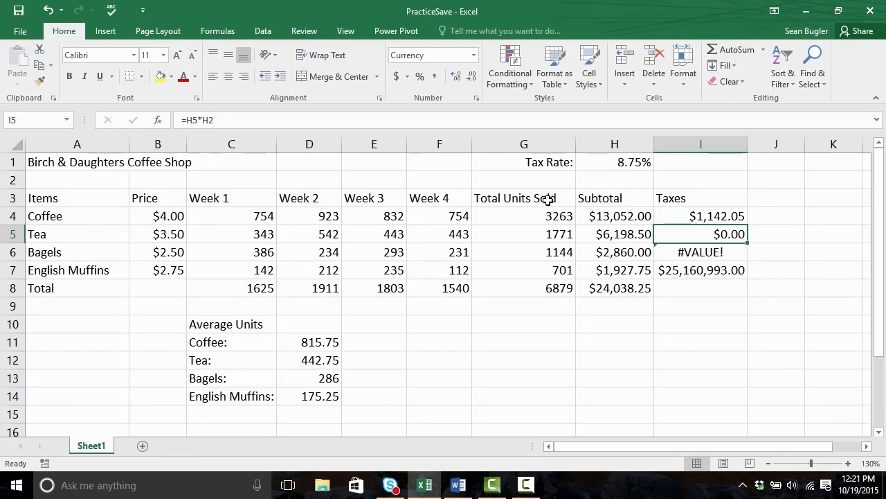
Review the Coffee tax formula in I4 and the relative references in the tax formulas for the rows below
key("Up")
left_click(710, 213)
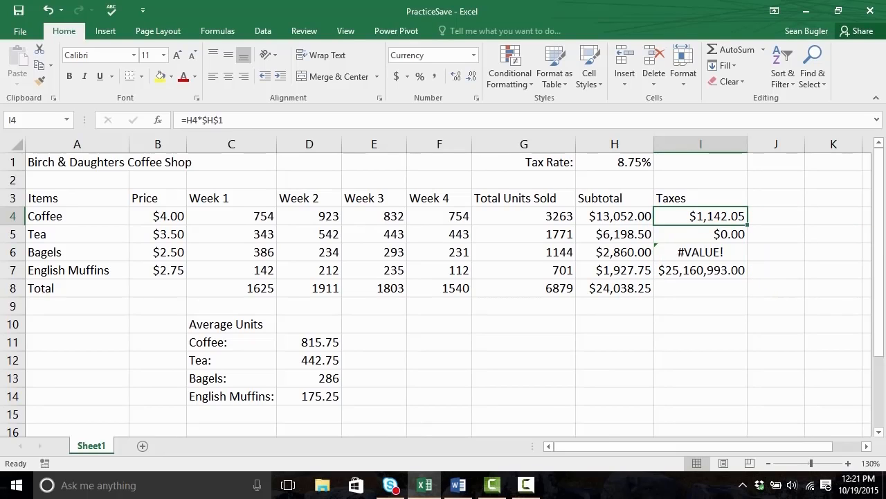
left_click(703, 235)
left_click(698, 251)
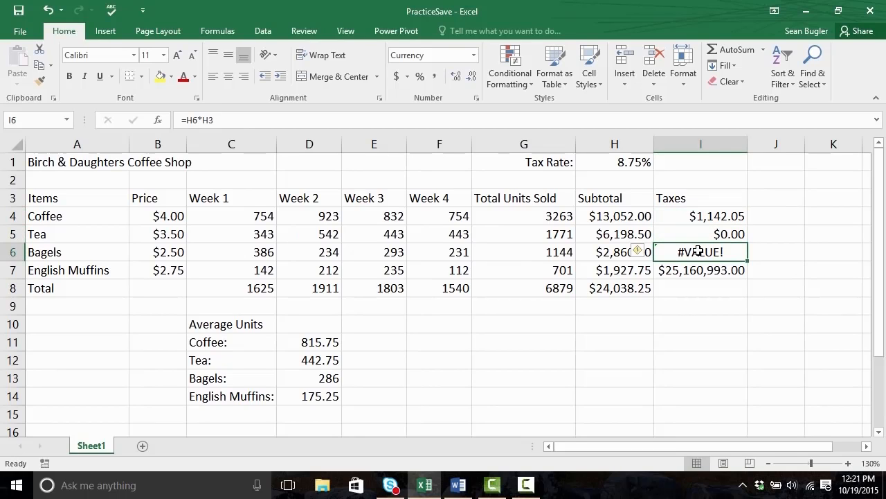
key("Down")
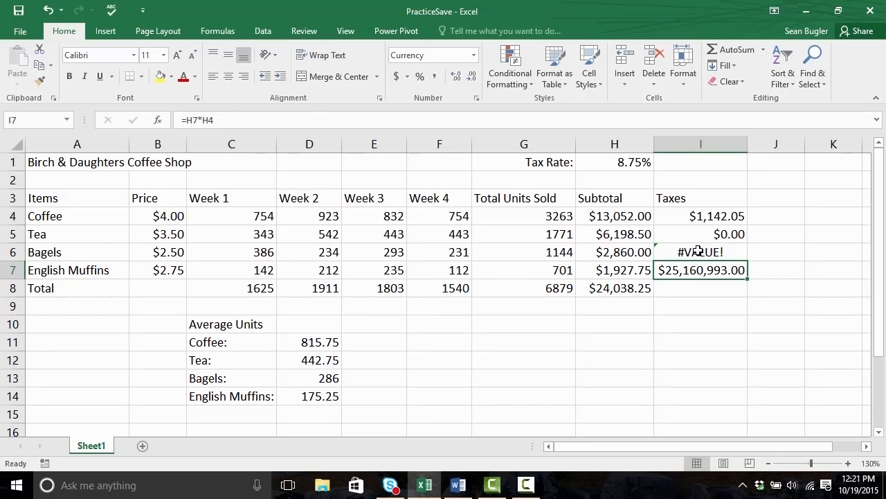
Fill the Coffee tax formula =H4*$H$1 from I4 down through I7, replacing the existing tax formulas
key("Up")
key("Up")
key("Up")
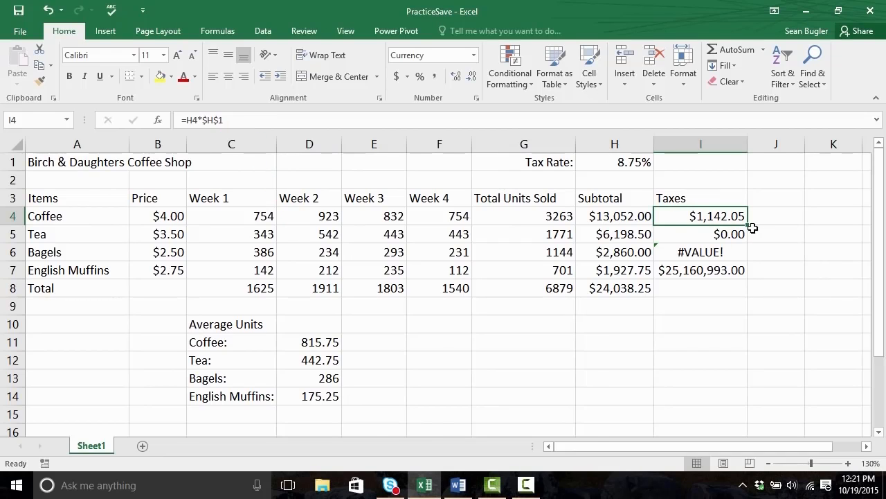
left_click_drag(748, 224, 737, 271)
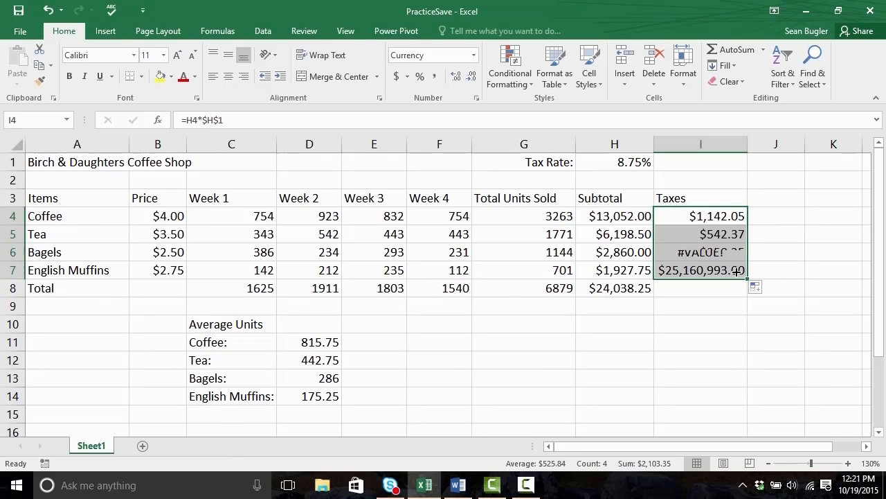
Check the tax formulas in I4 through I6 for the fixed reference to the tax rate cell
left_click(713, 220)
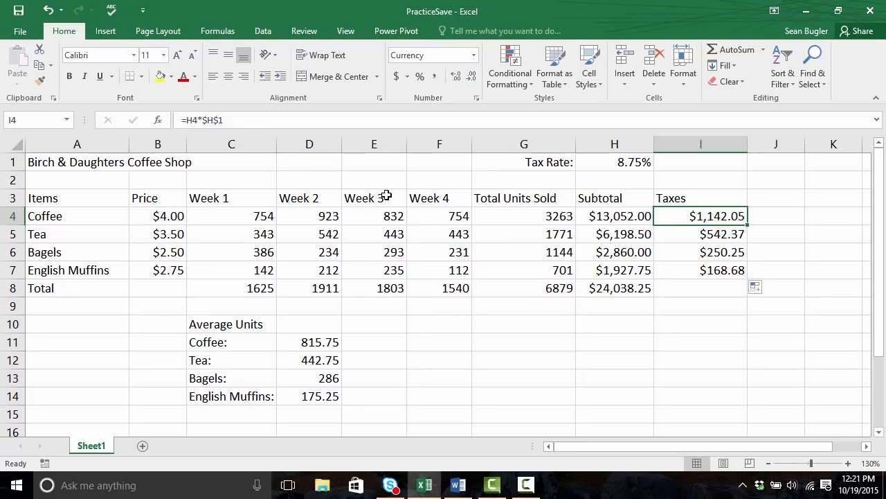
key("Down")
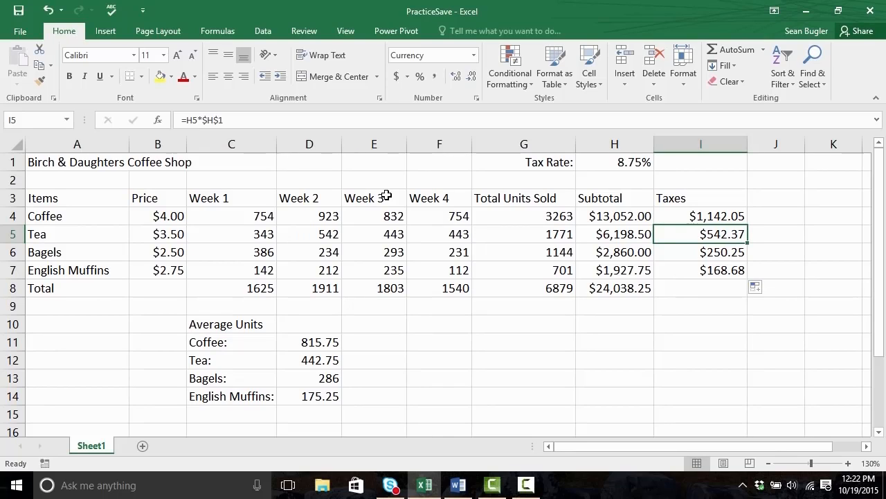
key("Down")
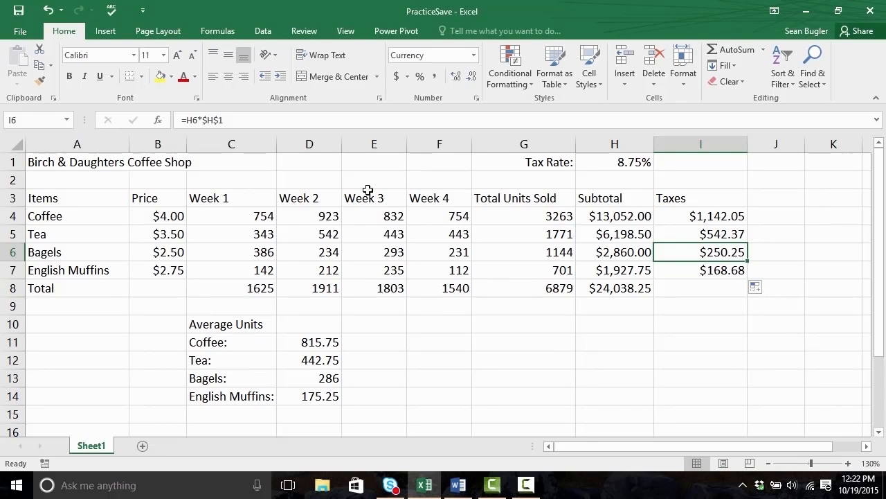
left_click(691, 216)
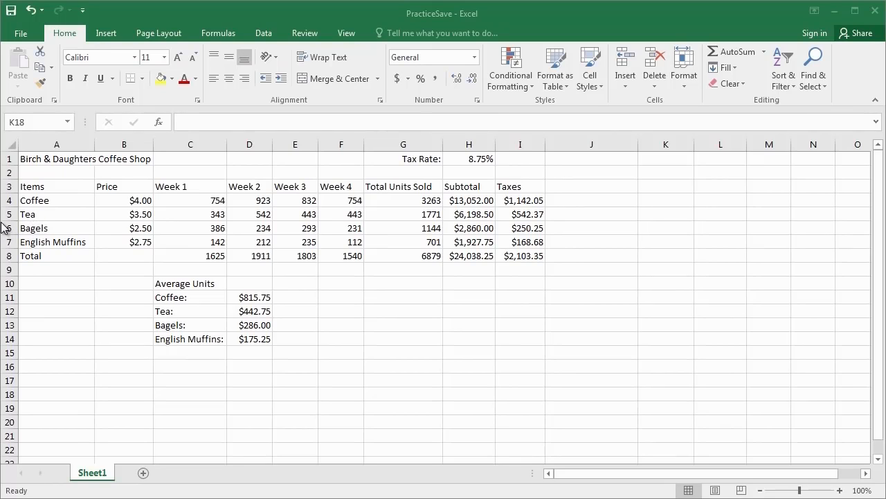
Insert a blank sheet row above Bagels and undo the insertion
left_click(64, 228)
left_click(65, 233)
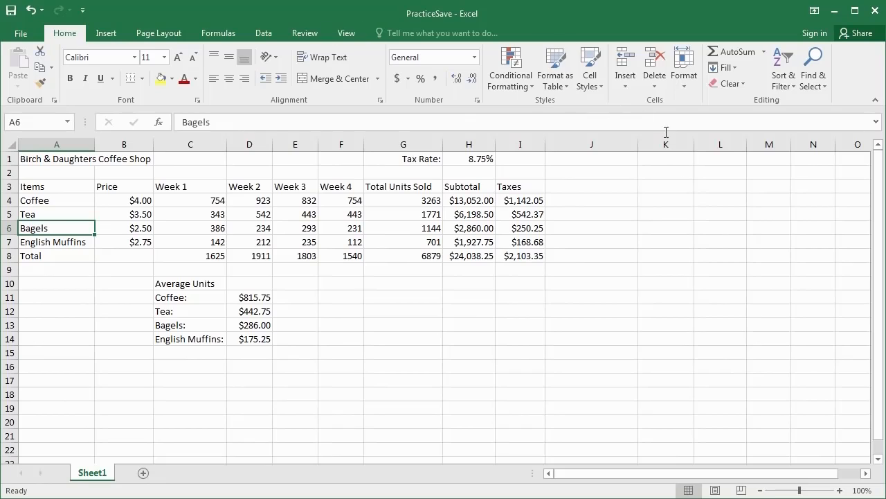
left_click(707, 123)
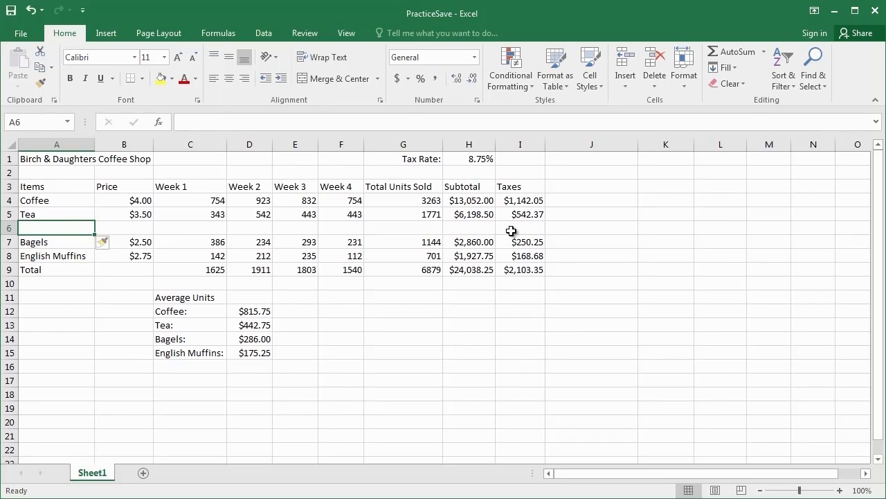
key("ctrl+z")
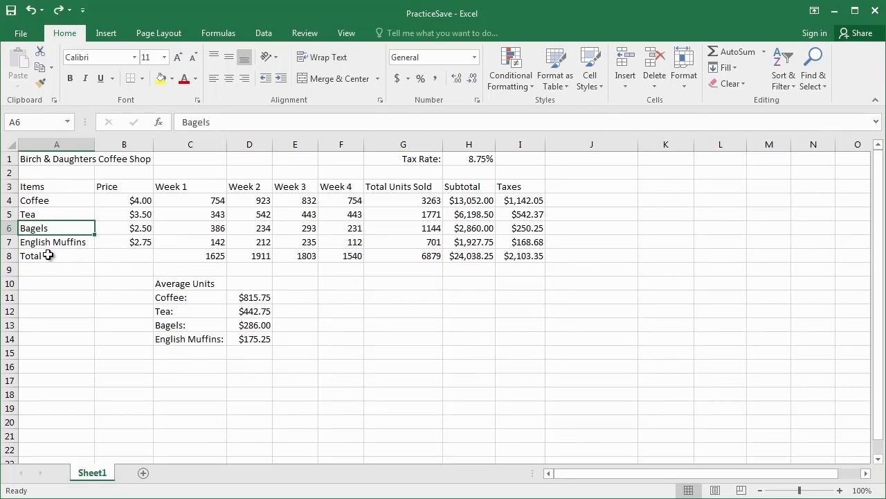
Insert a blank row above Bagels and enter Coftea® as the item name in A6
right_click(9, 233)
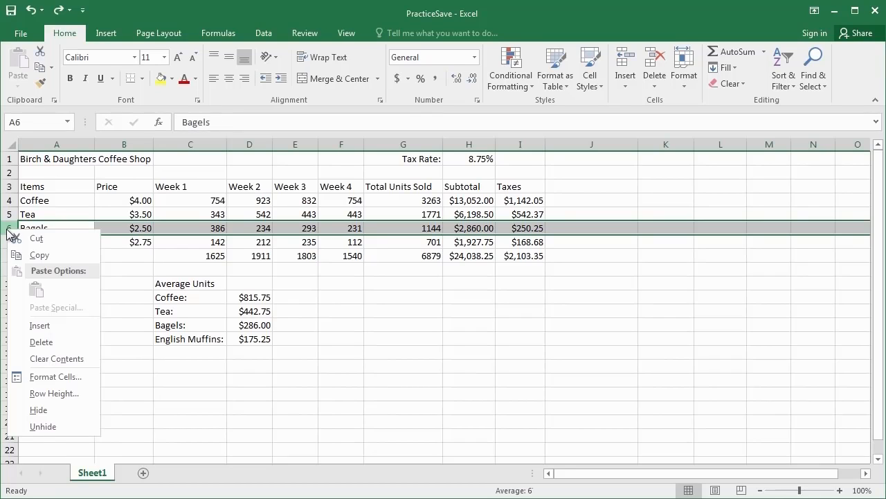
left_click(76, 328)
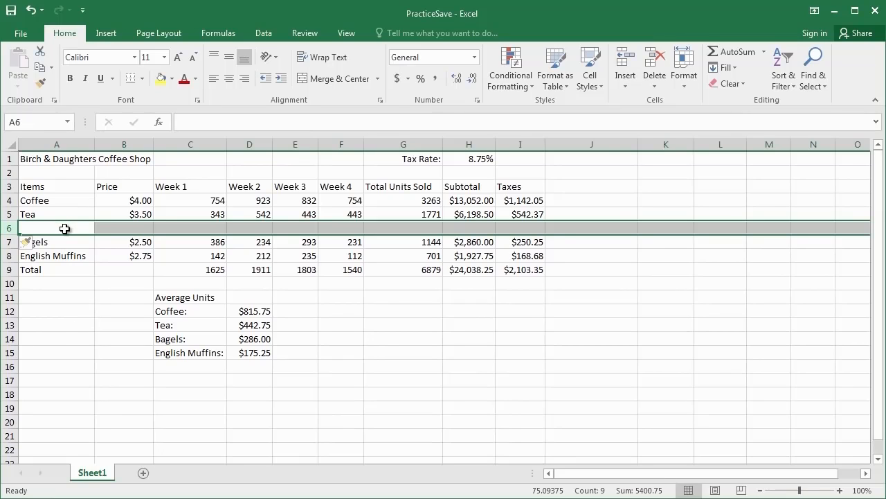
left_click(64, 229)
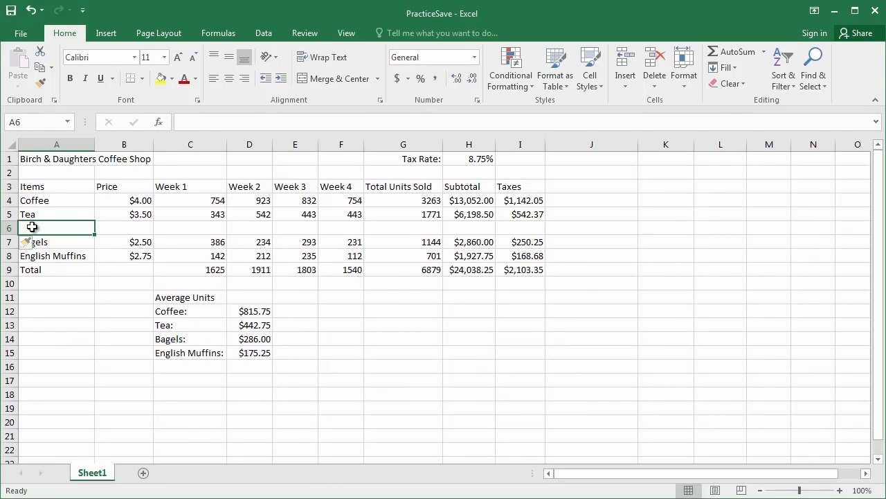
type("Coftea")
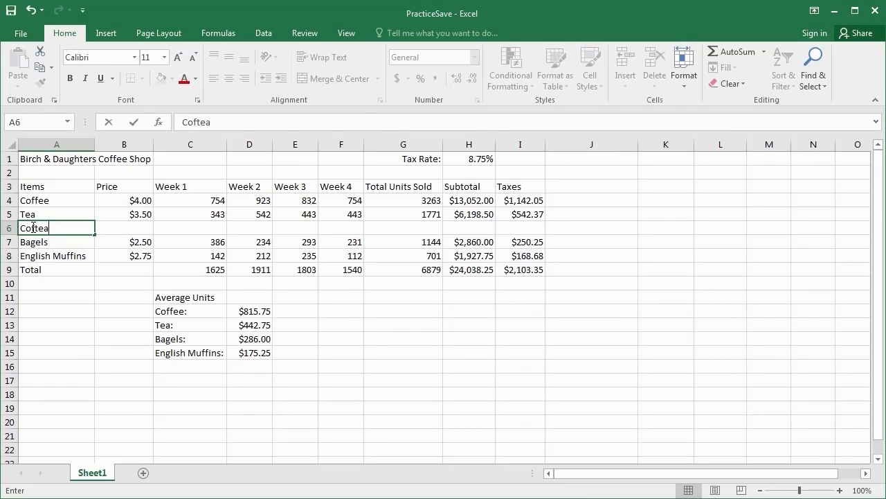
type("(r)")
Enter $5.00 as the Coftea® price in B6
left_click(130, 231)
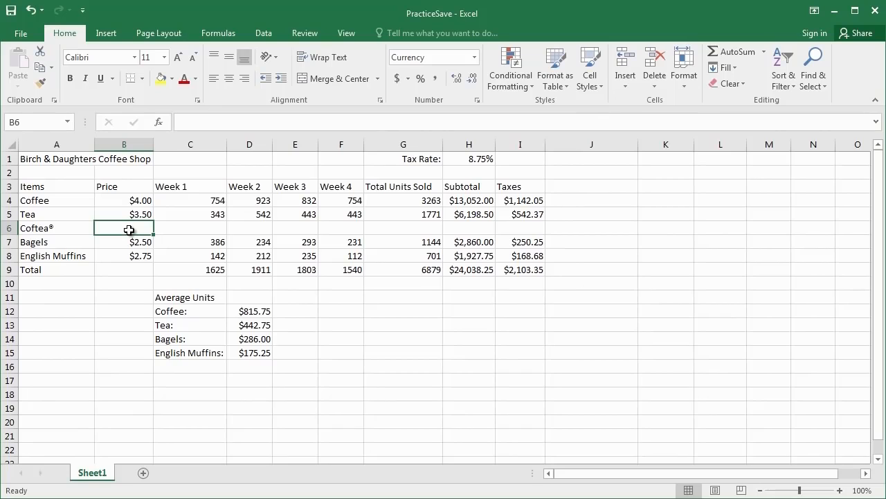
type("$")
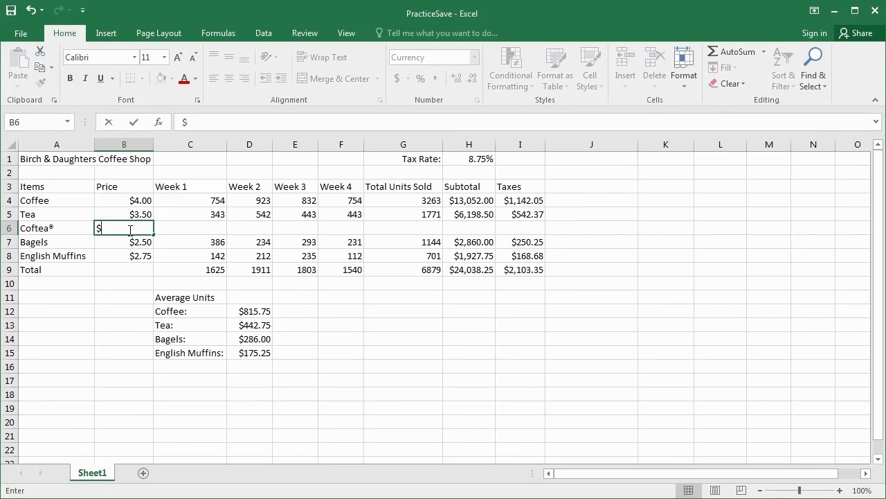
type("50")
key("BackSpace")
type(".00")
key("Tab")
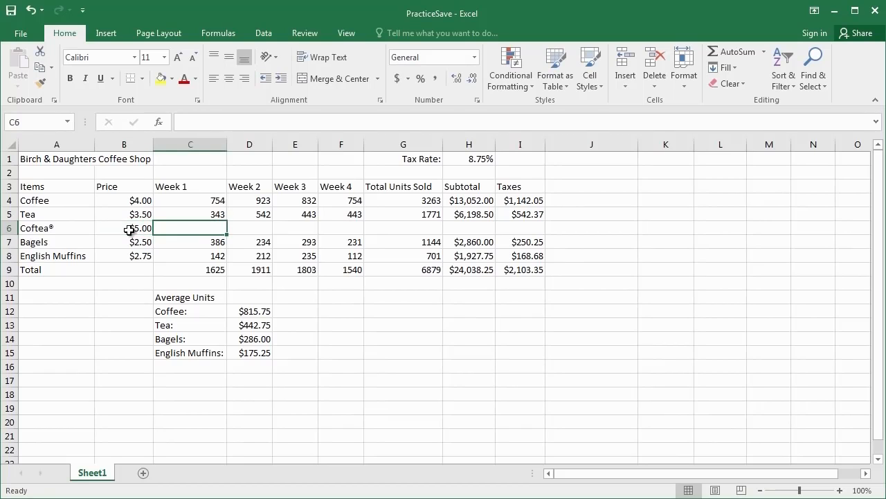
Enter the Coftea® units sold in C6 through F6: 600 for Week 1, 655 for Week 2, 412 for Week 3 and 686 for Week 4
type("600")
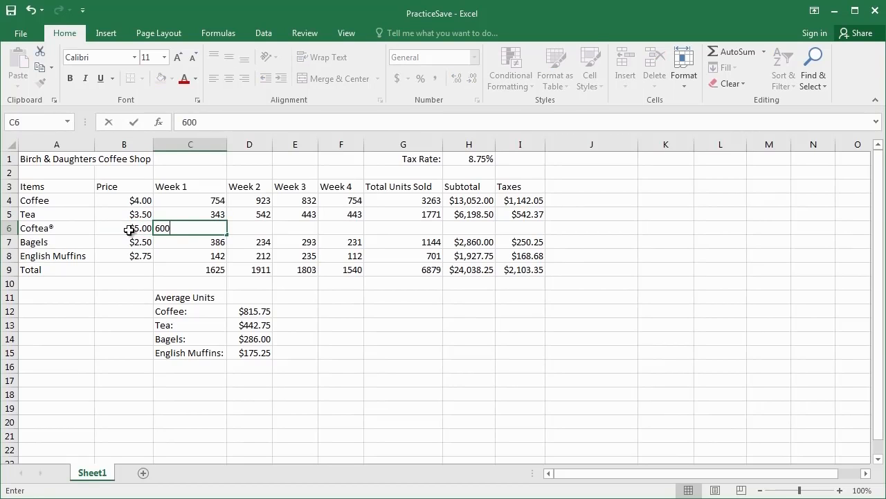
key("Tab")
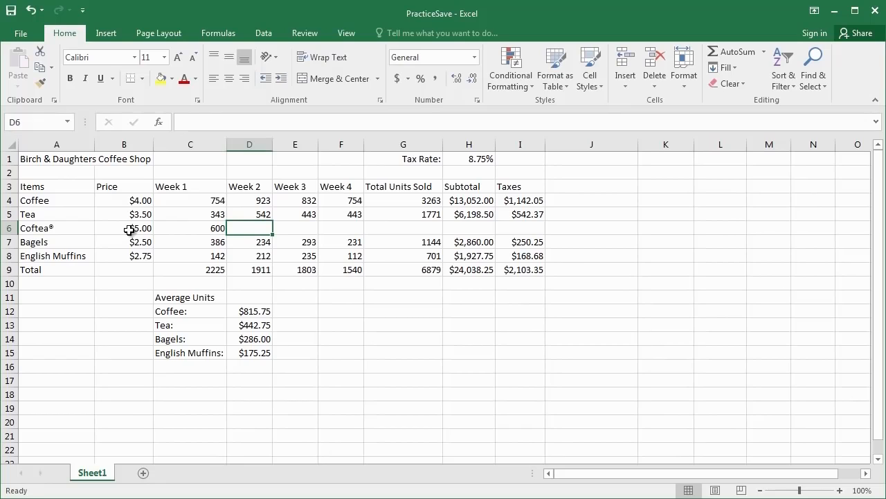
type("655")
key("Return")
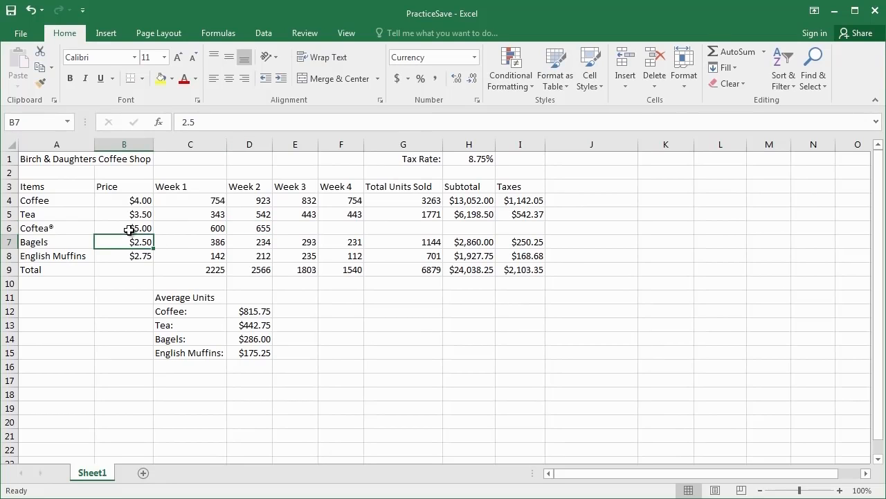
key("Up")
key("Right")
key("Right")
key("Right")
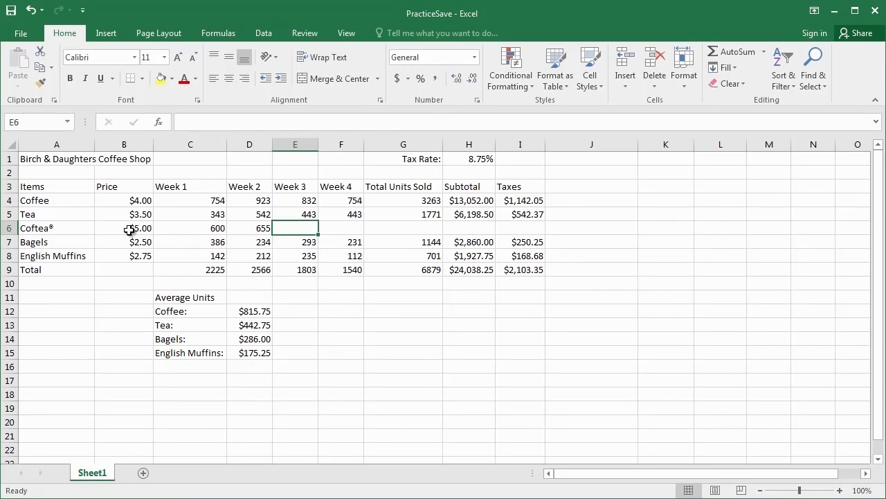
type("412")
key("Tab")
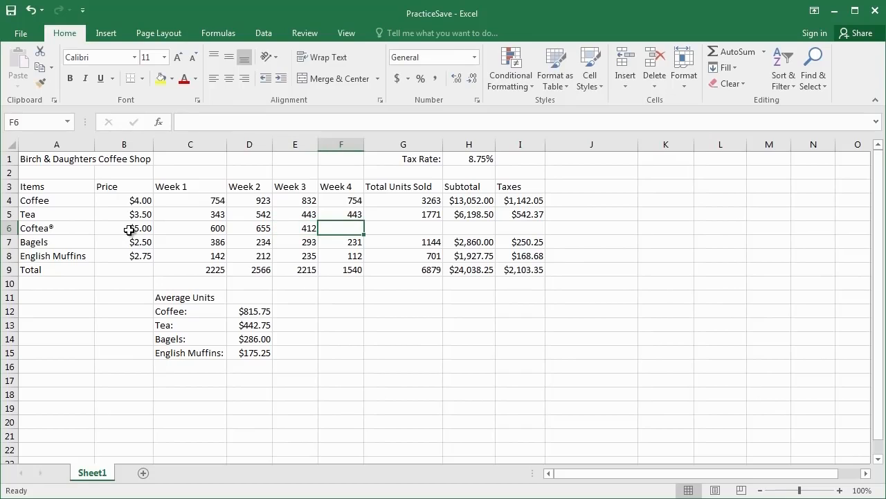
type("686")
key("Tab")
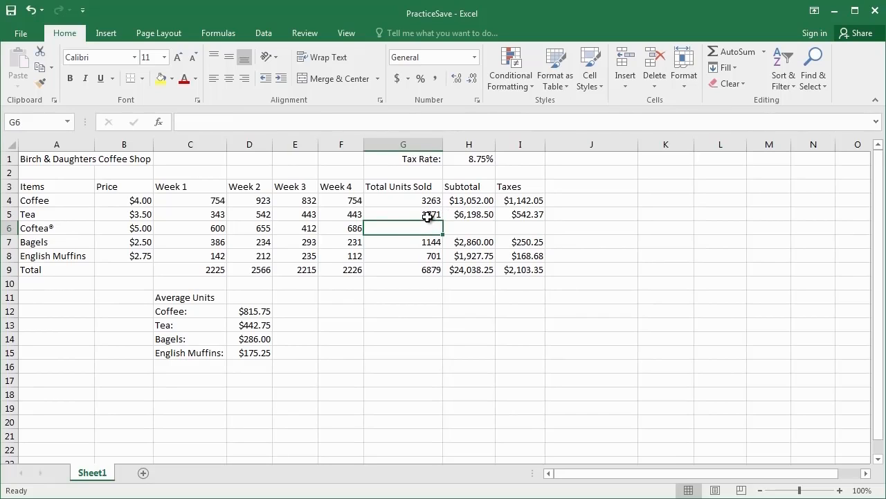
Fill the Tea total units formula =SUM(C5:F5) from G5 down into the Coftea® row
left_click(428, 216)
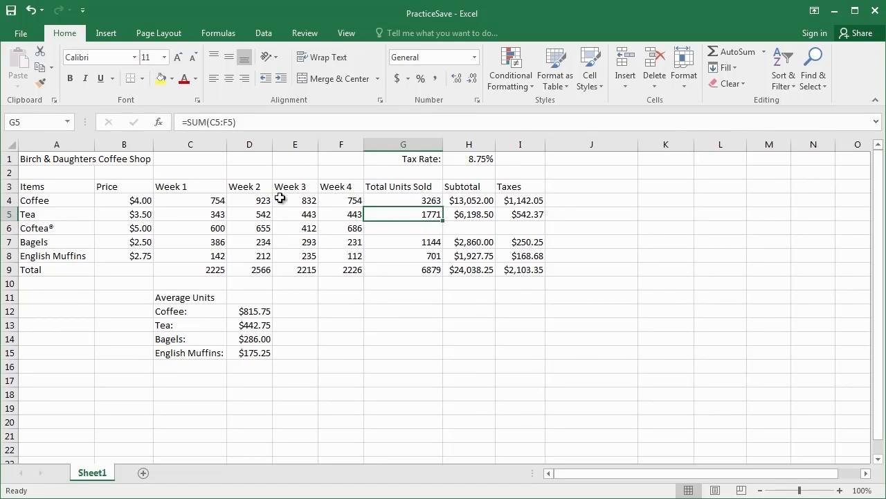
left_click(467, 215)
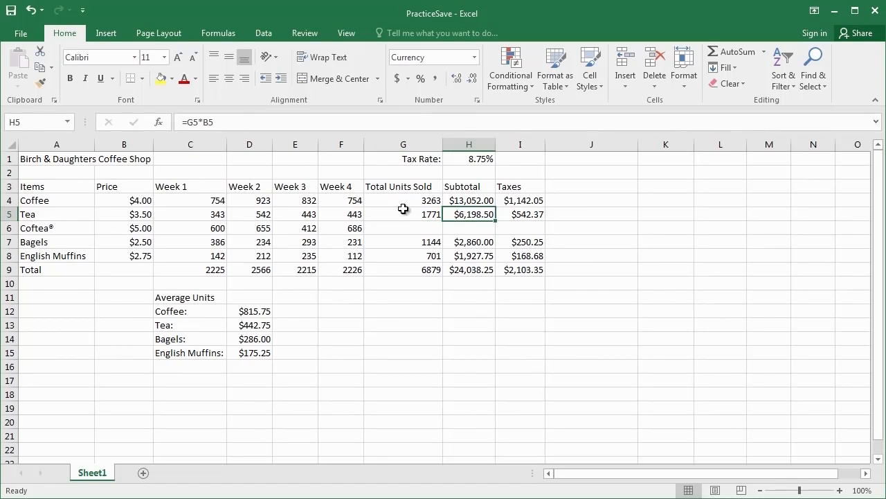
left_click(528, 215)
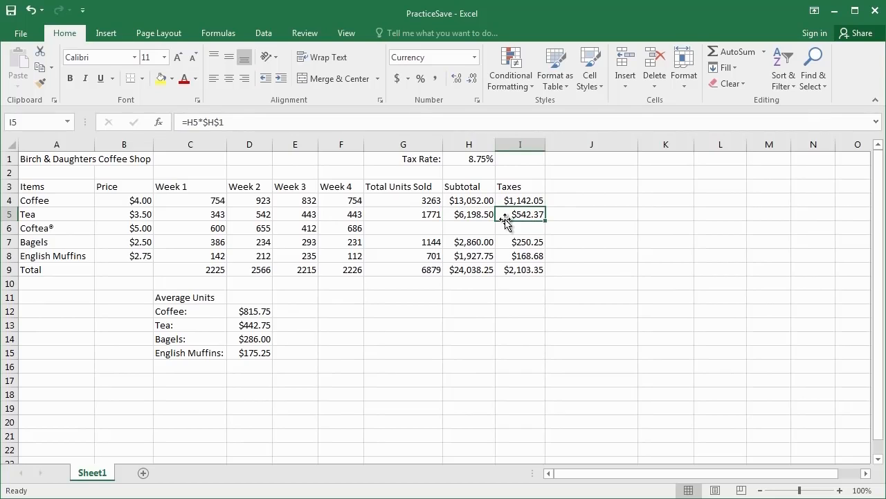
left_click_drag(409, 230, 506, 229)
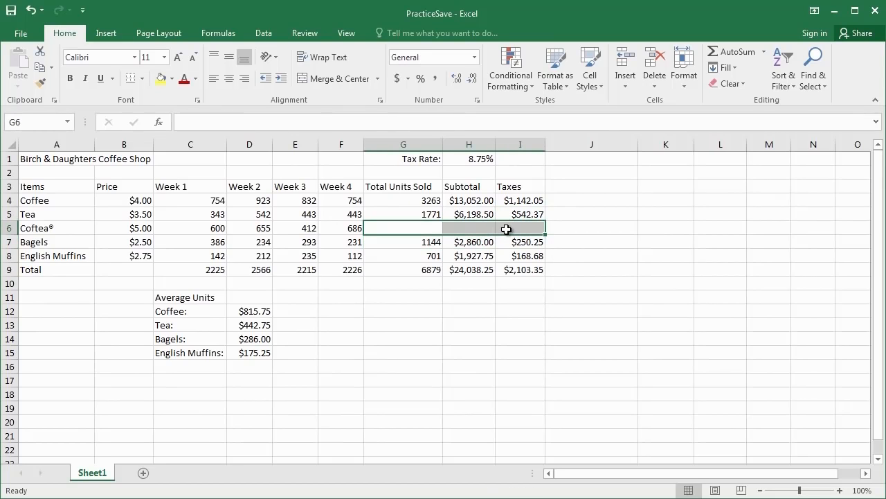
left_click(415, 217)
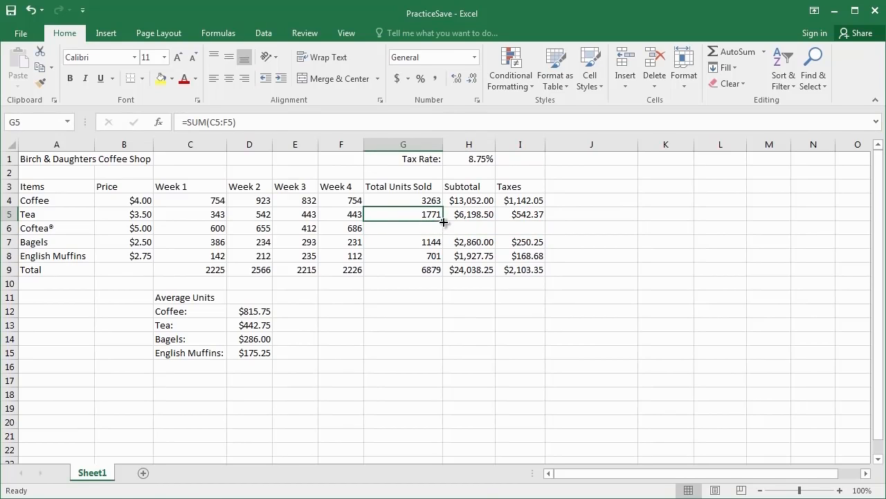
left_click_drag(442, 229, 441, 236)
Fill the Tea subtotal formula =G5*B5 from H5 down into H6 for Coftea®
left_click(475, 216)
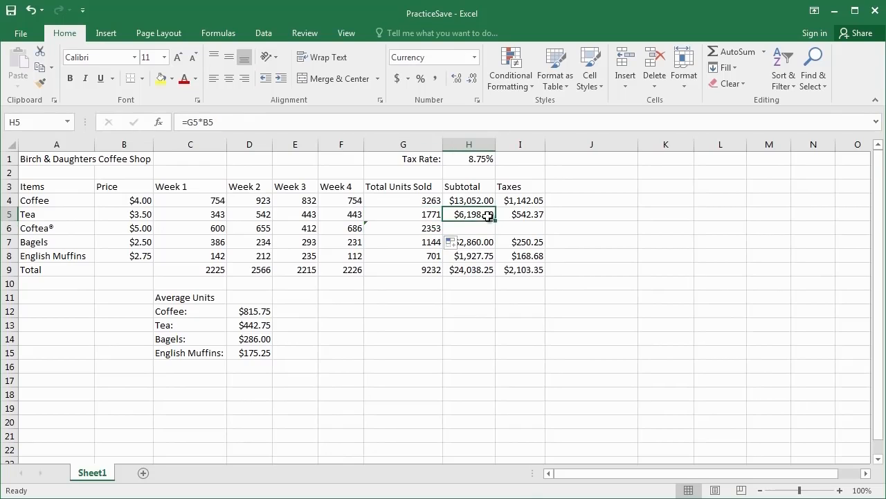
left_click_drag(483, 216, 478, 228)
left_click(469, 212)
left_click_drag(475, 217, 474, 231)
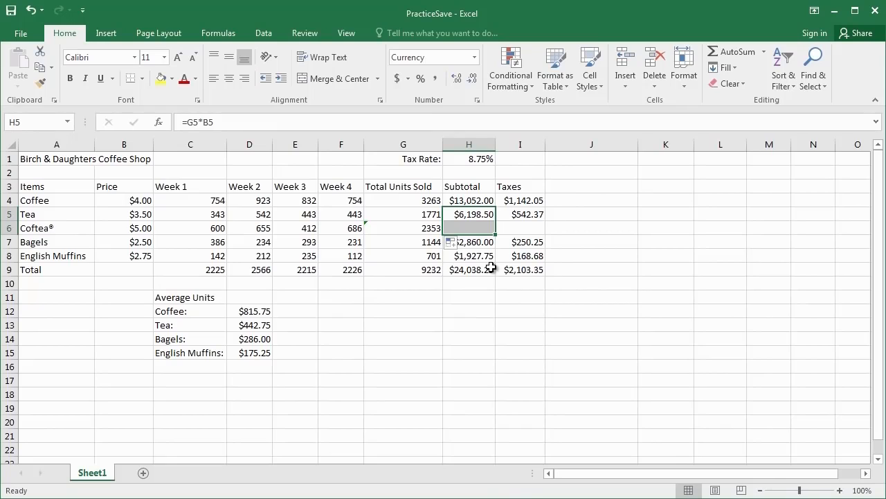
key("ctrl+d")
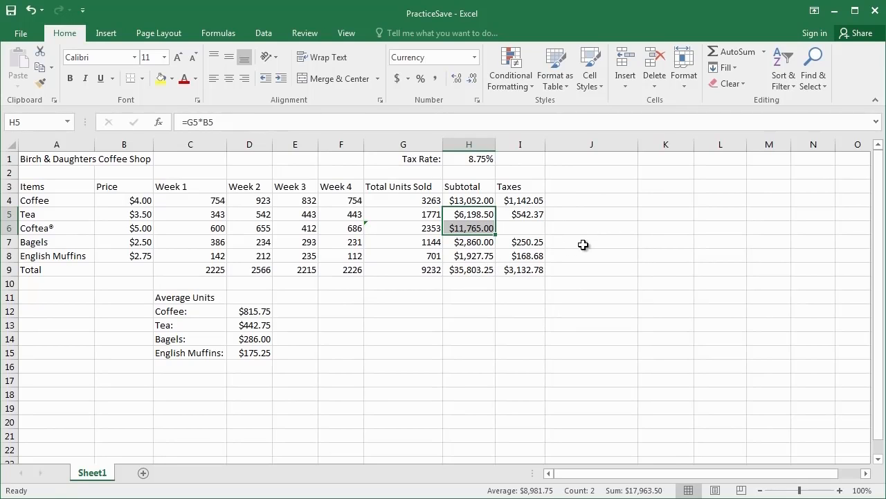
Fill the Tea tax formula =H5*$H$1 from I5 down into I6 for Coftea®
left_click(524, 227)
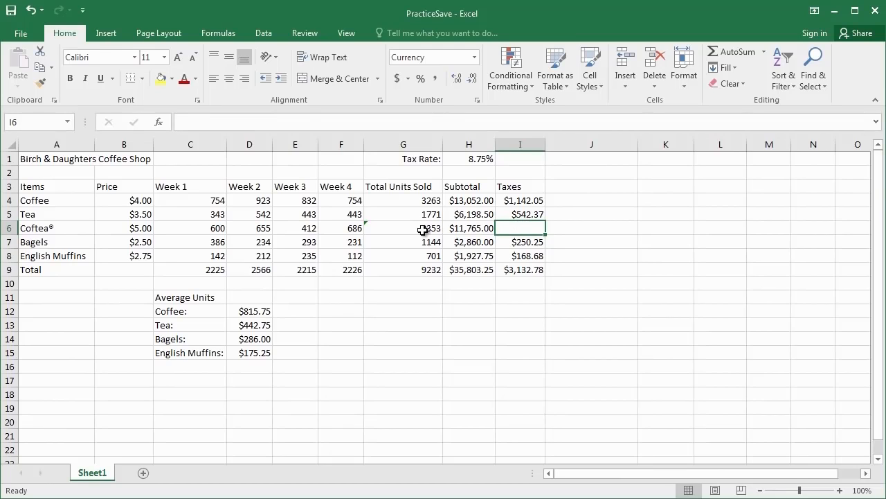
left_click(533, 214)
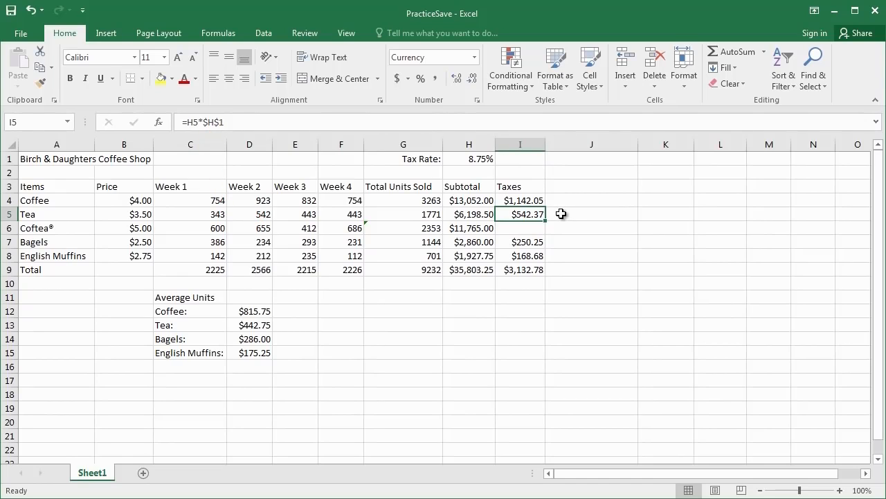
mouse_move(546, 223)
left_mouse_down()
mouse_move(540, 235)
mouse_move(538, 225)
left_mouse_up()
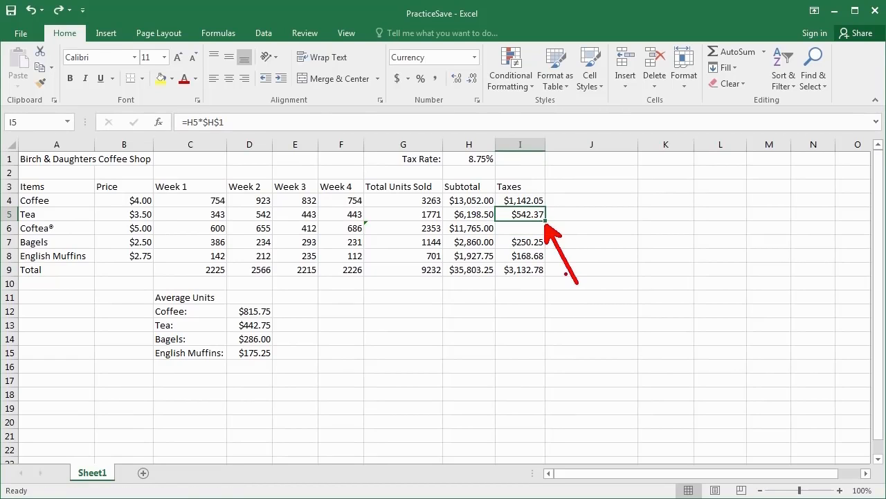
left_click_drag(546, 220, 544, 234)
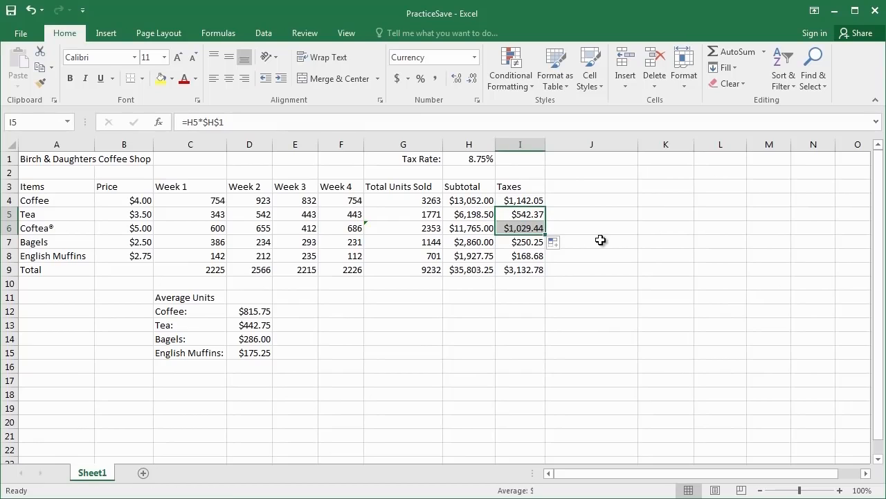
left_click(476, 246)
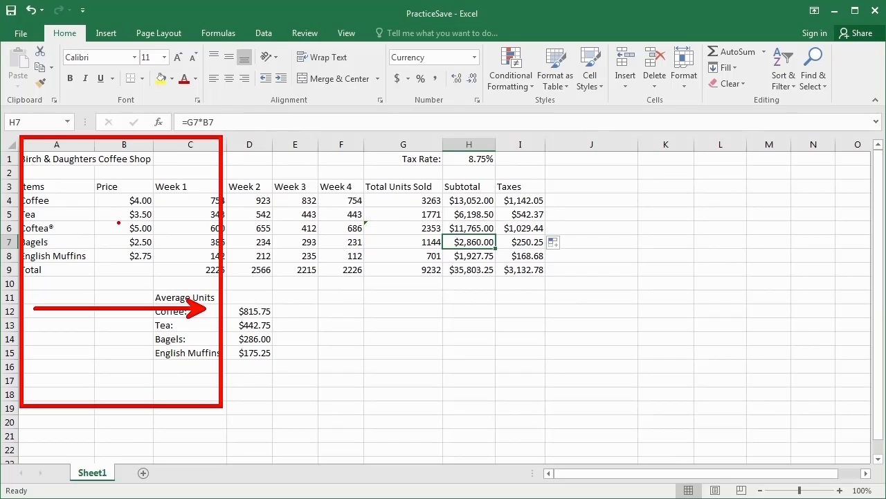
Insert one blank column before the table's first column, and insert two more blank columns at column A
left_click(60, 160)
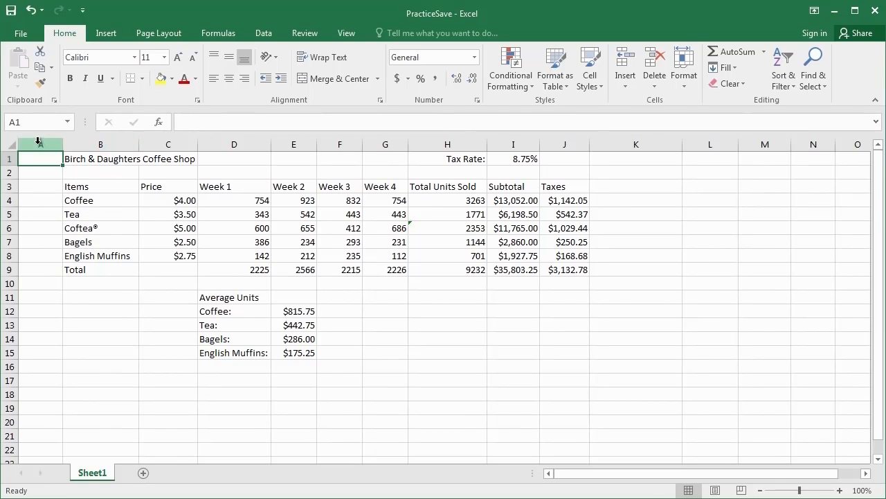
left_click_drag(42, 144, 78, 142)
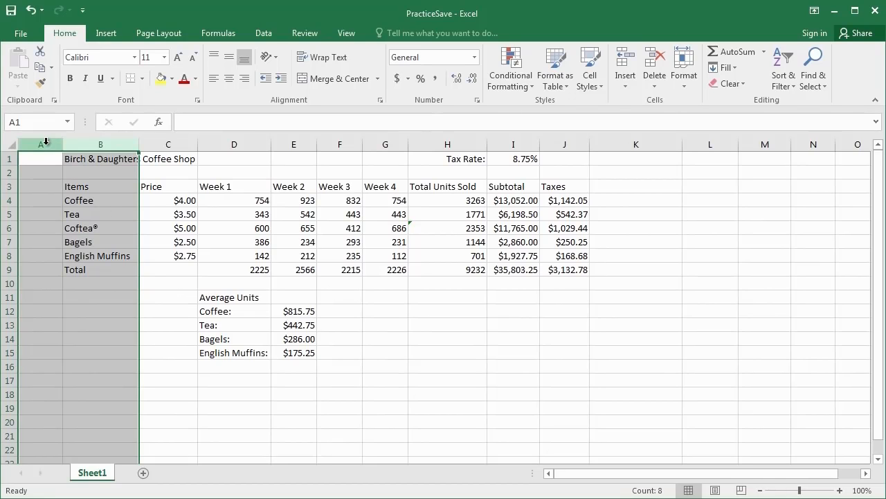
left_click_drag(38, 142, 98, 141)
right_click(98, 143)
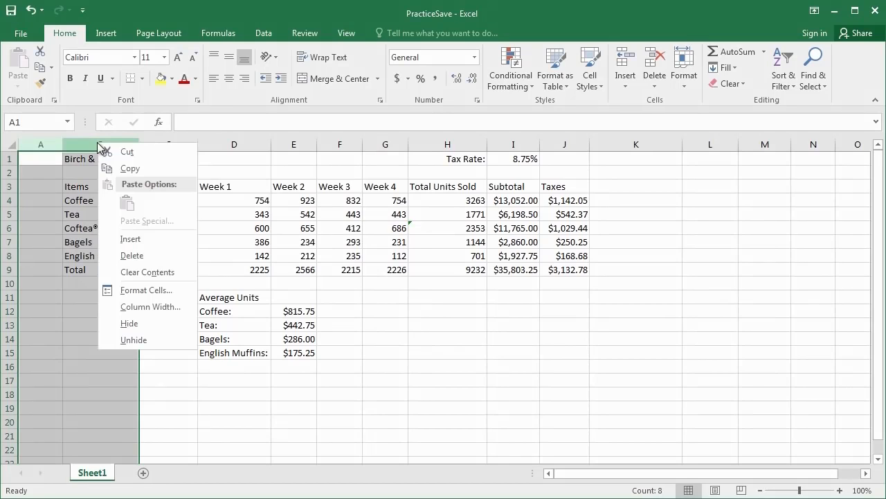
left_click(146, 238)
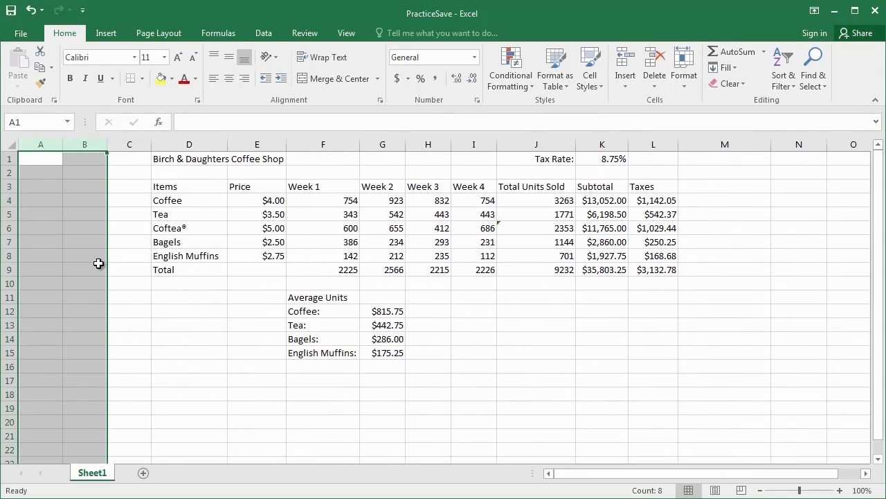
left_click(65, 232)
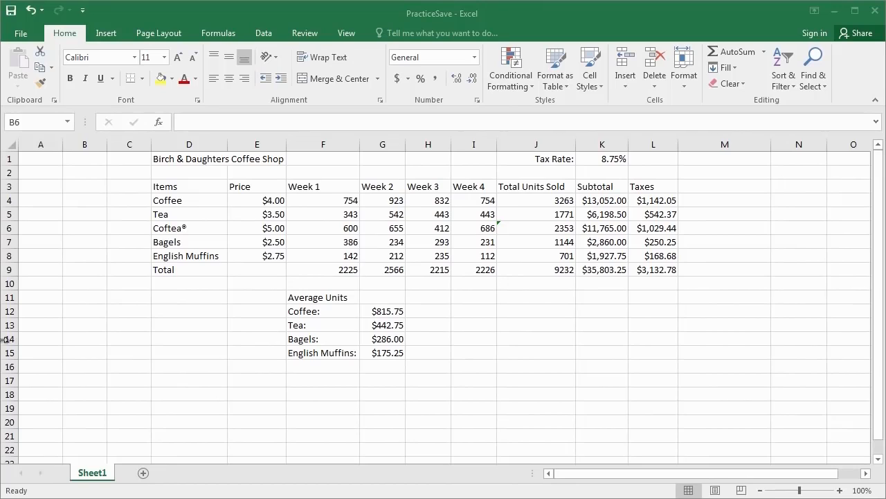
left_click(164, 235)
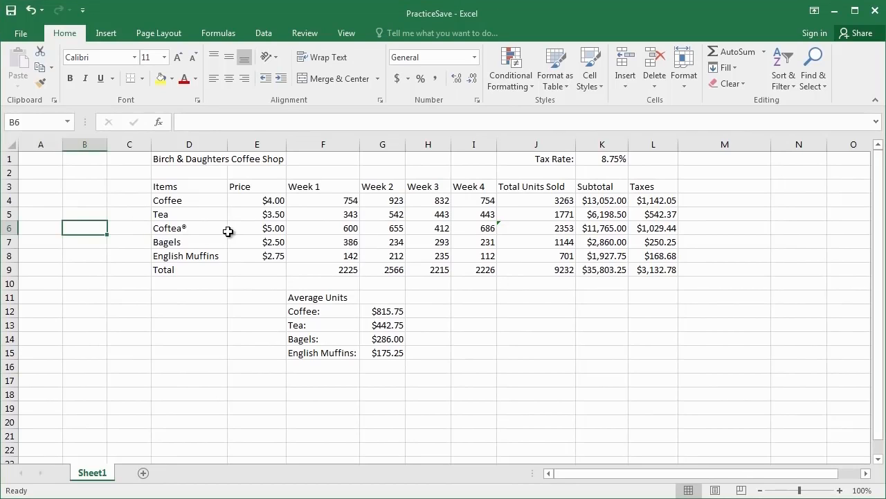
left_click_drag(139, 162, 38, 305)
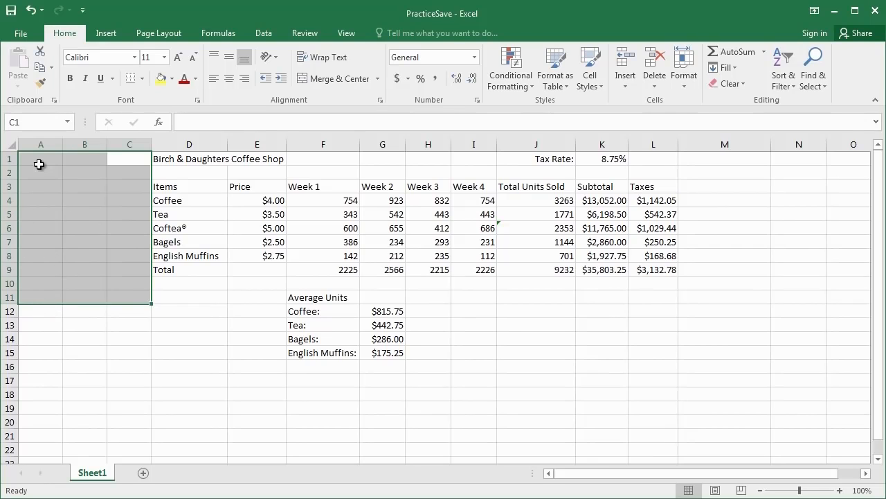
left_click(70, 183)
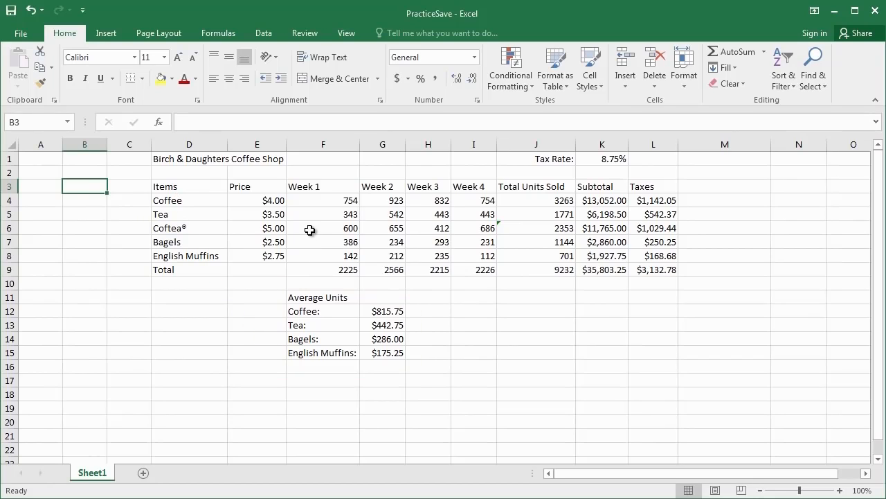
Move the Birch & Daughters Coffee Shop title from D1 to A1
left_click(176, 159)
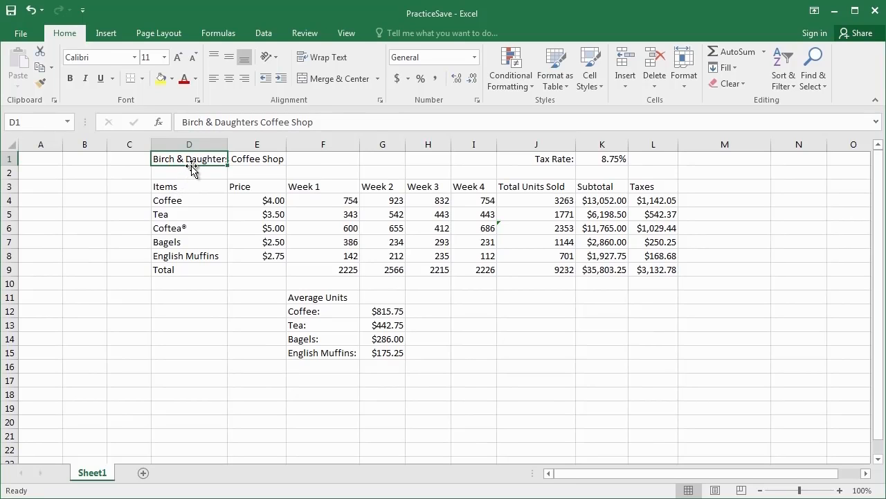
left_click_drag(191, 166, 59, 159)
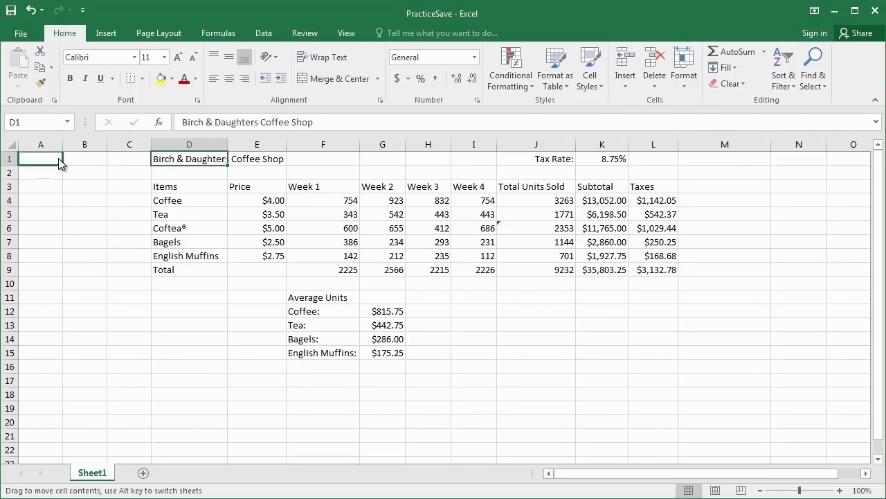
mouse_move(58, 158)
left_mouse_down()
mouse_move(72, 188)
mouse_move(59, 182)
mouse_move(73, 171)
mouse_move(46, 168)
left_mouse_up()
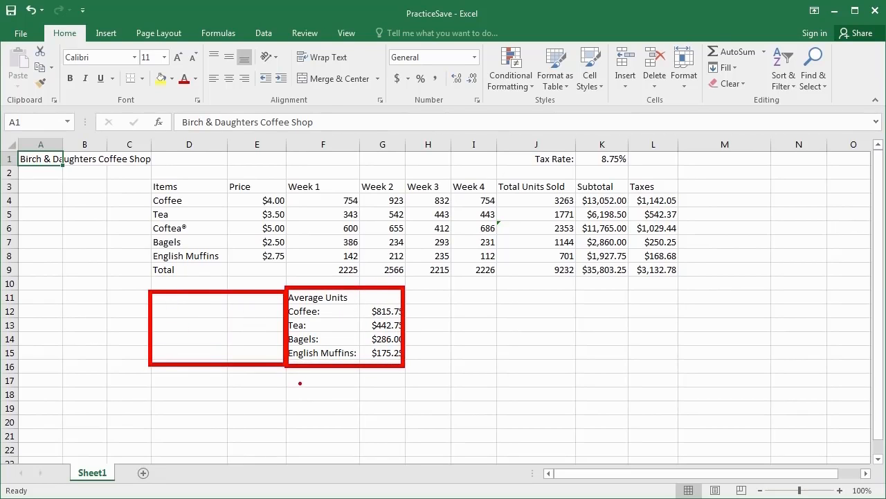
Cut the Average Units block F11:G15 and paste it starting at D11, beneath the Items column
left_click(306, 298)
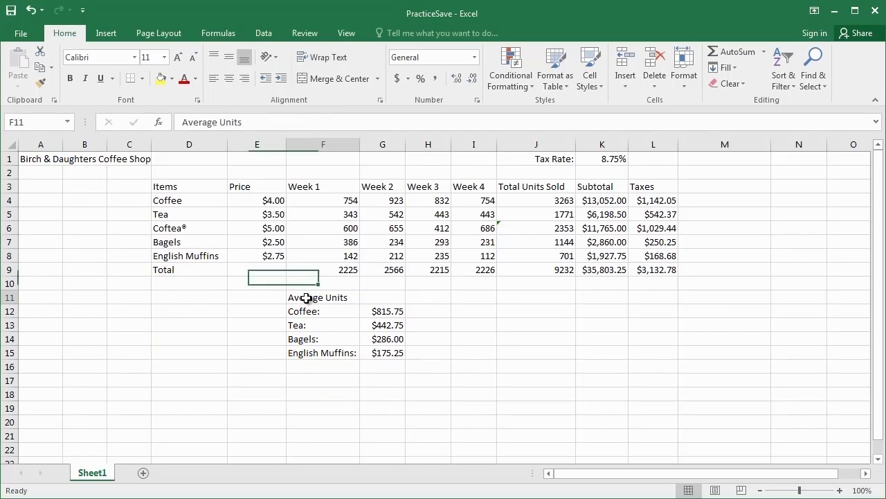
left_click_drag(306, 298, 366, 362)
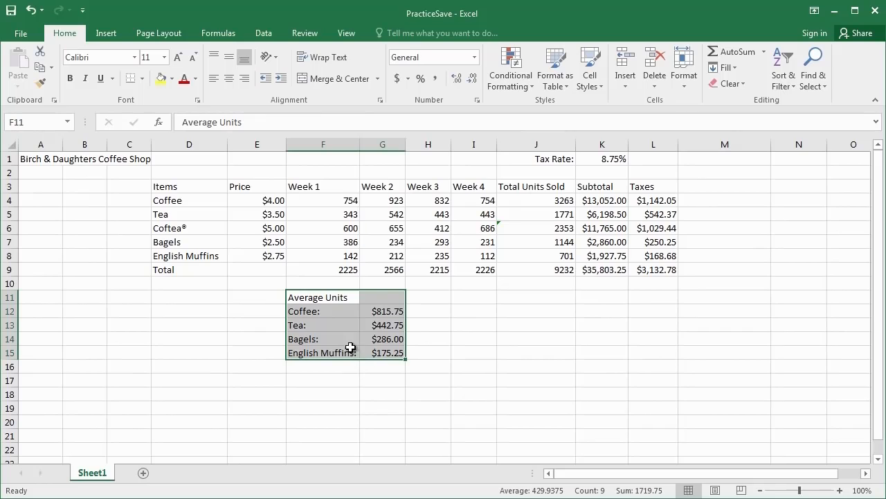
left_click(72, 78)
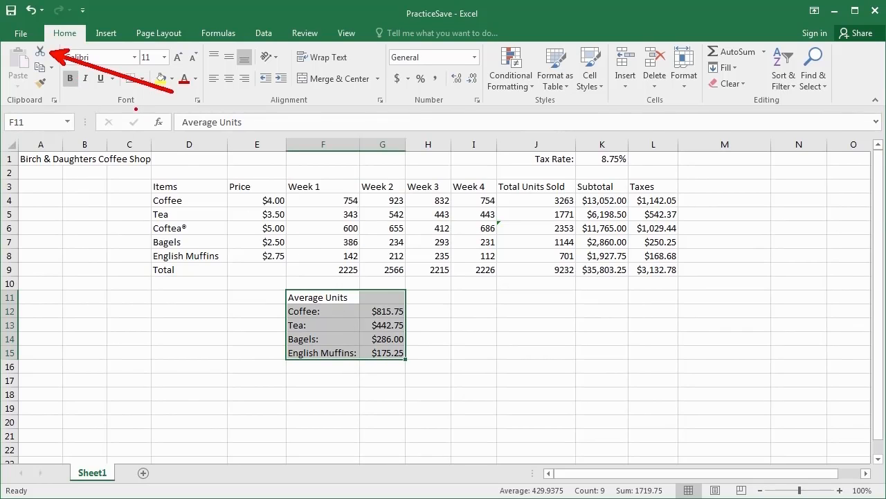
left_click(39, 59)
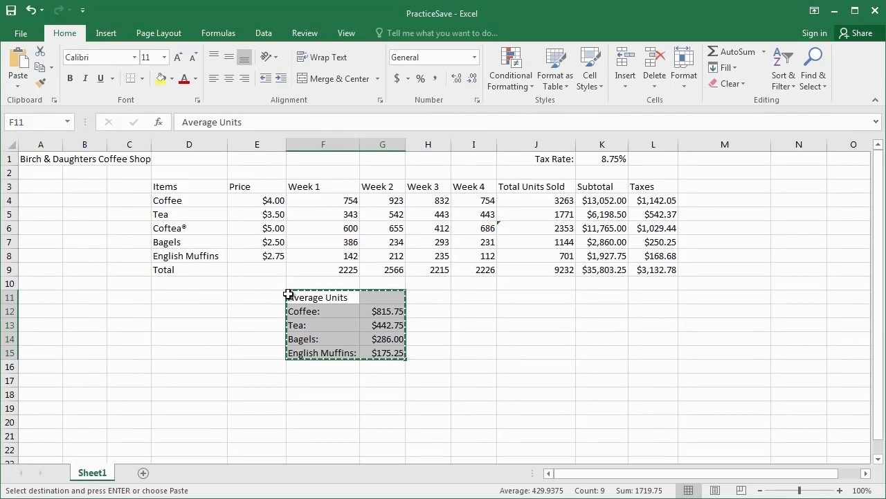
left_click(190, 298)
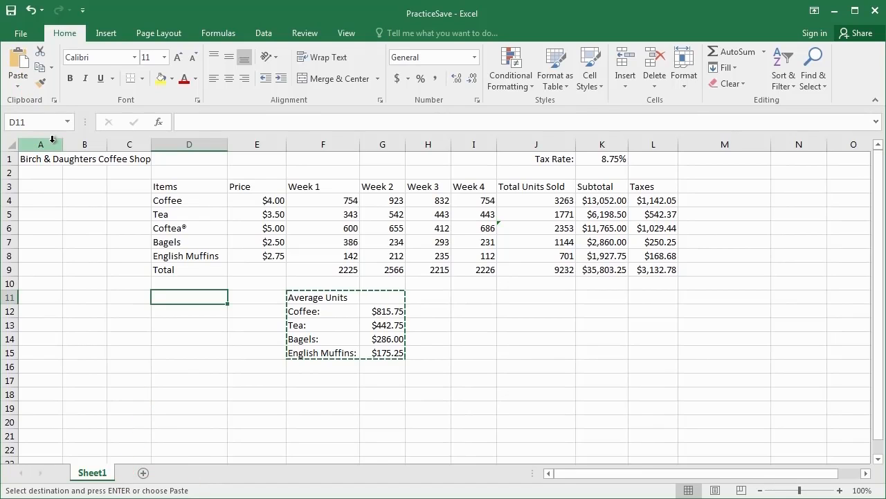
key("Return")
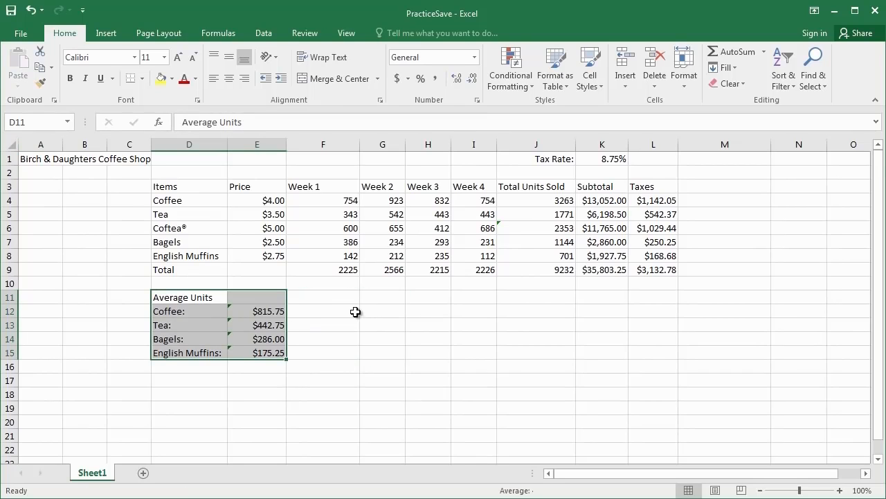
left_click(331, 301)
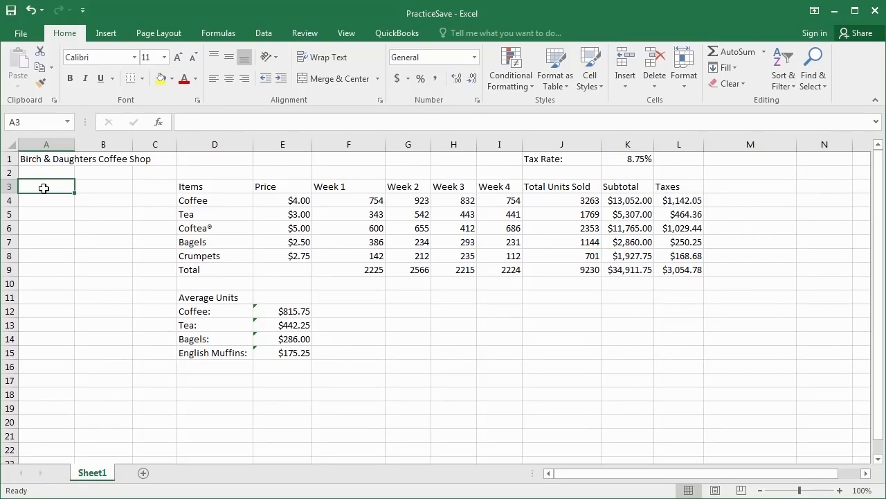
Enter the heading Notes in A3 and Sunday beneath it in A4
type("Notes")
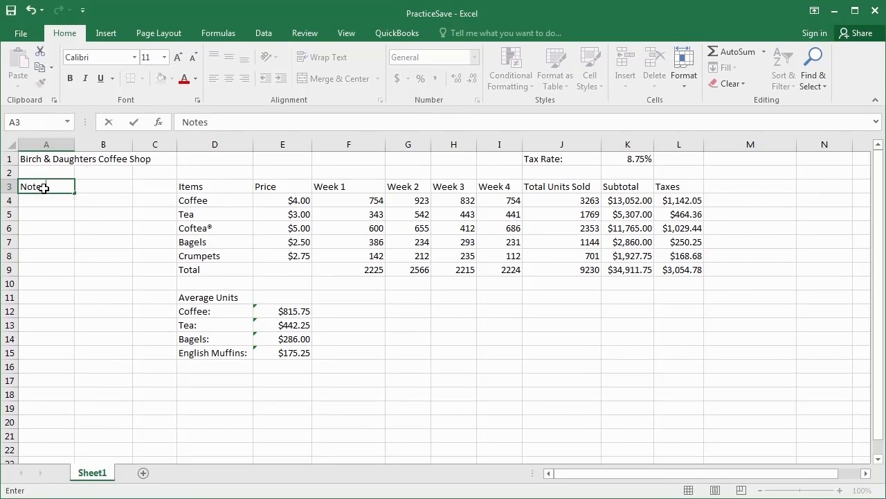
key("Return")
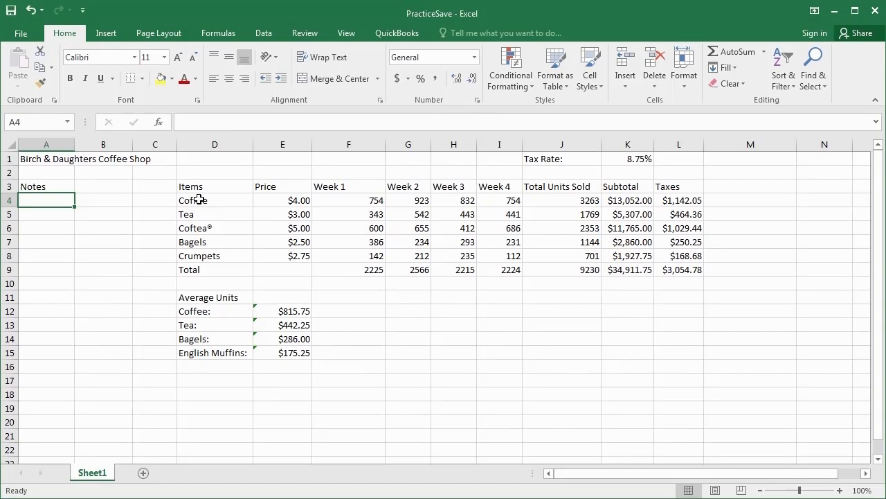
type("Sunday")
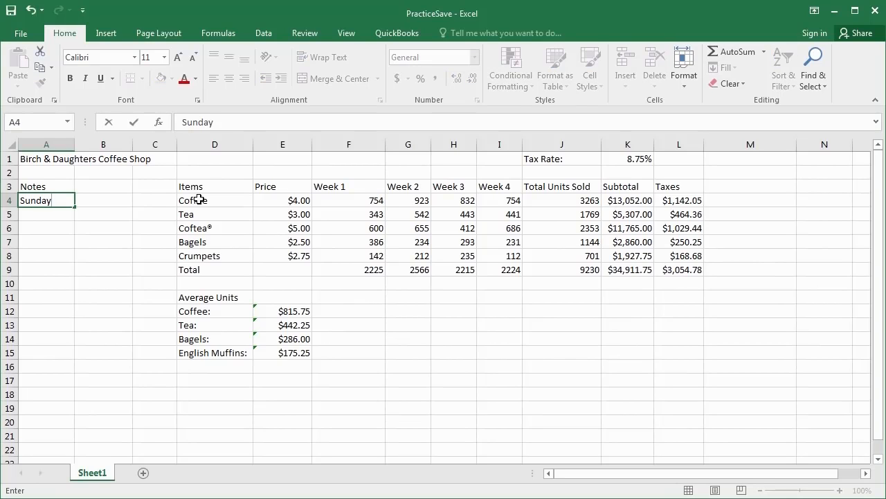
key("Return")
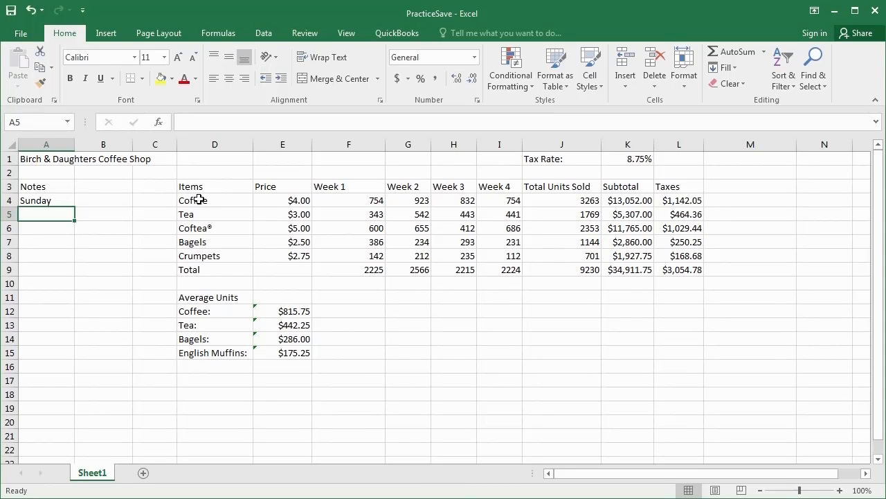
Fill the weekday series from Sunday in A4 down to Saturday in A10
left_click(60, 196)
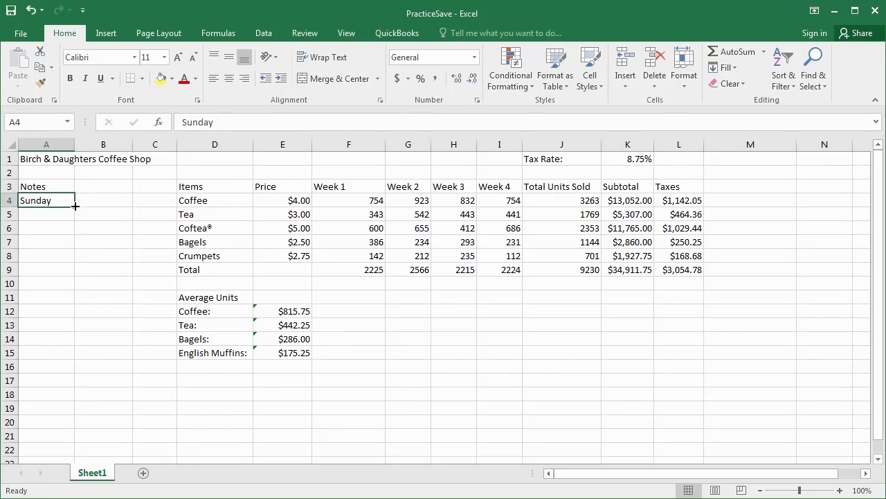
left_click_drag(75, 206, 73, 218)
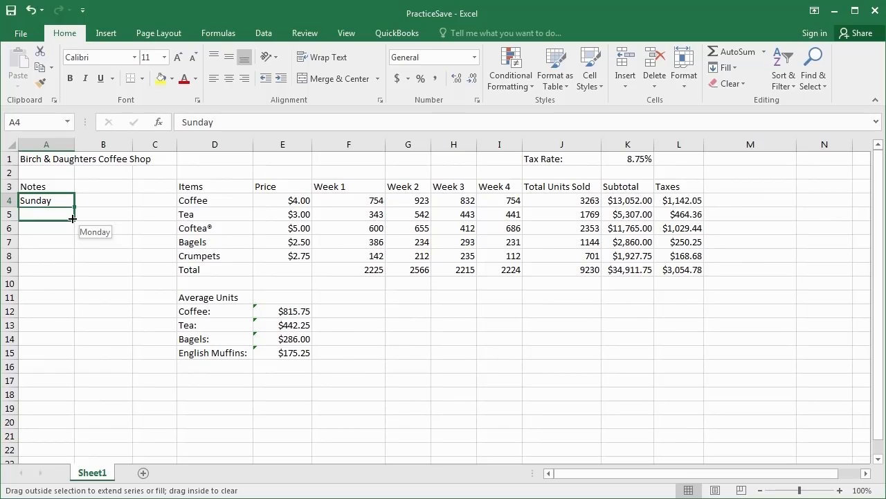
left_click_drag(73, 218, 67, 288)
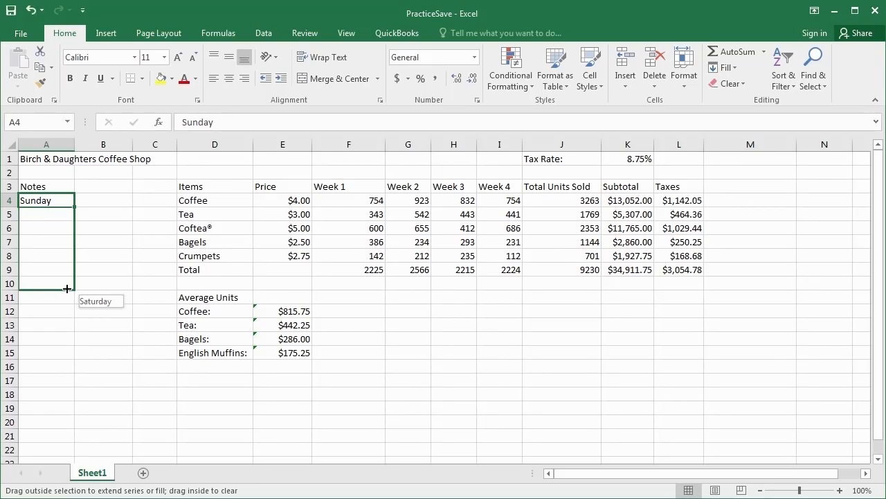
left_click_drag(66, 288, 74, 288)
left_click_drag(74, 288, 75, 289)
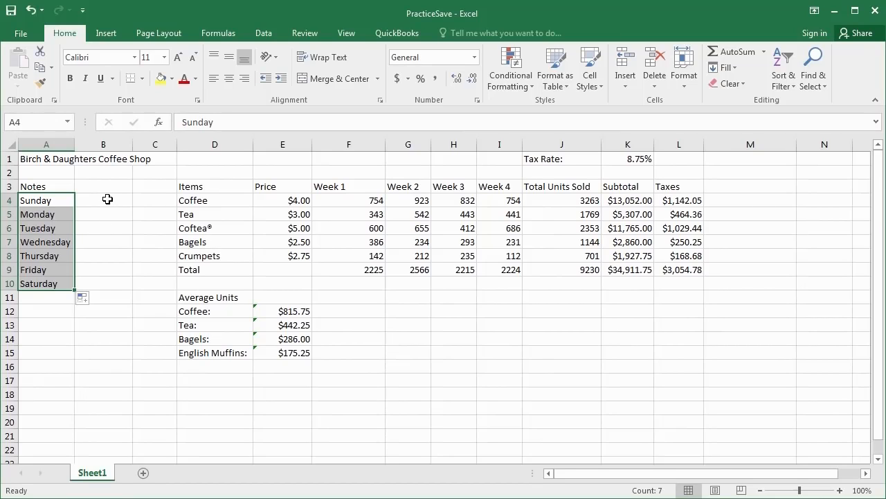
Enter the date 11/25/2015 in B4 beside Sunday
left_click(108, 199)
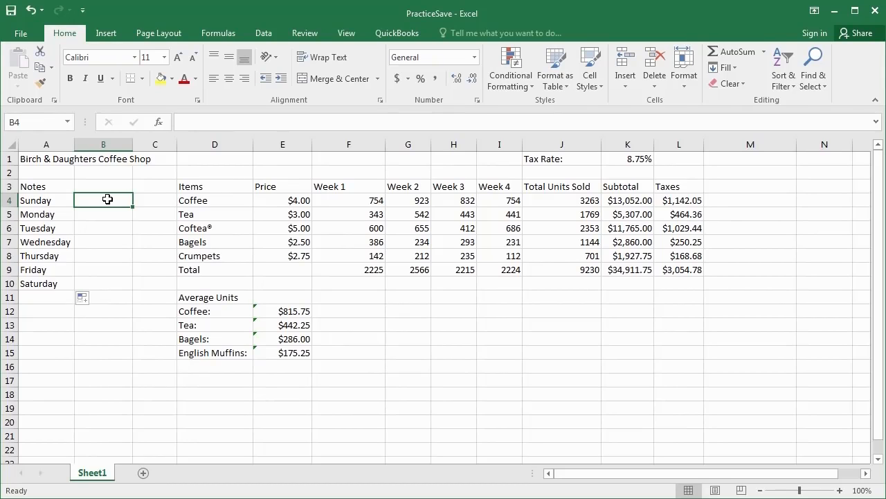
type("11/25/")
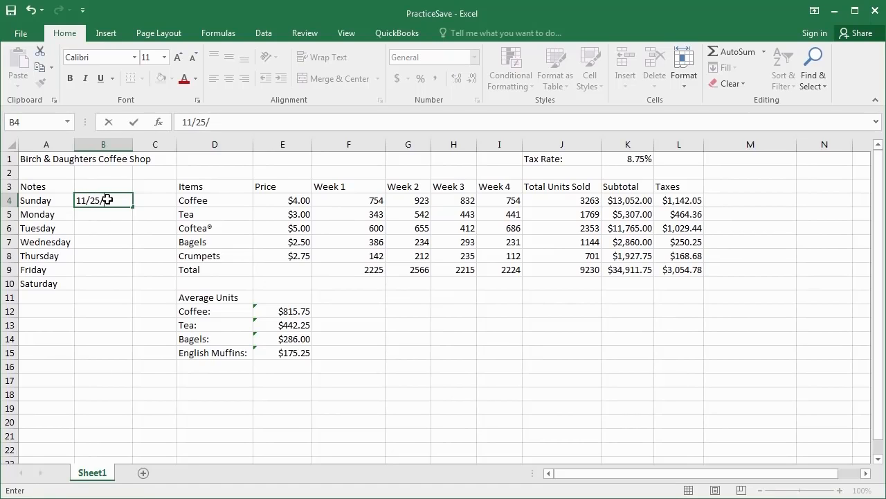
type("2015")
key("Return")
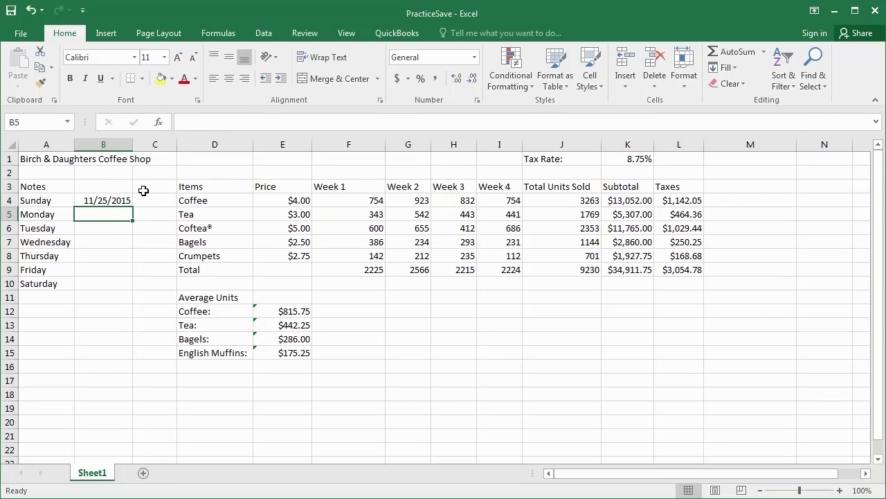
Fill the date series from B4 down to B10 so each weekday has a consecutive date
left_click(115, 201)
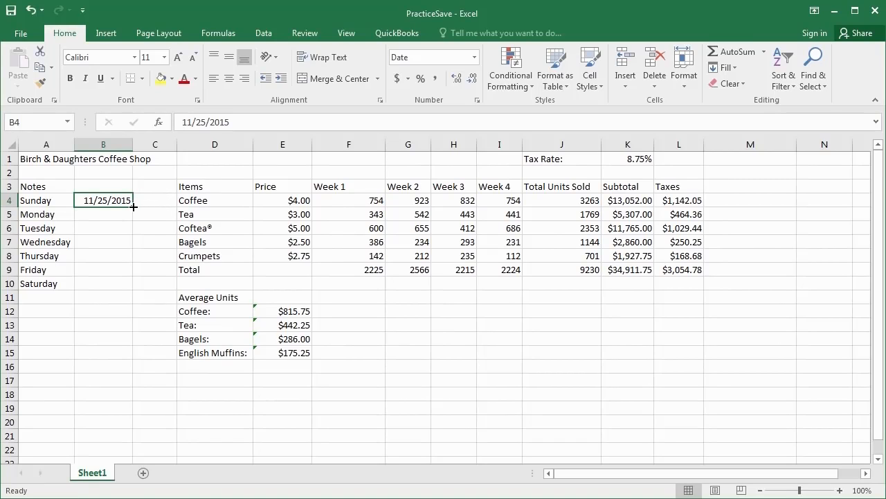
left_click_drag(133, 206, 132, 217)
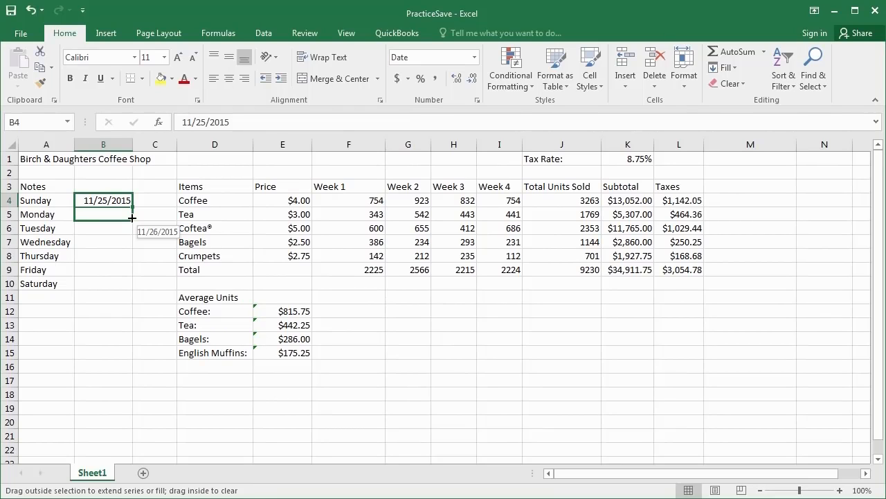
left_click_drag(132, 218, 122, 274)
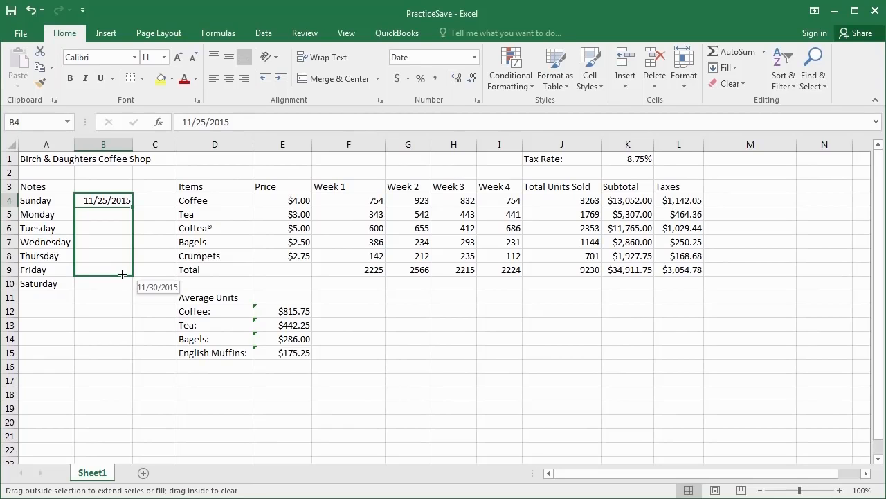
left_click_drag(123, 275, 128, 288)
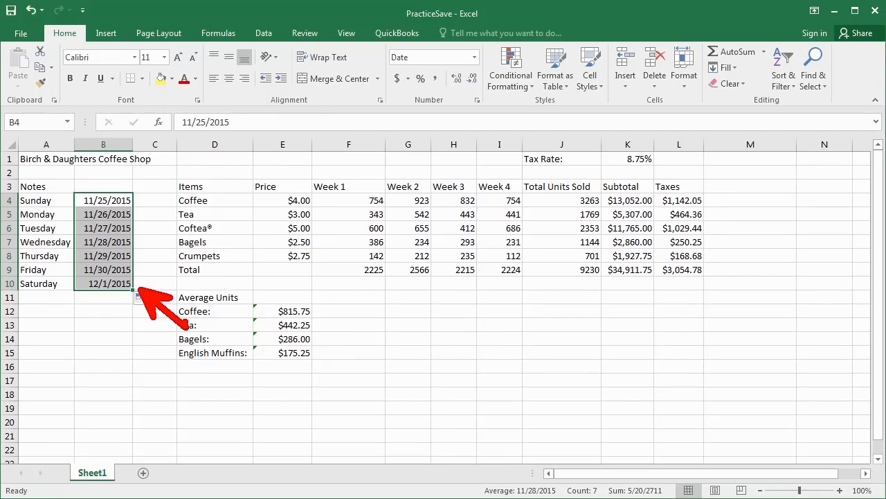
left_click(153, 254)
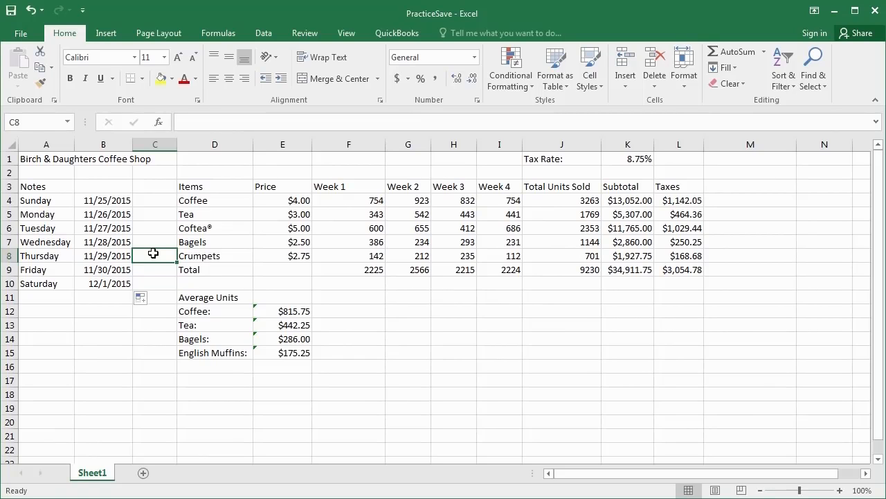
Replace the weekday in A4 with Sun and fill the abbreviated weekday series down to A10
left_click(50, 199)
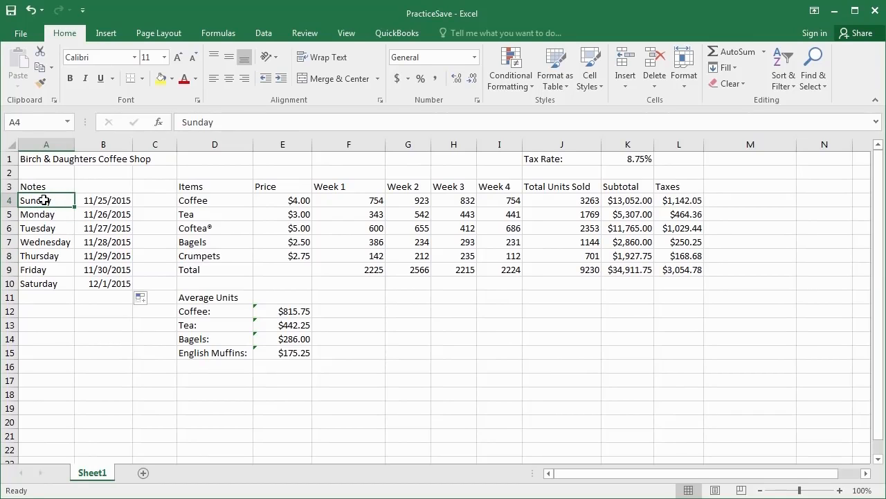
type("Sun")
key("Return")
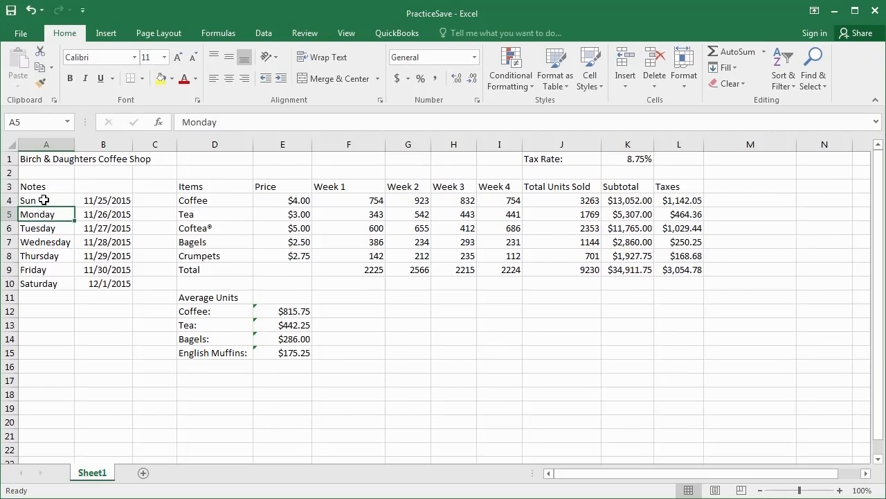
left_click(44, 200)
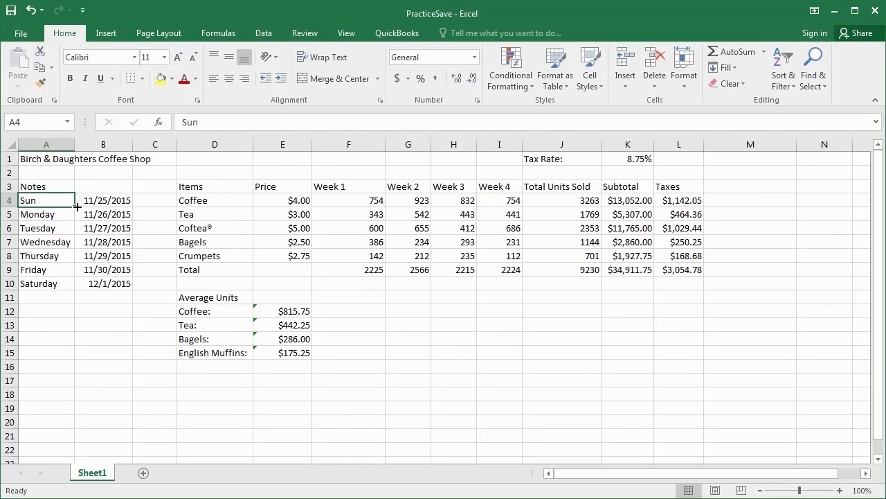
left_click_drag(75, 206, 65, 287)
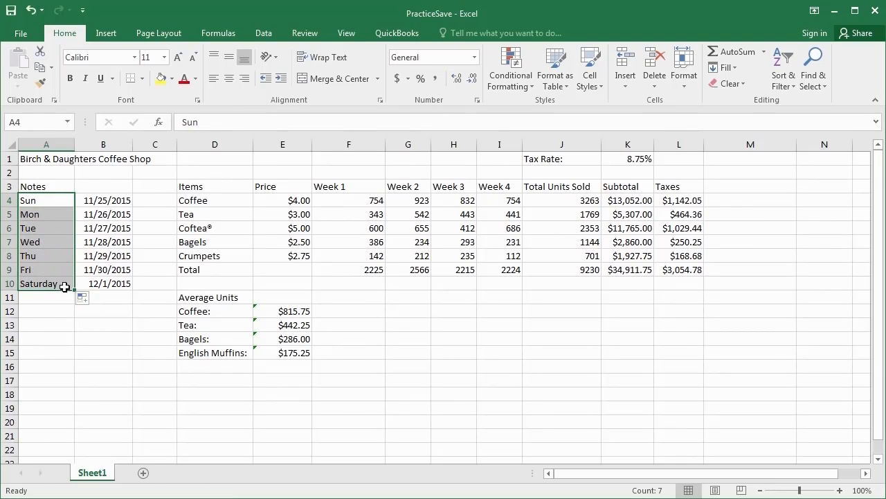
left_click(55, 309)
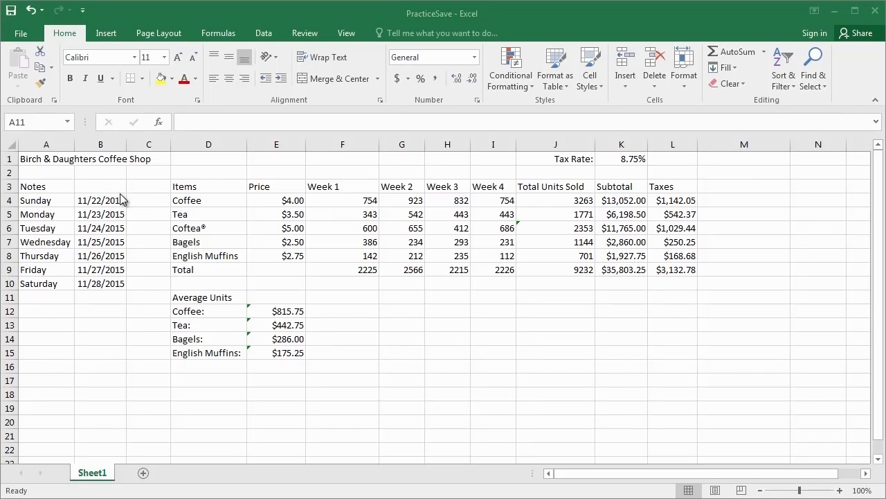
left_click(57, 166)
left_click(68, 185)
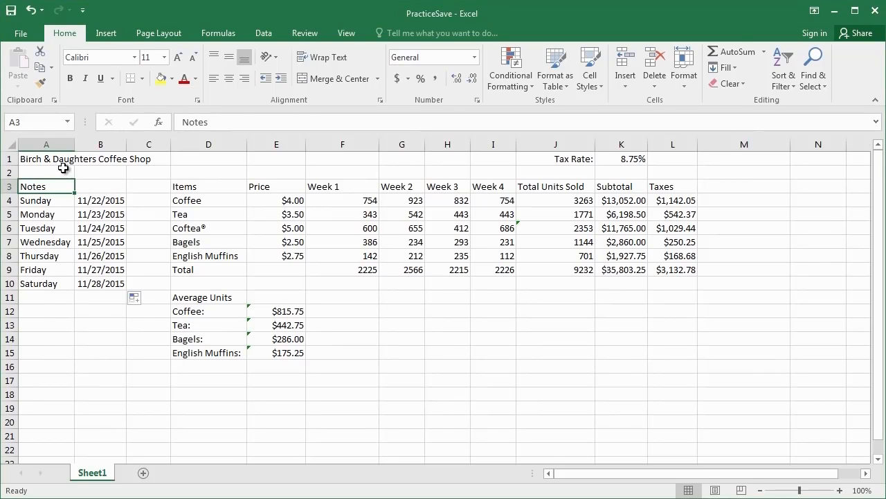
Apply the Title cell style to the Birch & Daughters Coffee Shop heading in A1
left_click(63, 160)
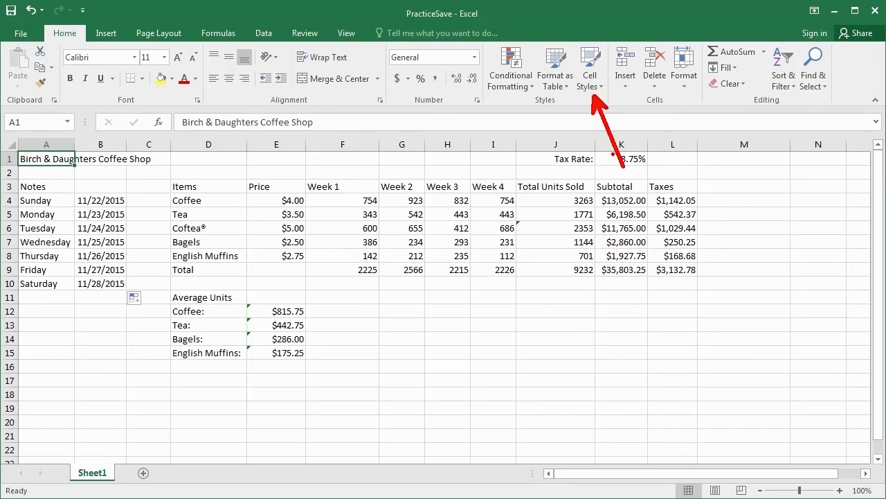
left_click(592, 81)
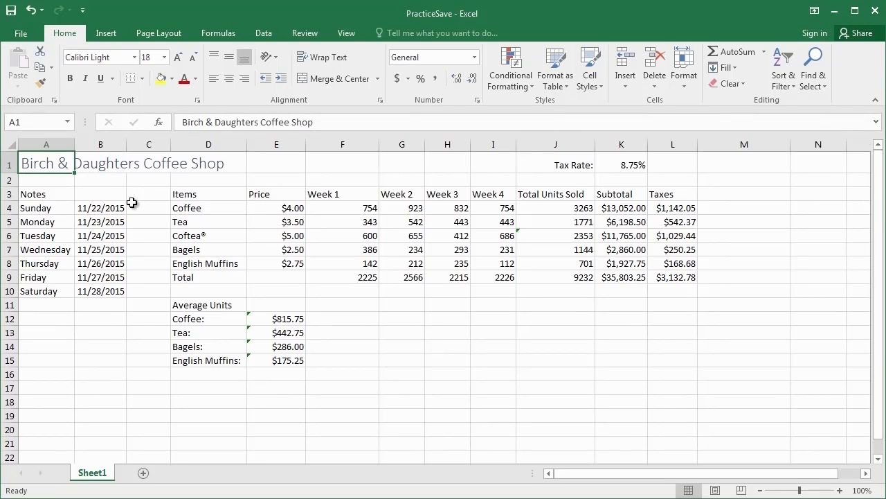
left_click(33, 177)
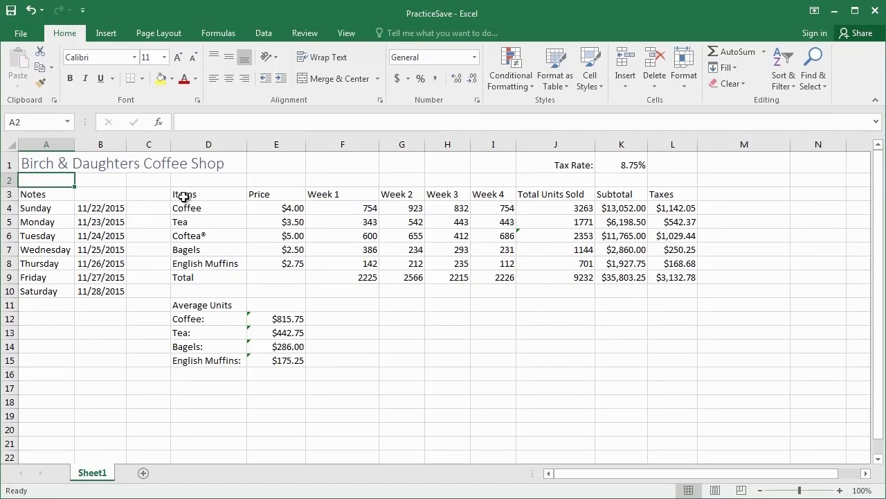
Apply the Heading 3 cell style to the column headers from Items to Taxes in D3:L3
left_click_drag(184, 196, 656, 194)
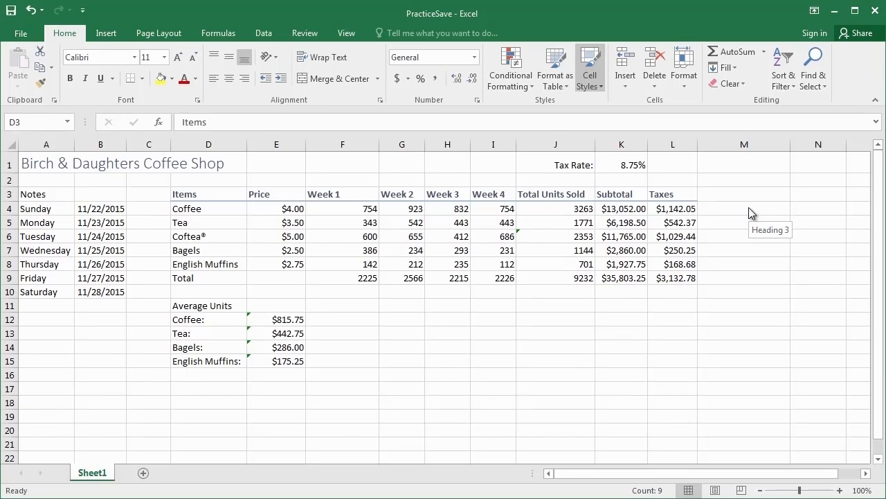
left_click(749, 207)
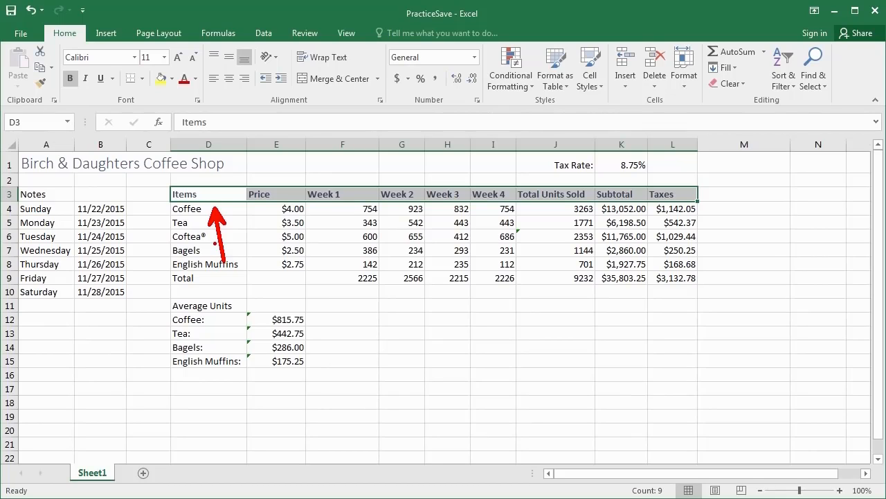
left_click(339, 222)
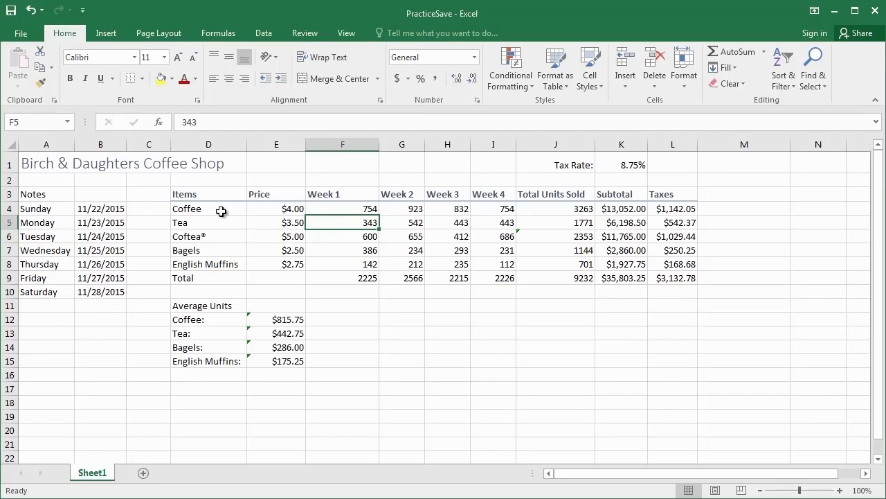
Apply the Heading 4 cell style to the item names from Coffee to English Muffins in D4:D8
left_click_drag(211, 209, 213, 264)
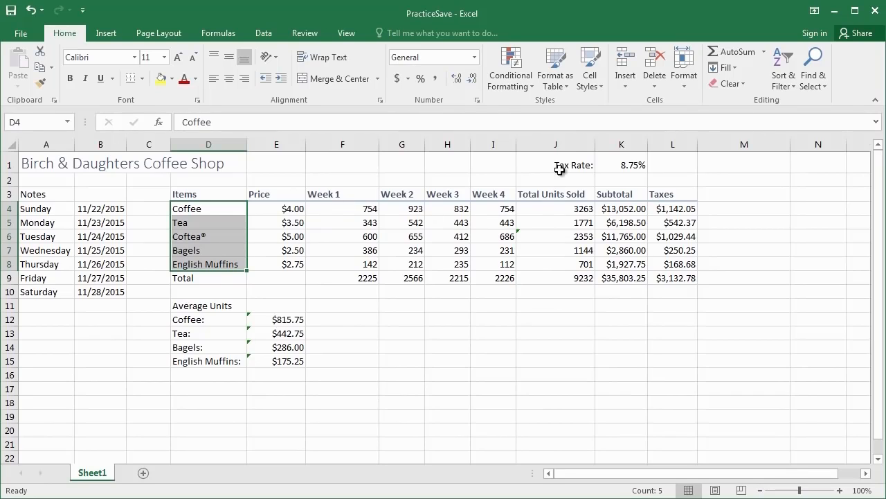
left_click(592, 88)
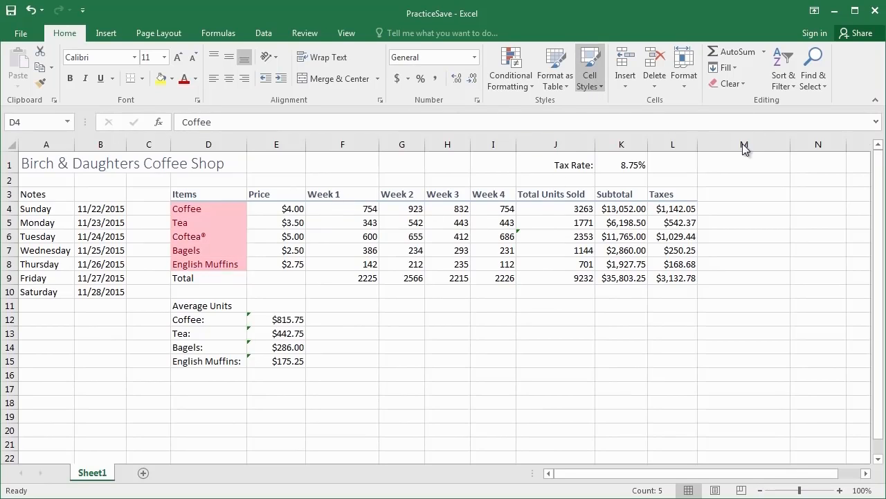
left_click(824, 205)
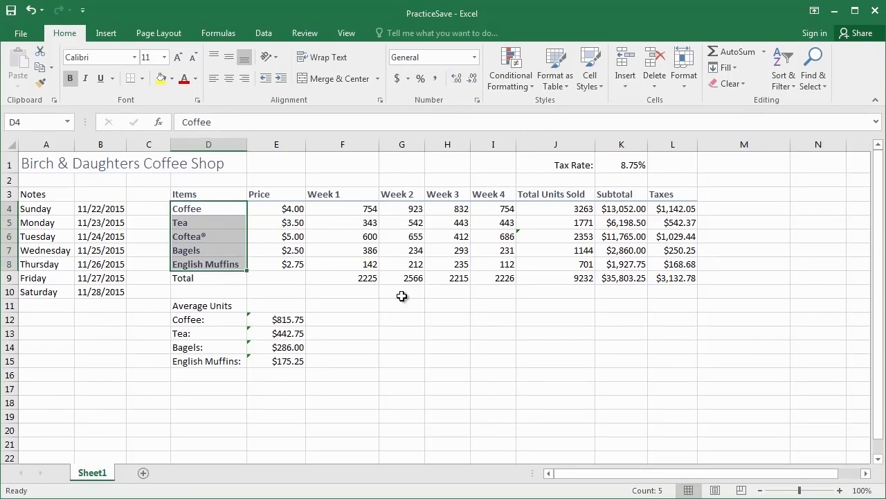
left_click(449, 291)
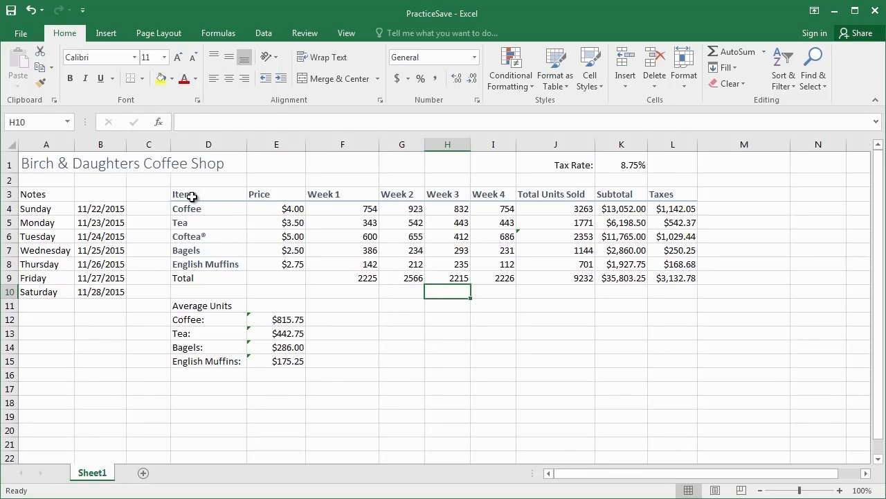
left_click_drag(238, 194, 628, 198)
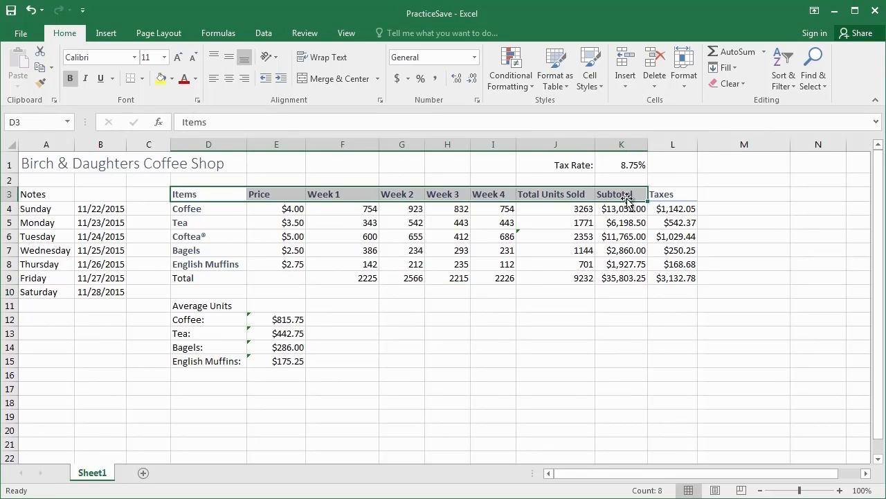
left_click_drag(200, 210, 196, 262)
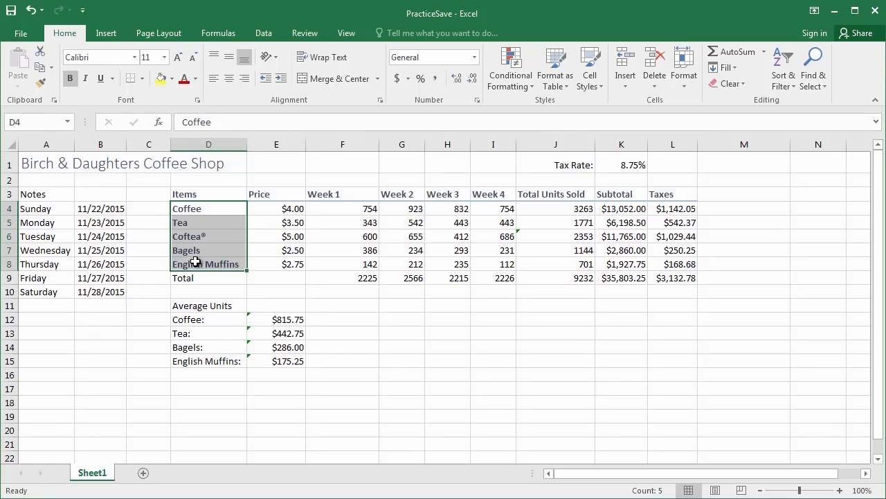
left_click(363, 315)
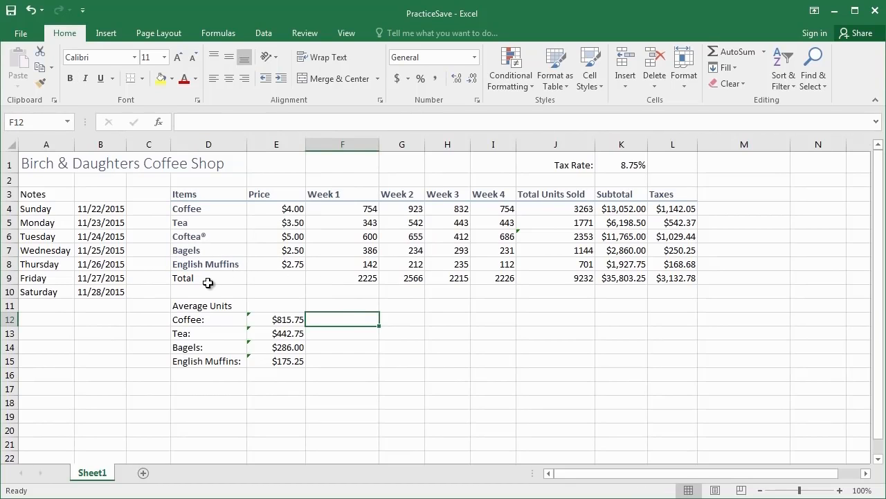
Apply the Total cell style to the Total row in D9:L9
left_click(243, 279)
left_click_drag(245, 279, 658, 280)
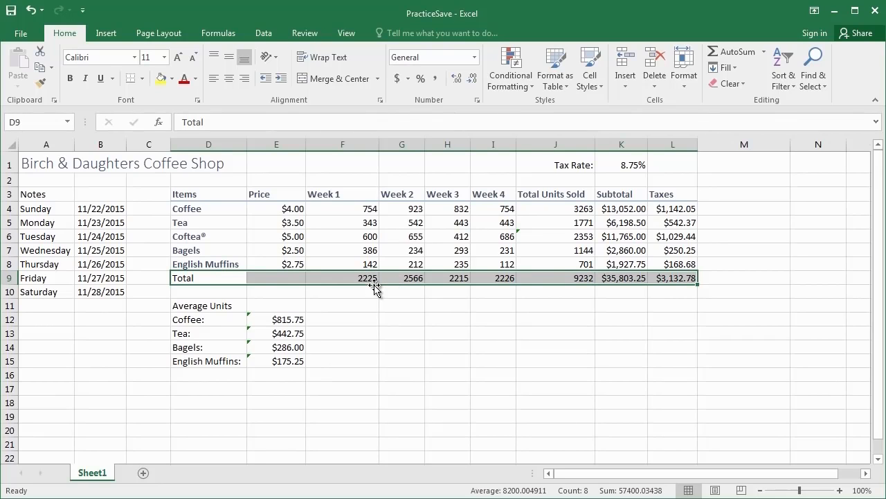
left_click(593, 88)
left_click(738, 227)
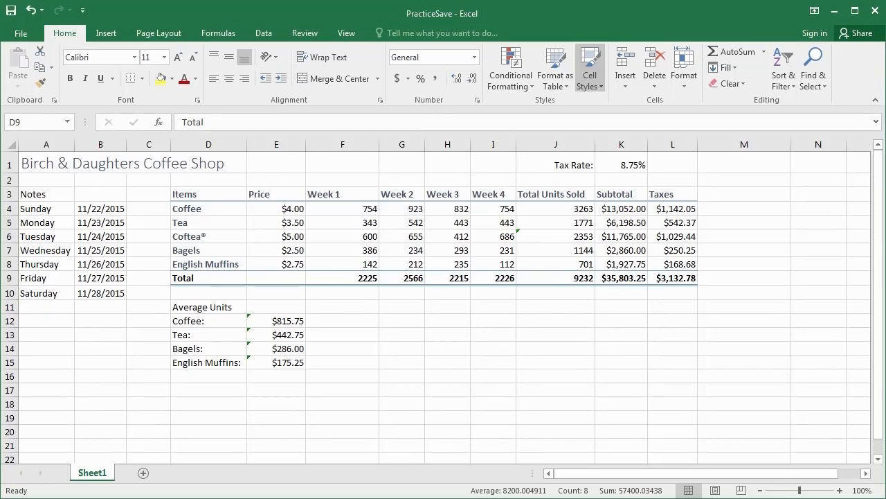
left_click(453, 315)
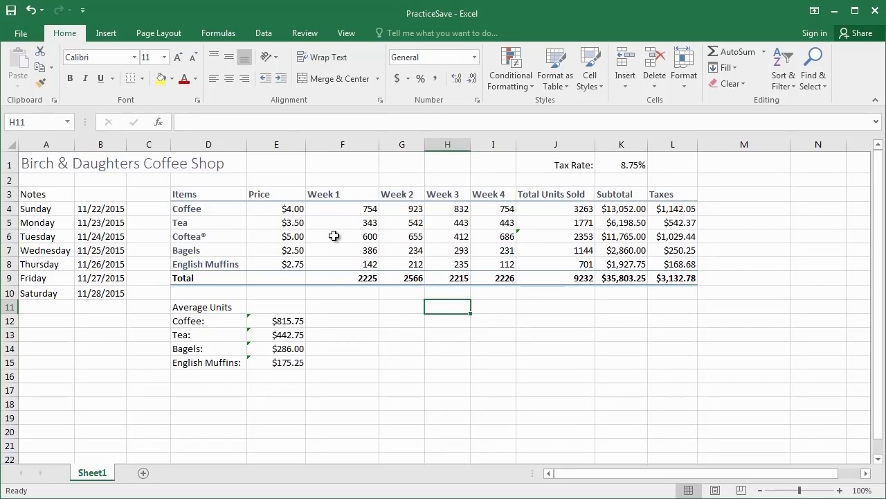
Apply the orange Input cell style to the weekly unit figures in F4:I8
left_click_drag(305, 200, 516, 272)
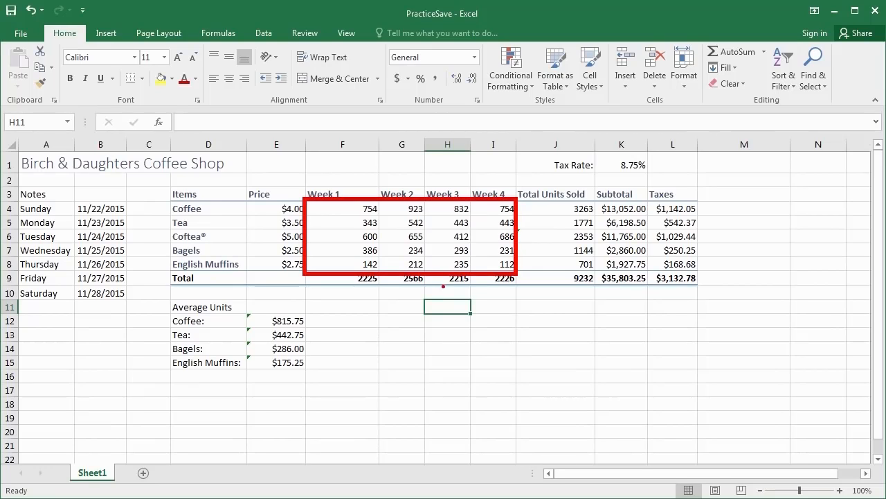
left_click_drag(444, 278, 458, 383)
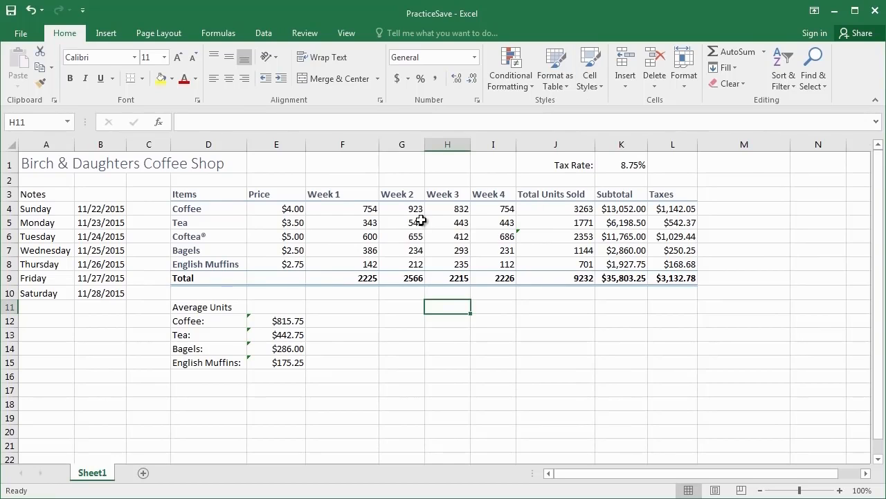
left_click_drag(340, 208, 494, 258)
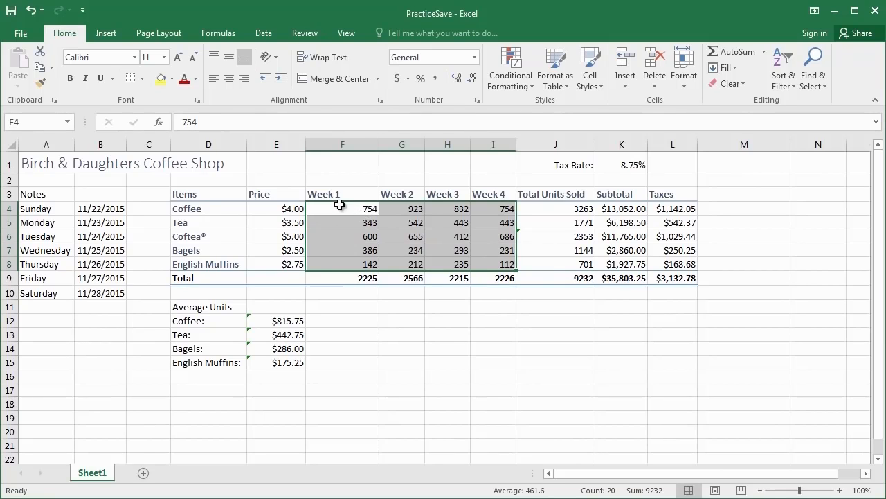
left_click(590, 82)
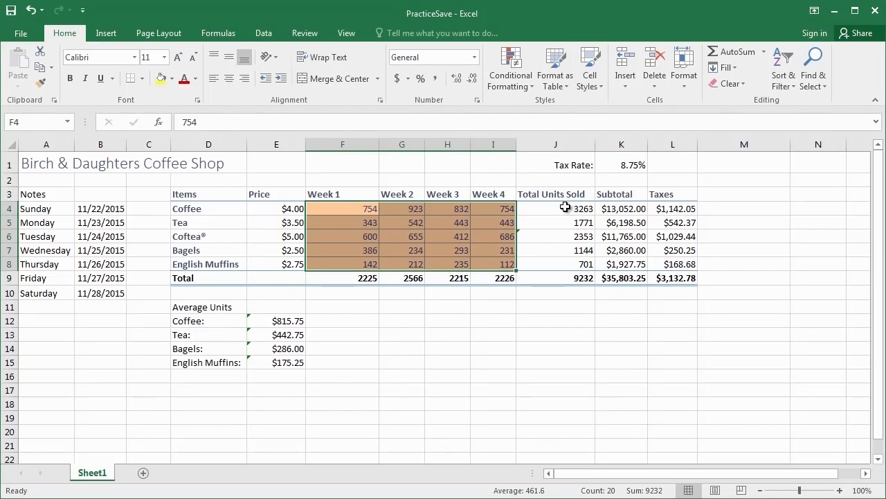
Apply the grey Output cell style to the Total Units Sold, Subtotal and Taxes figures in J4:L8
left_click_drag(580, 207, 665, 259)
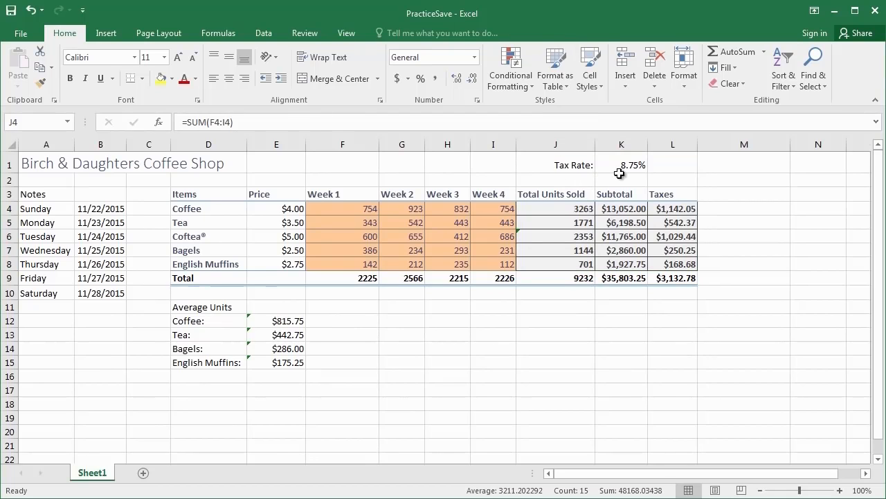
left_click(788, 222)
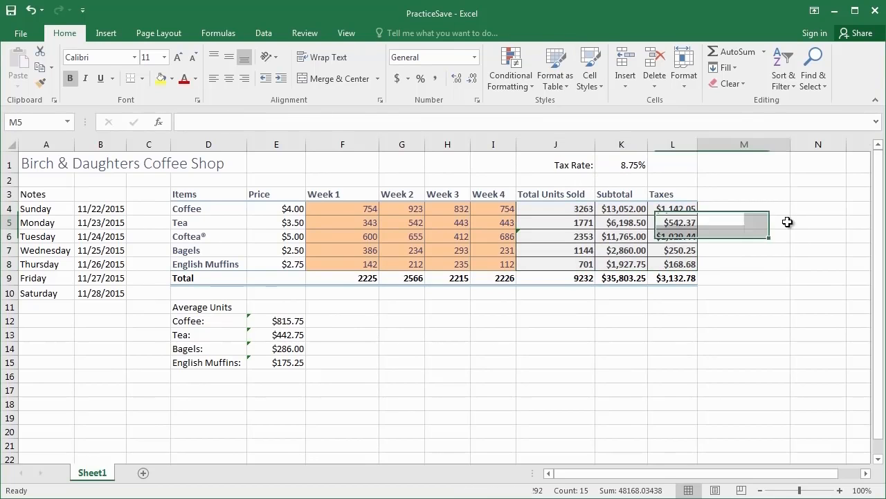
left_click(462, 240)
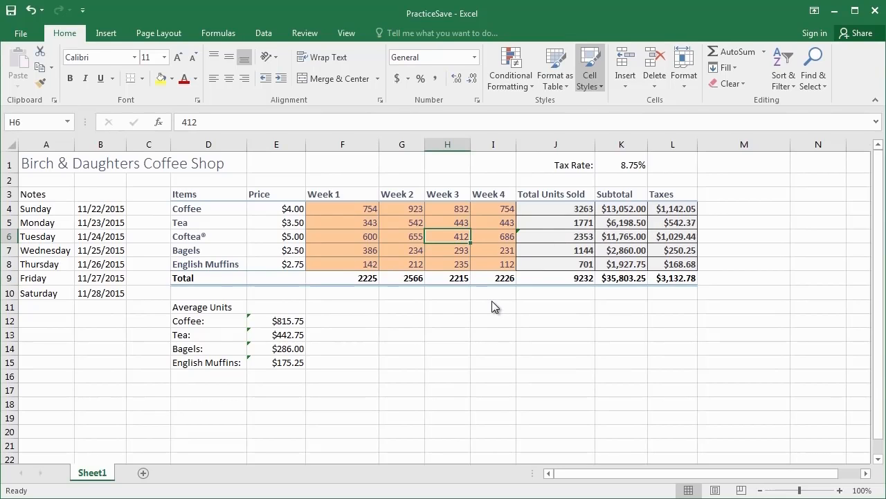
left_click(589, 69)
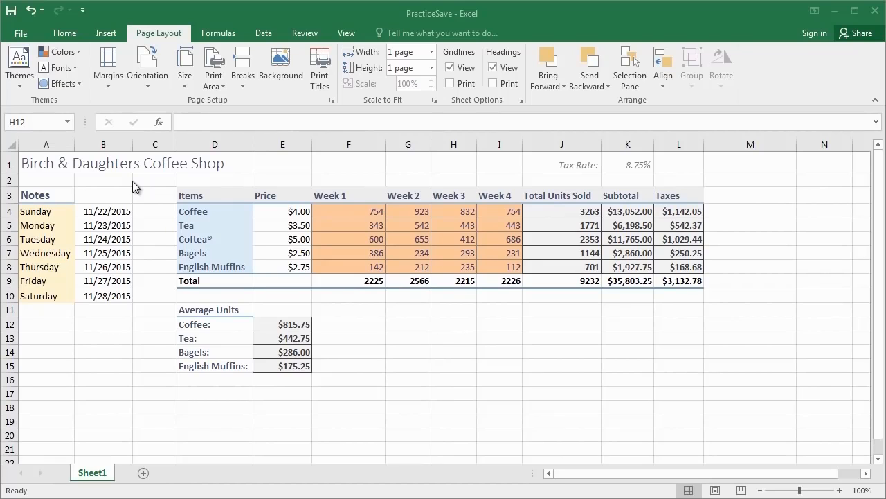
Preview the available workbook themes on the sheet and apply the Ion theme
left_click(63, 35)
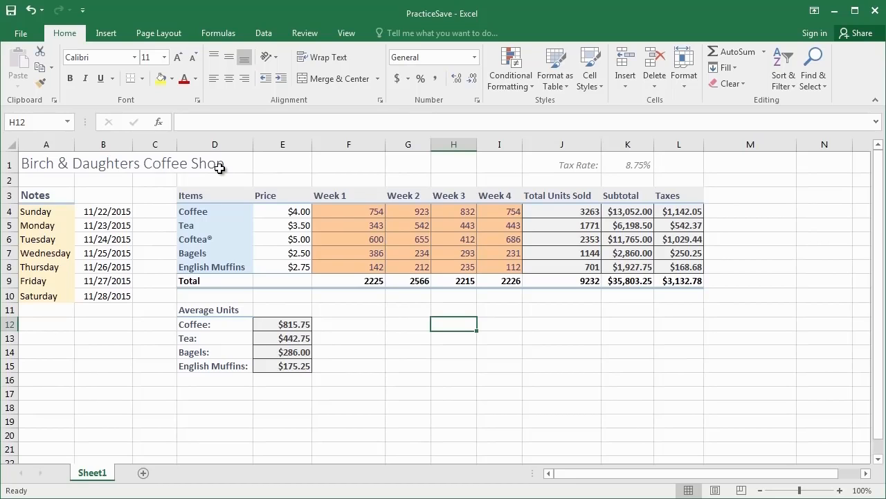
left_click(176, 40)
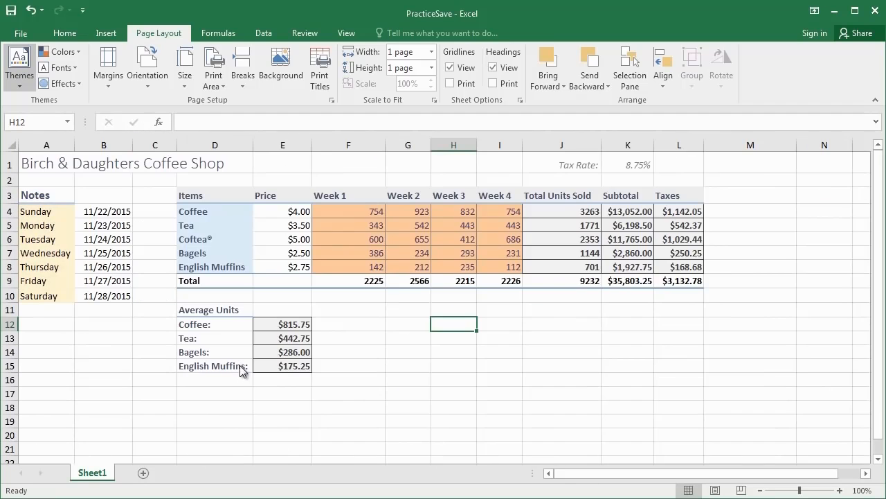
left_click_drag(234, 396, 454, 176)
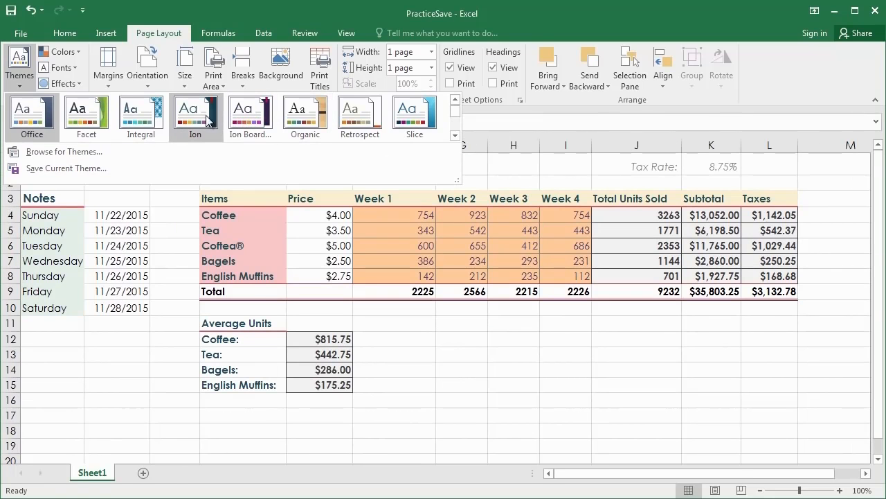
scroll(195, 118, "down", 1)
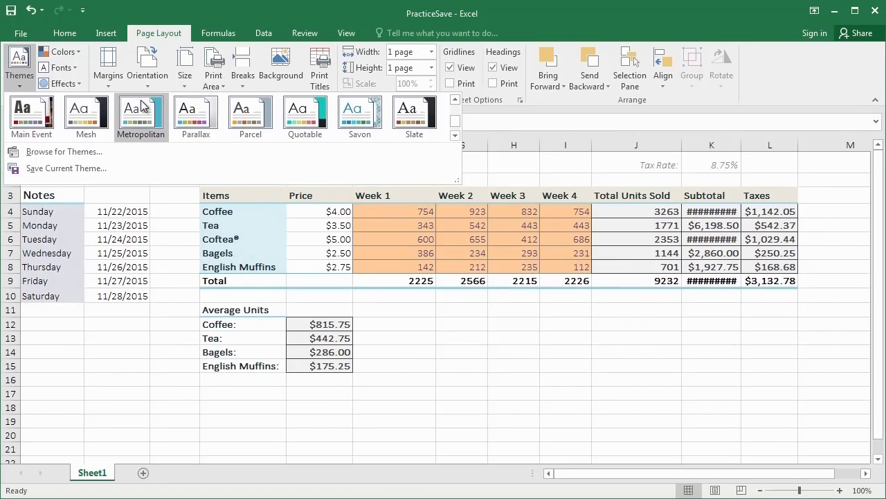
scroll(43, 112, "down", 2)
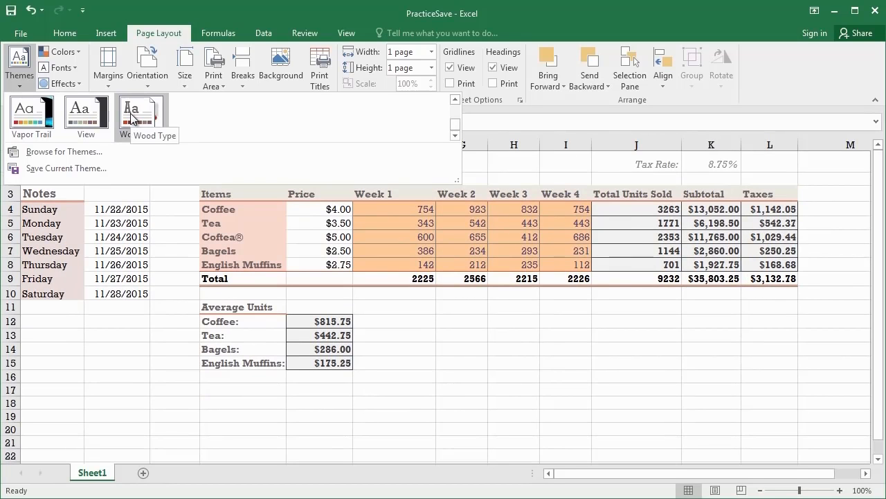
scroll(132, 118, "up", 2)
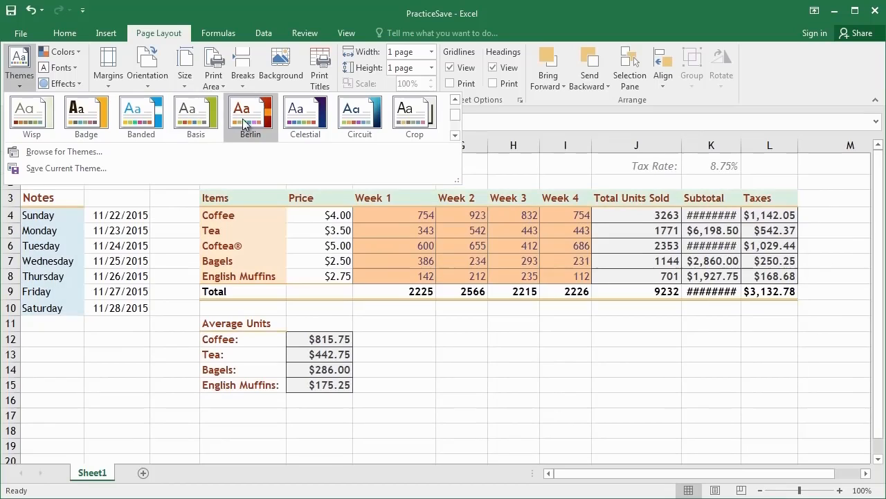
scroll(243, 123, "up", 2)
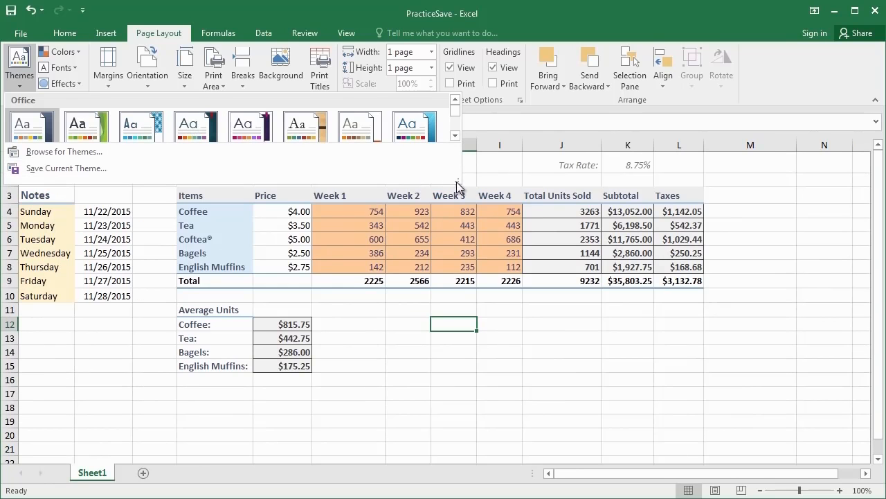
left_click_drag(458, 181, 458, 191)
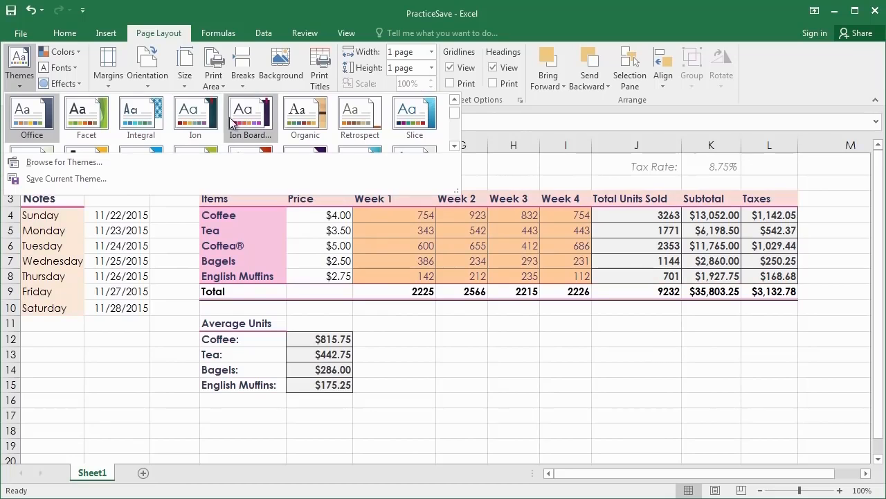
left_click(191, 114)
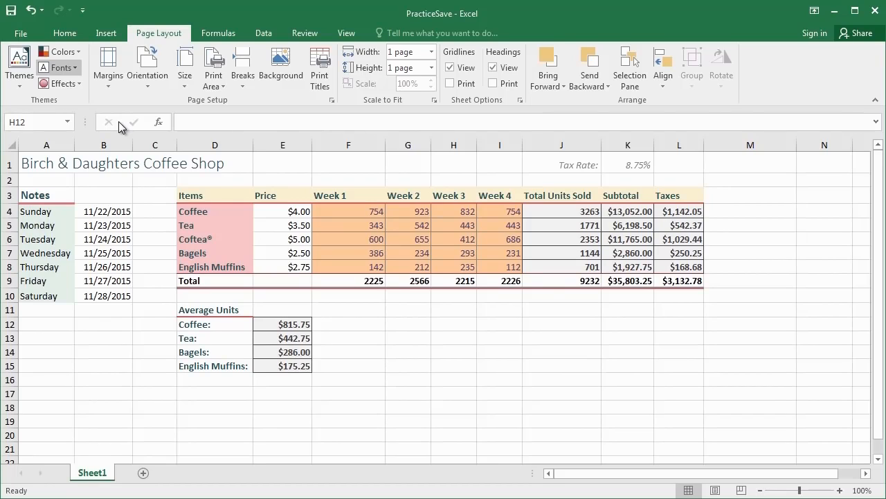
Save the workbook's current theme as a custom Office theme named after its owner
key("Escape")
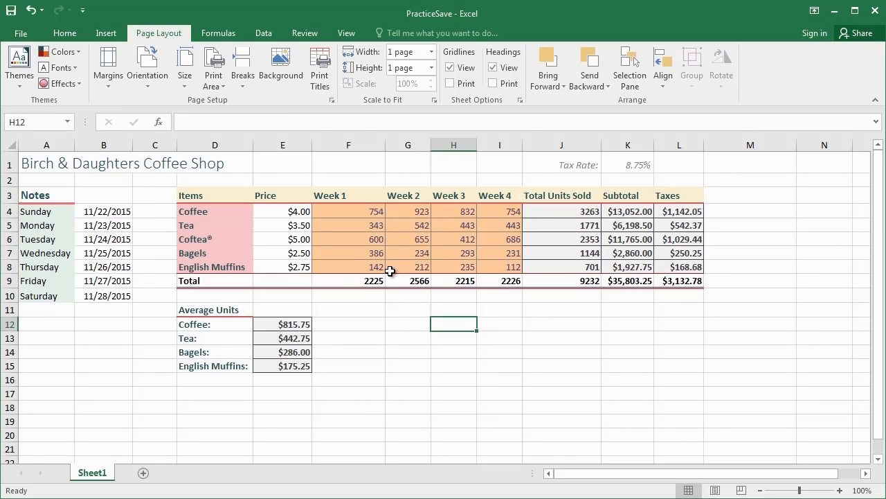
left_click(18, 89)
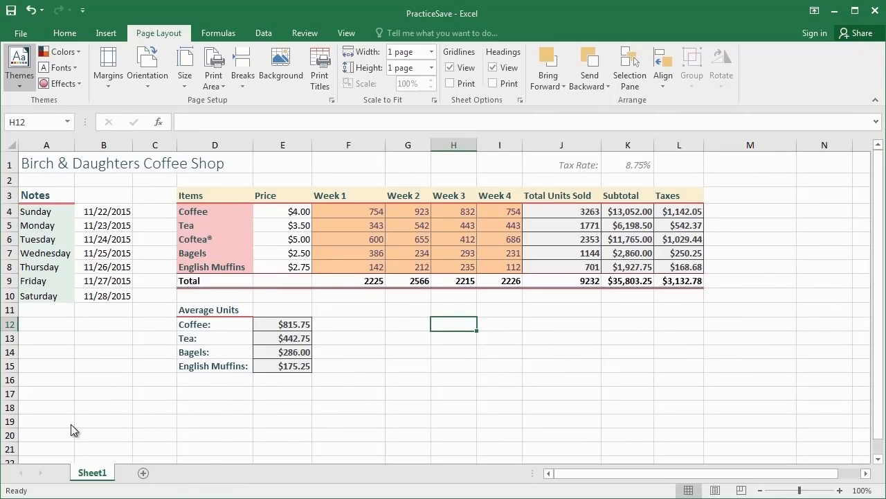
left_click(57, 383)
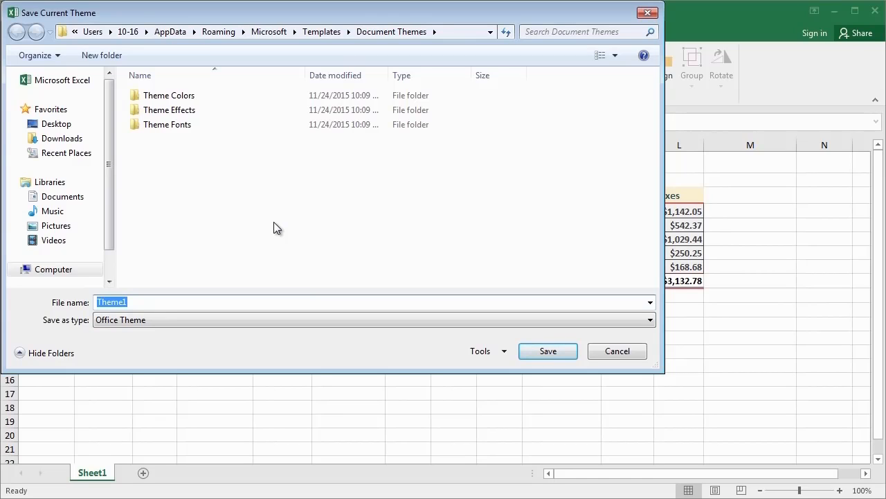
type("Sean's Theme")
key("Return")
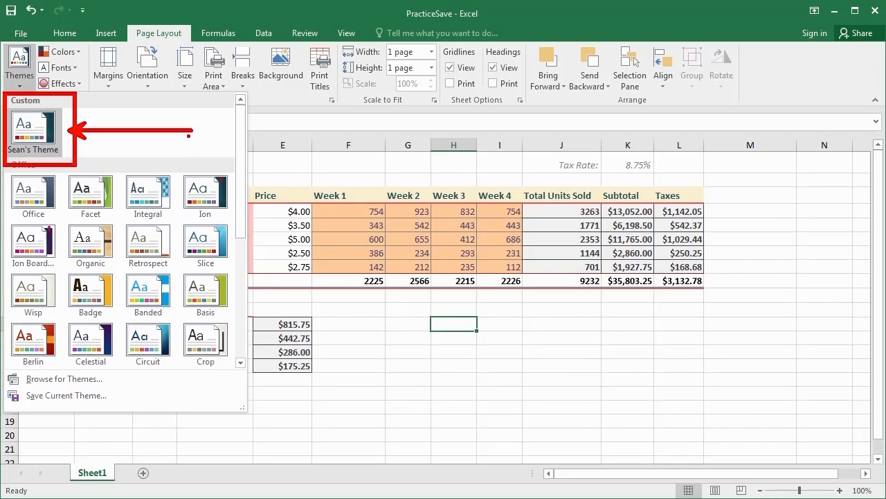
key("Escape")
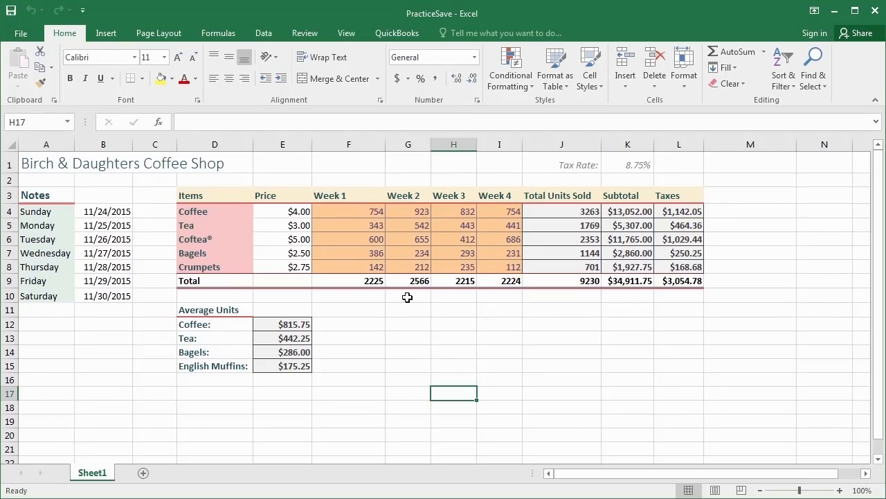
Clear the weekly unit figures from F4:I8, keeping the cell formatting
key("ctrl+2")
mouse_move(311, 200)
left_mouse_down()
mouse_move(465, 242)
mouse_move(529, 277)
left_mouse_up()
left_click_drag(346, 211, 496, 266)
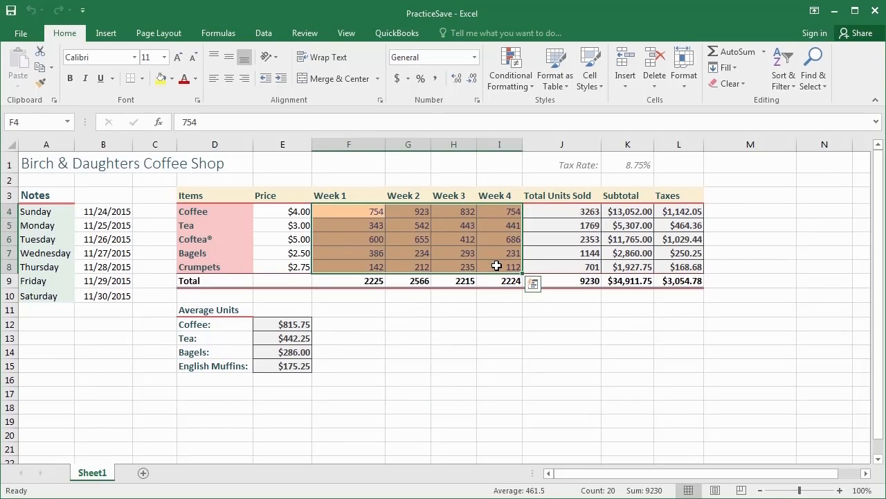
key("Delete")
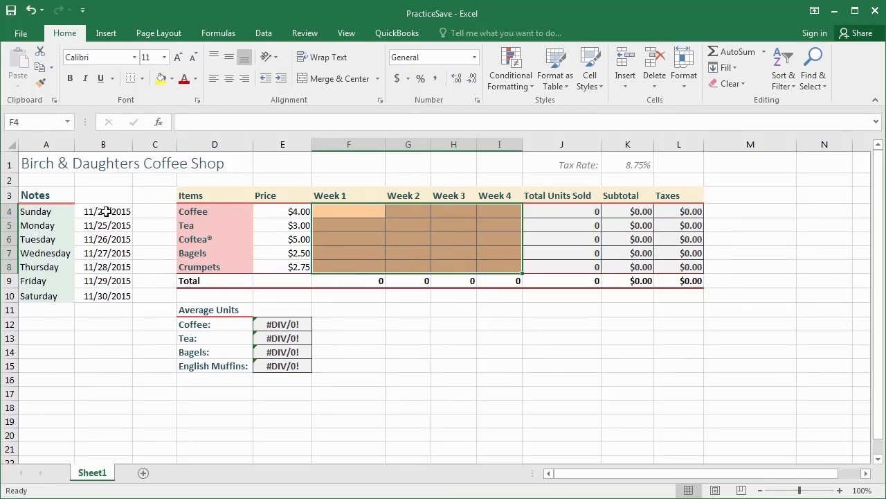
Clear the dates beside the weekdays in the Notes section, B4:B10
left_click_drag(104, 211, 104, 289)
key("Delete")
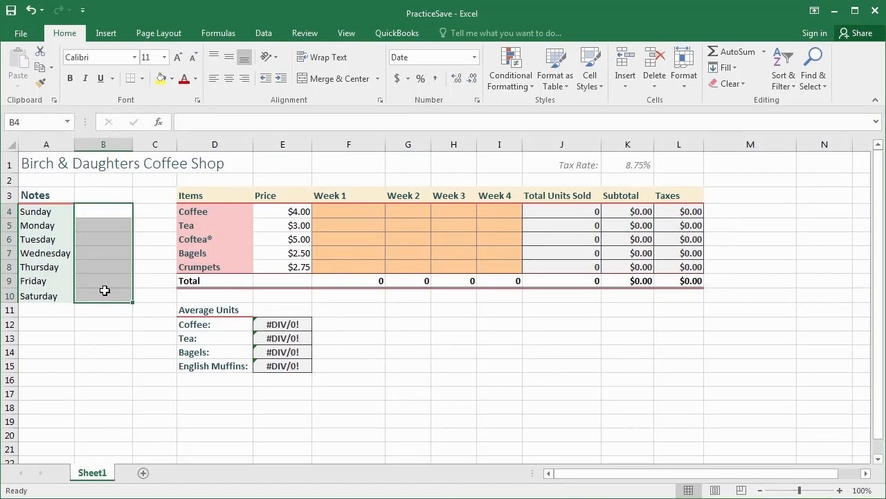
left_click(156, 247)
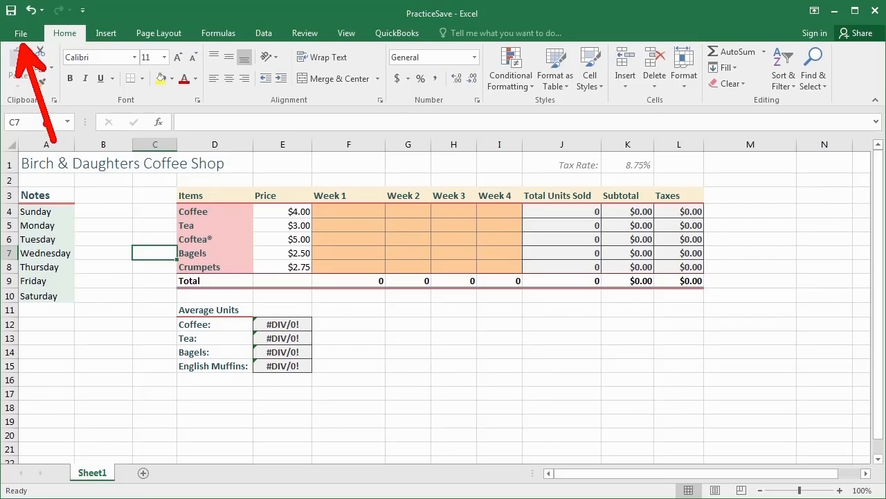
Start saving a copy of the workbook in My Documents with the file type set to Excel Template
left_click(22, 36)
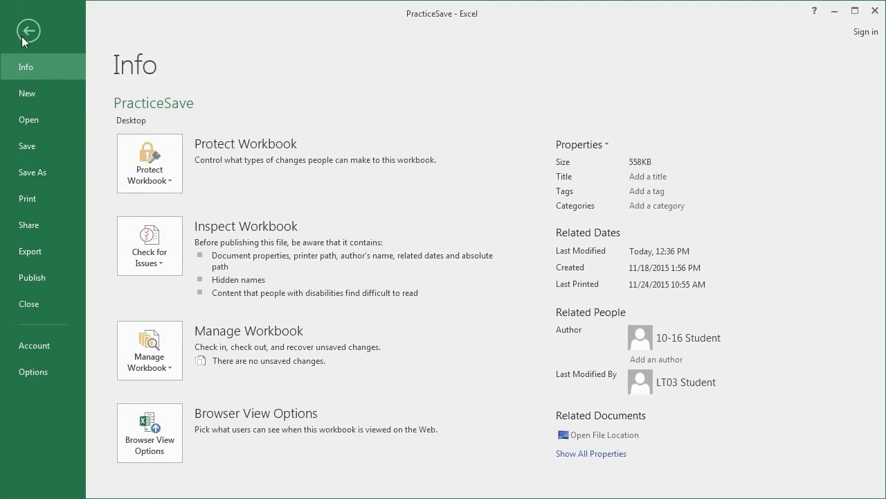
left_click(50, 173)
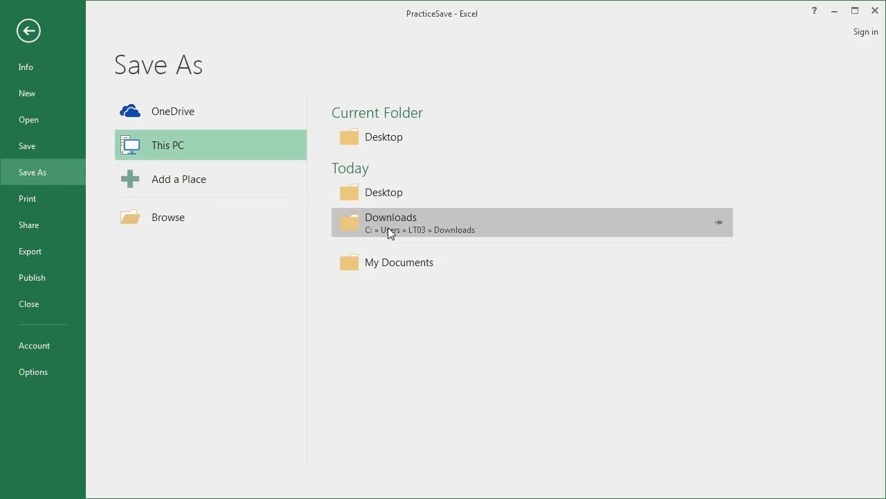
left_click(388, 264)
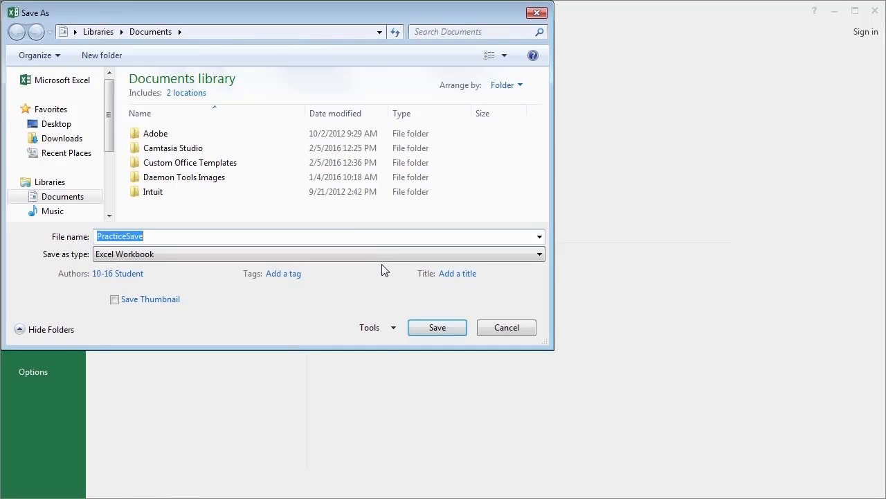
left_click(174, 275)
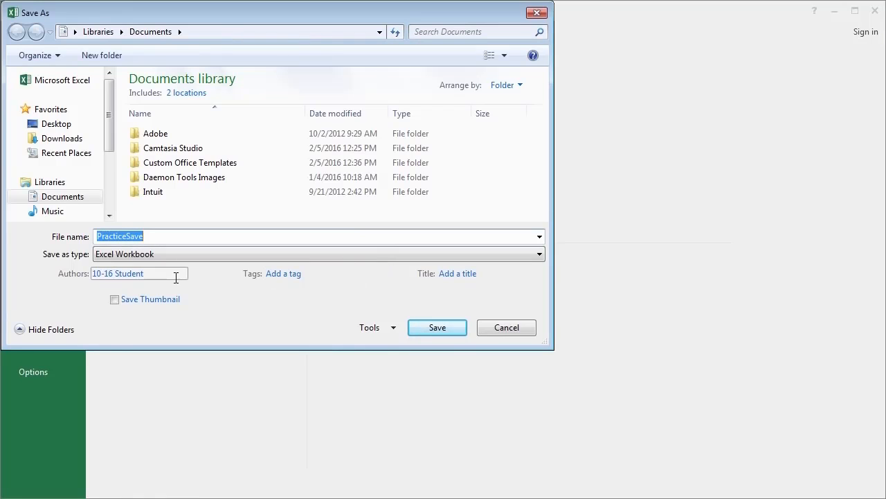
left_click(135, 273)
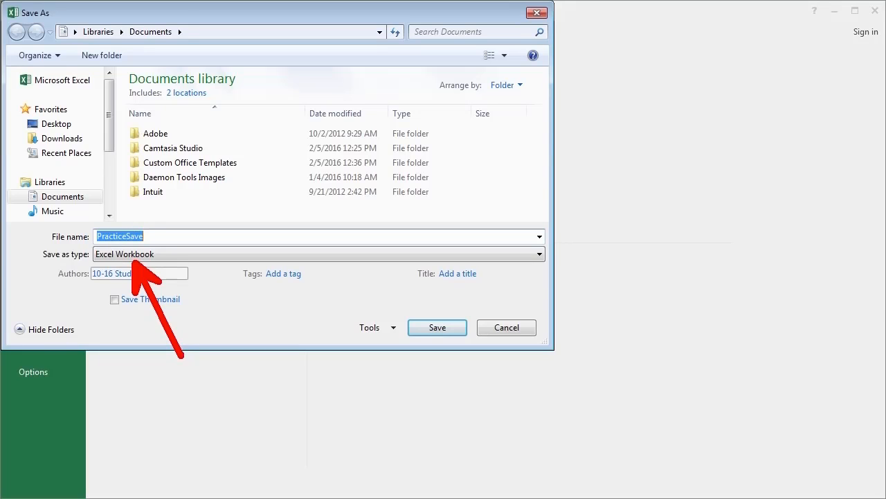
left_click(151, 254)
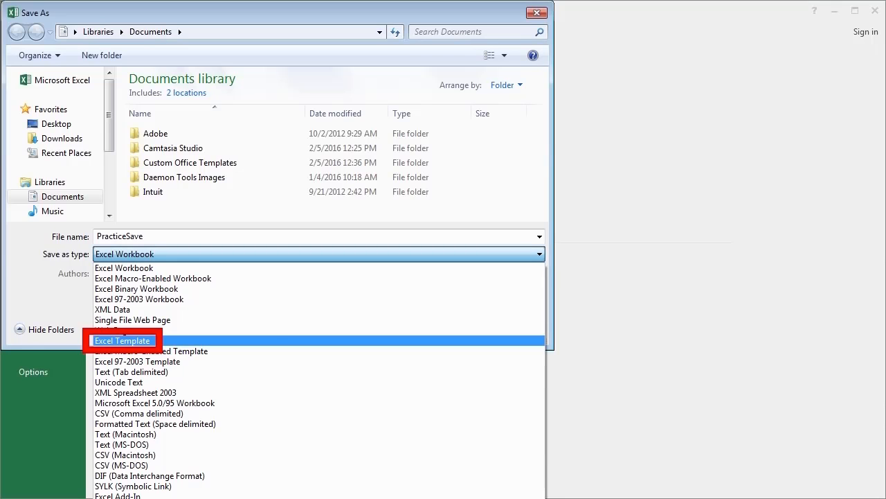
key("Escape")
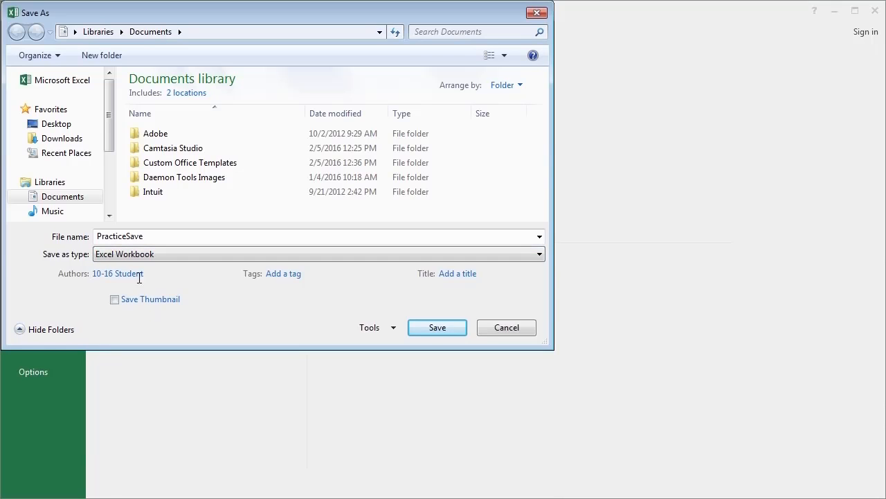
left_click(139, 257)
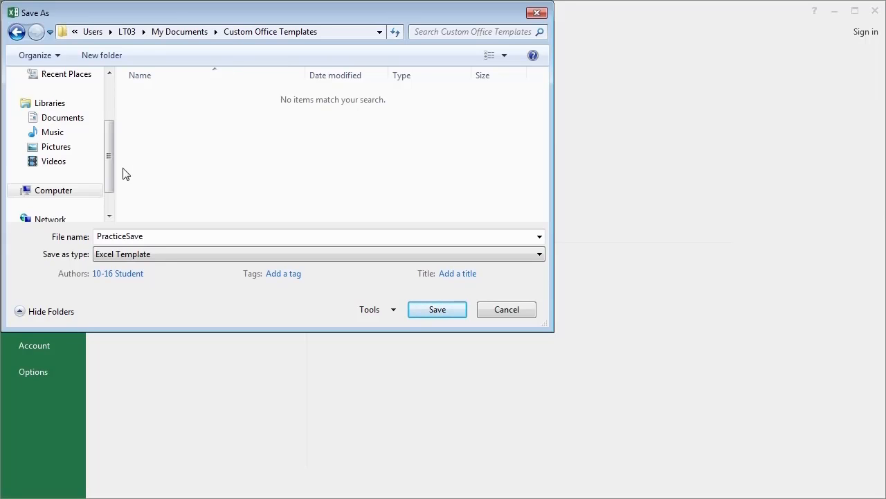
Save the template as MonthlySales in the Custom Office Templates folder and close it
double_click(160, 236)
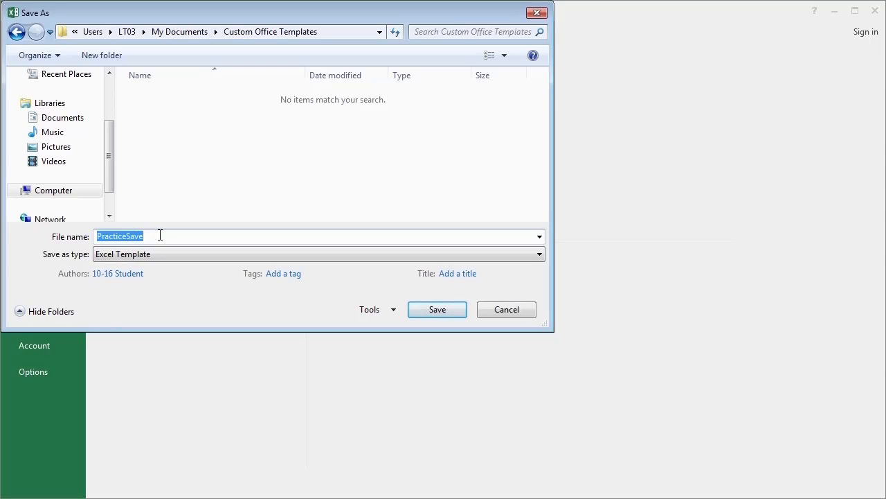
type("Monthl")
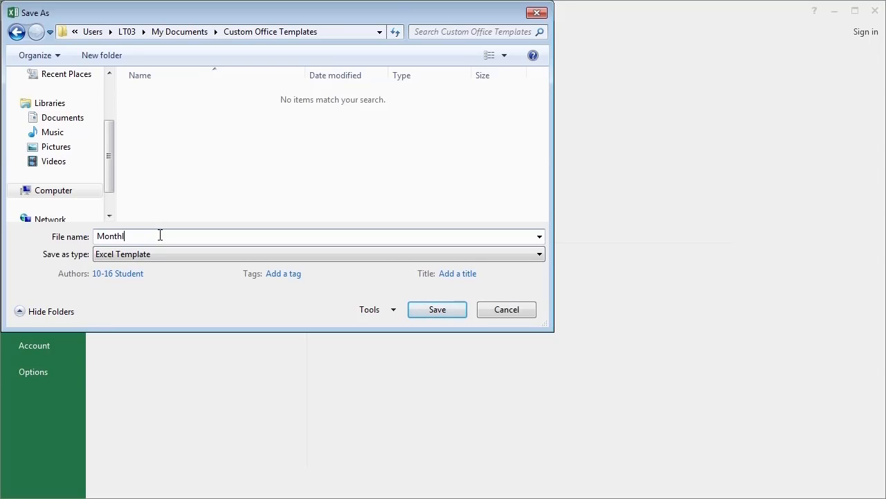
type("ySales")
left_click(420, 312)
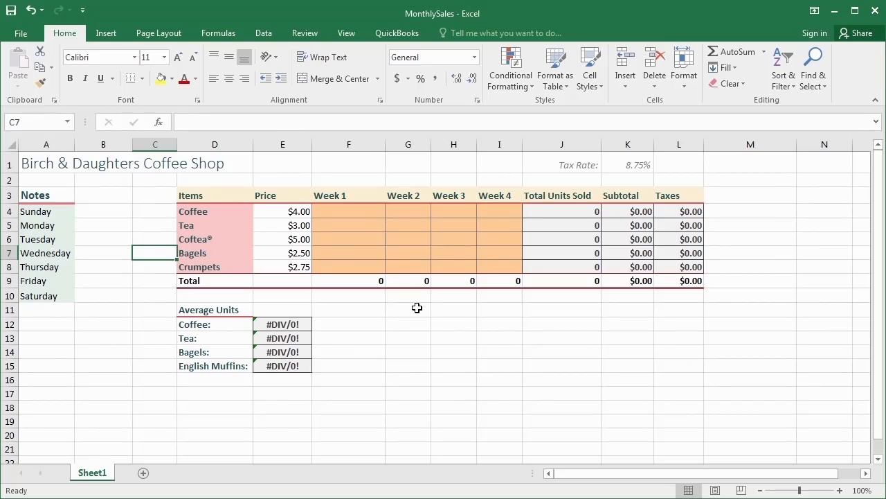
left_click(30, 36)
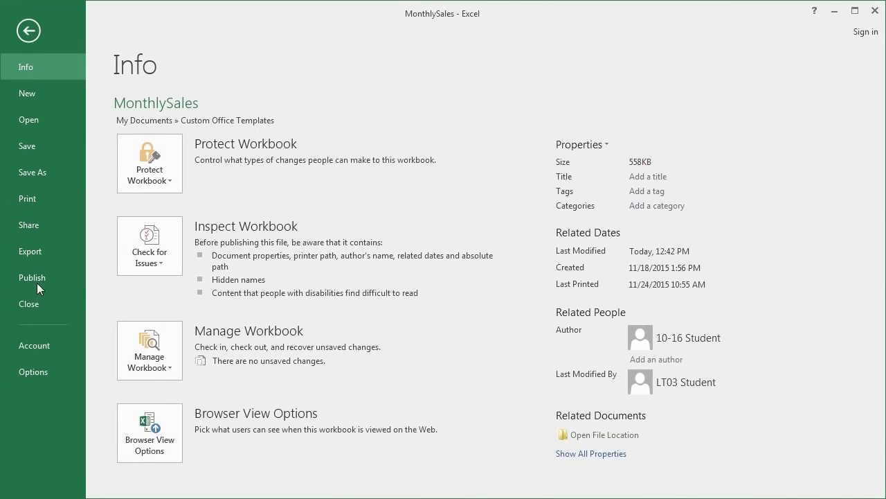
left_click(38, 304)
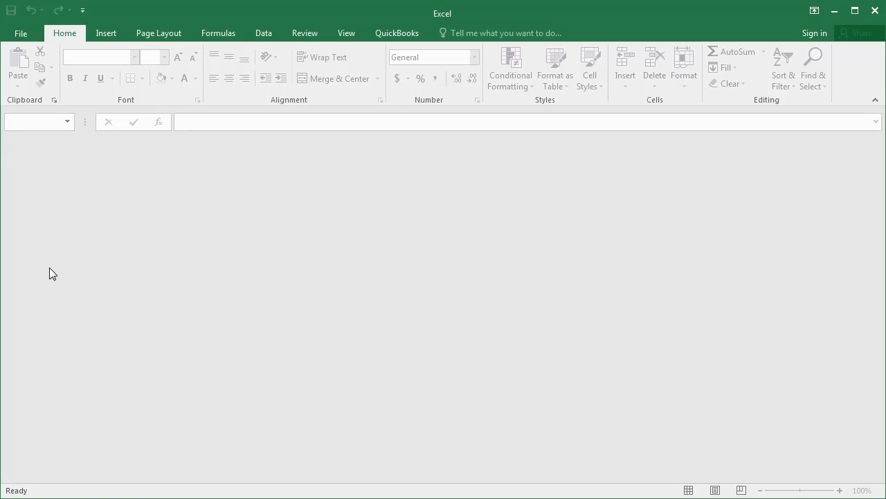
Browse the featured templates for a new workbook and create one from the personal MonthlySales template
left_click(21, 33)
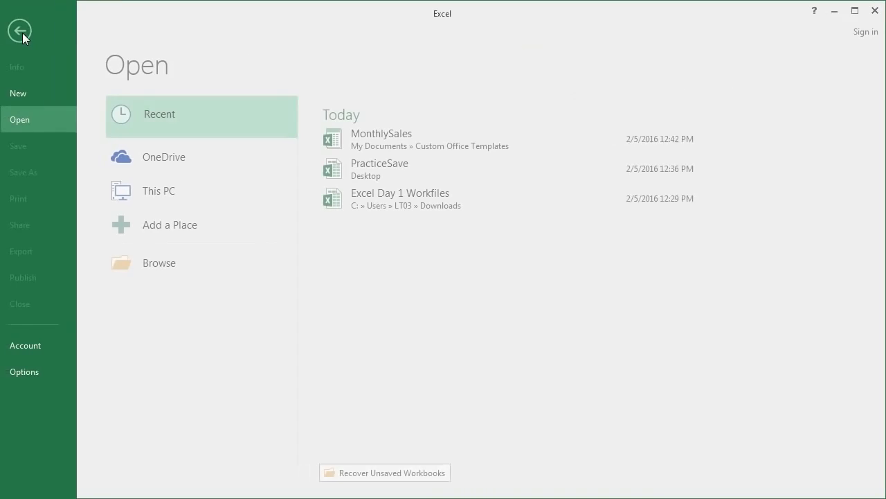
left_click(25, 96)
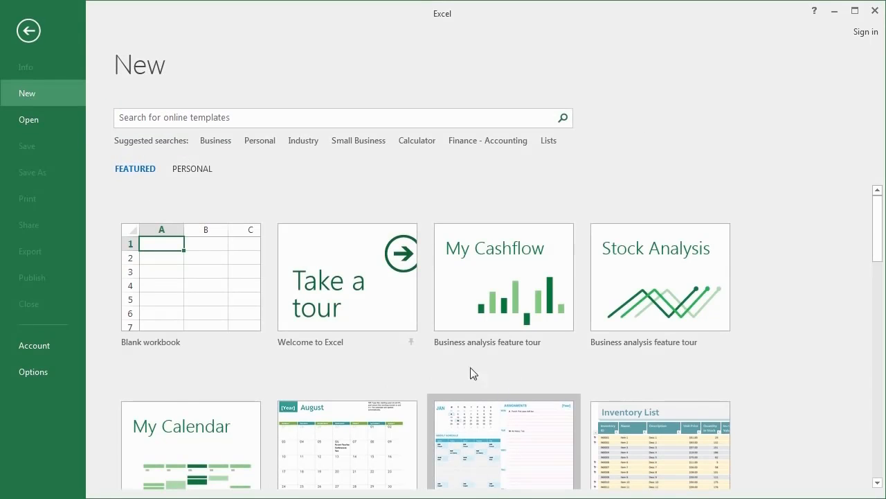
scroll(415, 356, "down", 5)
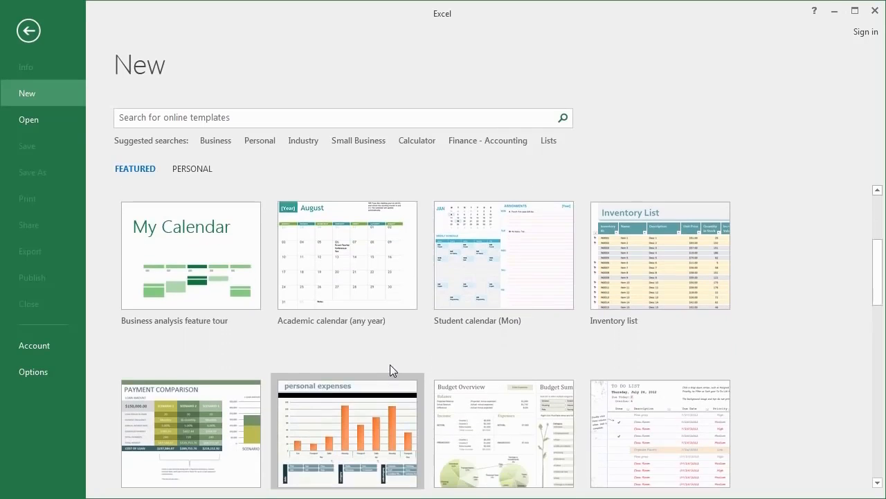
scroll(379, 343, "up", 3)
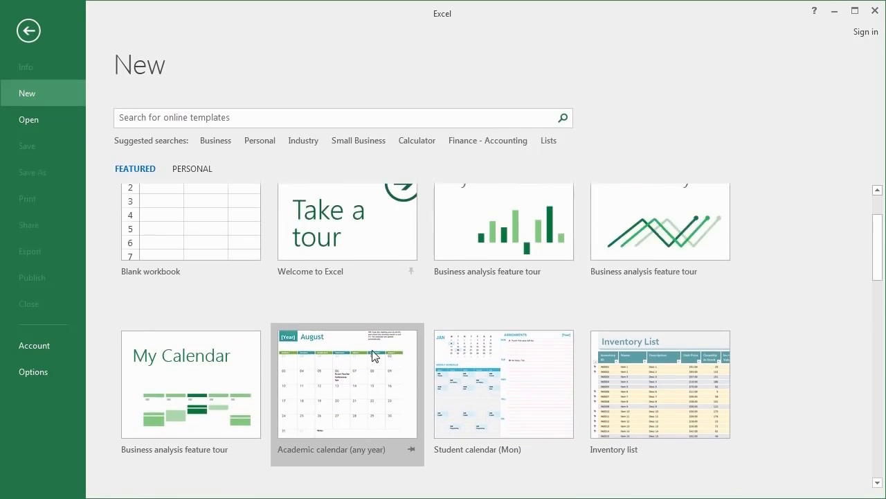
scroll(374, 355, "up", 2)
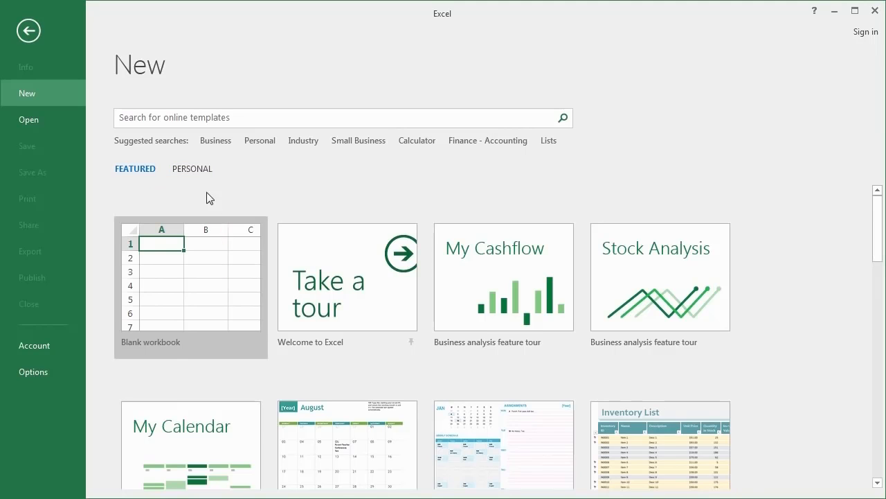
left_click(195, 169)
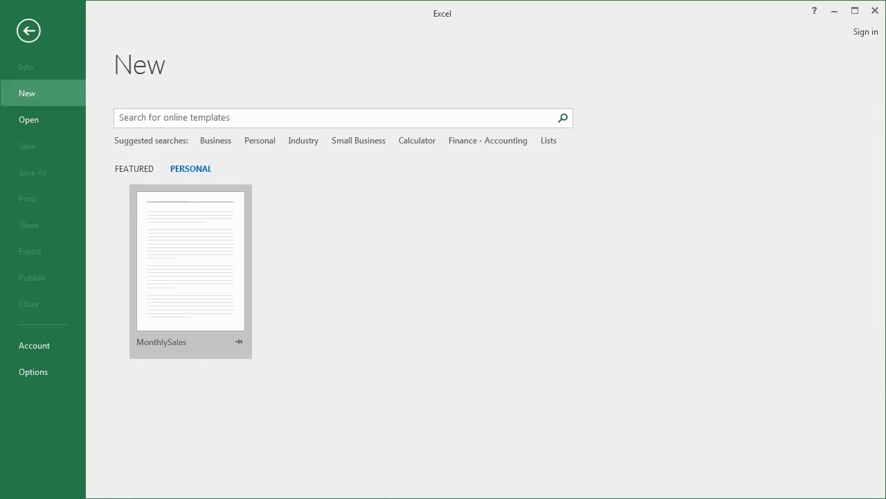
left_click(178, 281)
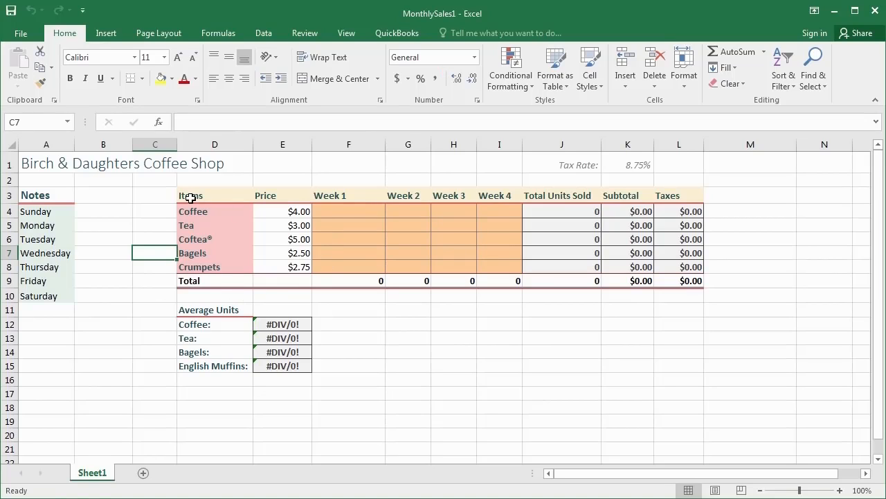
Enter 213 as the Week 1 units for Coffee in F4 and fill it down to F8
left_click(345, 211)
type("2131")
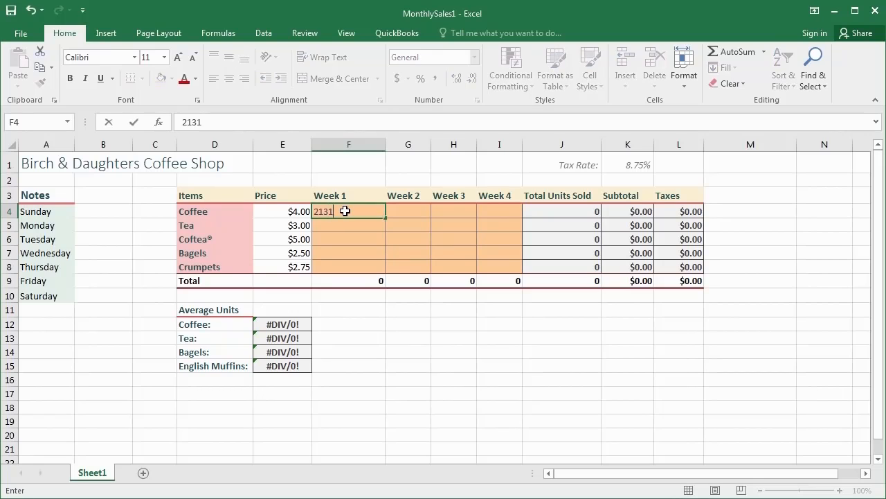
key("BackSpace")
key("Return")
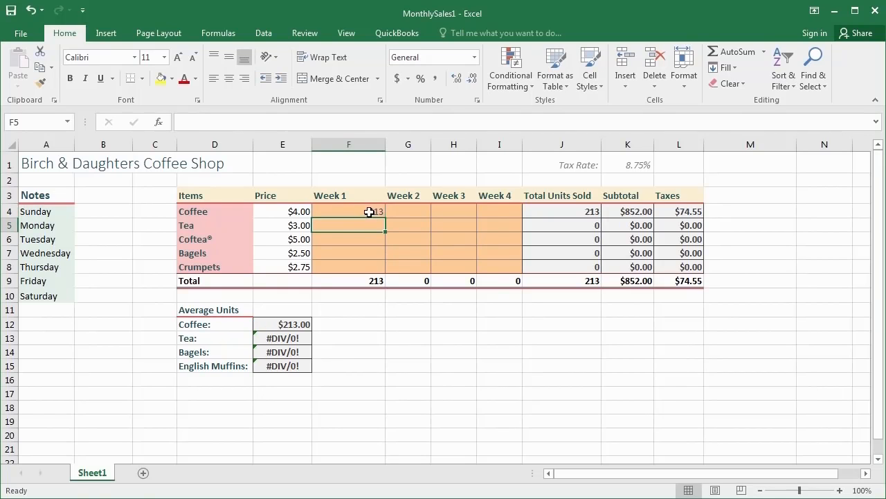
left_click(369, 212)
double_click(386, 217)
Enter 3432 as the Week 2 units for Coffee in G4 and fill it down to G8
left_click(403, 209)
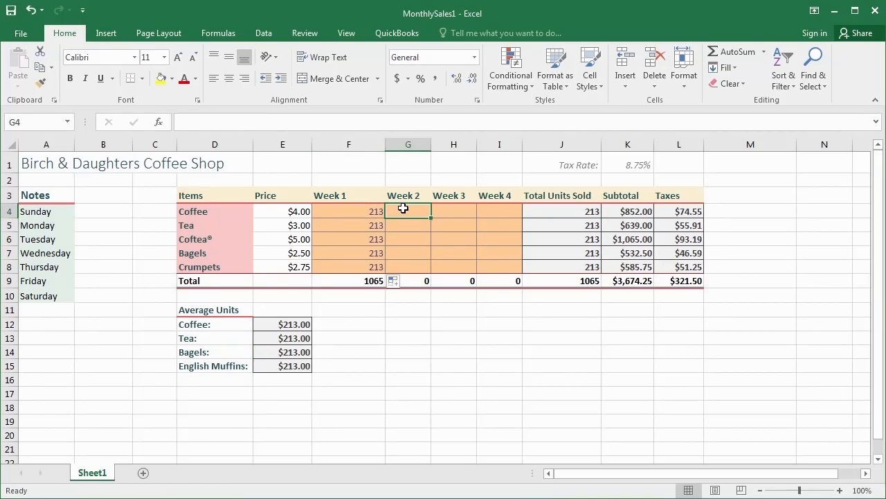
type("3432")
key("Return")
left_click(421, 213)
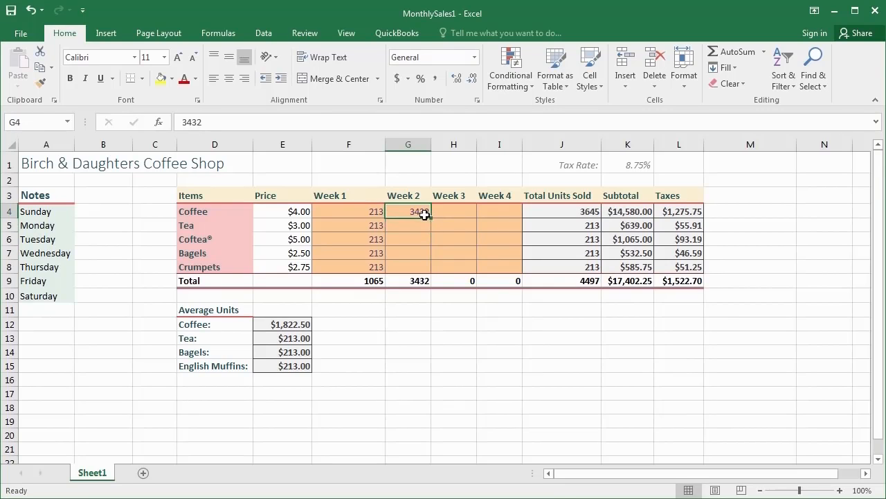
double_click(431, 217)
Enter 654 as the Week 3 units for Coffee in H4 and fill it down to H8
left_click(457, 212)
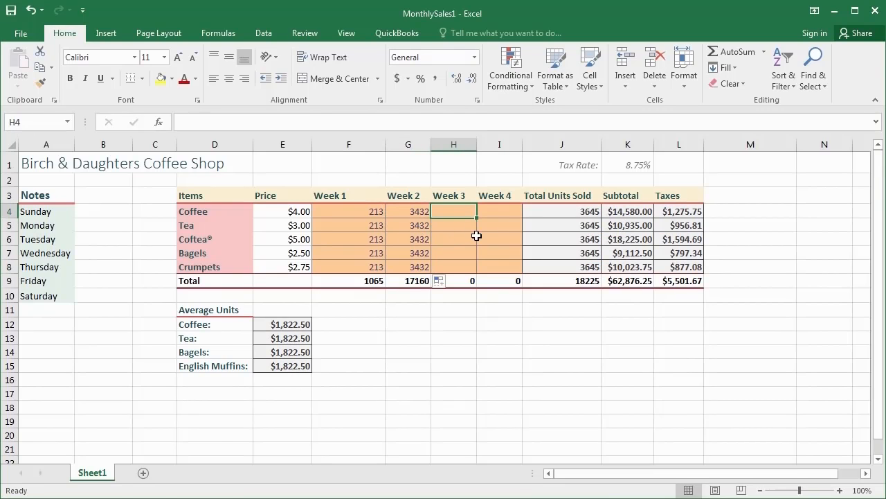
type("3422")
key("BackSpace")
key("BackSpace")
key("BackSpace")
key("BackSpace")
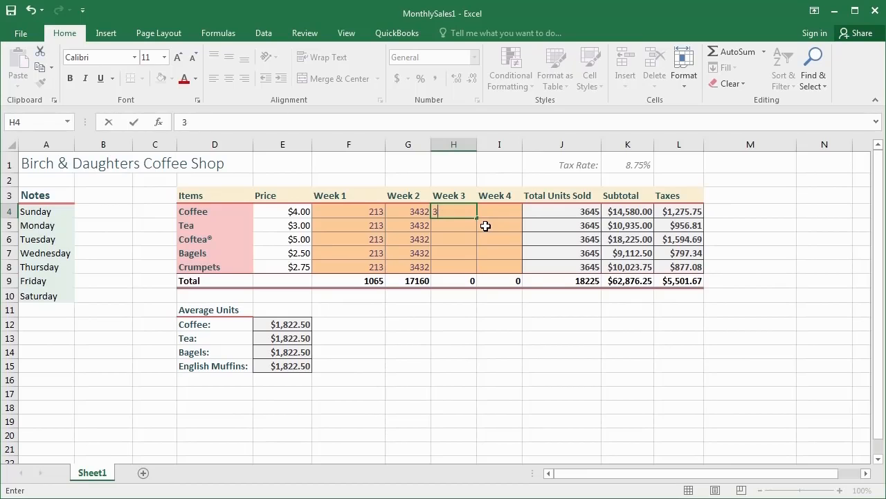
type("654")
key("Return")
left_click(463, 214)
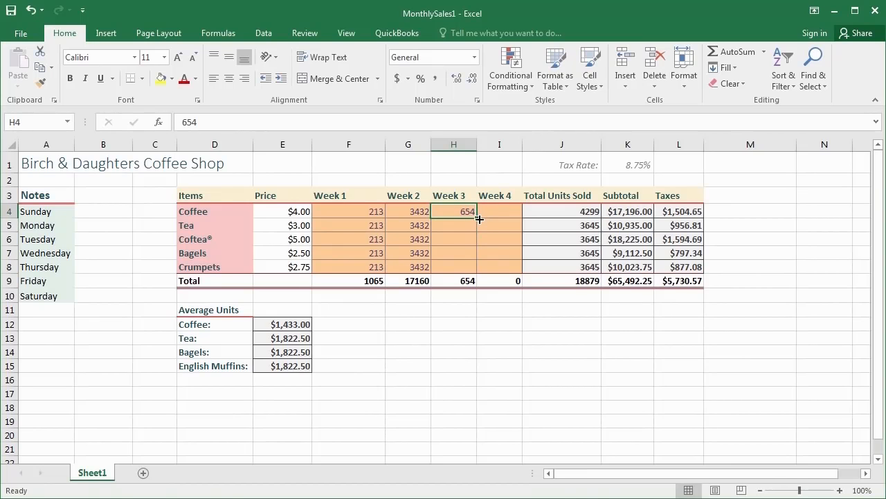
double_click(477, 217)
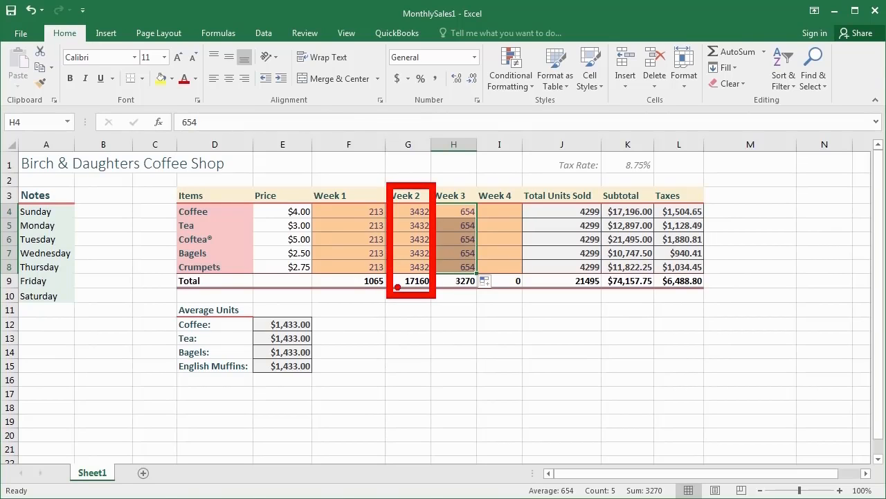
Enter 432 as the Week 4 units for Coffee in I4 and fill it down to I8
left_click(500, 212)
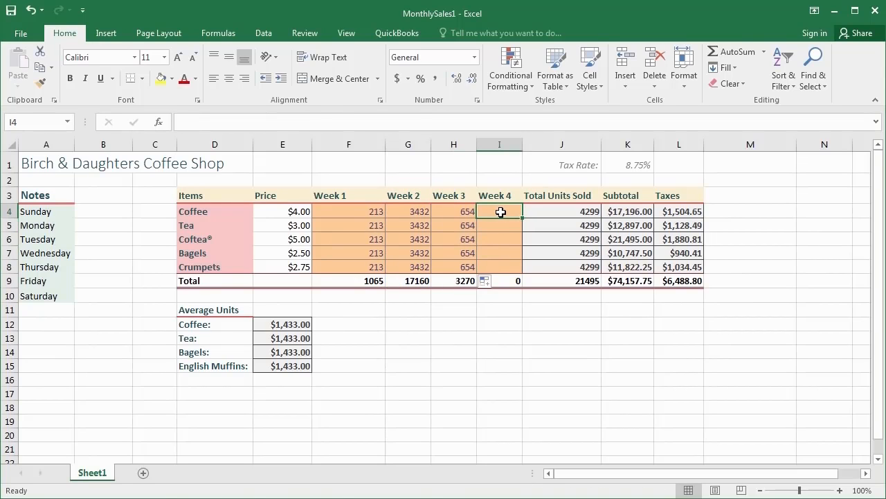
type("4323")
key("ctrl+Return")
left_click_drag(521, 218, 519, 269)
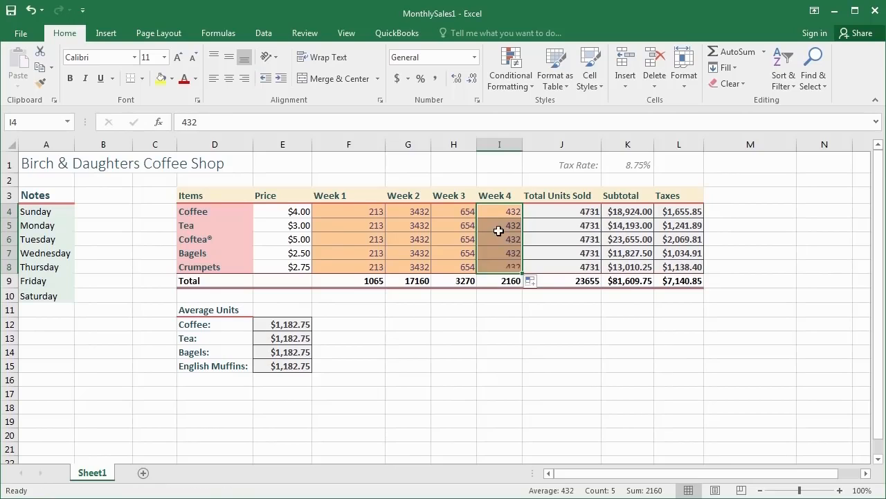
Enter 11/31/15 beside Sunday in B4 and fill it down to B10
left_click(99, 213)
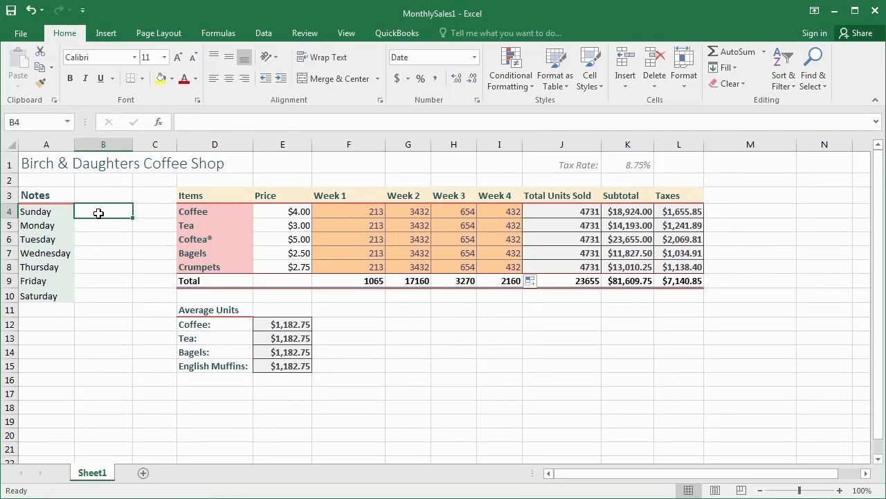
type("11")
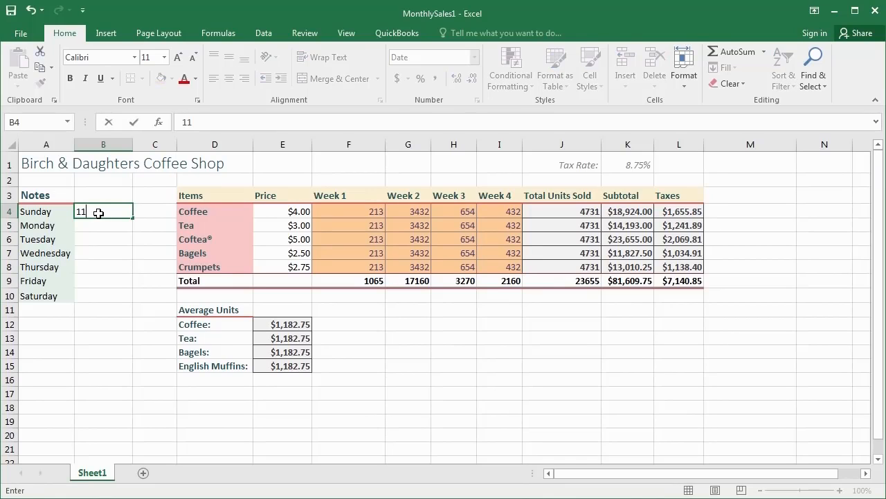
type("/31/15")
key("Return")
left_click(103, 211)
double_click(133, 218)
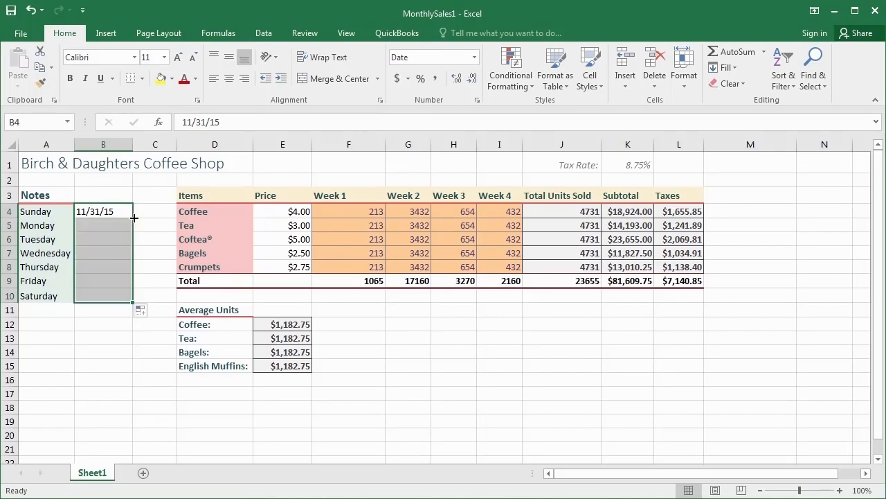
Replace the entry beside Sunday in B4 with the date 11/30/15 and fill the dates down through Saturday in B10
left_click(105, 211)
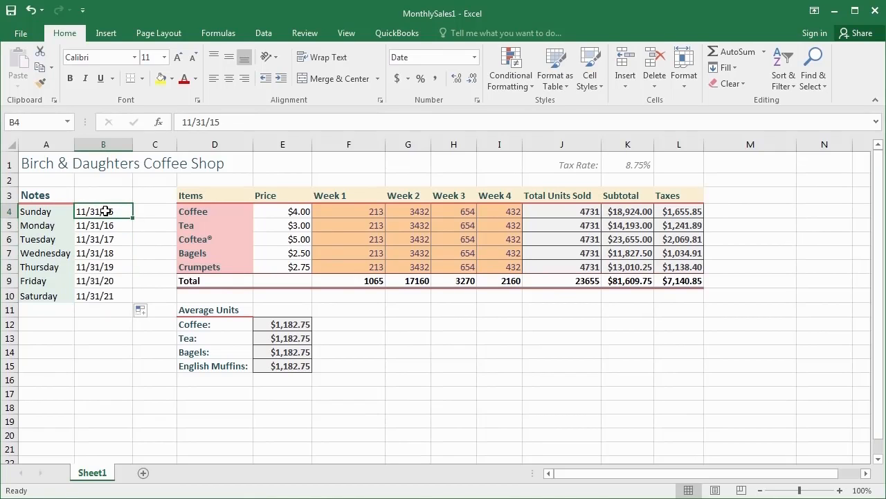
type("11/30/15")
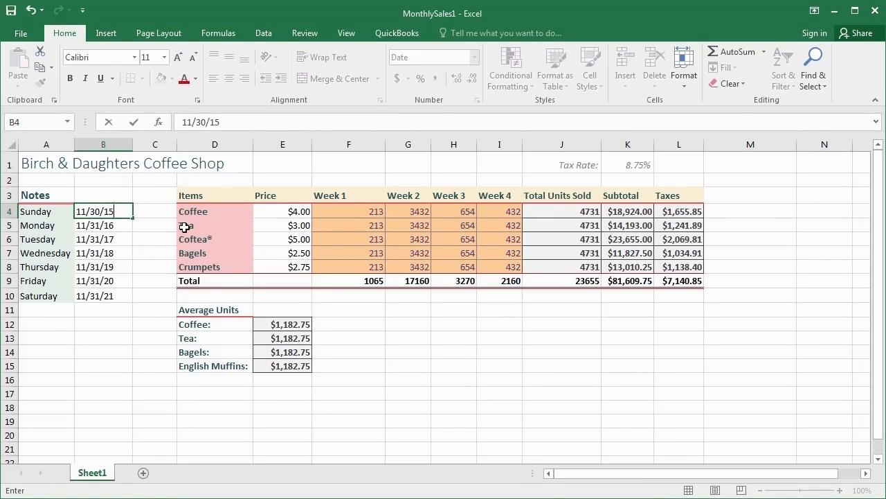
key("Return")
left_click(111, 210)
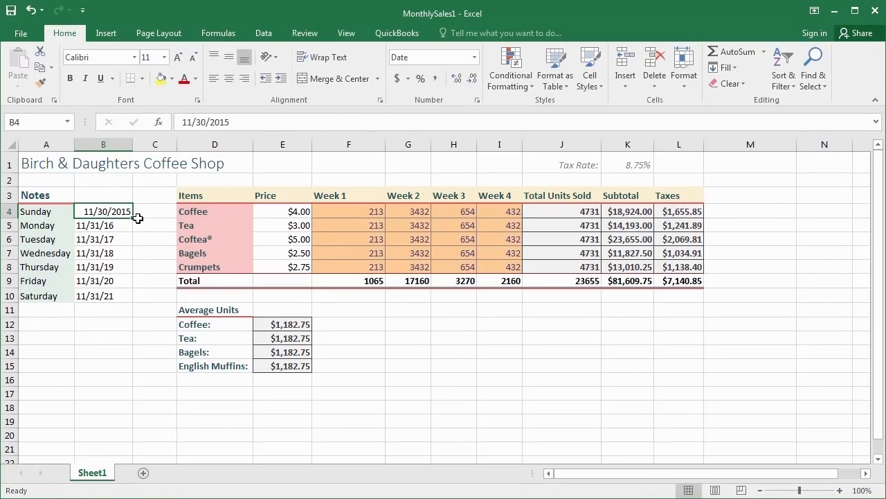
double_click(133, 219)
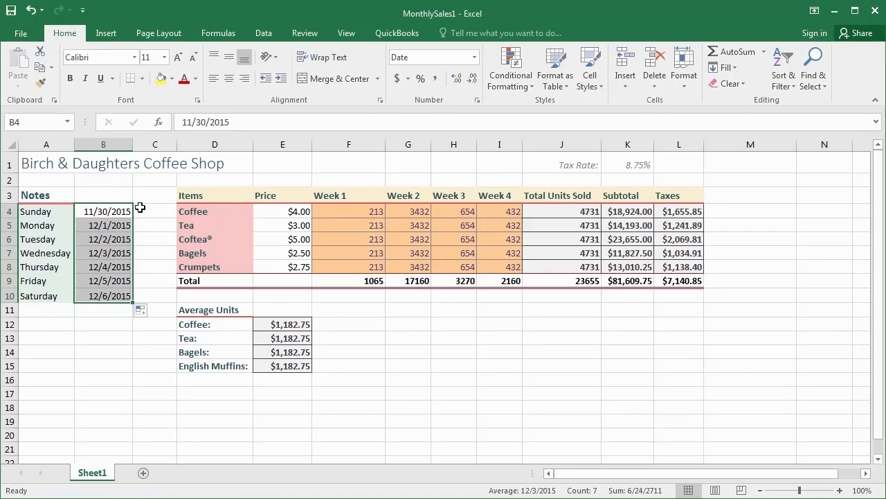
left_click(140, 208)
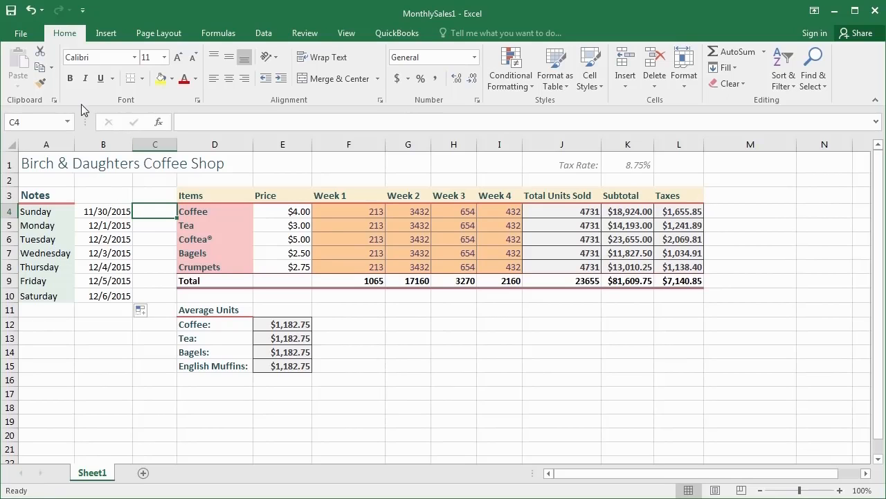
Examine the Save As locations and the file types offered for saving the workbook in My Documents, without saving
left_click(12, 11)
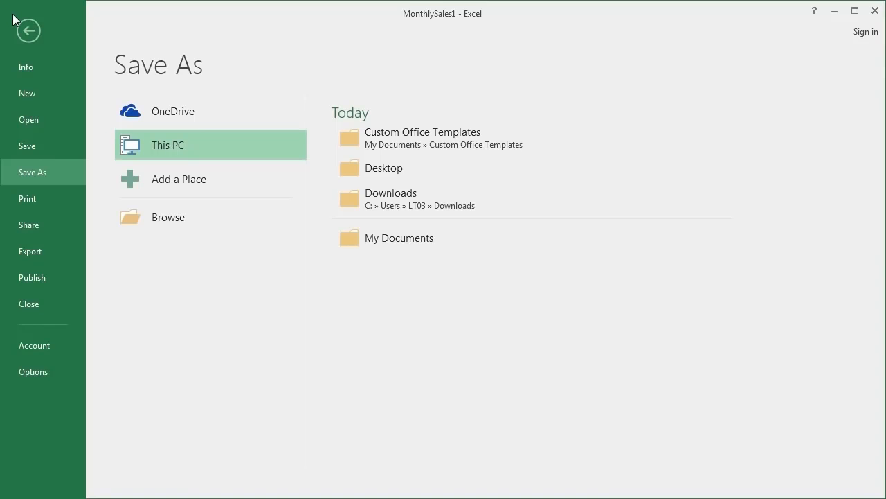
left_click(19, 26)
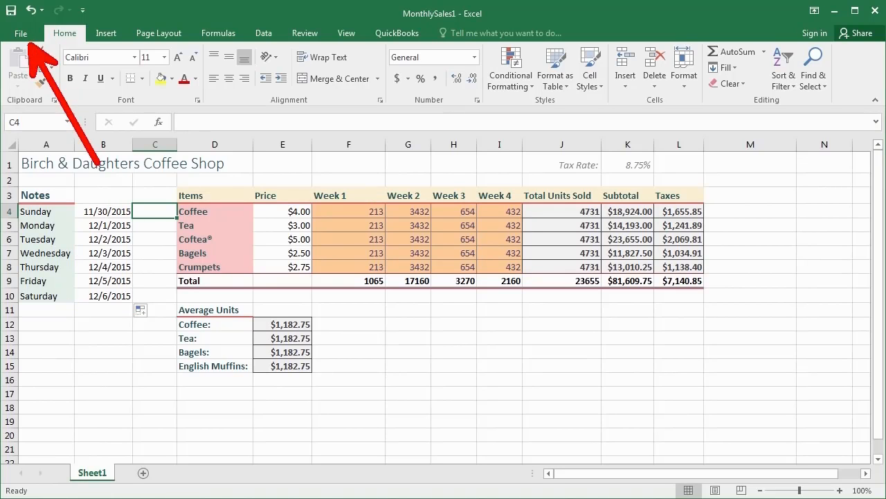
left_click(21, 33)
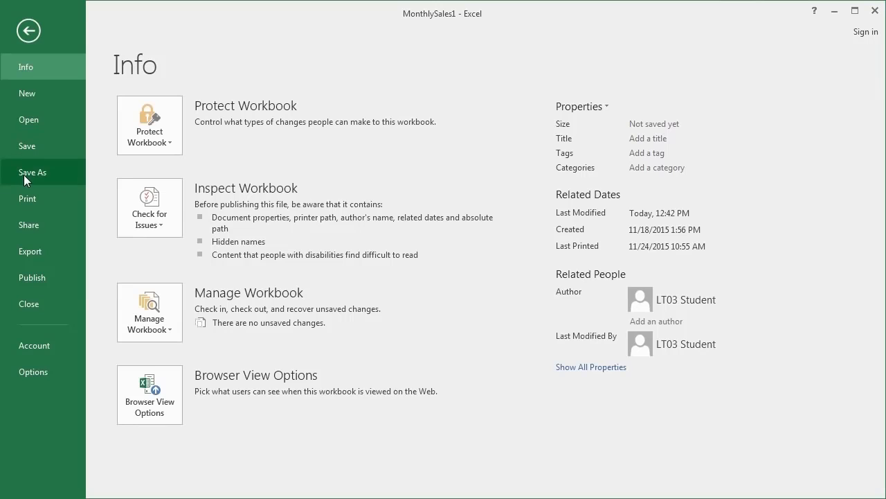
left_click(23, 174)
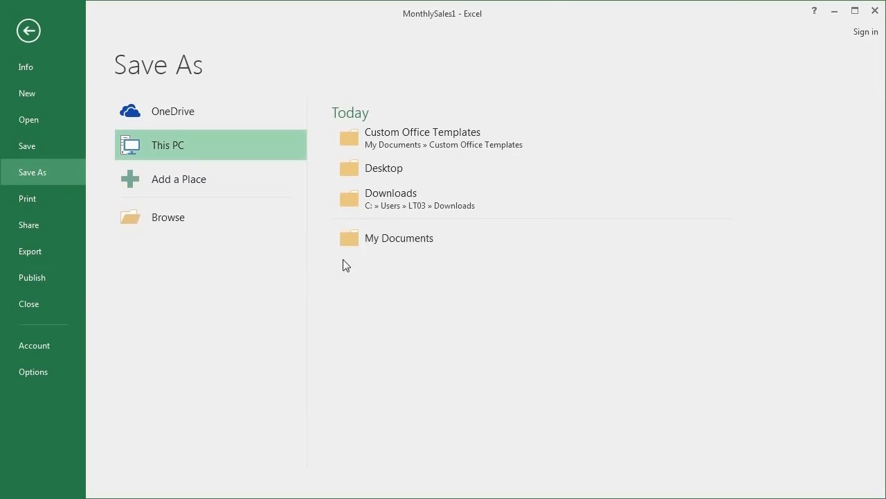
left_click(349, 239)
left_click(123, 254)
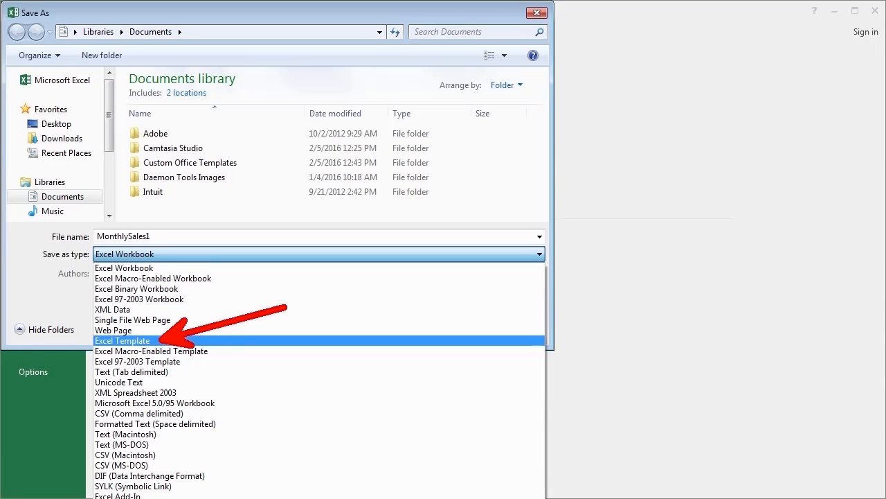
left_click(513, 333)
left_click(513, 332)
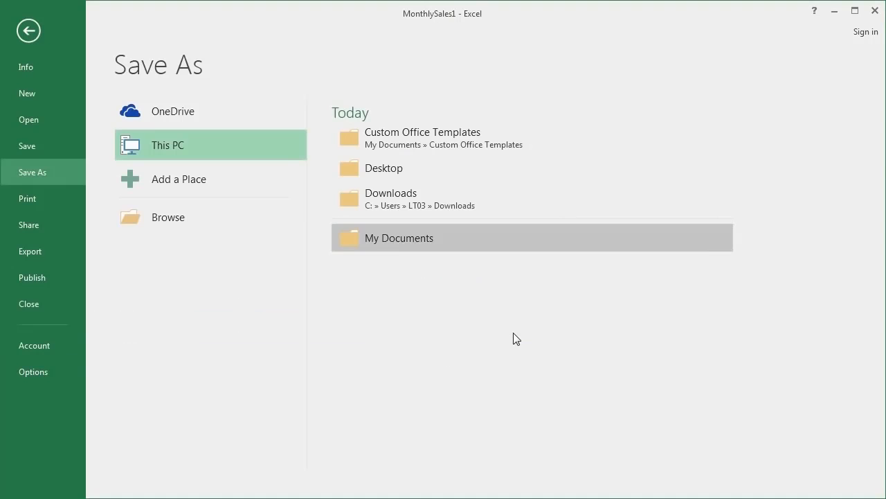
left_click(28, 35)
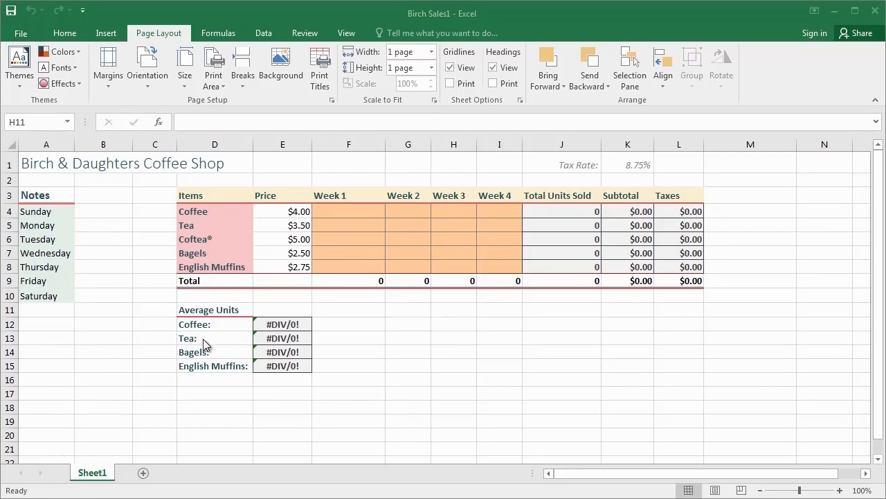
right_click(94, 473)
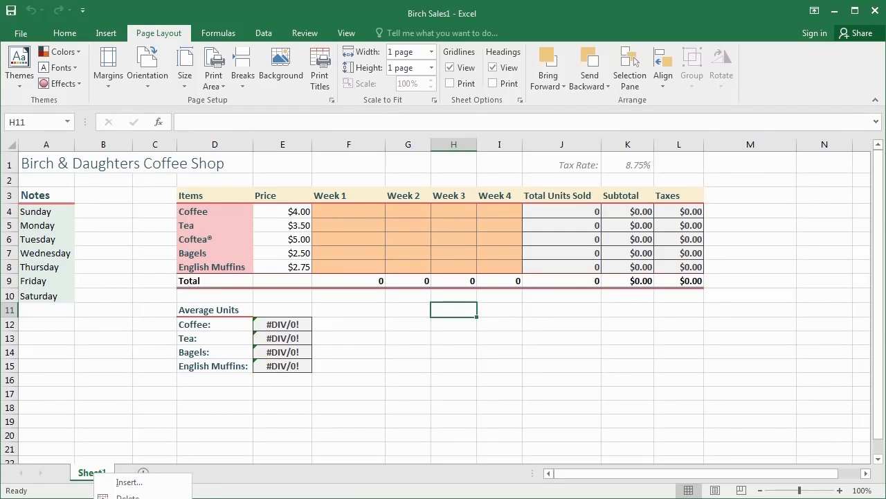
key("m")
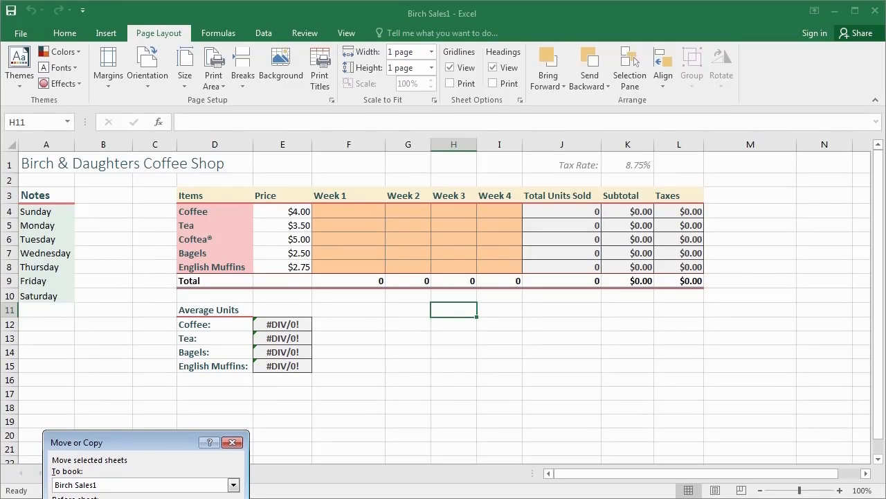
left_click(233, 443)
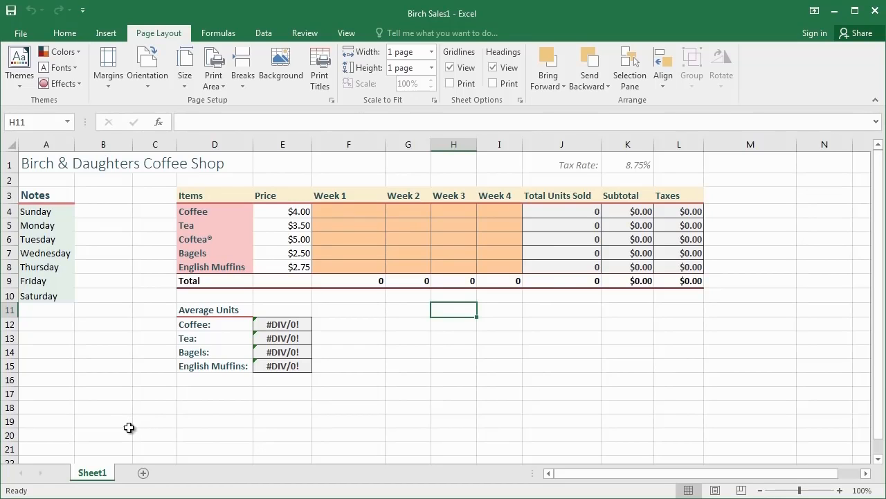
Duplicate Sheet1 directly after itself in the Birch Sales1 workbook and compare the copy with the original
left_click(94, 477)
left_click_drag(90, 476, 128, 471)
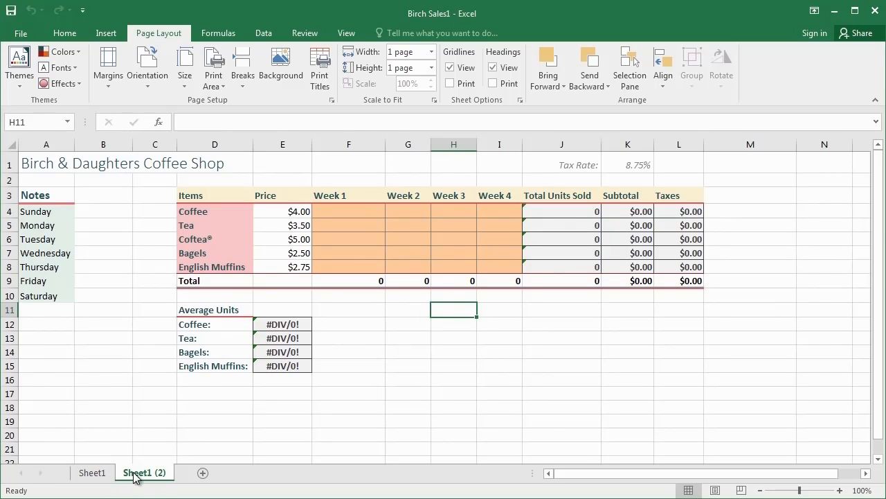
left_click(97, 478)
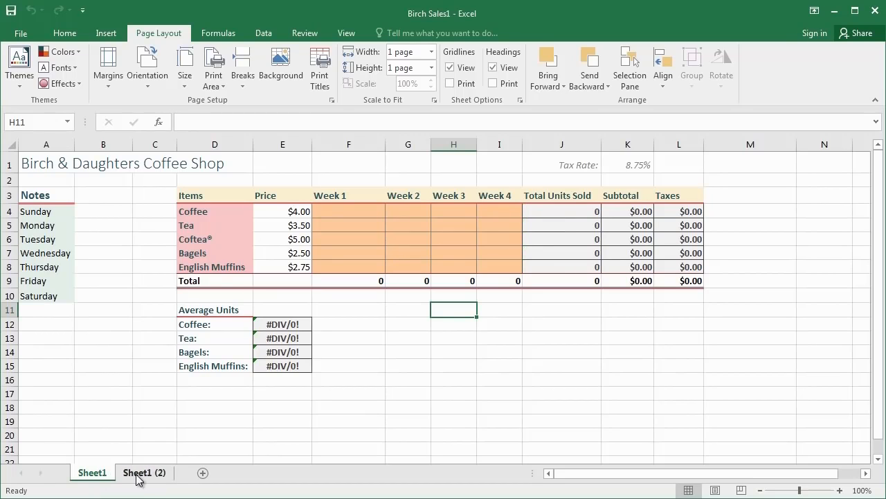
left_click(128, 475)
left_click(103, 477)
left_click(138, 476)
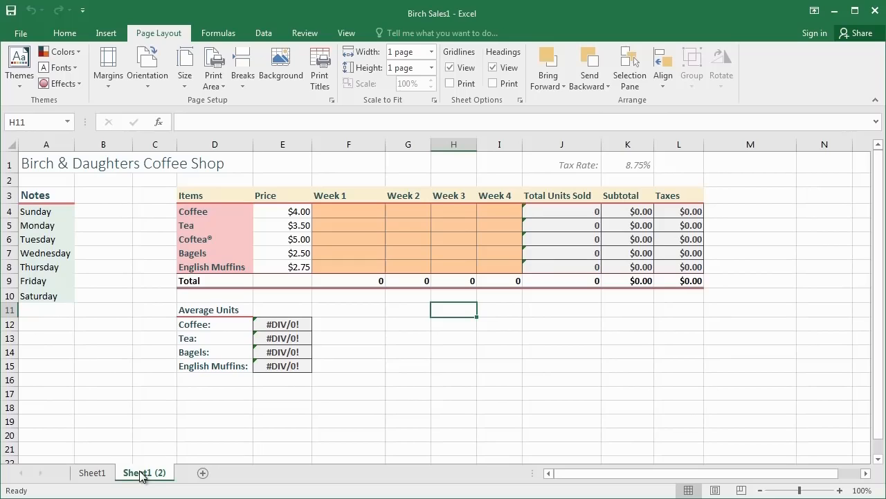
Rename the original Sheet1 worksheet as SF
left_click(103, 473)
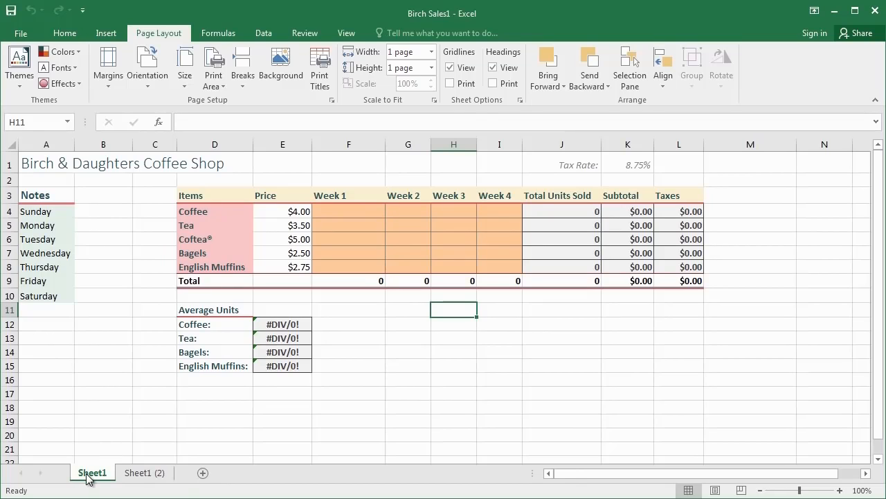
right_click(87, 477)
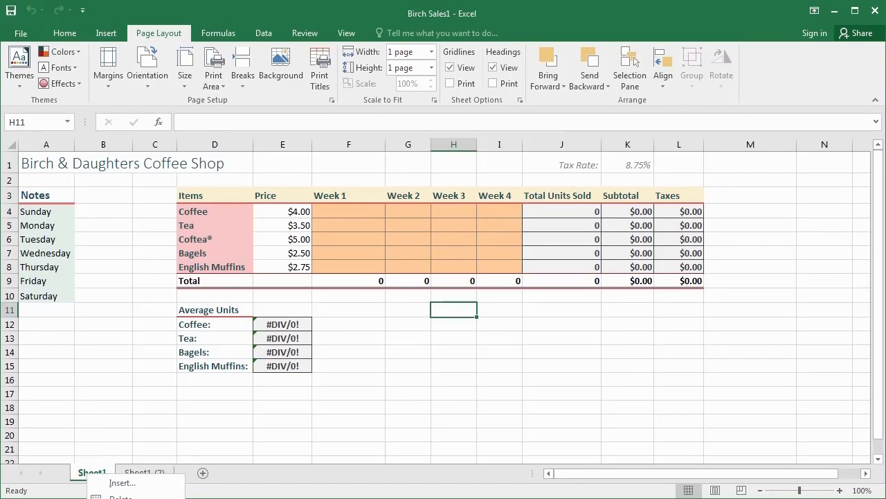
type("r")
type("SF")
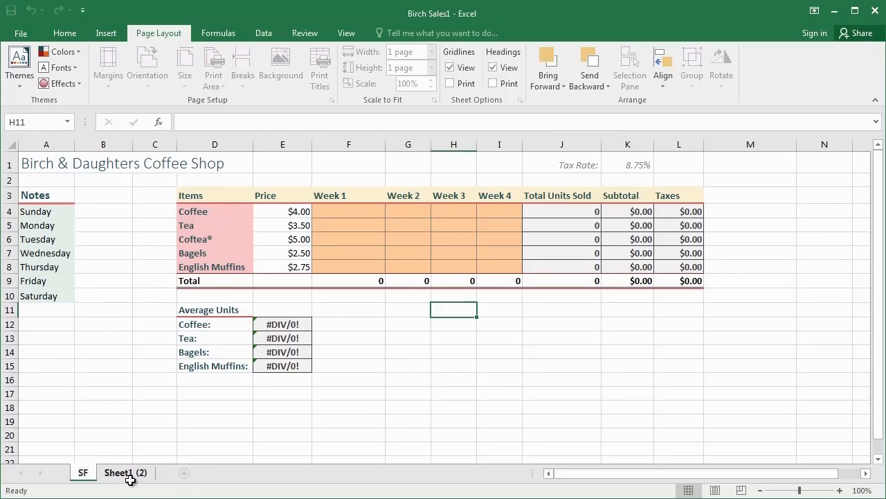
key("Return")
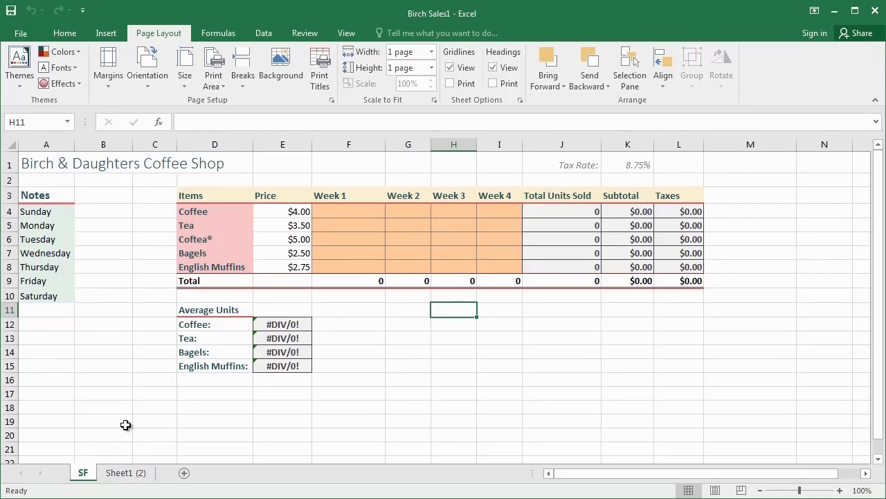
Rename the duplicated worksheet, Sheet1 (2), as LA
left_click(123, 473)
right_click(123, 474)
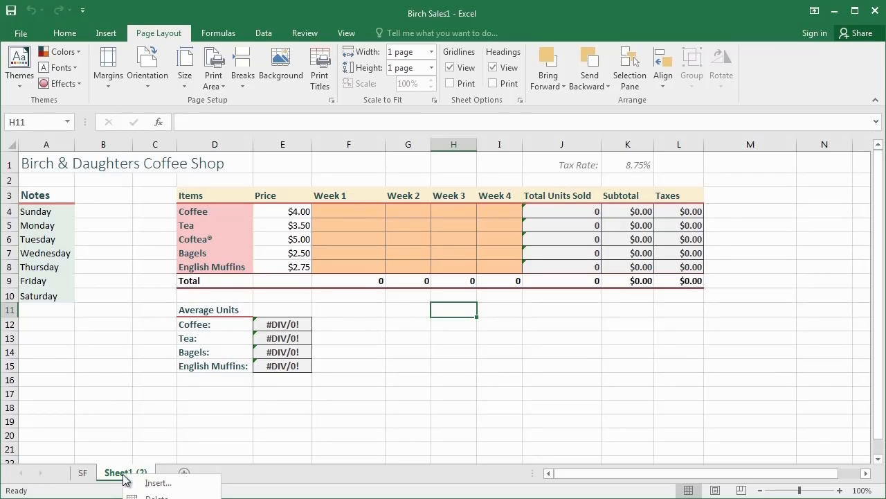
type("r")
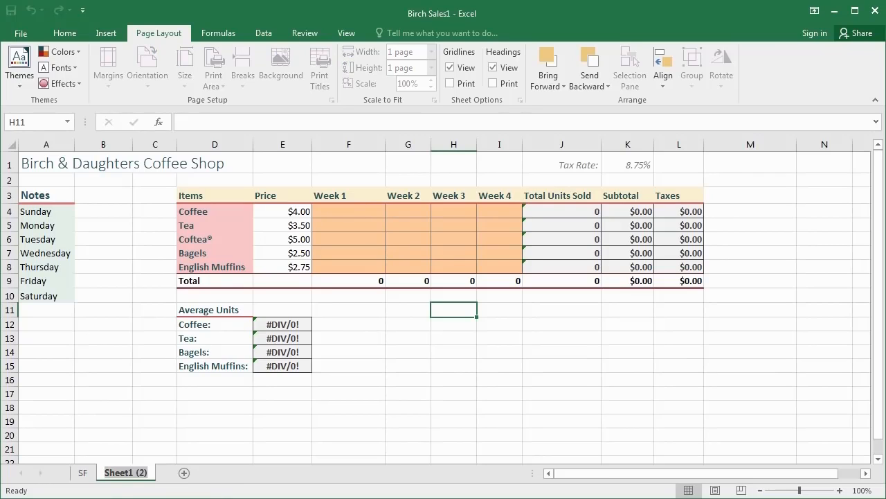
type("LA")
key("Return")
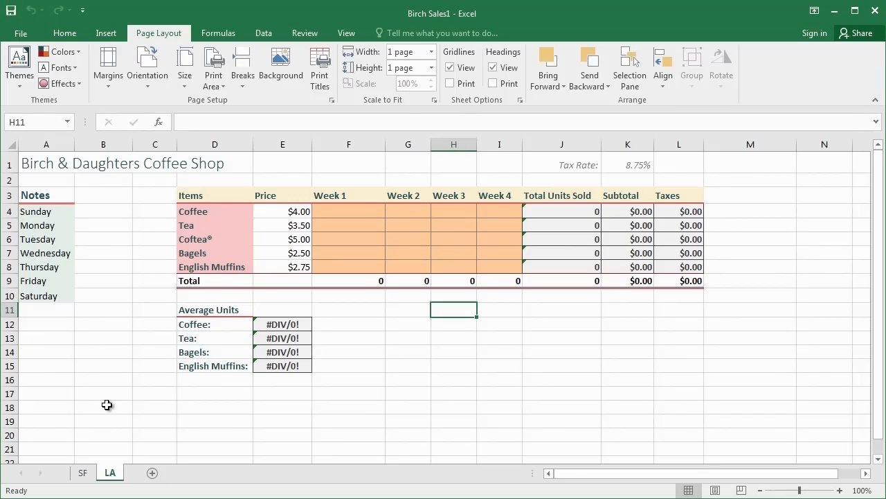
left_click(99, 392)
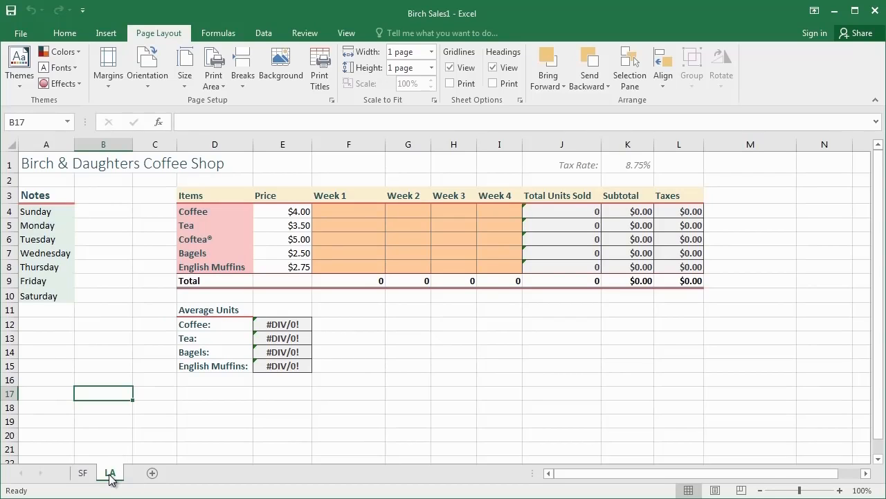
Duplicate the LA worksheet directly after itself and rename the copy as NYC
left_click_drag(111, 477, 131, 477)
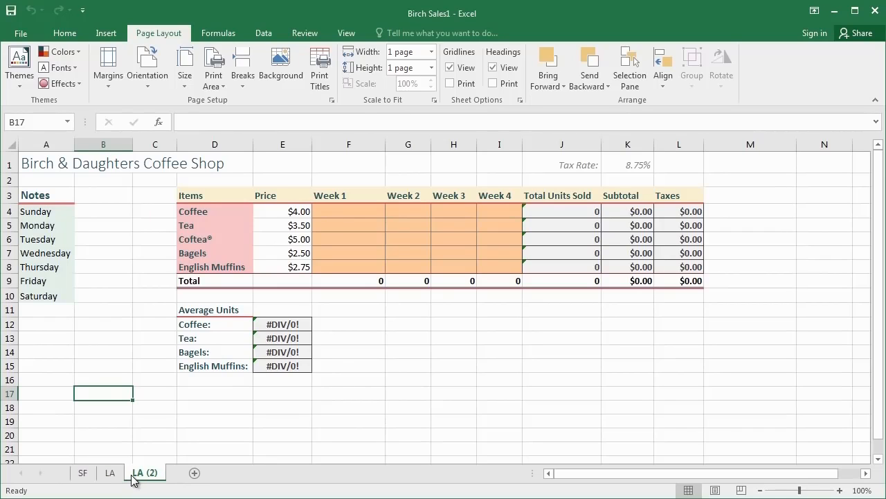
right_click(141, 478)
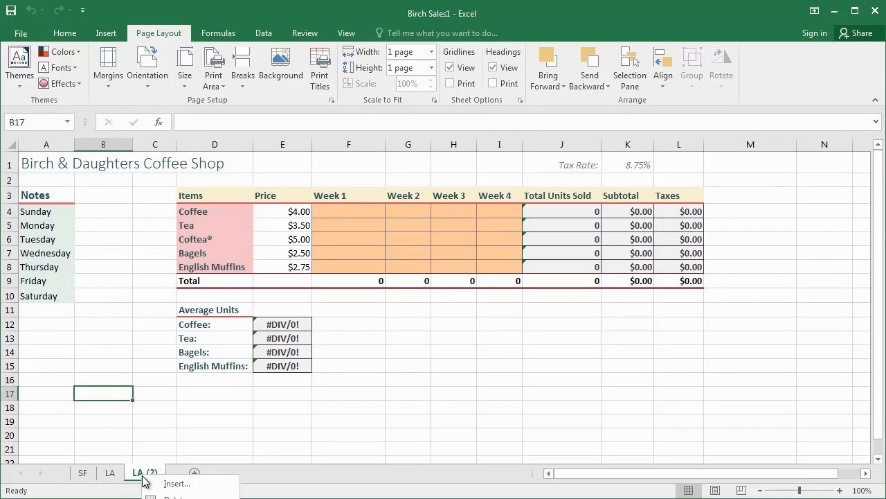
type("rNYC")
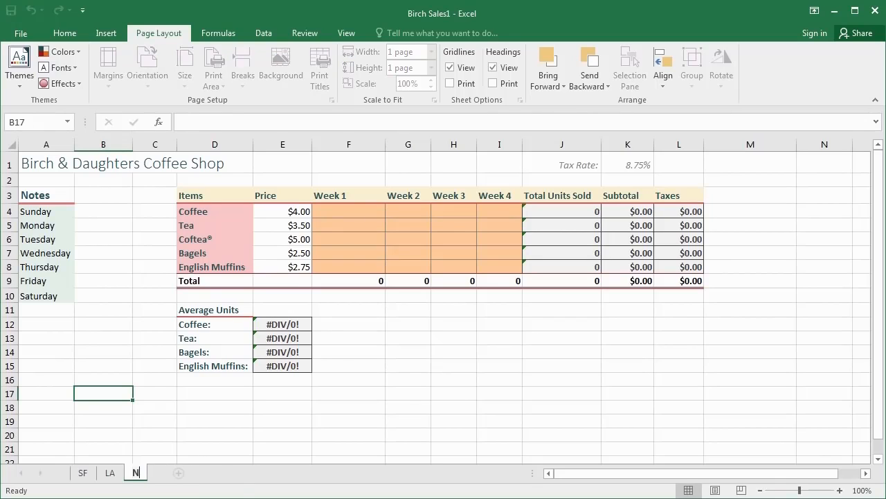
key("Return")
left_click(84, 362)
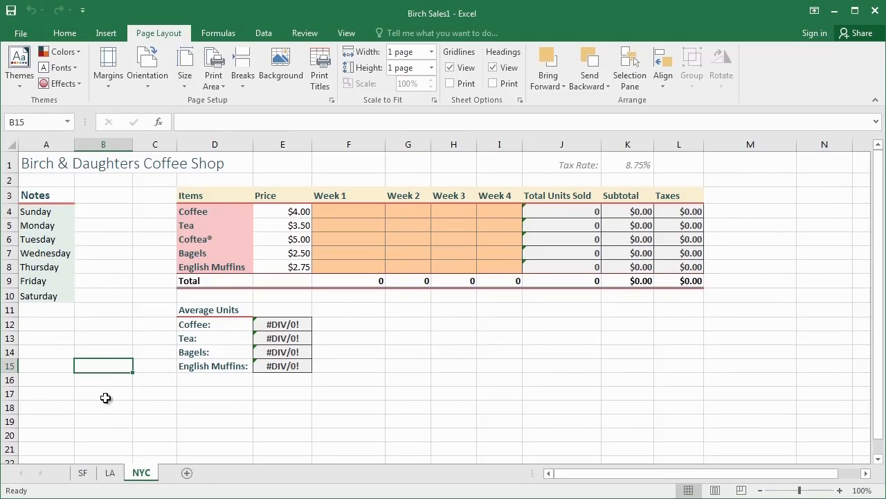
Compare the item prices and layout across the SF, LA and NYC worksheets
left_click(84, 473)
left_click(109, 473)
left_click(83, 473)
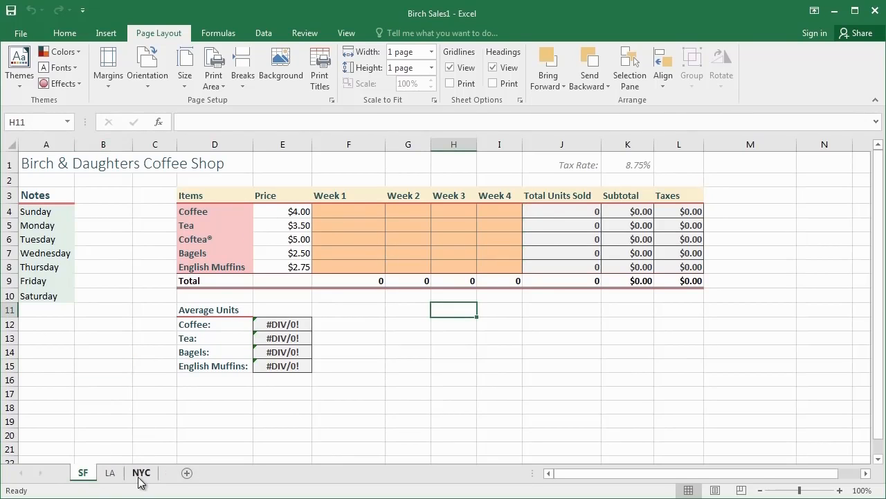
left_click(109, 473)
left_click(133, 474)
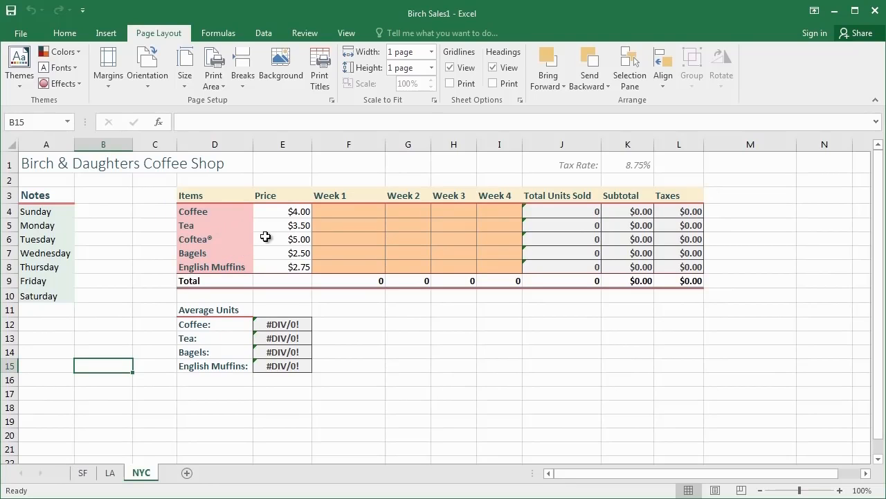
left_click(79, 477)
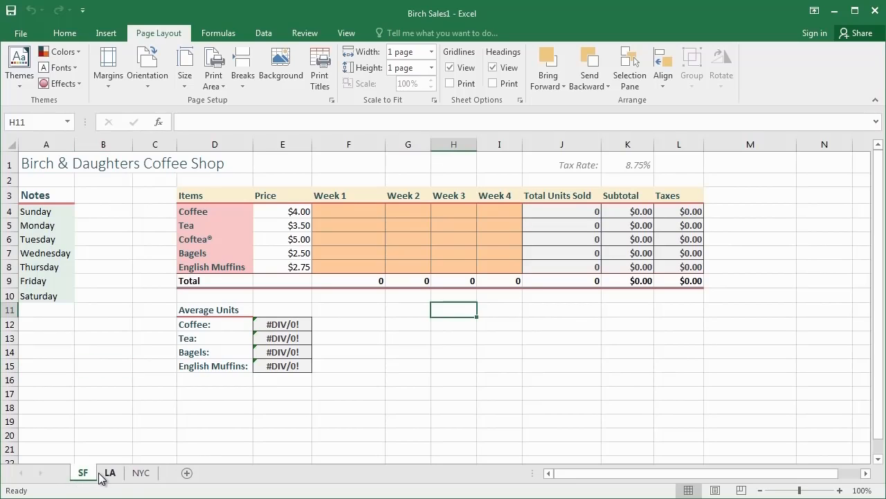
left_click(109, 475)
left_click(136, 476)
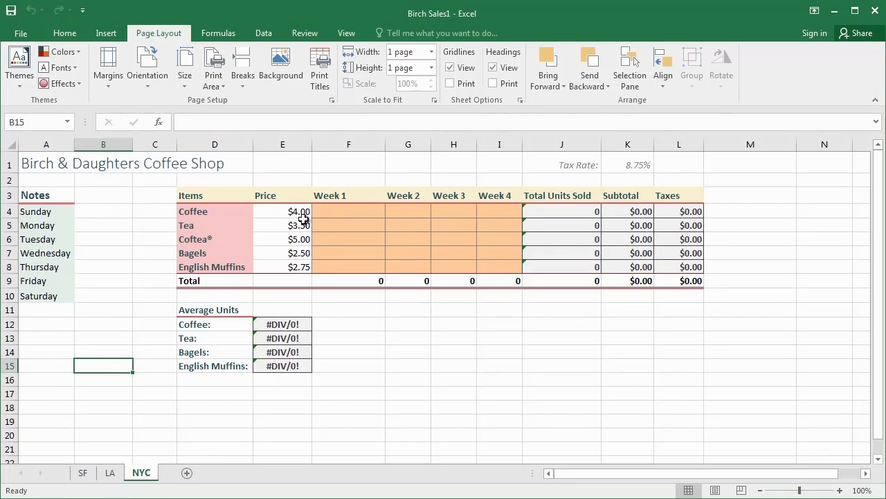
Group the NYC, LA and SF worksheets and set the Tea price in E5 to 3.00 on all three
left_click(277, 225)
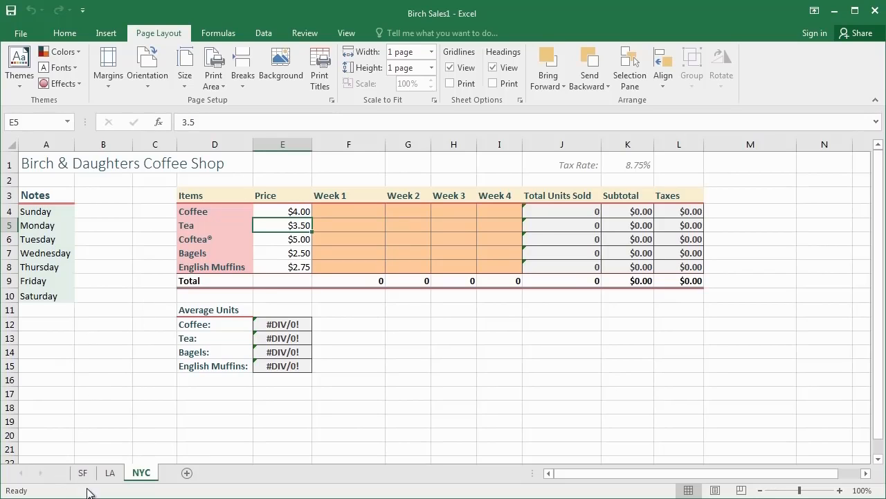
right_click(138, 473)
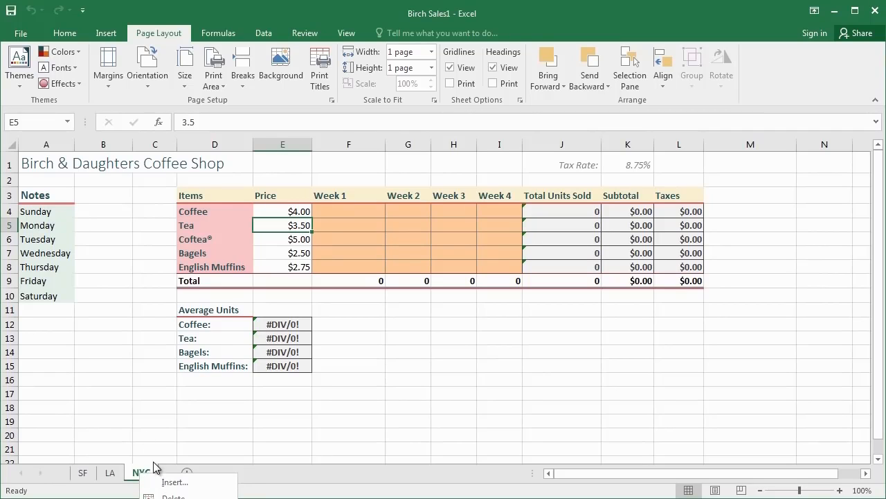
left_click(131, 472)
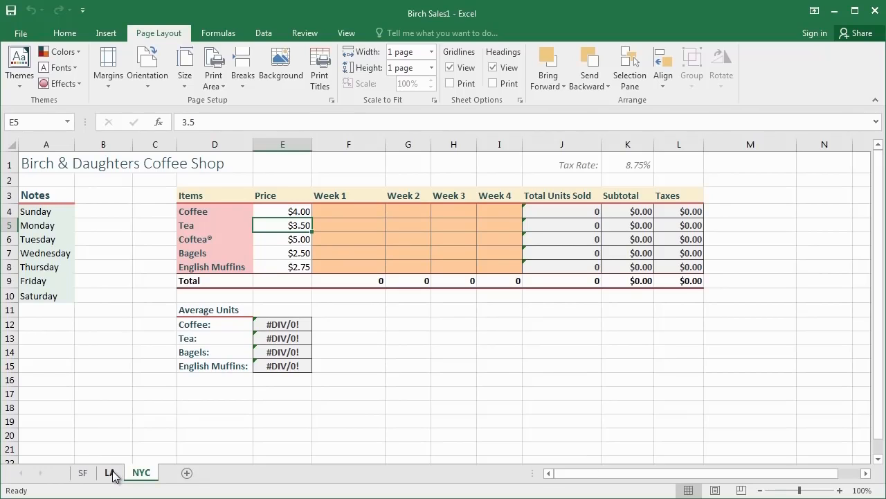
left_click(112, 475, "ctrl")
left_click(83, 473, "ctrl")
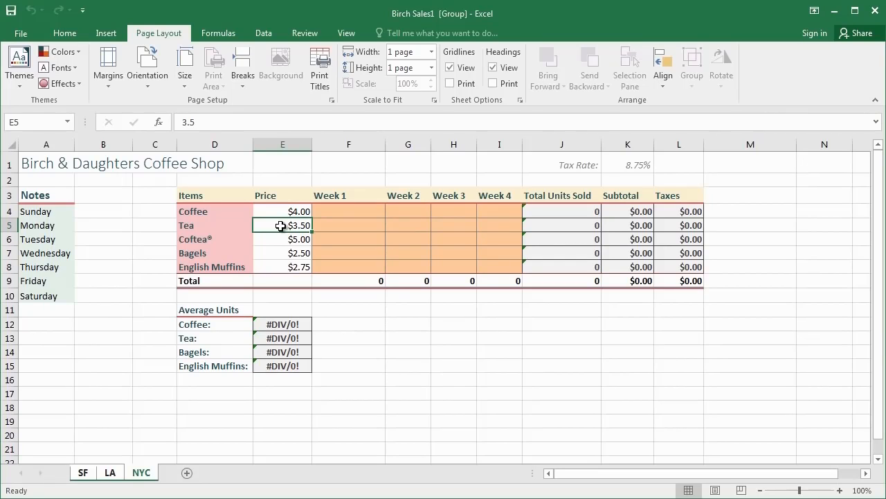
type("3")
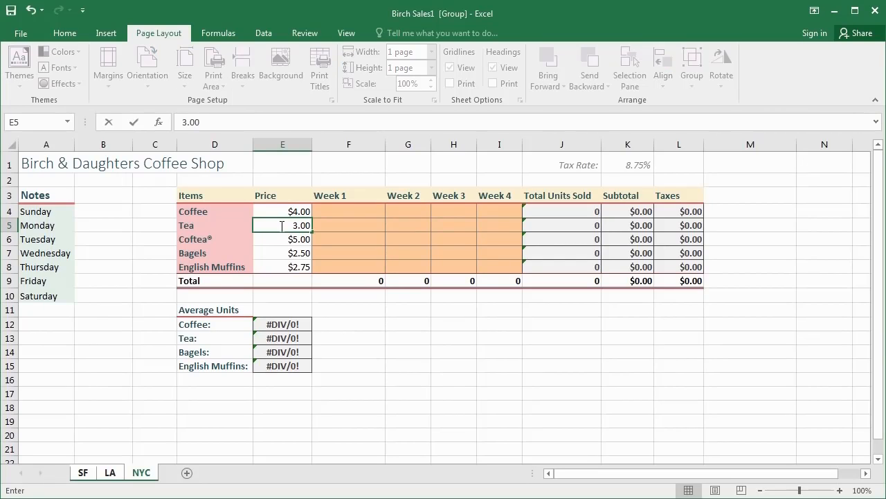
type(".00")
key("Return")
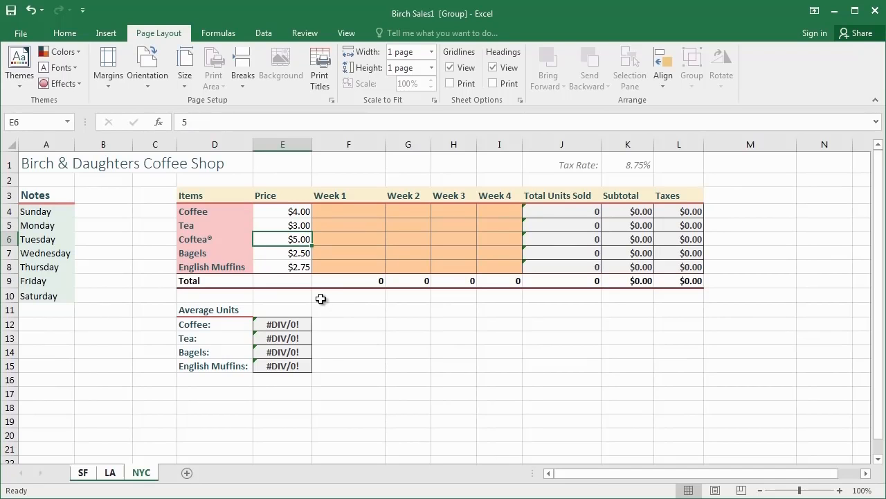
Replace the English Muffins item in D8 with Crumpets across the grouped worksheets
left_click(195, 270)
type("Crumpets")
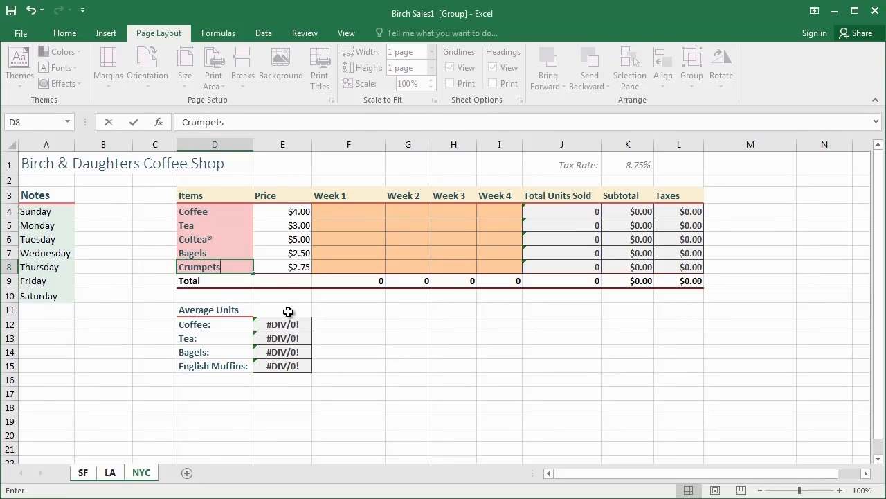
key("Return")
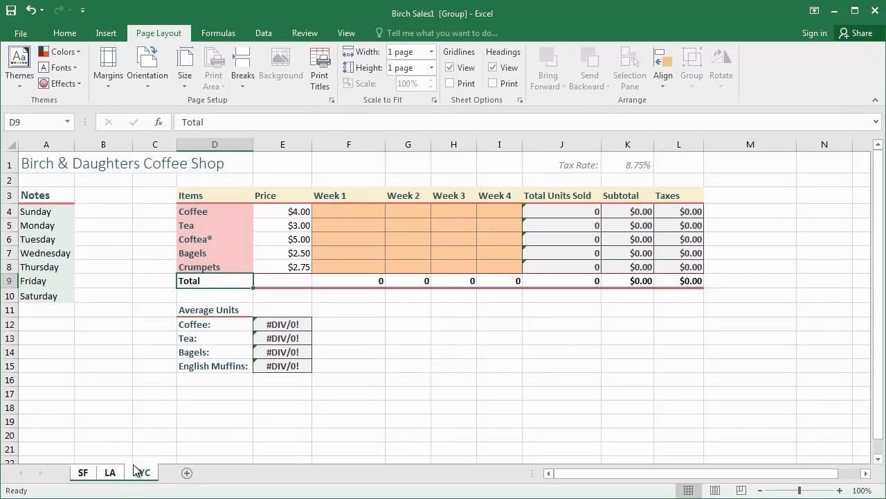
Ungroup the worksheets and check the Tea price and Crumpets item on LA, SF and NYC
left_click(111, 473)
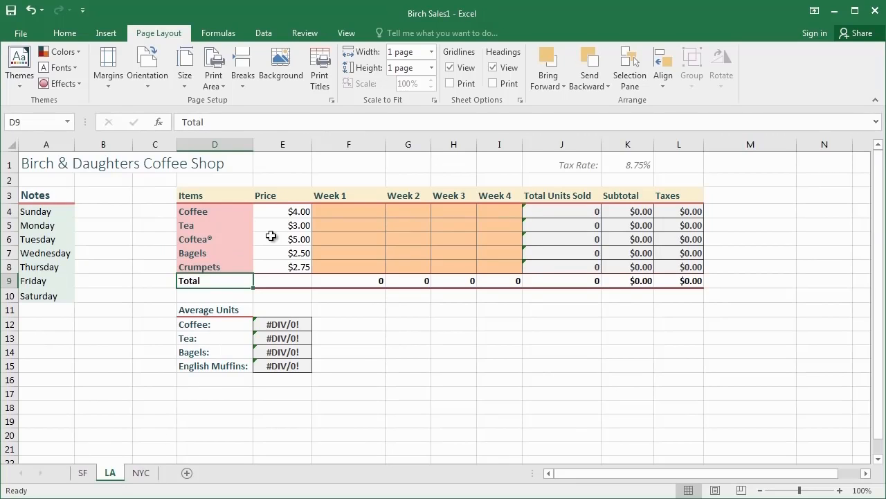
left_click(84, 474)
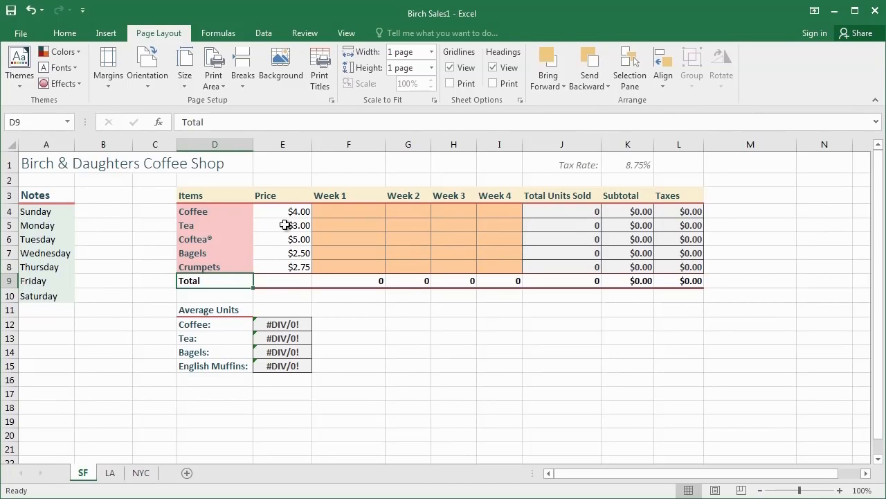
left_click(131, 472)
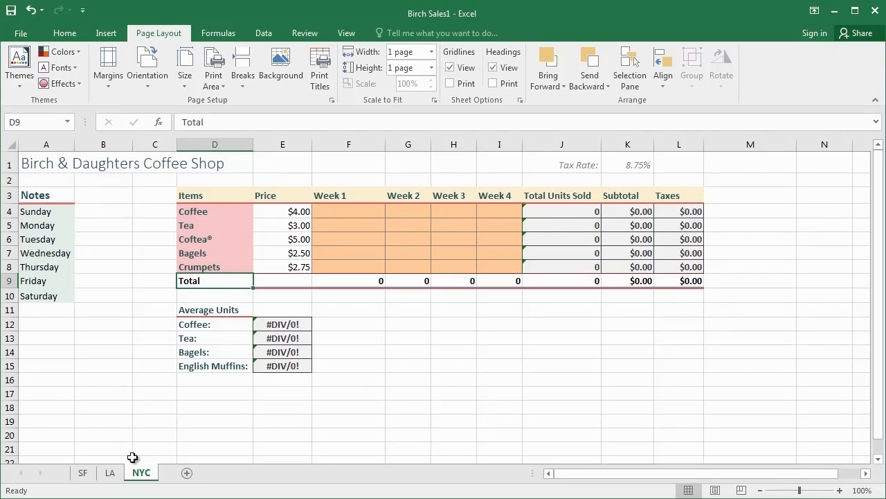
Group the SF, LA and NYC worksheets starting from SF and ungroup them again
right_click(84, 473)
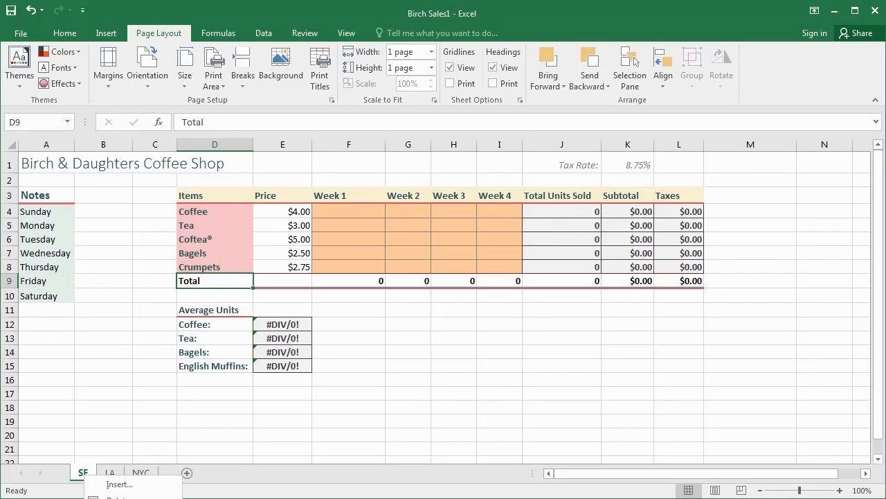
left_click(128, 448)
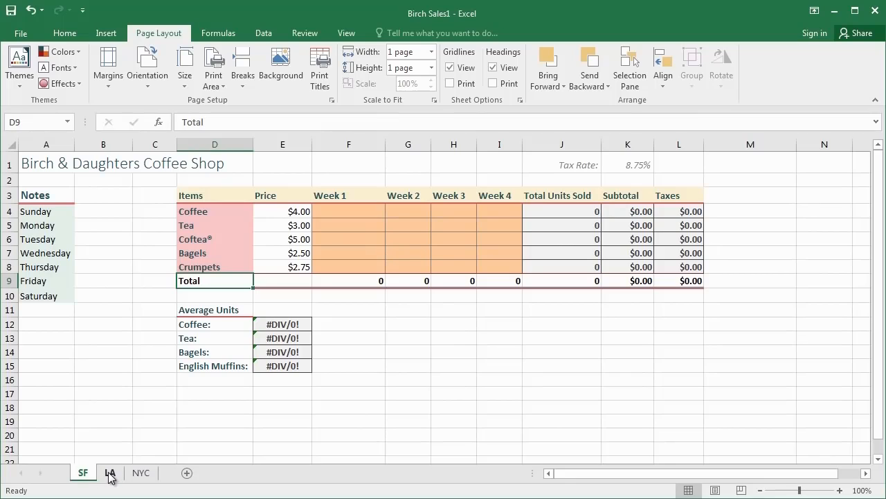
left_click(109, 474, "ctrl")
left_click(140, 474, "ctrl")
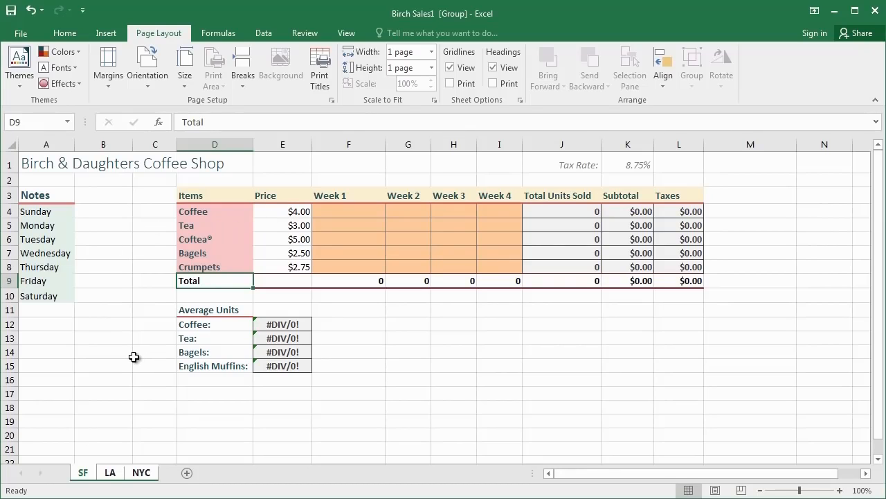
right_click(139, 471)
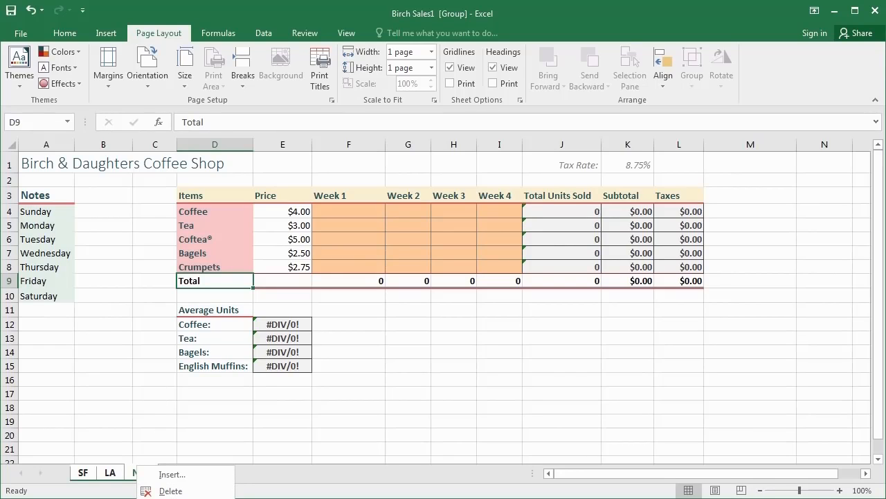
left_click(173, 498)
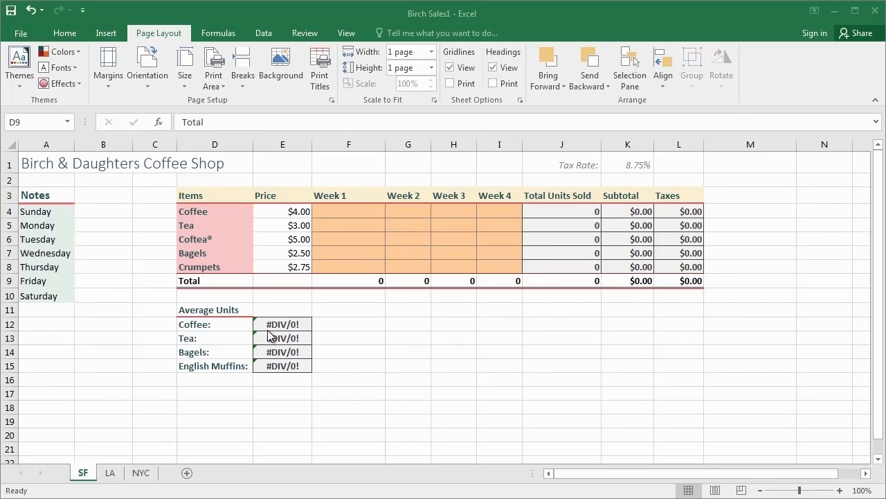
Enter the Week 1 units on the SF sheet: Coffee 252, Tea 645, Coftea 621, Bagels 541 and Crumpets 512
left_click(351, 211)
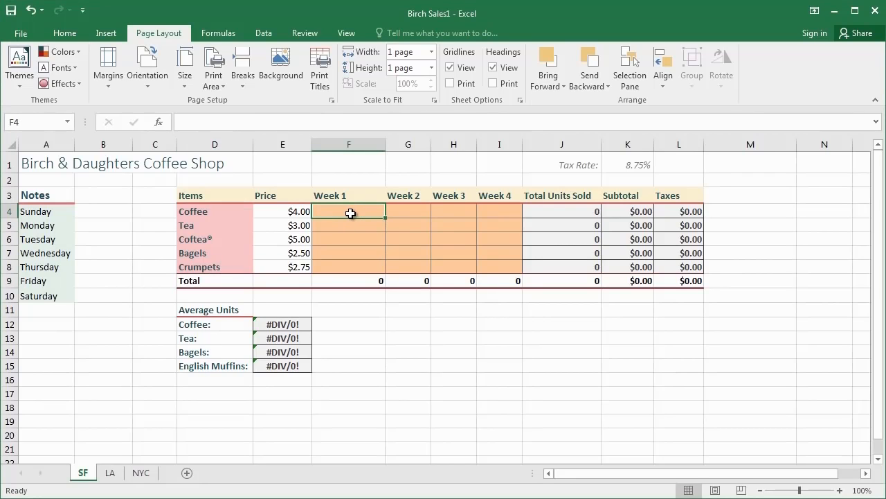
type("252")
key("ctrl+Return")
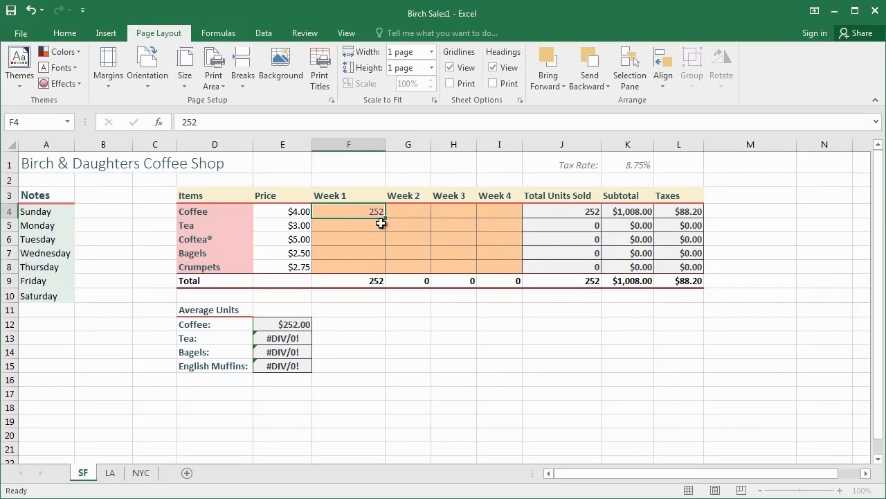
left_click(373, 222)
type("645")
left_click(370, 236)
type("62")
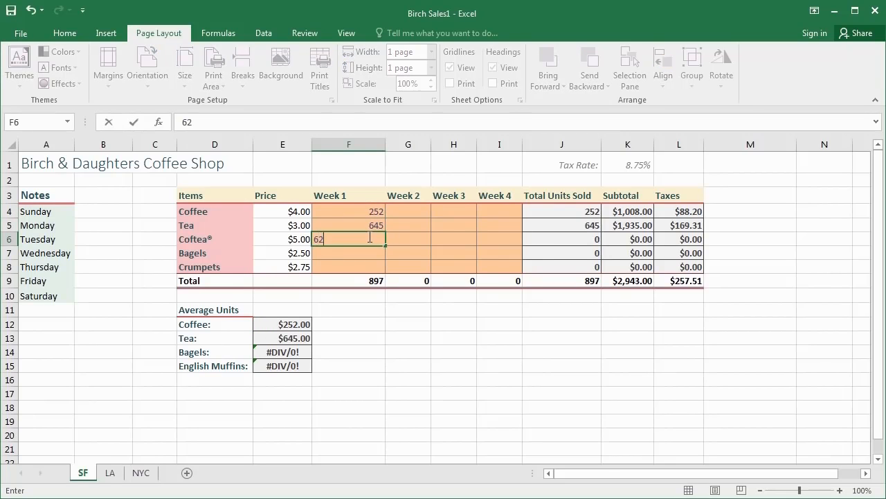
type("15")
key("BackSpace")
key("Return")
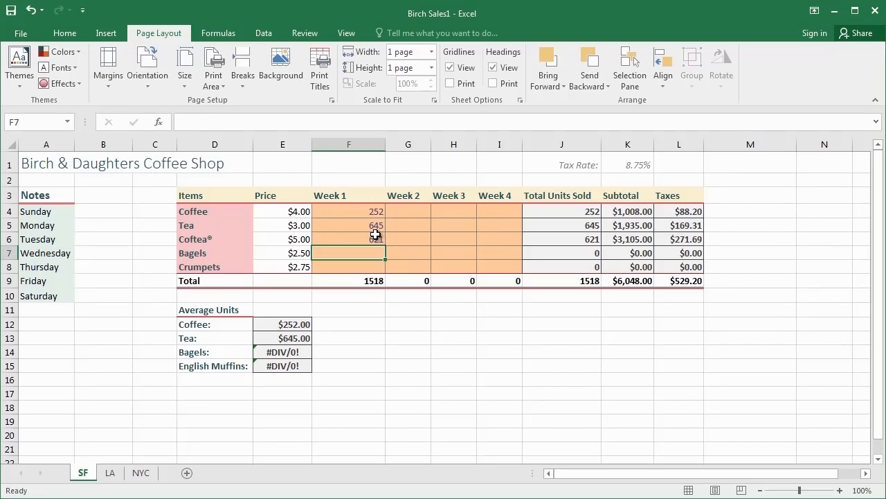
type("541")
key("Return")
type("512")
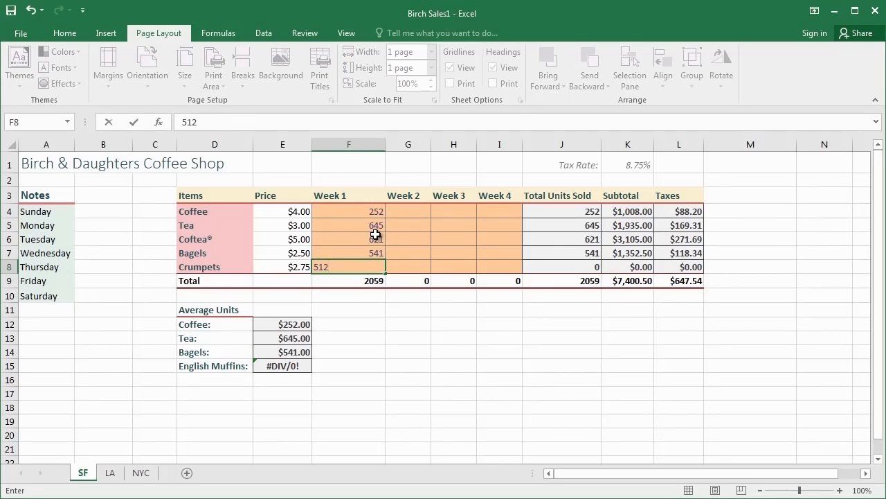
Copy the Week 1 units of all five items across to Weeks 2 through 4 on the SF sheet
left_click_drag(355, 213, 514, 273)
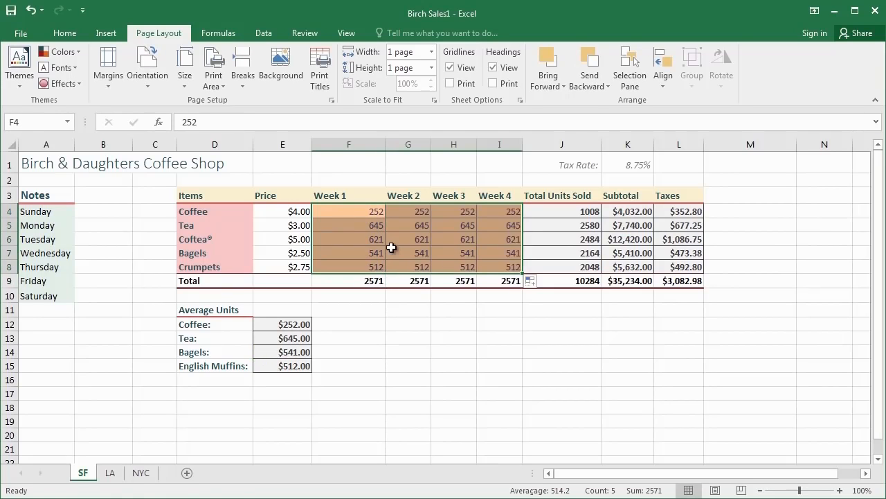
left_click(392, 245)
left_click(419, 225)
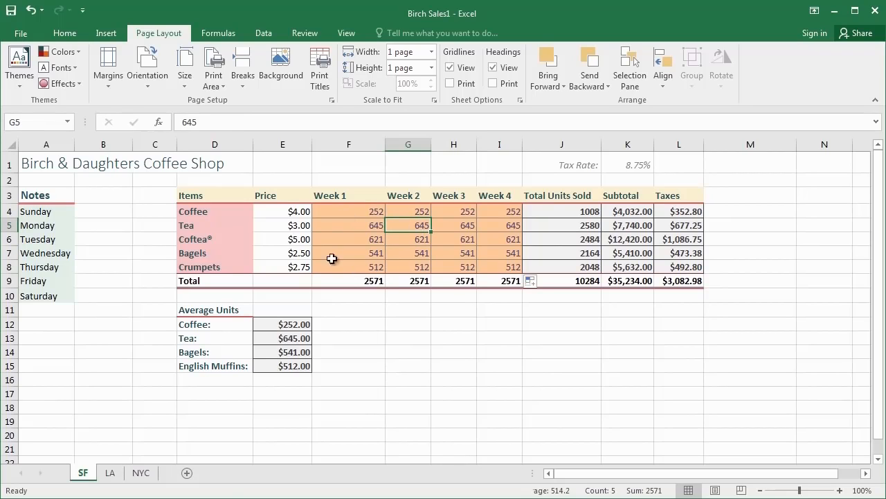
left_click(343, 213)
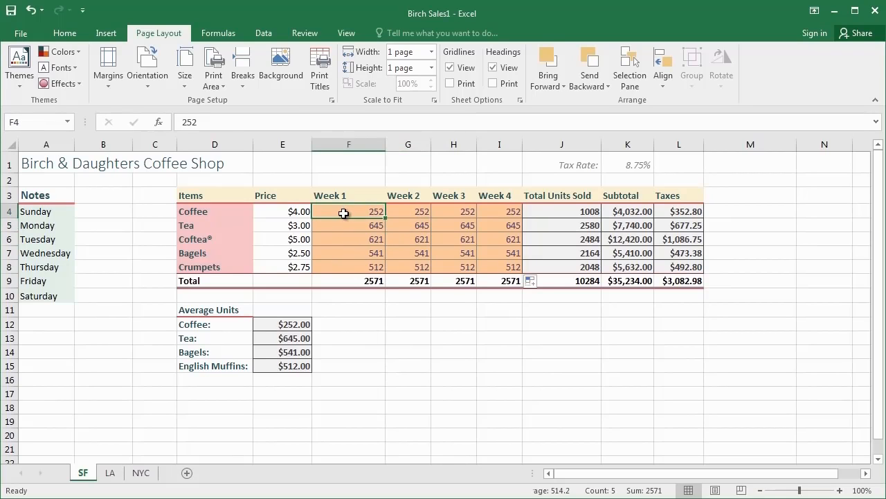
Vary the SF unit figures by setting Tea to 545 in Week 2, Coftea to 323 in Week 3 and Tea to 564 in Week 4
left_click(410, 225)
type("5454")
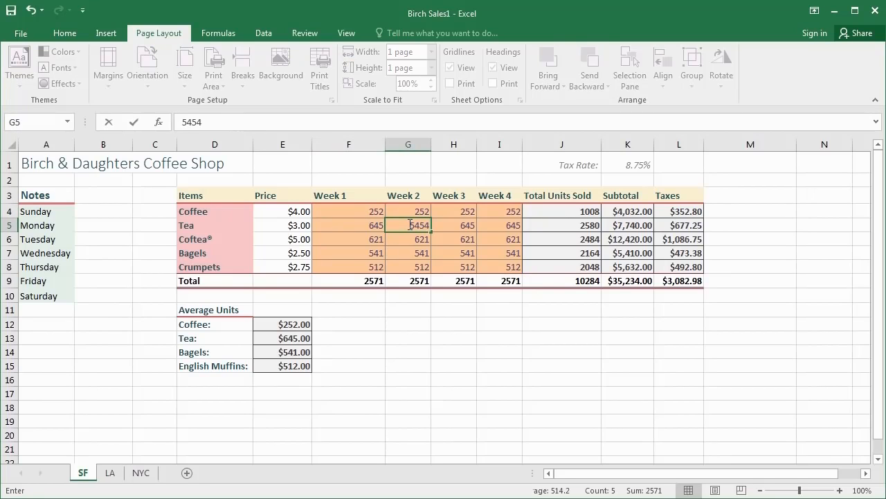
key("BackSpace")
key("Return")
left_click(461, 237)
type("323")
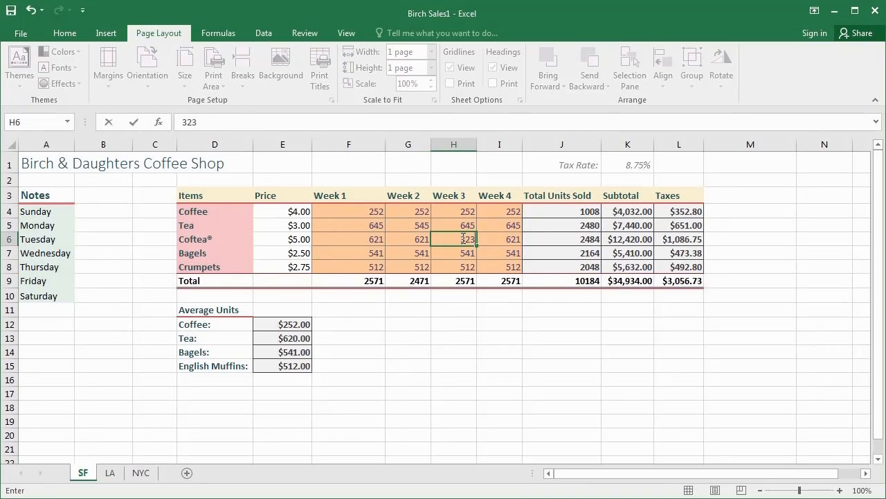
key("Return")
left_click(502, 226)
type("564")
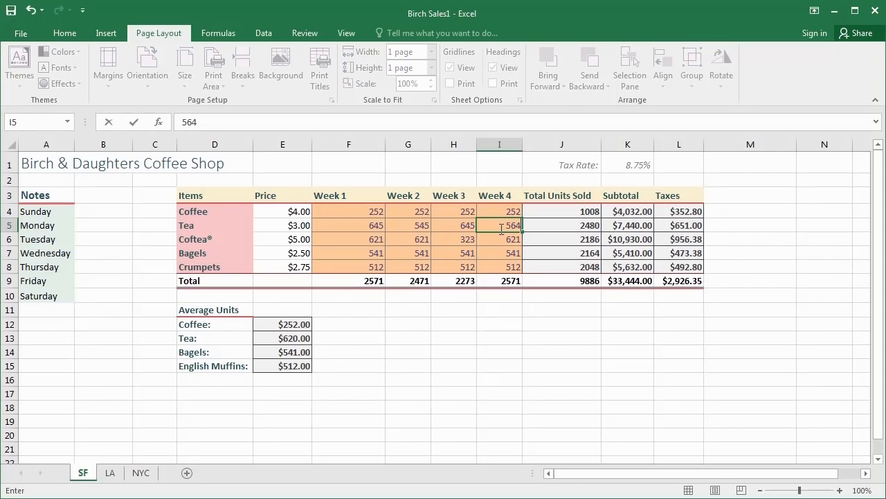
key("Return")
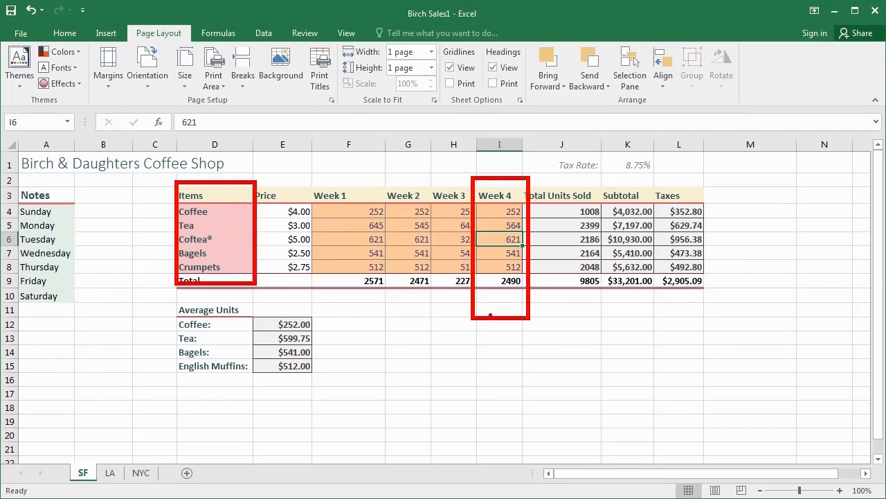
Inspect the Coffee row's Week 4 units, Total Units Sold and Subtotal cells and the Tea row's Taxes formula on the SF sheet
left_click(512, 211)
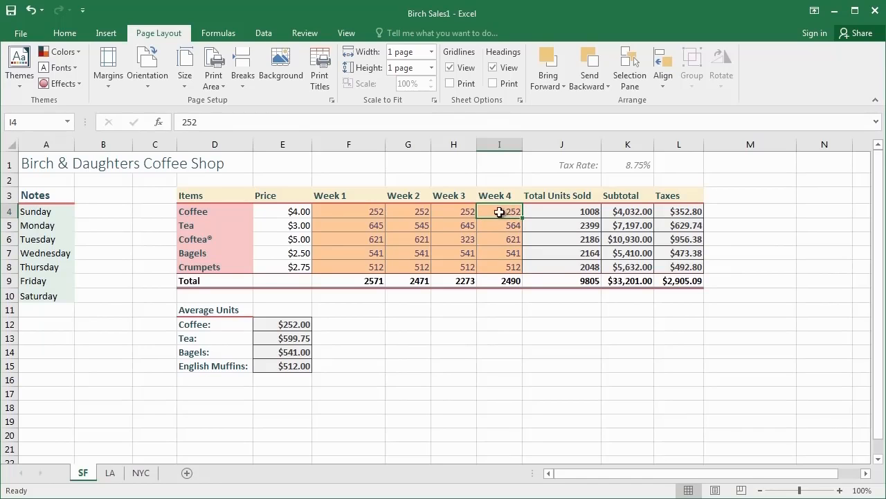
left_click(200, 213)
left_click(573, 212)
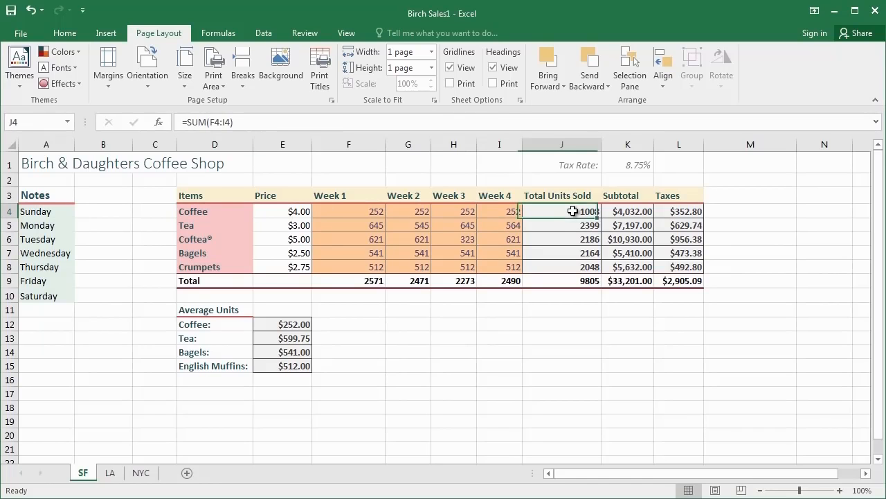
left_click(631, 215)
left_click(682, 226)
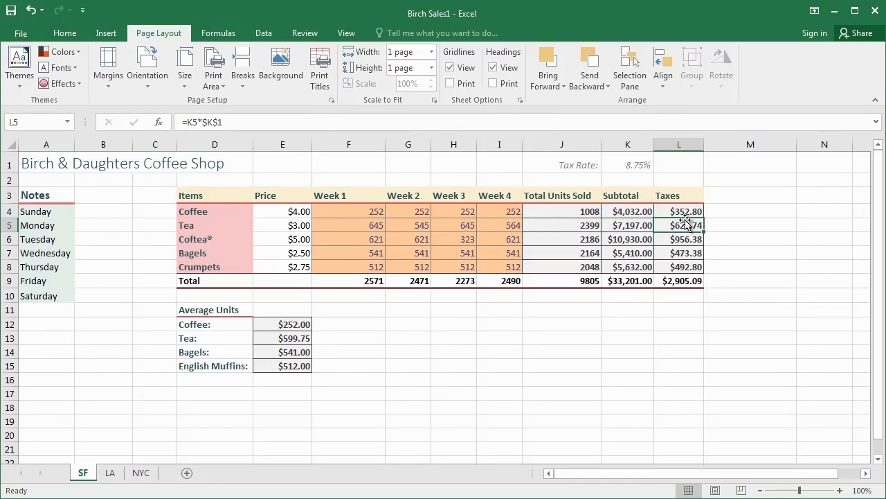
left_click(317, 183)
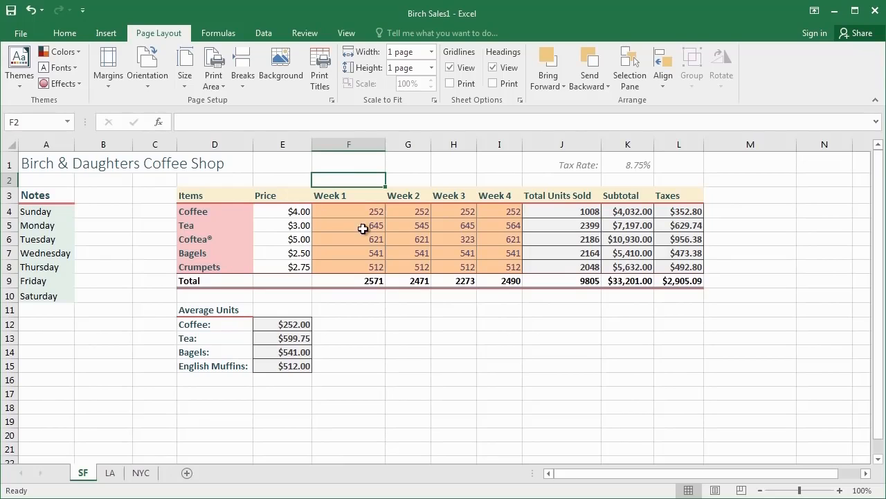
left_click(517, 178)
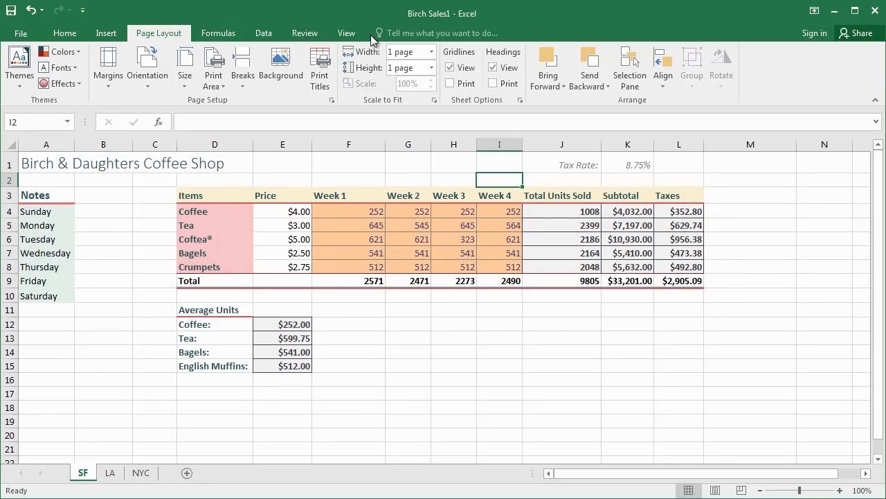
Freeze the top row of the SF sheet and test it by moving down through the rows and back
left_click(346, 34)
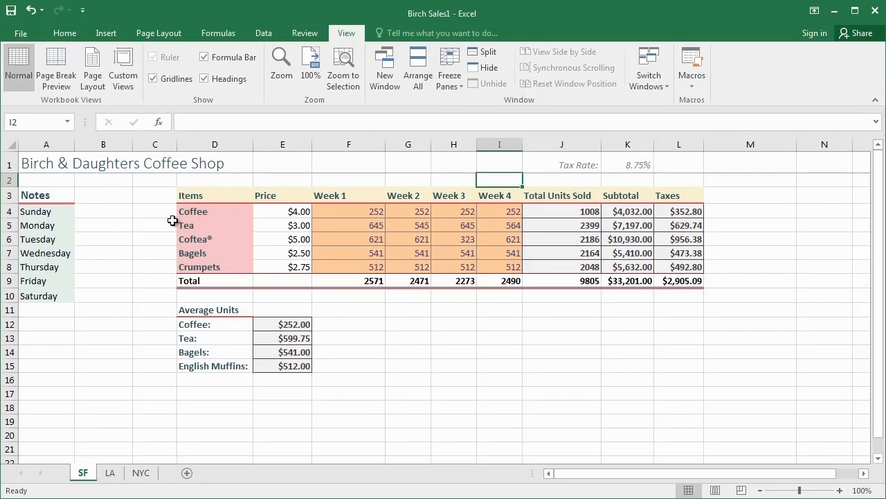
scroll(176, 220, "down", 8)
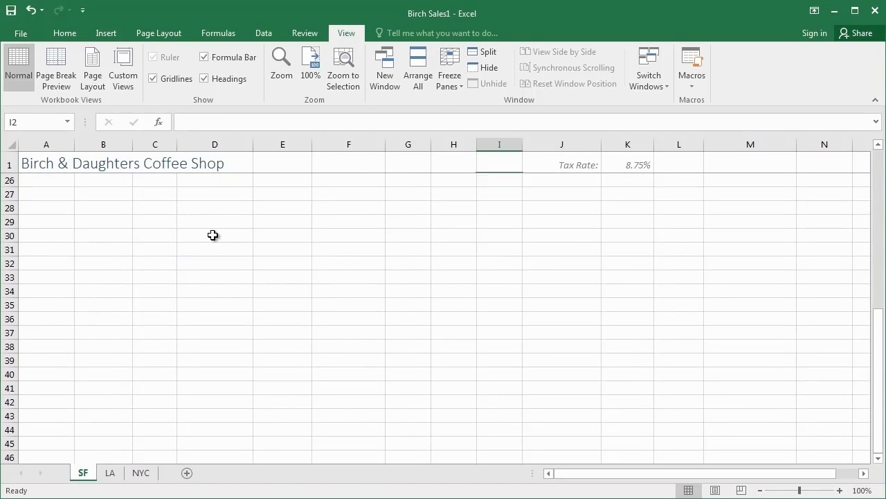
scroll(214, 235, "up", 7)
scroll(218, 238, "down", 4)
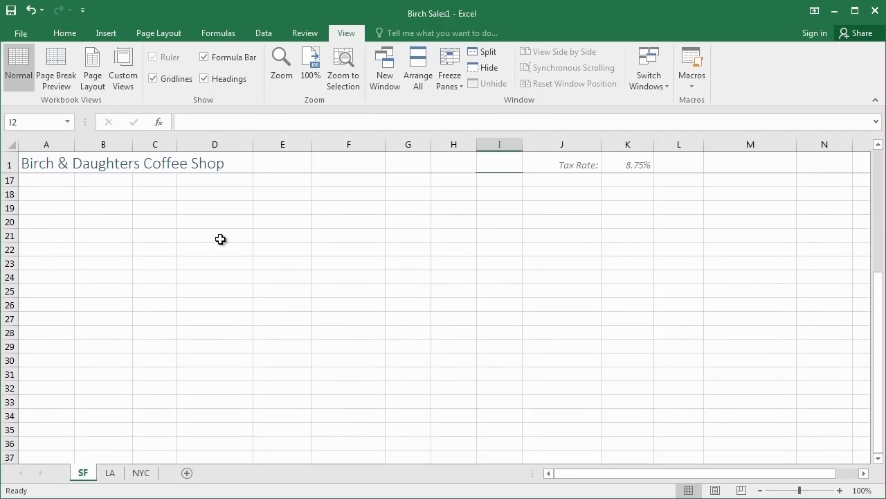
scroll(220, 239, "up", 5)
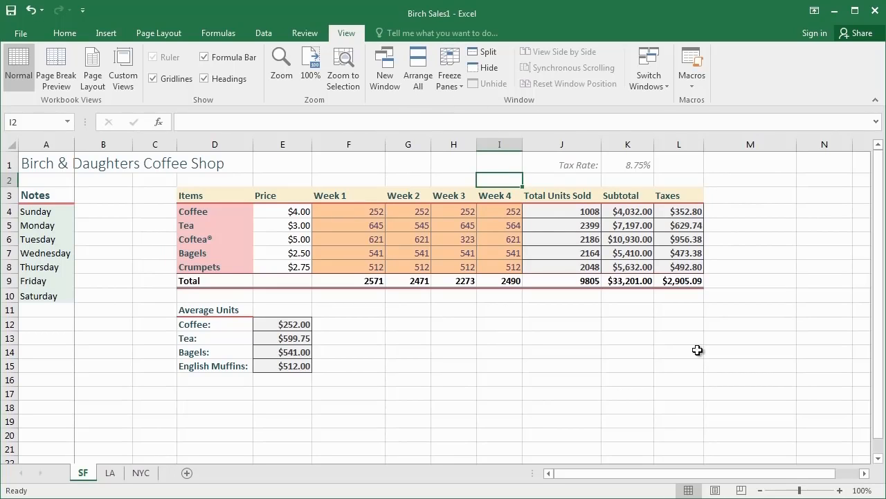
Freeze the first column of the SF sheet and test it by moving across the columns and back
left_click(865, 474)
left_click(865, 475)
left_click(865, 474)
left_click(865, 474)
left_click(865, 475)
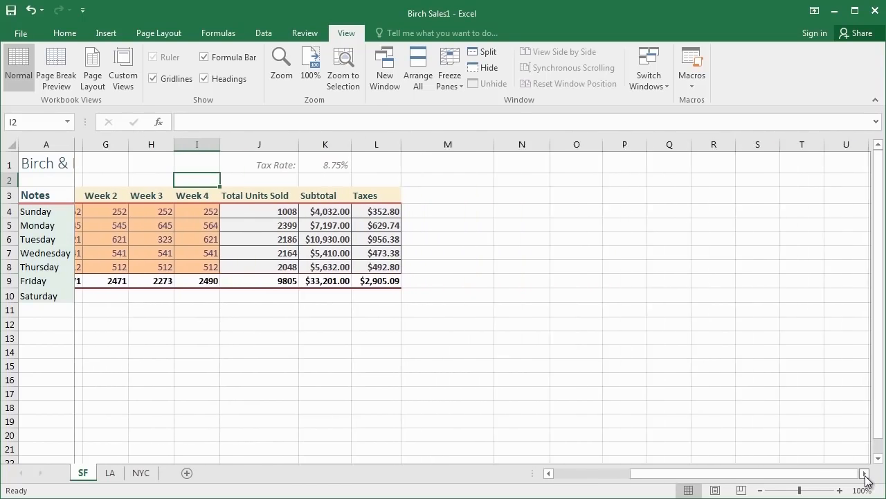
left_click(865, 475)
left_click_drag(674, 477, 578, 476)
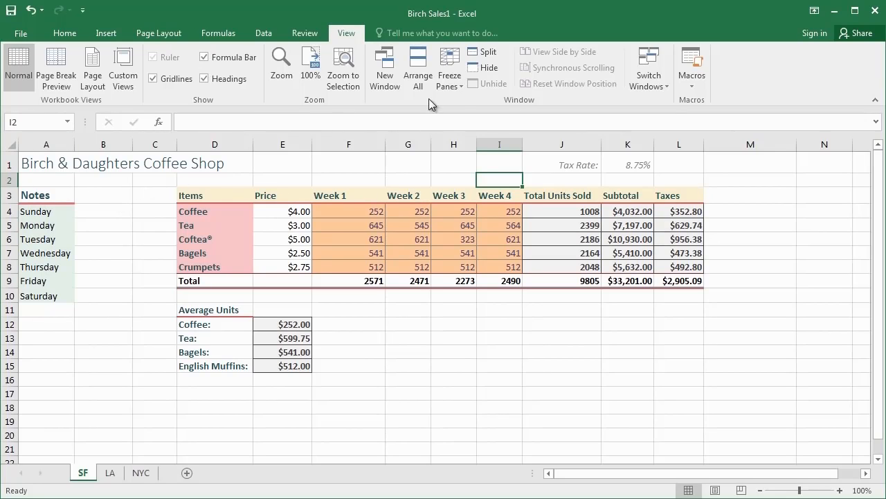
Freeze the panes at cell F4 to hold rows 1–3 and columns A–E, and test them vertically and horizontally
left_click(450, 86)
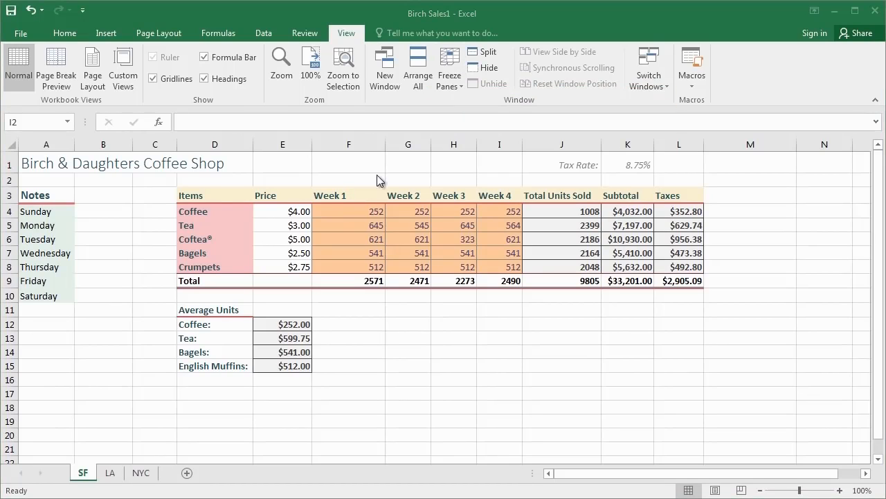
left_click(332, 209)
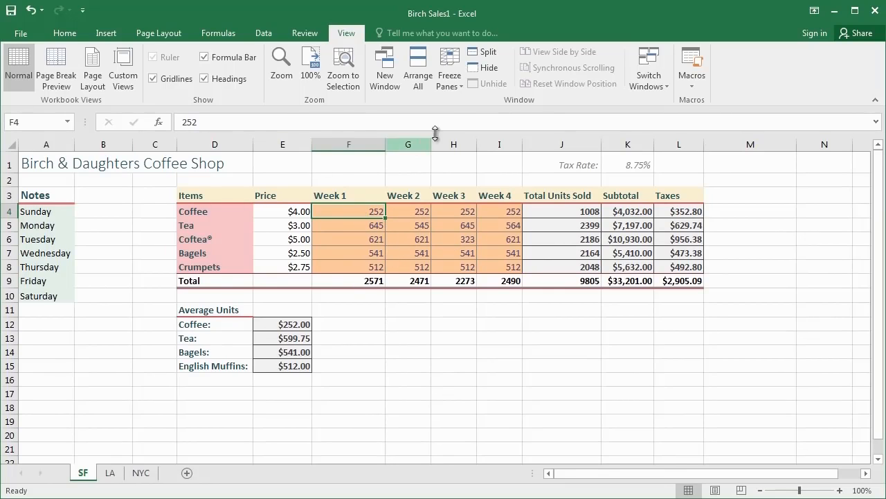
left_click(497, 112)
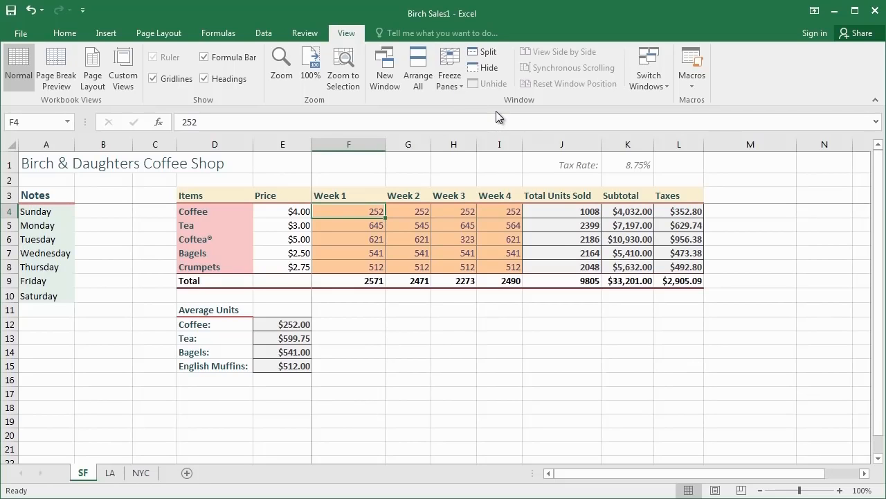
scroll(380, 279, "down", 8)
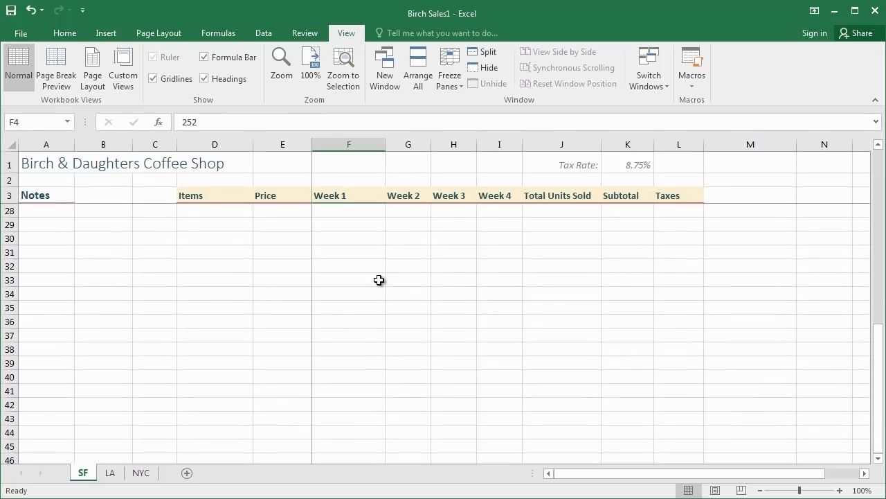
scroll(379, 278, "up", 5)
scroll(379, 276, "up", 3)
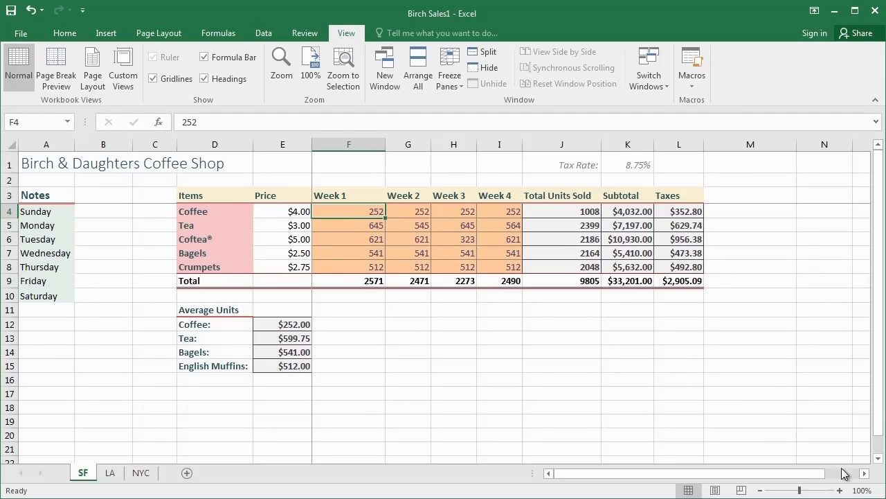
left_click_drag(814, 475, 864, 477)
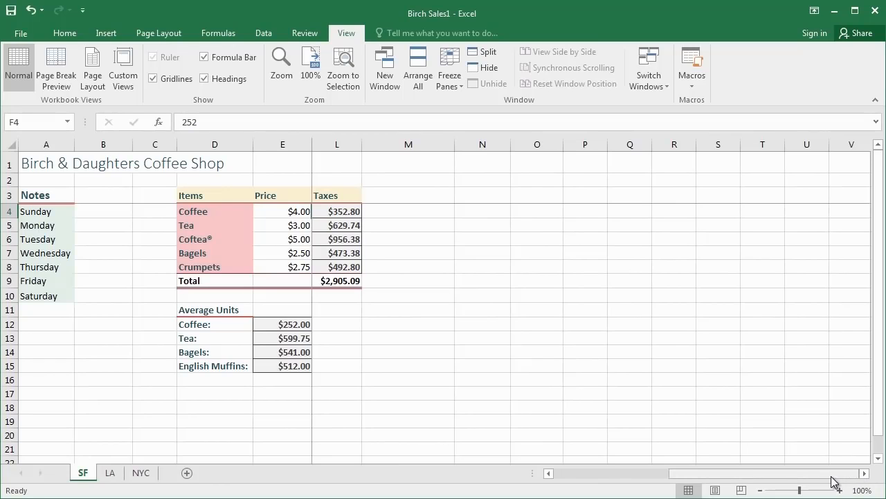
left_click(550, 474)
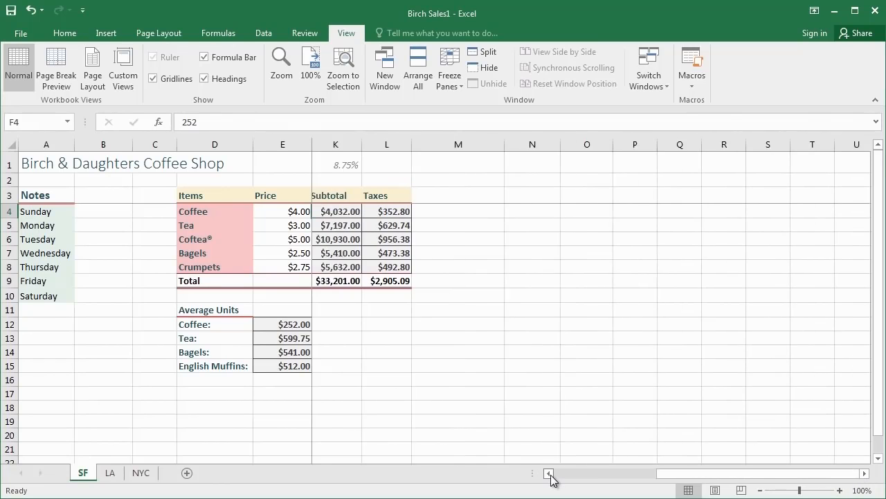
left_click(550, 474)
left_click(550, 473)
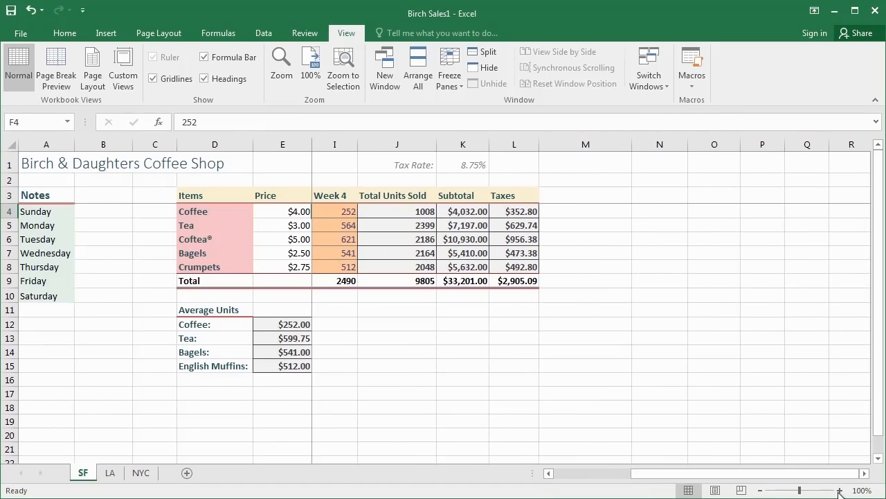
left_click(864, 473)
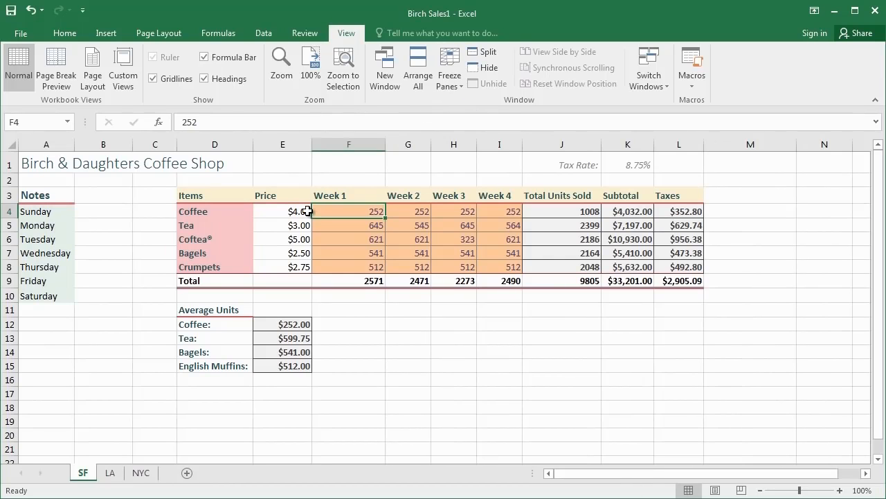
Freeze the panes at cell E4 to hold rows 1–3 and columns A–D, and test them across the sheet
left_click(284, 213)
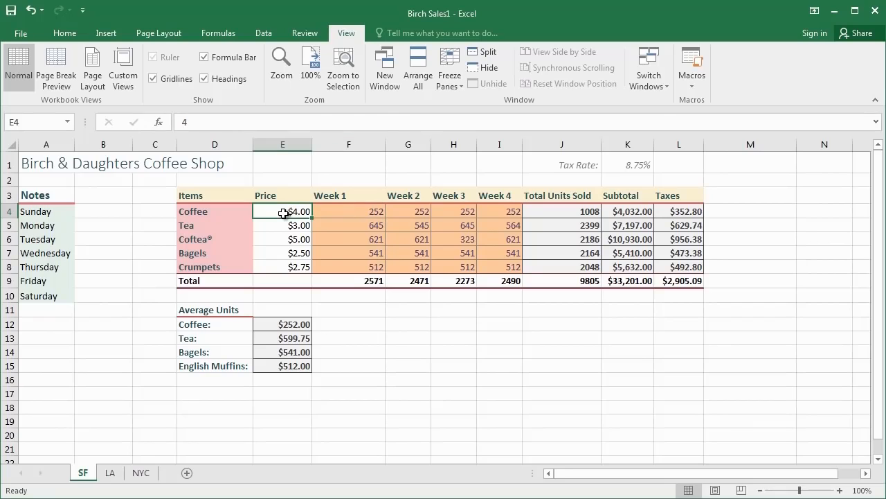
left_click(448, 84)
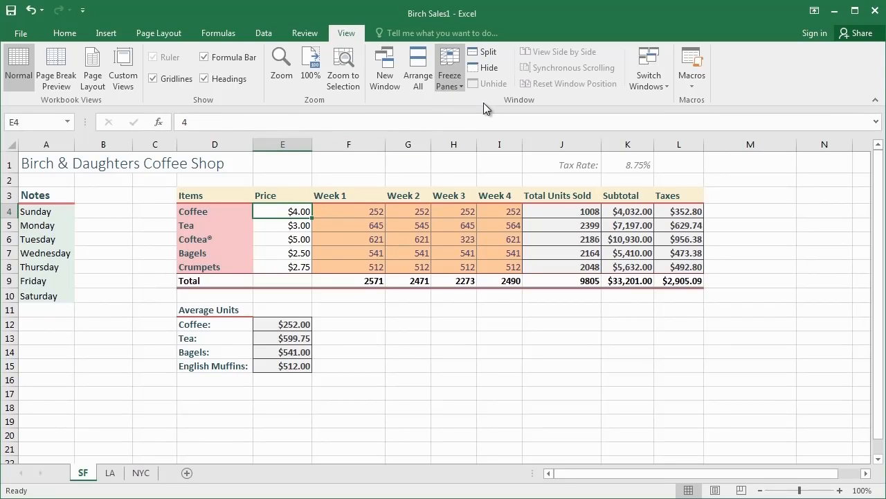
left_click(484, 103)
left_click(865, 473)
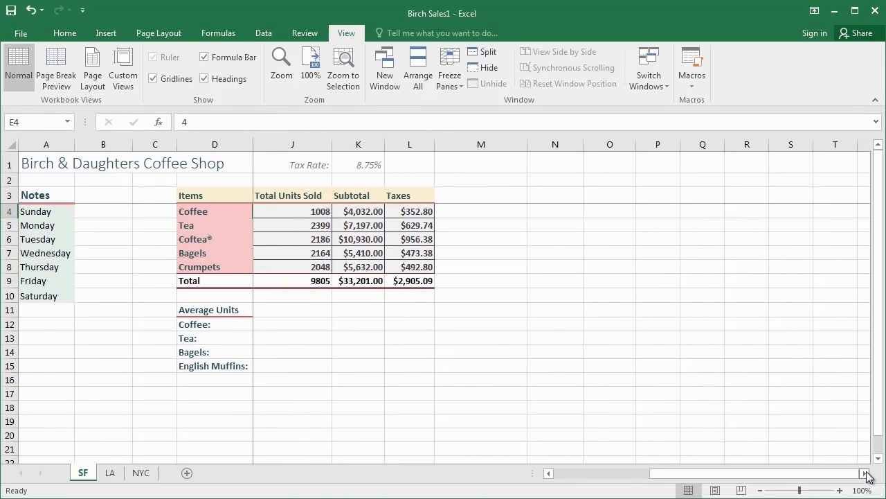
left_click(866, 473)
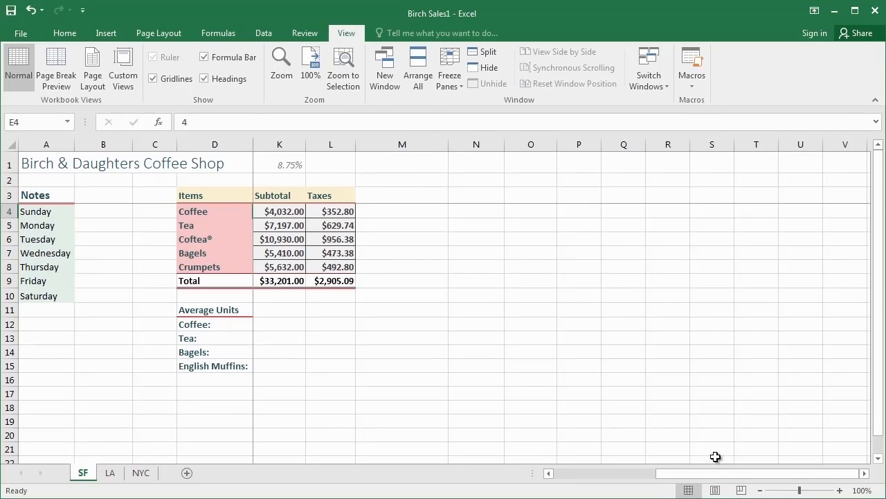
left_click_drag(724, 479, 587, 480)
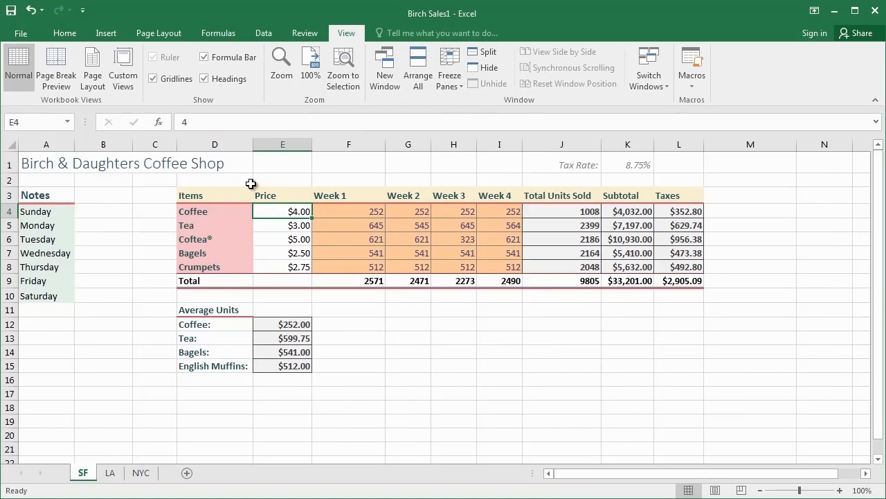
Freeze only columns A–D with the panes set at cell E1, and test the sheet vertically and horizontally
left_click(289, 161)
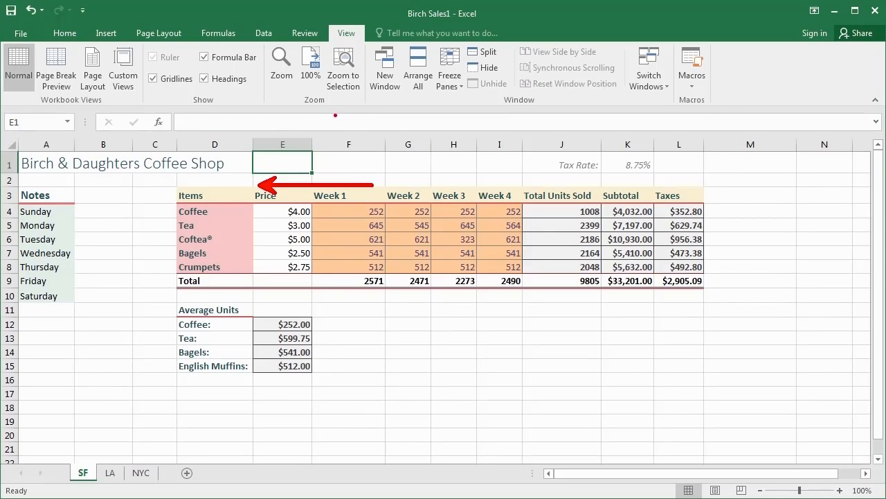
left_click(450, 91)
left_click(487, 105)
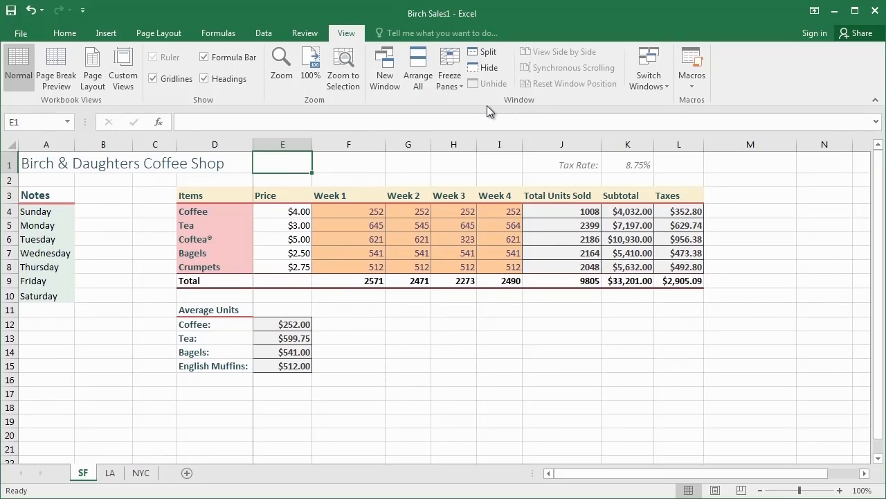
left_click(878, 458)
left_click(878, 458)
left_click(880, 459)
left_click(879, 459)
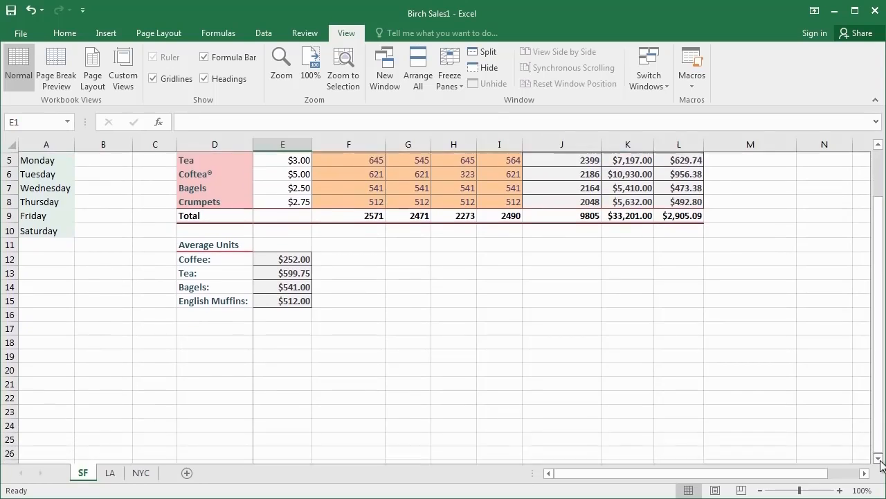
left_click(879, 459)
left_click(879, 459)
left_click(879, 459)
left_click_drag(876, 435, 845, 369)
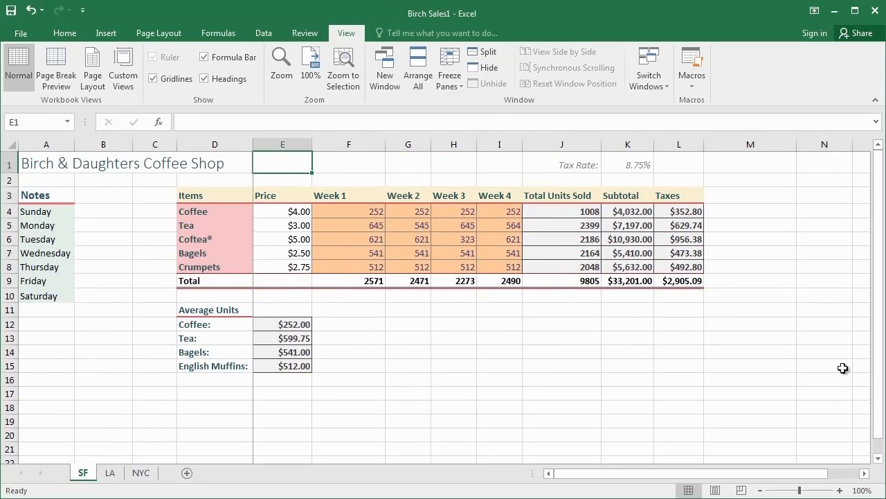
left_click(865, 472)
left_click(865, 473)
left_click(865, 473)
left_click(865, 473)
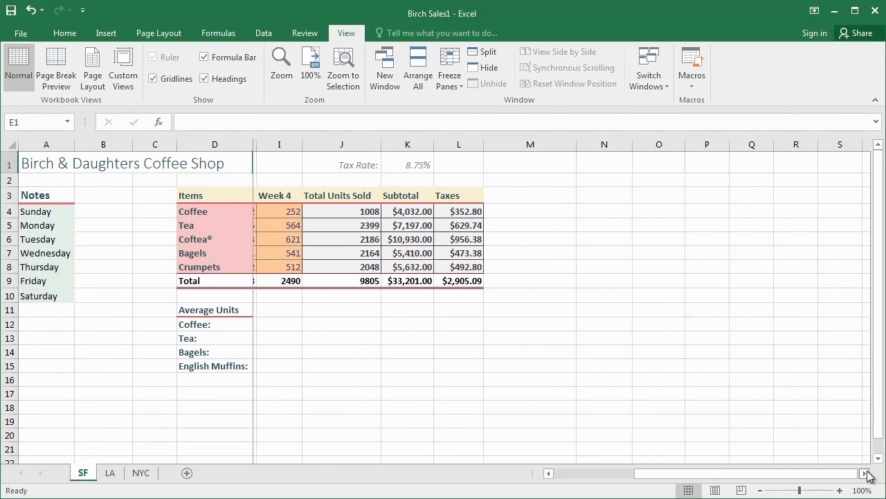
left_click(865, 473)
left_click_drag(840, 476, 807, 477)
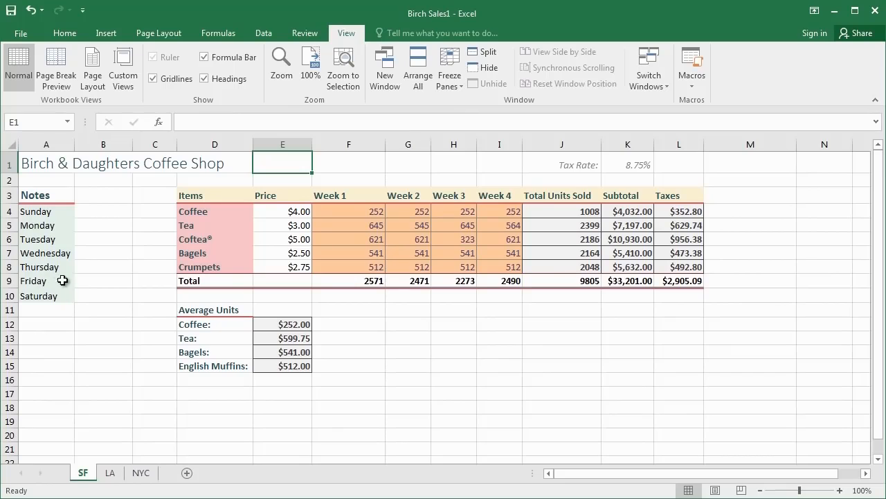
Freeze only rows 1–3 with the panes set at cell A4, test them vertically and horizontally, and unfreeze the panes
left_click(33, 212)
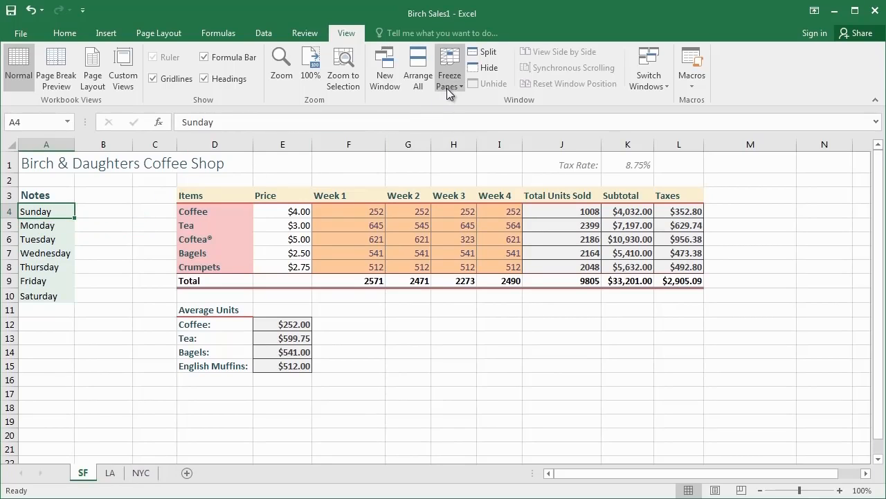
left_click(492, 115)
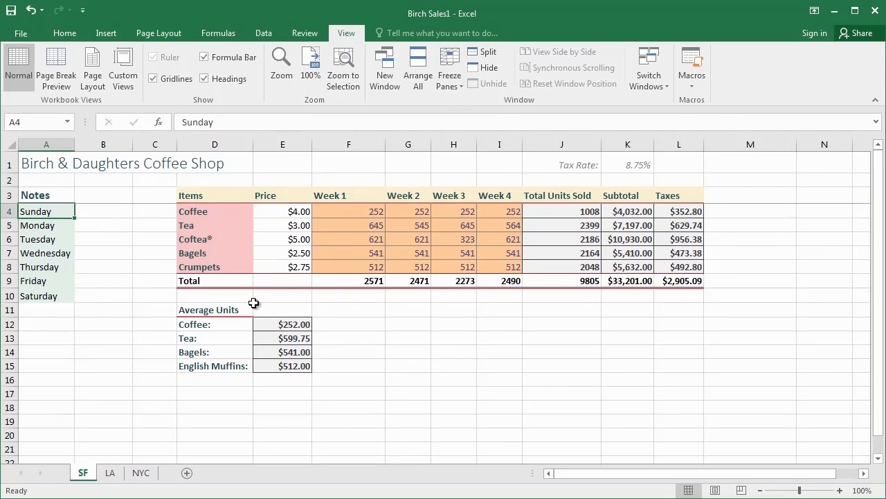
scroll(252, 305, "down", 4)
scroll(246, 321, "up", 4)
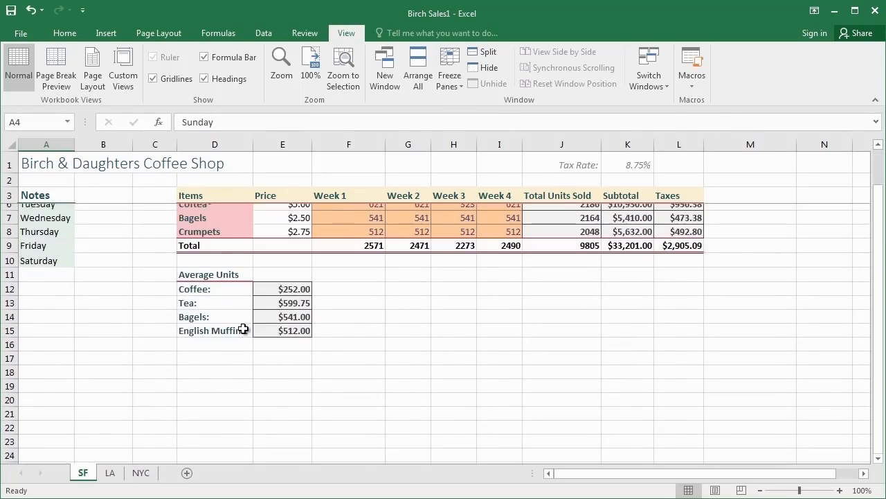
scroll(246, 329, "down", 3)
scroll(246, 328, "down", 1)
scroll(244, 327, "up", 5)
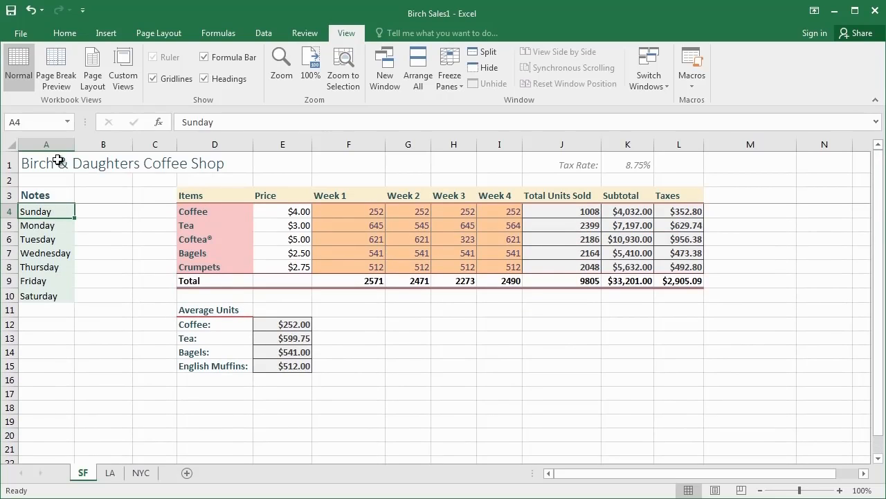
scroll(116, 243, "down", 1)
scroll(119, 246, "up", 1)
left_click(863, 473)
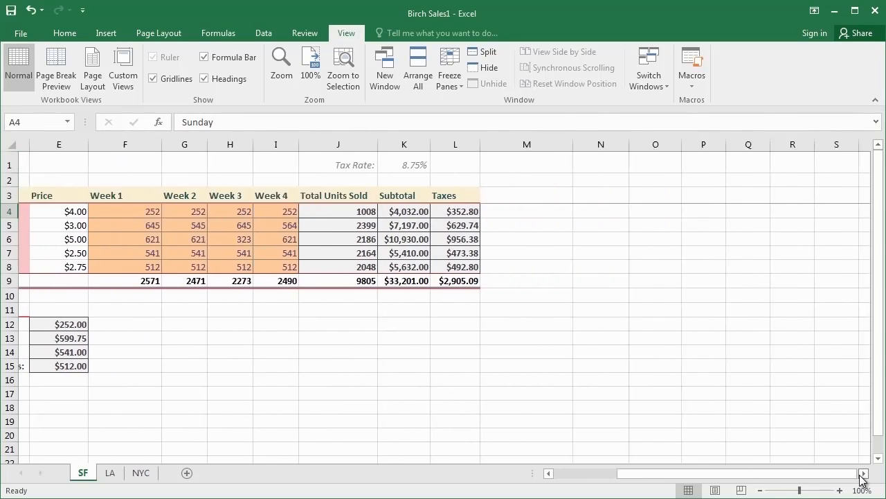
left_click_drag(819, 480, 765, 485)
left_click(451, 82)
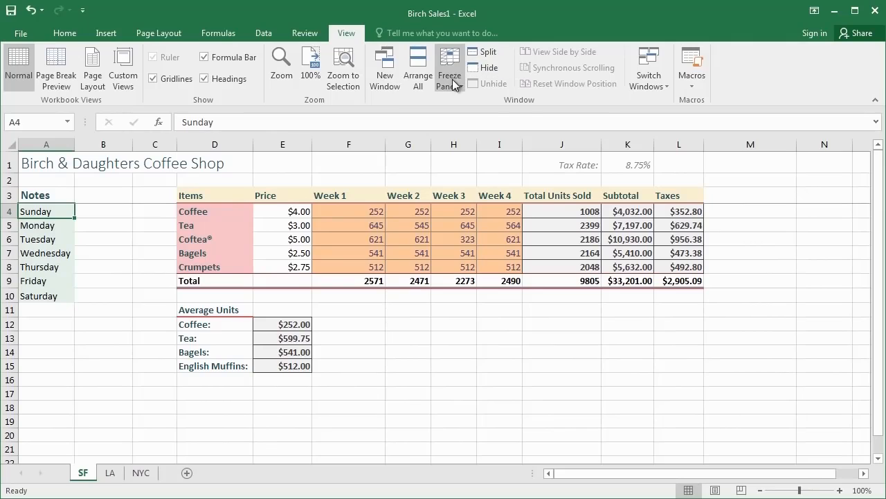
left_click(524, 111)
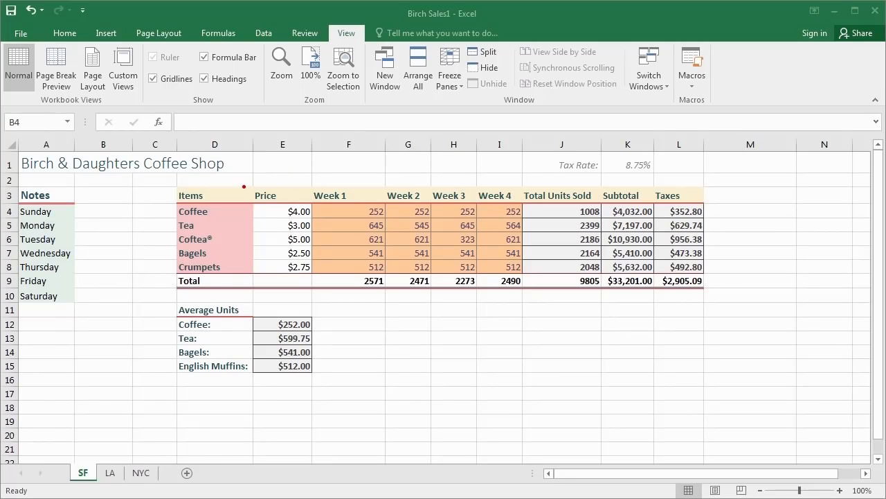
mouse_move(249, 182)
left_mouse_down()
mouse_move(540, 312)
mouse_move(601, 307)
left_mouse_up()
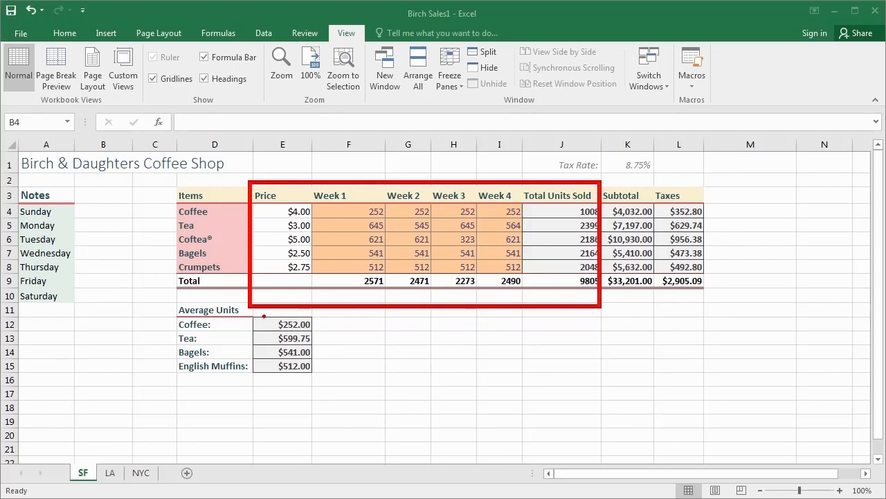
left_click_drag(725, 169, 655, 316)
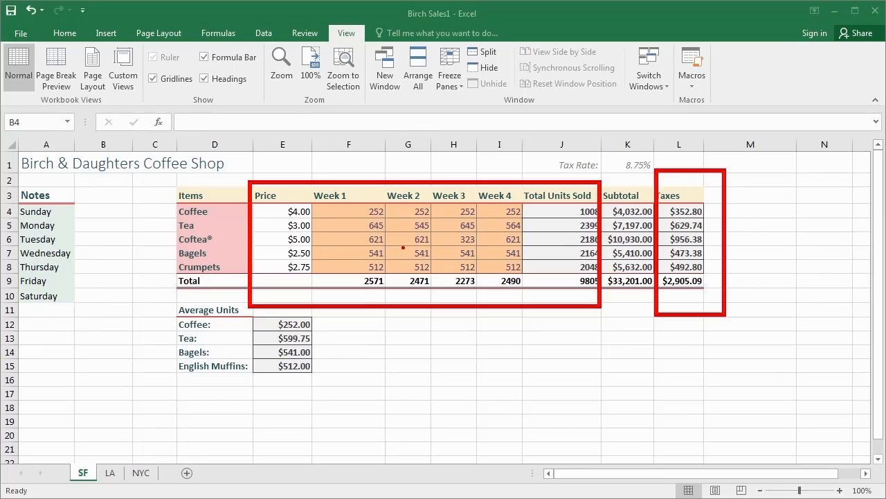
key("Escape")
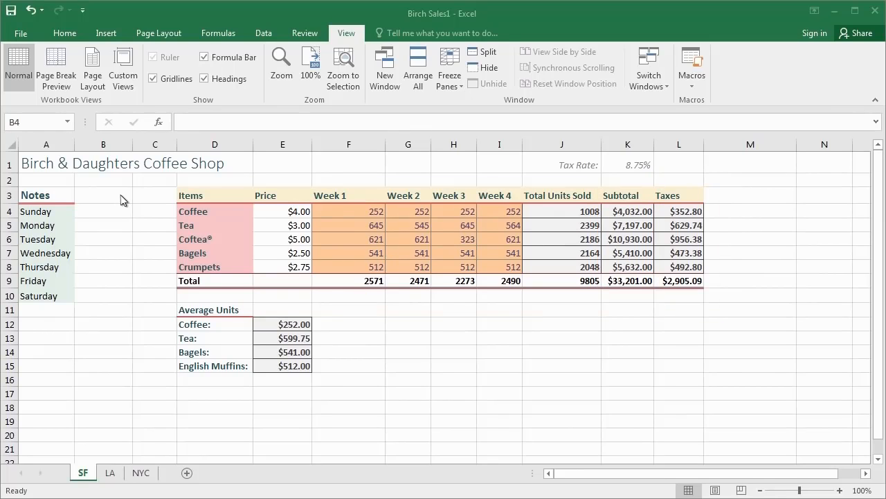
key("ctrl+2")
mouse_move(162, 38)
left_mouse_down()
mouse_move(99, 114)
mouse_move(181, 197)
left_mouse_up()
left_click(146, 183)
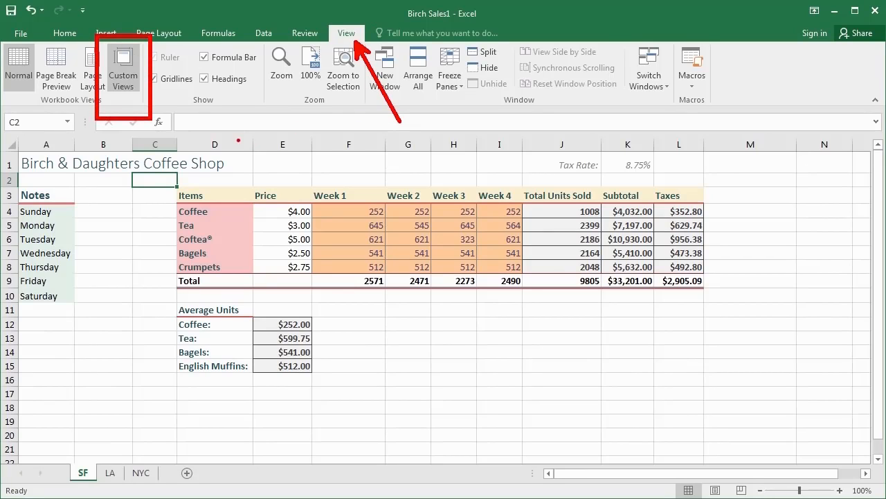
Save the full SF sheet as a custom view named Original, including print settings and hidden rows, columns and filter settings
left_click(123, 69)
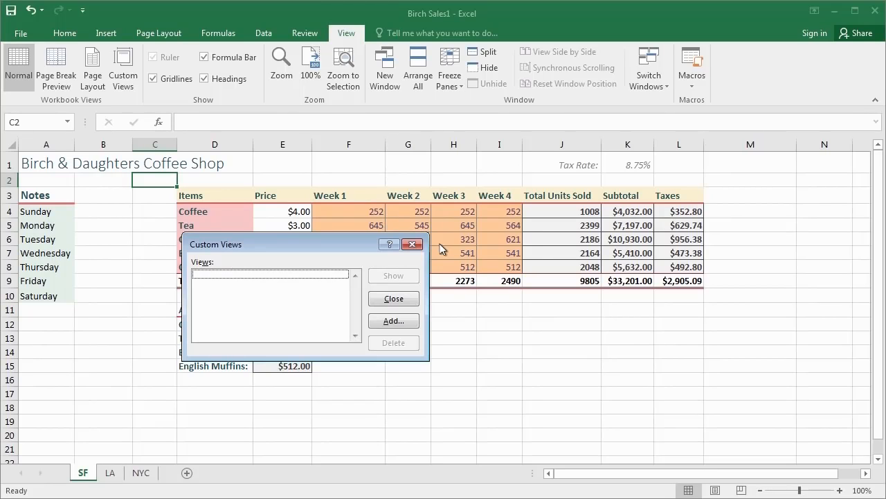
left_click(393, 321)
type("O")
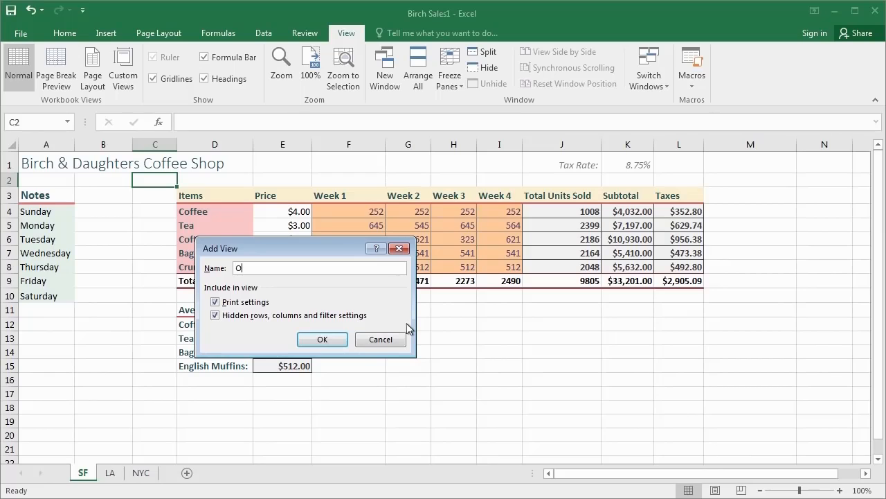
type("riginal")
left_click(339, 340)
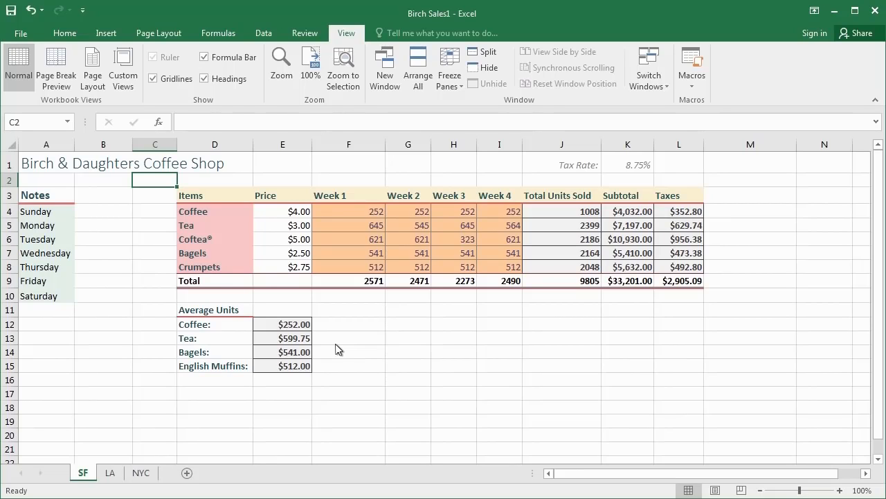
Hide rows 11–15 containing the Average Units block on the SF sheet
left_click_drag(14, 311, 15, 391)
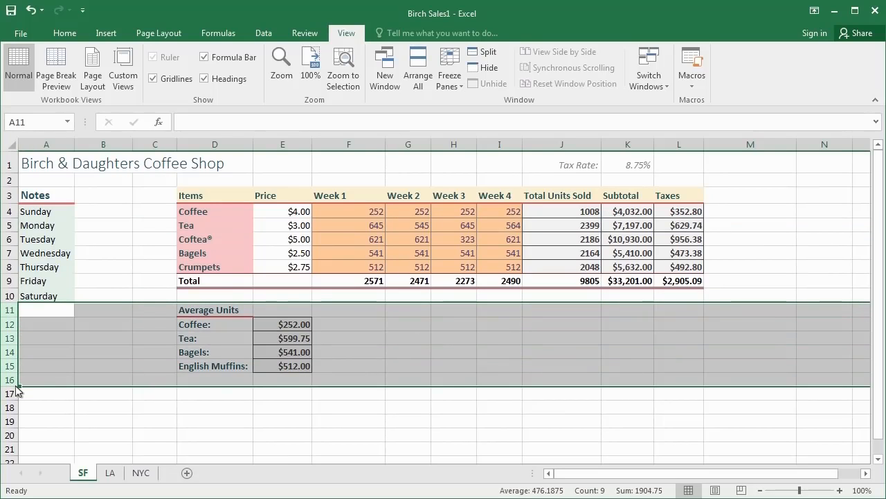
left_click_drag(14, 310, 14, 365)
right_click(17, 345)
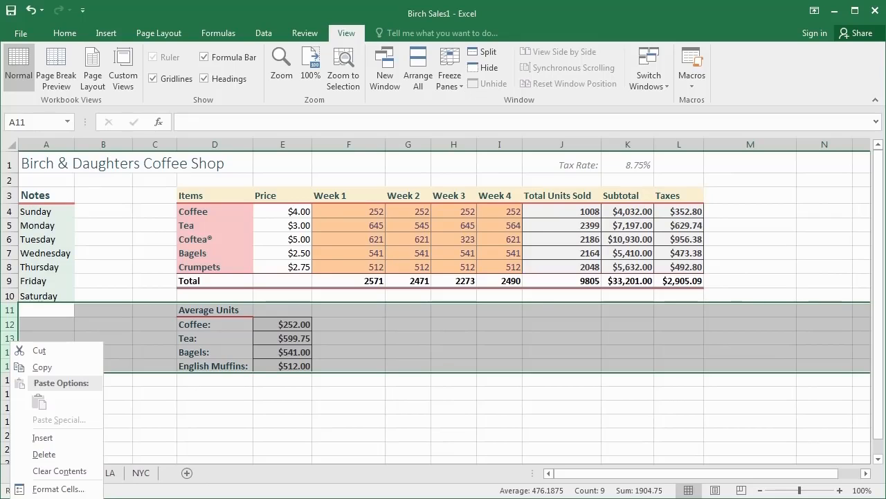
key("Escape")
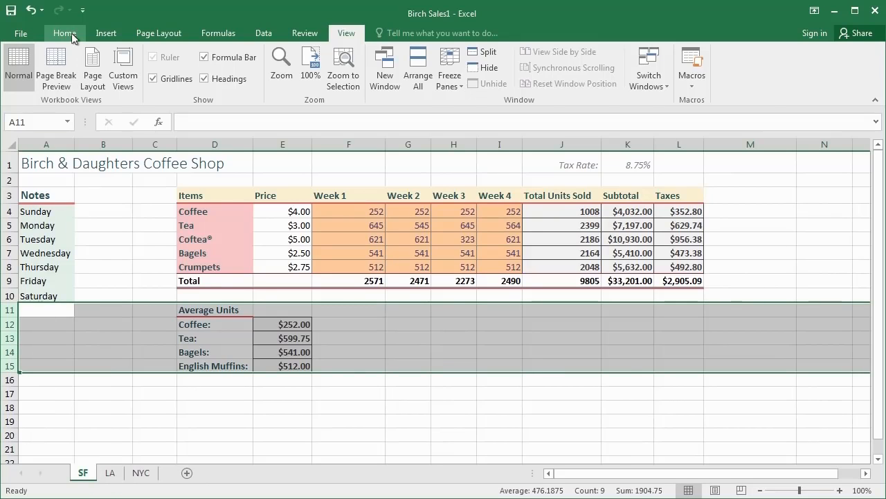
left_click(65, 33)
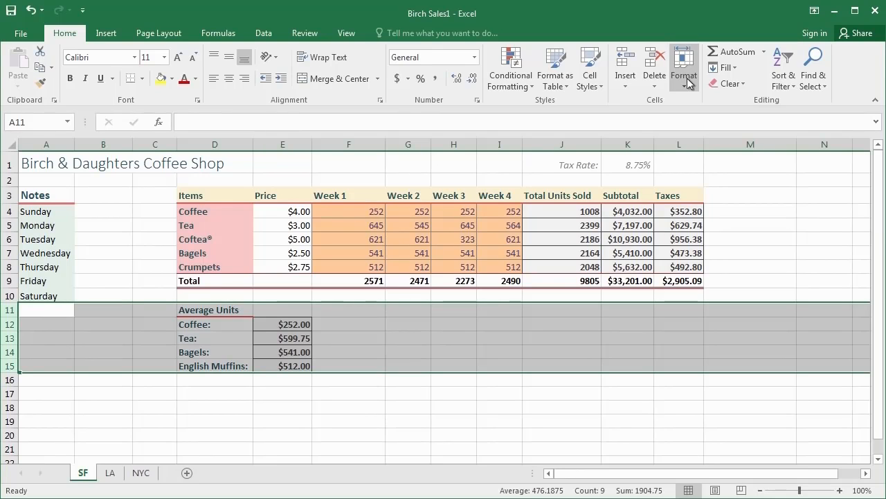
key("ctrl+9")
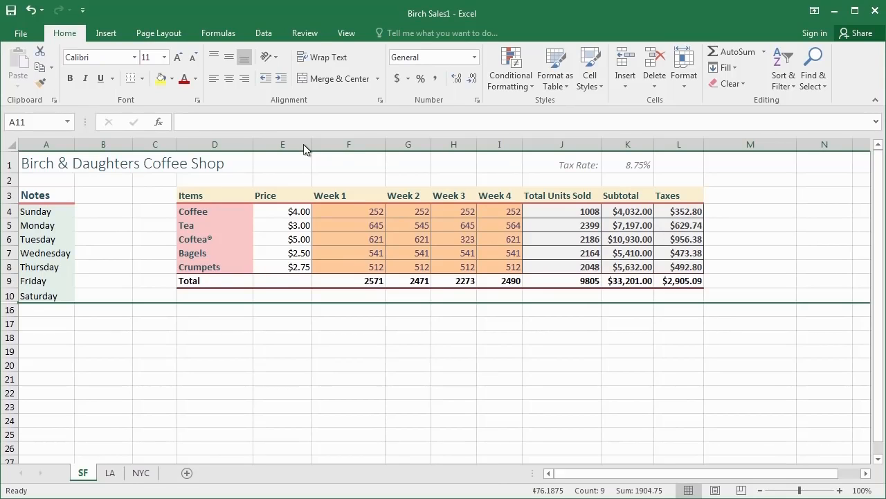
Hide columns E–J, from Price through Total Units Sold
left_click_drag(304, 149, 535, 144)
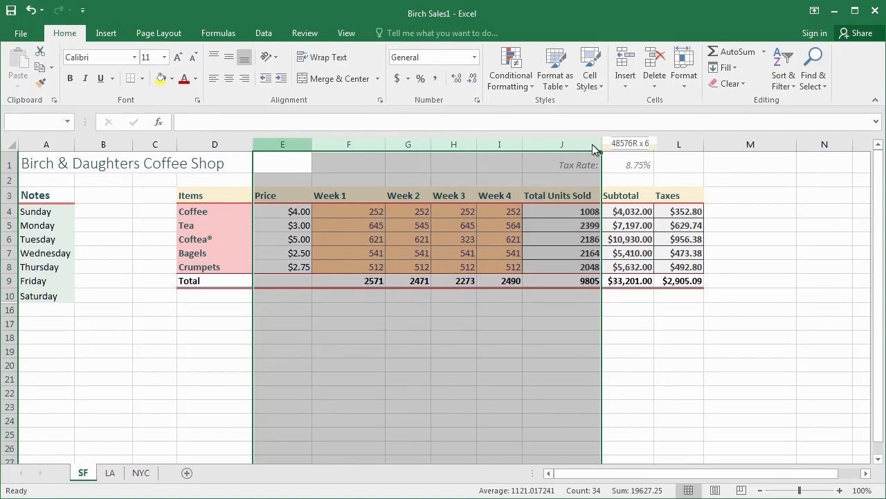
left_click_drag(592, 144, 592, 144)
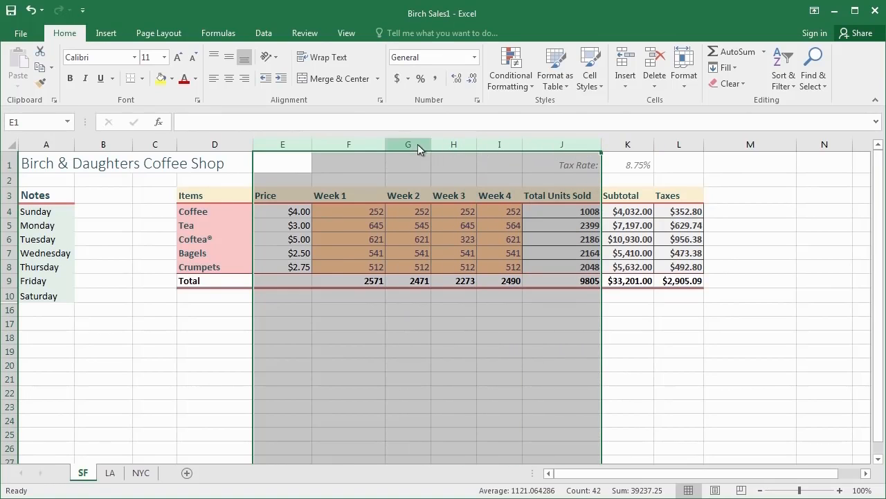
right_click(375, 144)
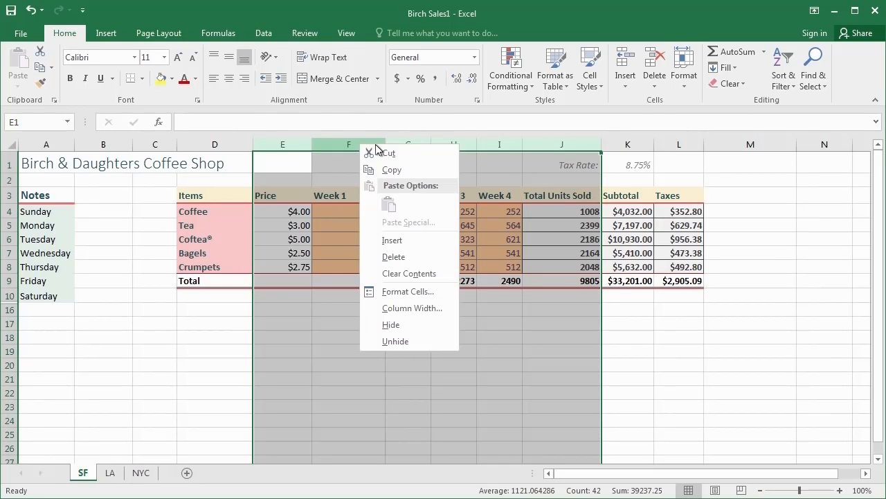
left_click(376, 326)
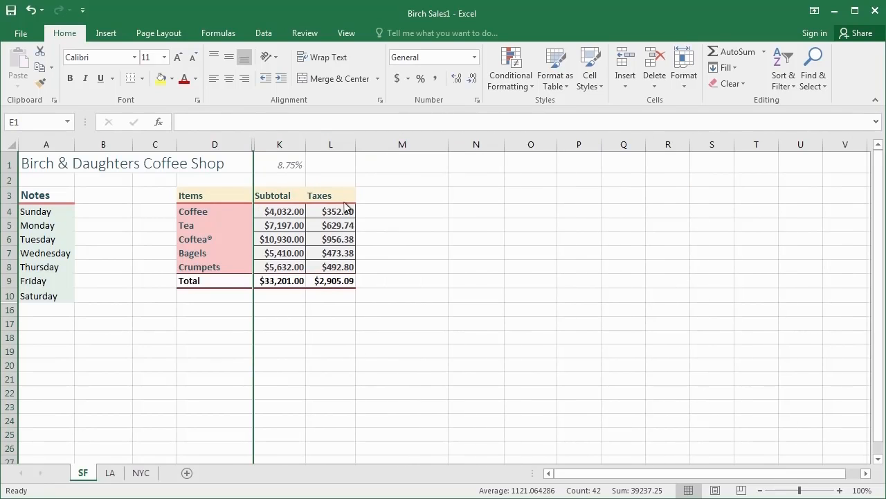
Hide the Taxes column L so the sales table keeps only its Items and Subtotal columns
left_click(329, 143)
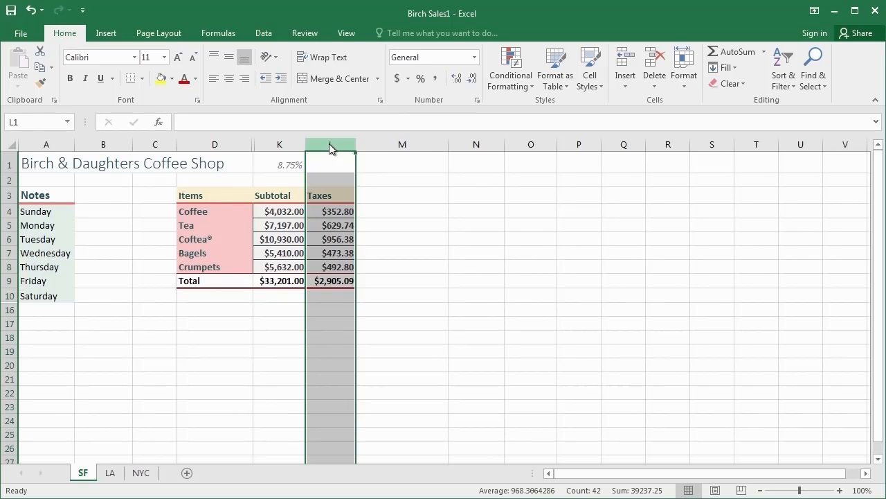
right_click(331, 143)
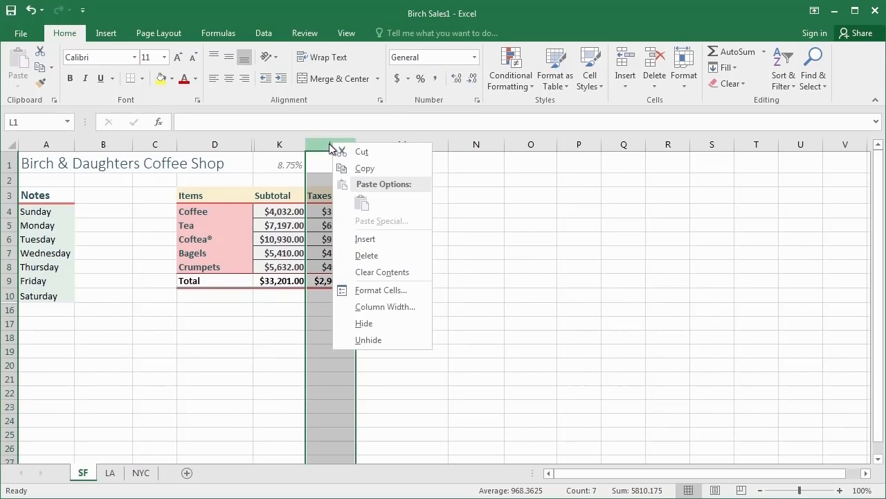
left_click(363, 324)
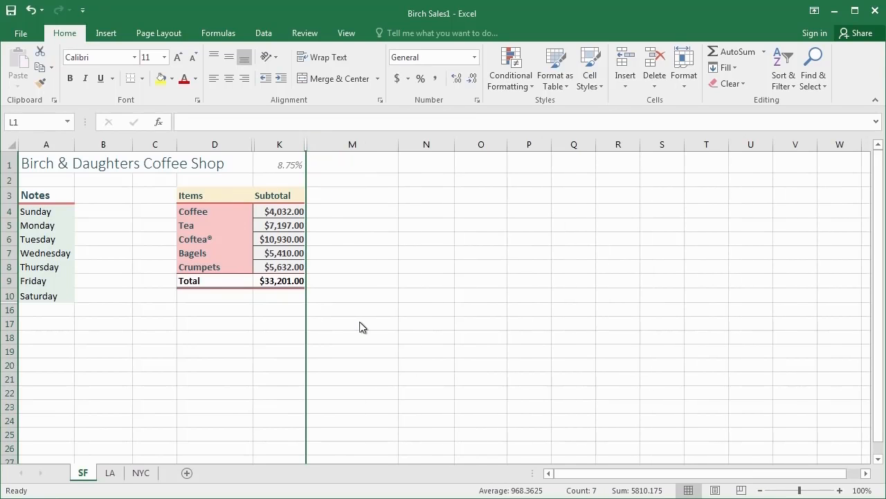
left_click(241, 311)
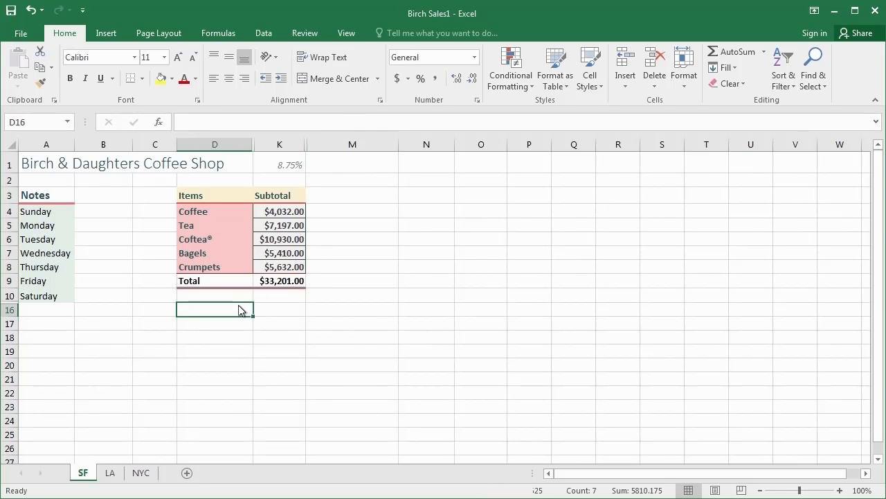
Enlarge the sheet to 160% and save this reduced layout as a custom view named CEO
scroll(240, 310, "up", 4)
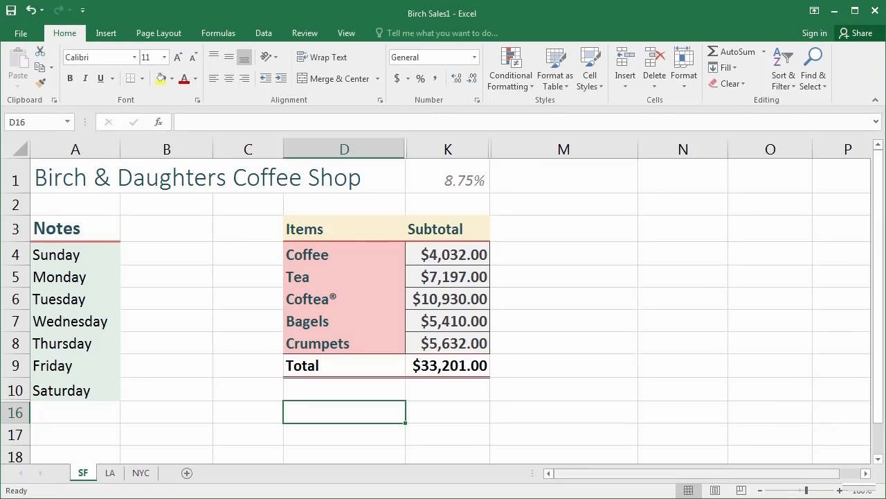
left_click(344, 35)
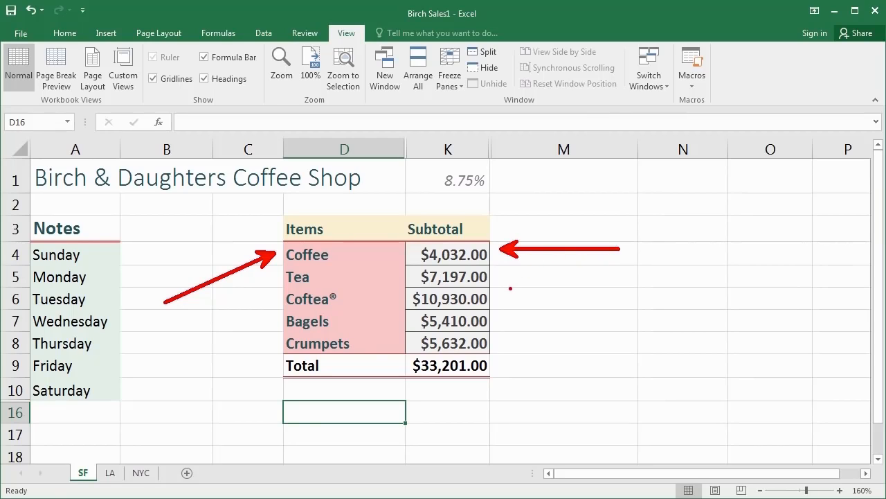
left_click(123, 77)
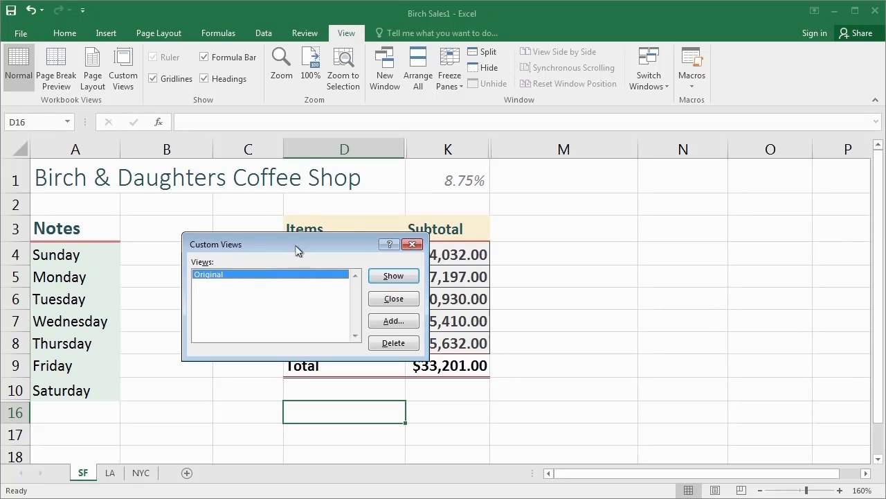
left_click(393, 321)
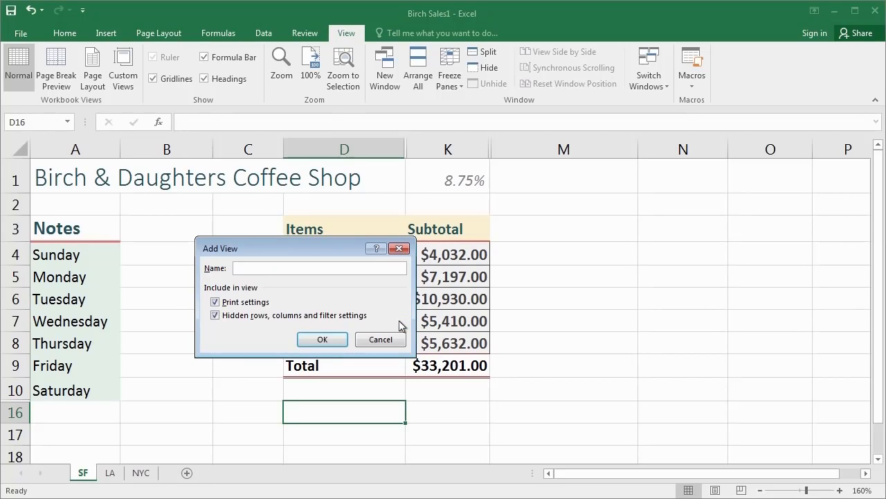
type("CEO")
left_click(327, 338)
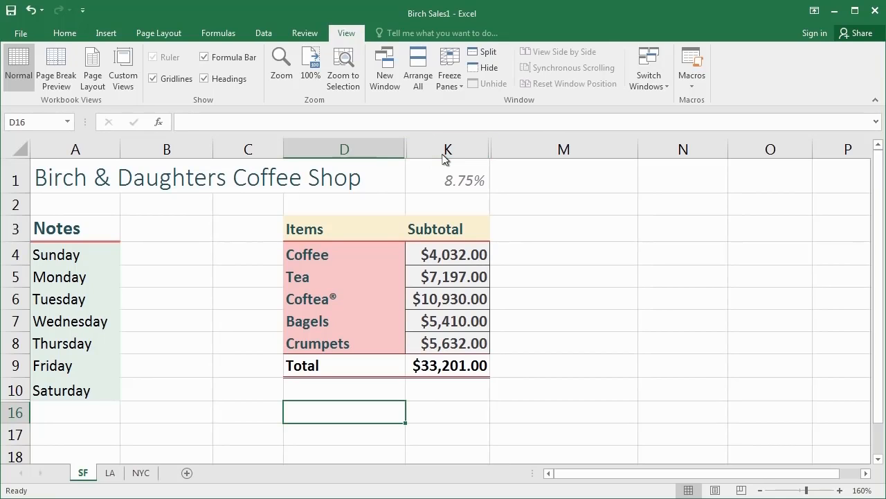
Restore the full SF sheet layout by showing the Original custom view
right_click(407, 152)
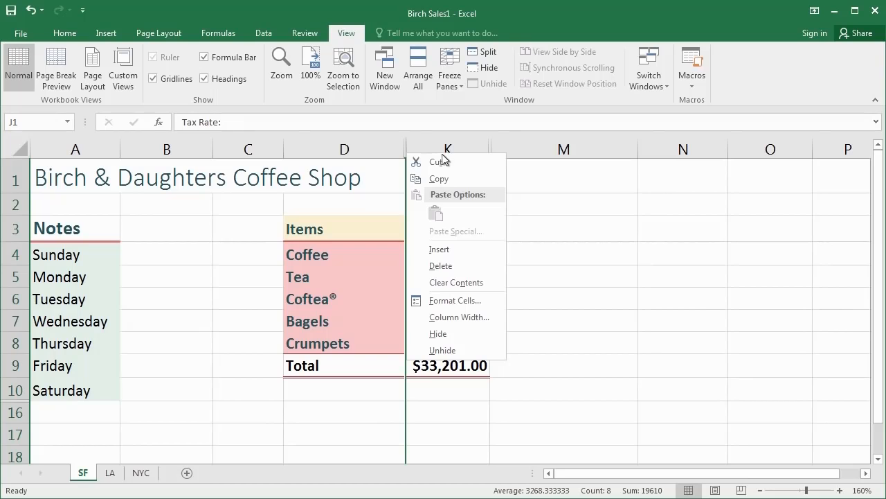
key("Escape")
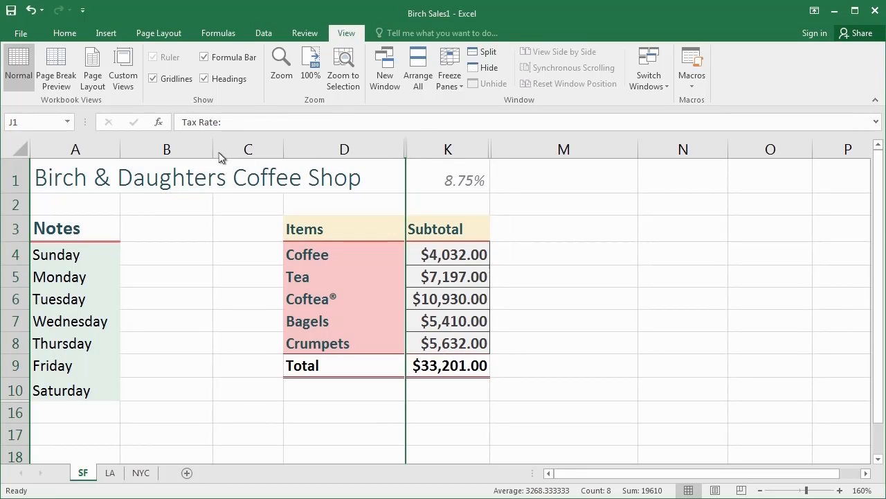
left_click(124, 81)
left_click(263, 284)
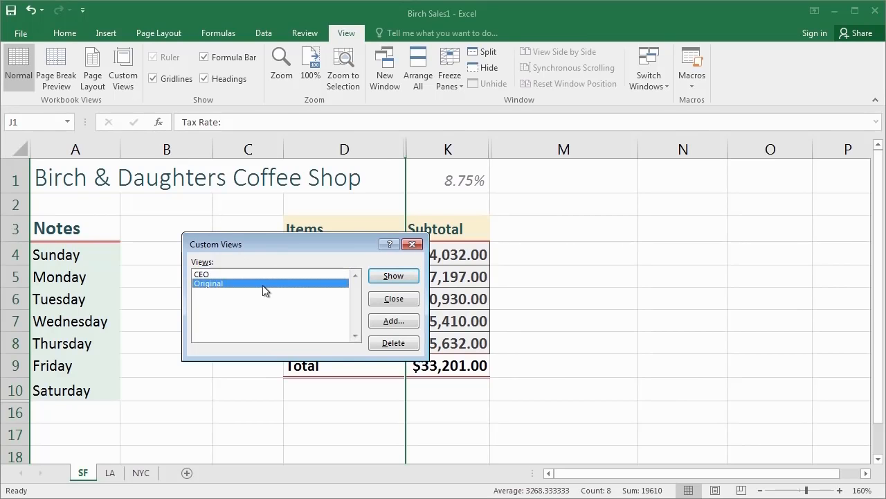
left_click(392, 277)
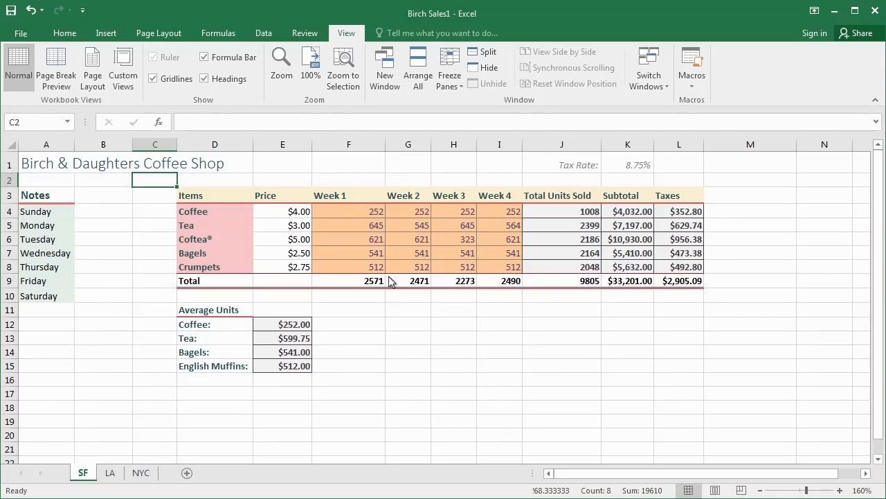
Hide rows 7–8, which hold the Bagels and Crumpets items
left_click_drag(578, 211, 583, 239)
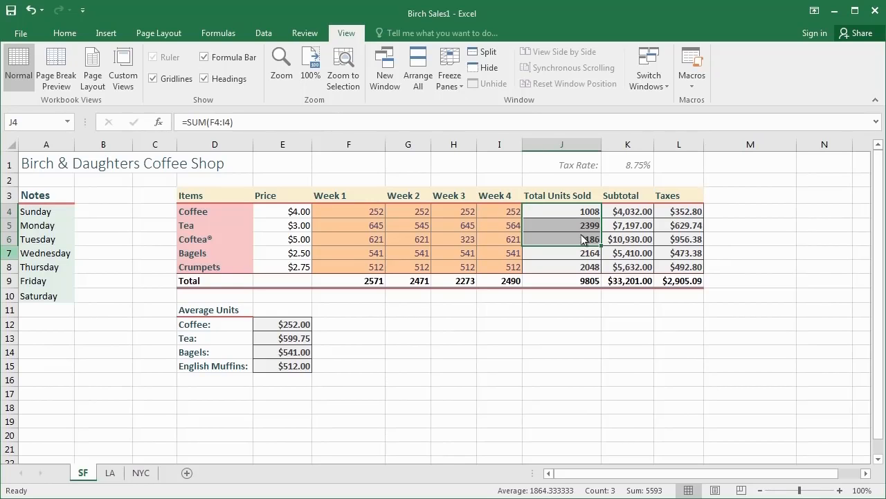
left_click_drag(8, 253, 10, 272)
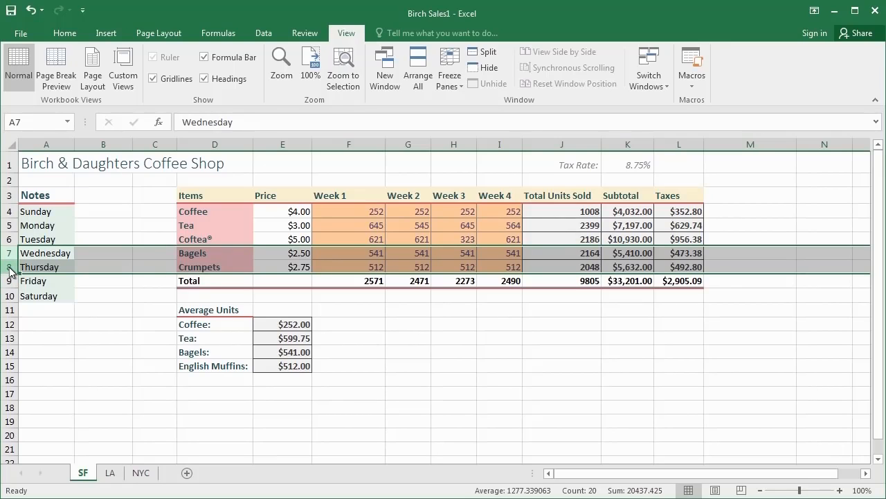
right_click(10, 272)
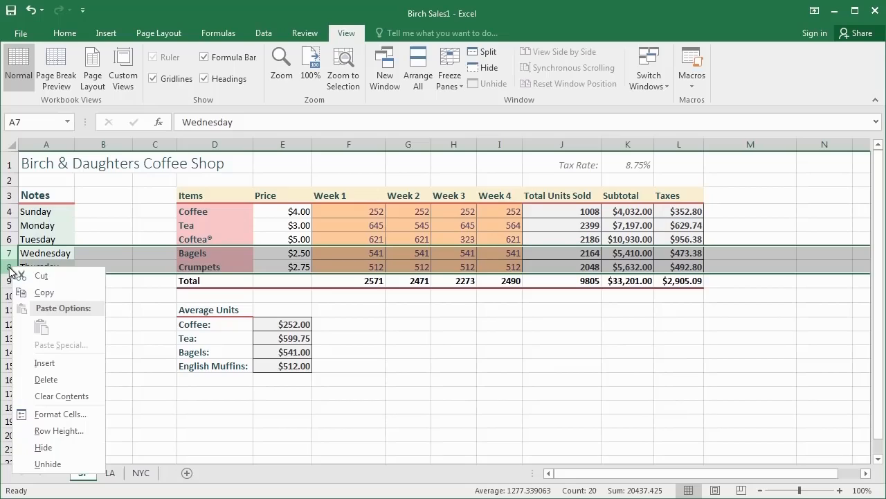
left_click(30, 452)
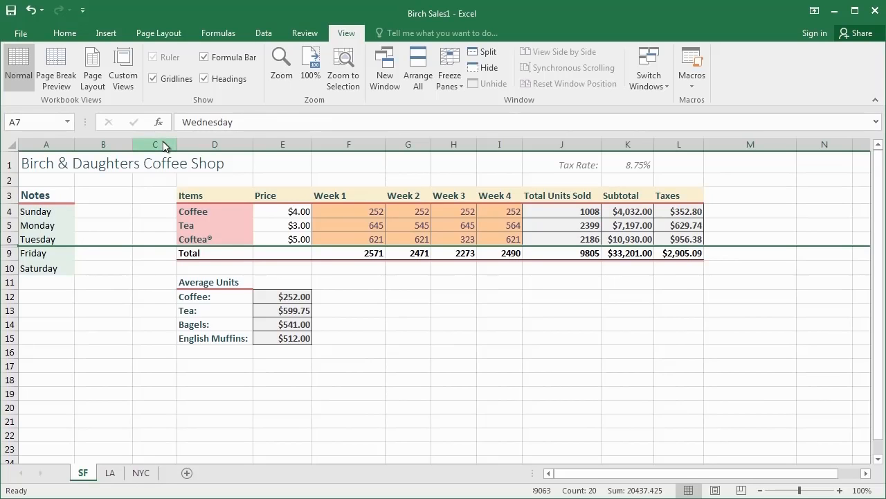
Hide columns A–C, including the Notes list of weekdays
mouse_move(164, 147)
left_mouse_down()
mouse_move(16, 143)
mouse_move(33, 145)
left_mouse_up()
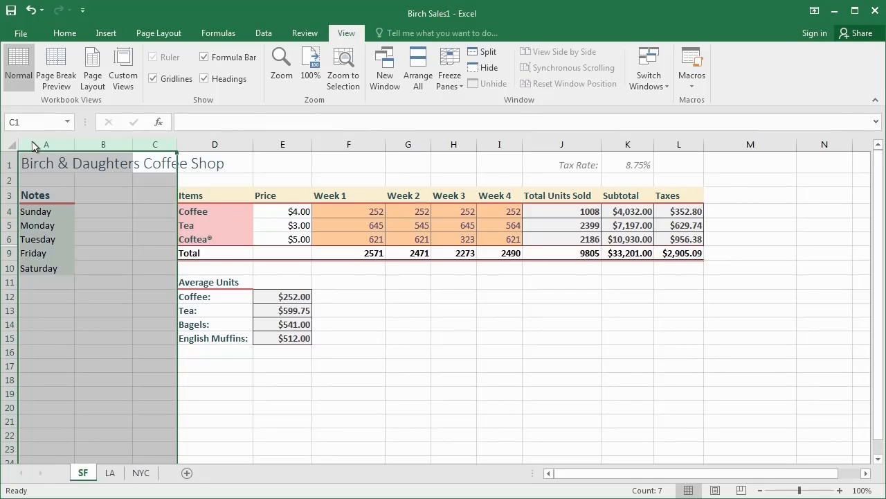
right_click(95, 144)
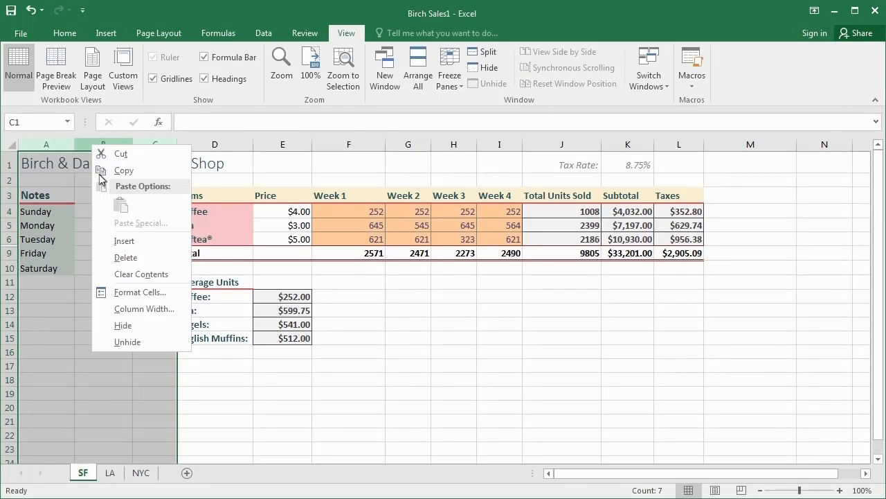
left_click(99, 329)
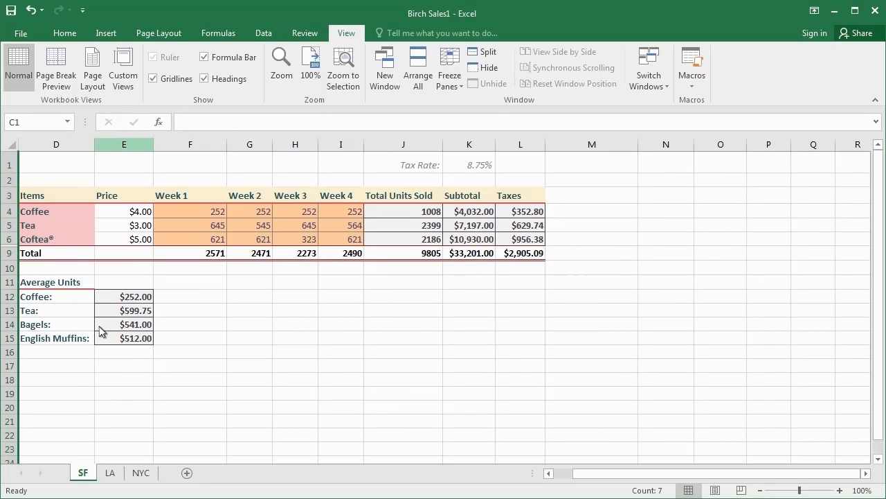
Hide columns E–I, from Price through Week 4
left_click_drag(100, 146, 345, 151)
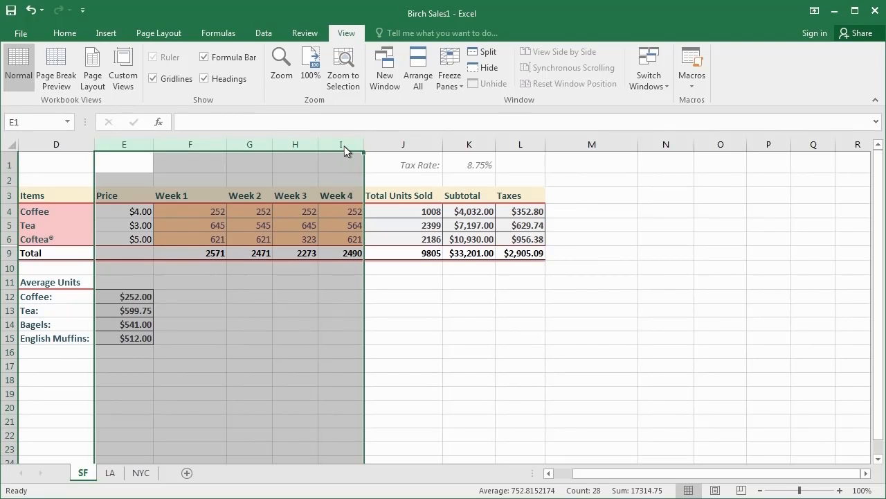
right_click(305, 146)
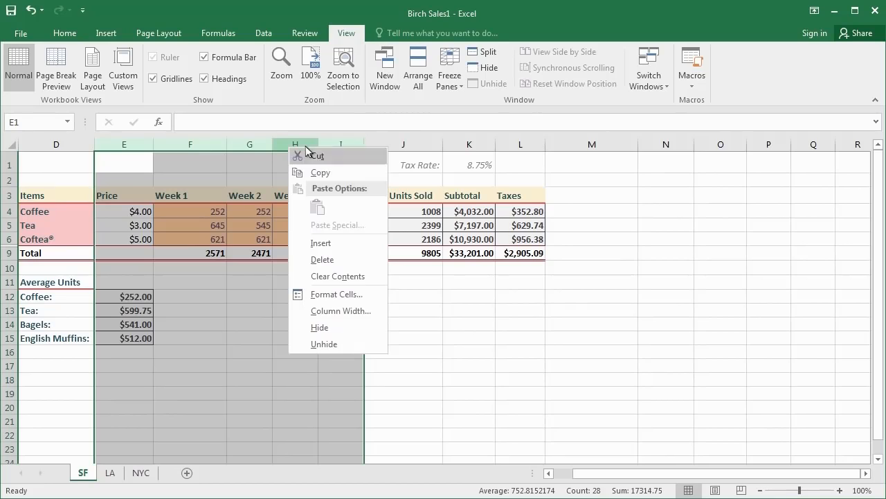
left_click(306, 329)
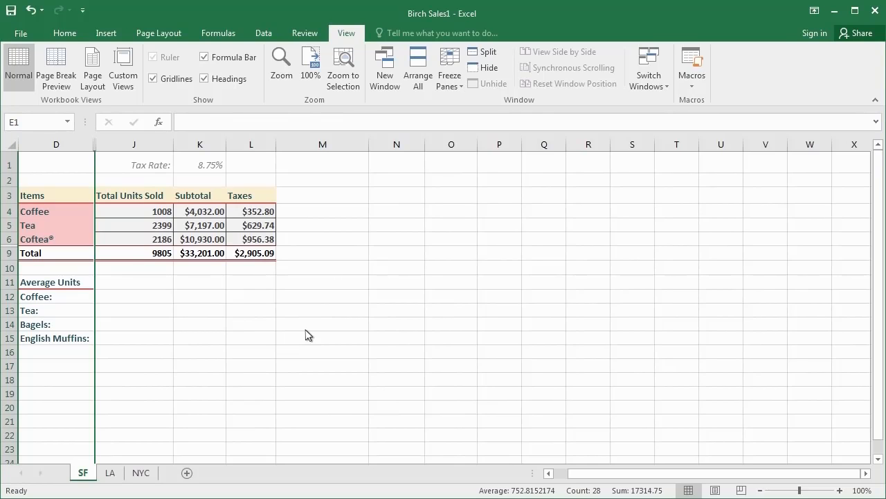
Hide the Taxes column L and the Subtotal column K, keeping only Items and Total Units Sold
right_click(250, 145)
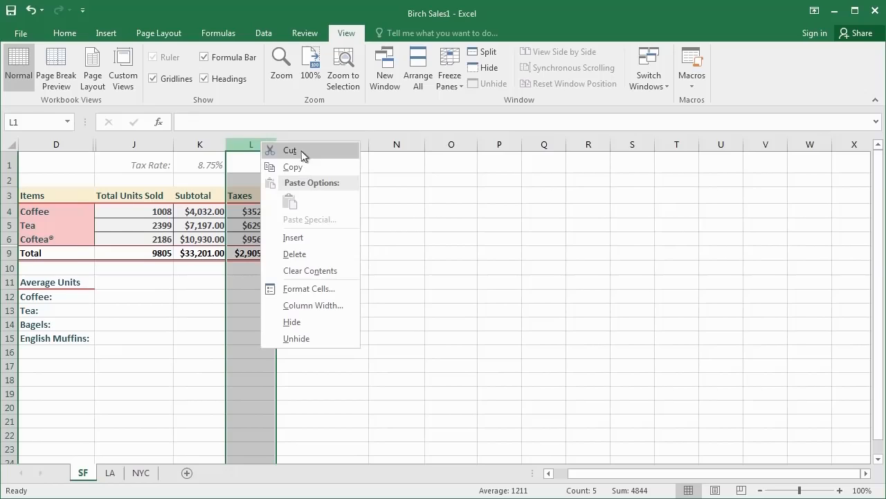
left_click(302, 320)
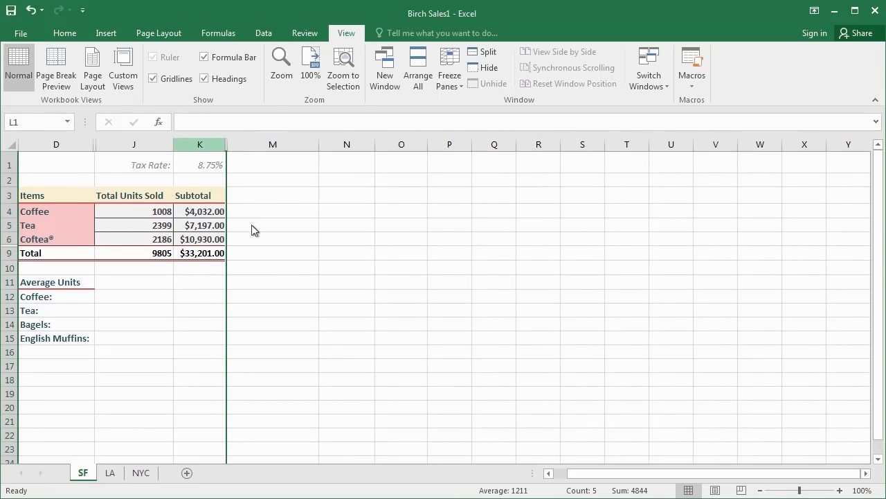
right_click(201, 145)
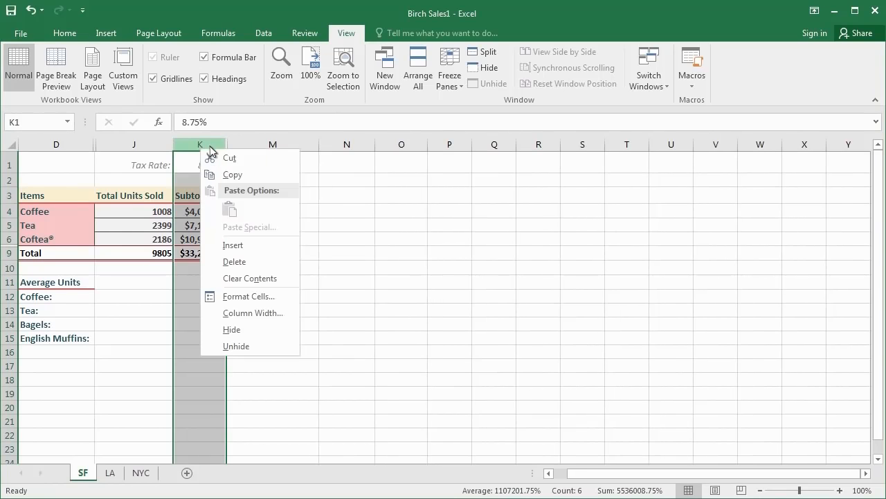
left_click(211, 328)
left_click(171, 300)
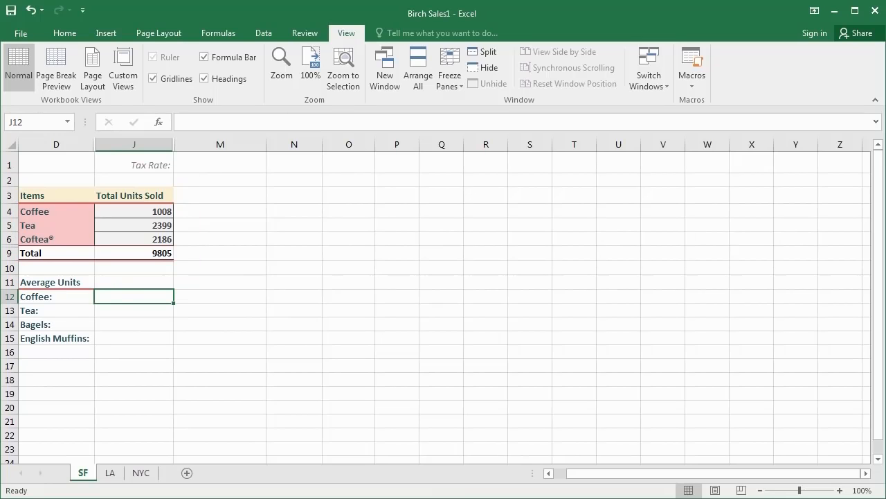
Hide rows 11–16 containing the Average Units block beneath the sales table
left_click_drag(12, 284, 12, 352)
right_click(13, 338)
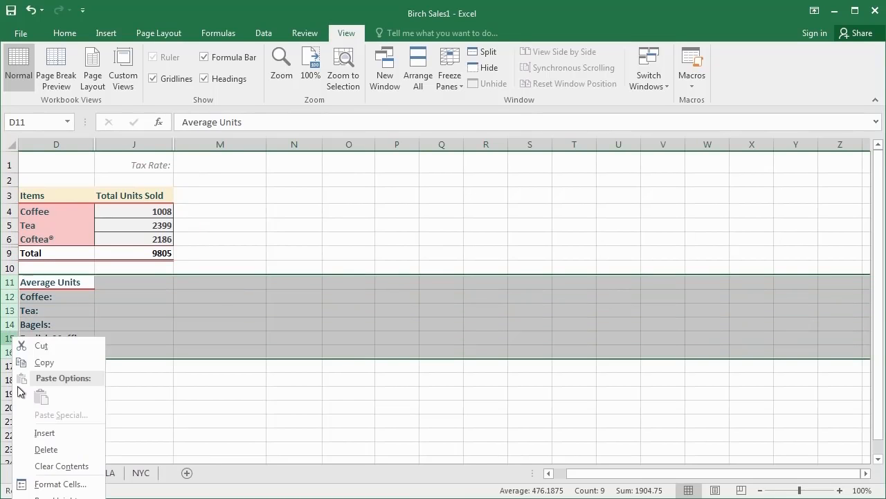
left_click(23, 498)
left_click(273, 299)
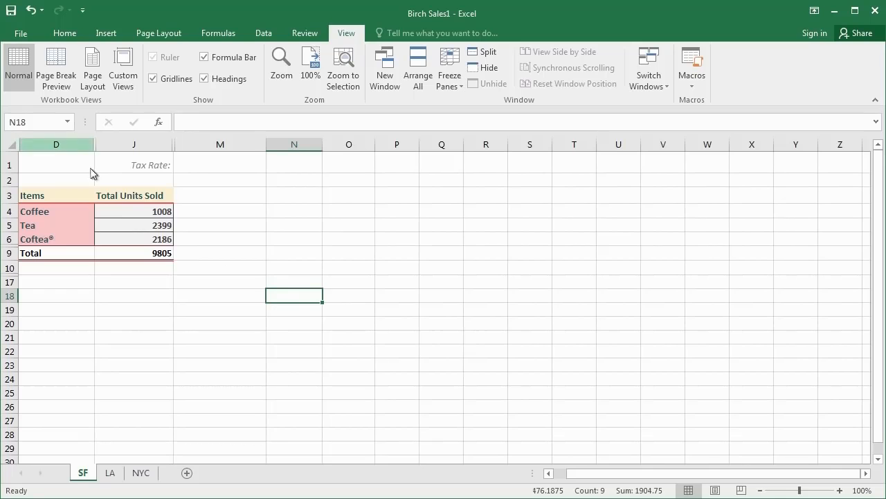
Save the current layout as a custom view named Drink Order, including print settings and hidden rows and columns
left_click(133, 76)
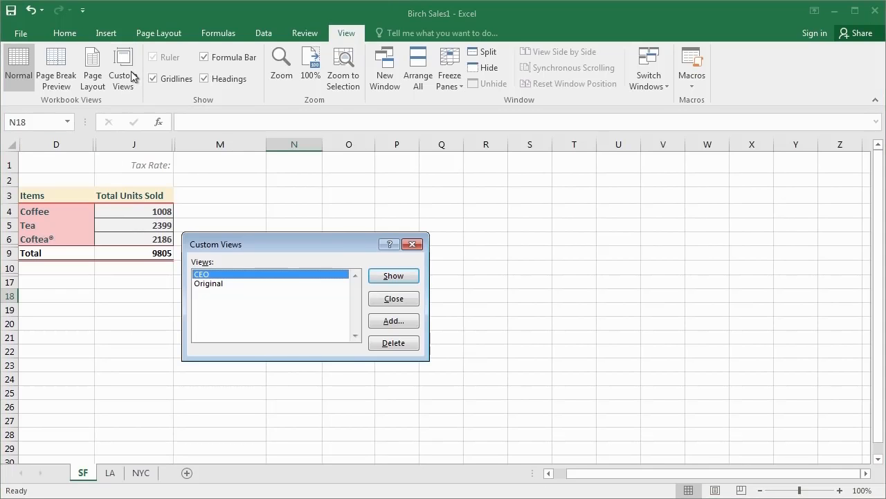
left_click(392, 320)
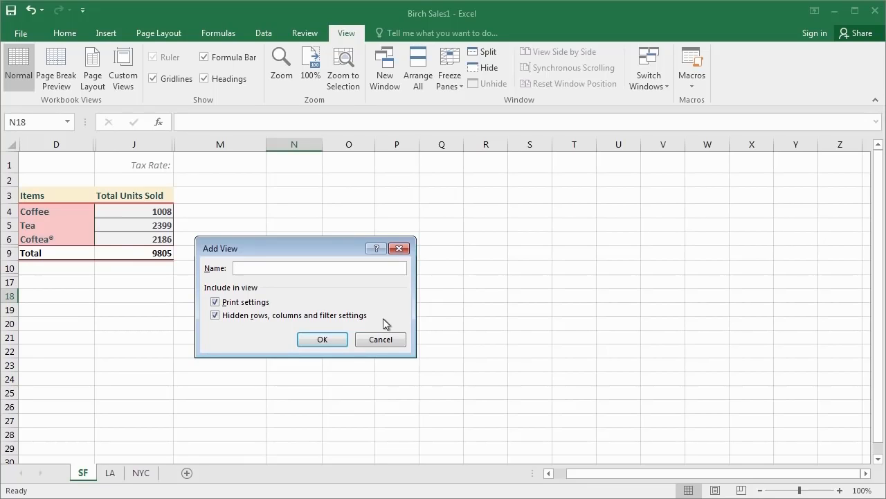
type("Drink Order")
key("Return")
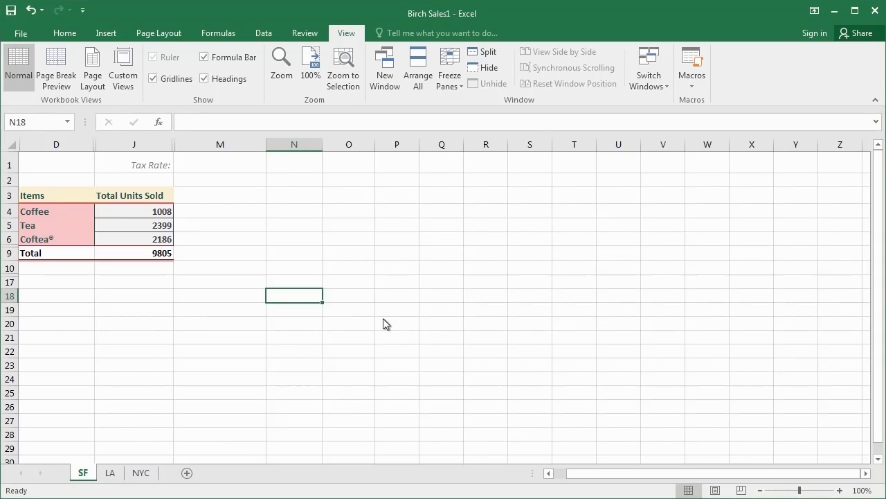
Compare the saved layouts by showing the Original, CEO and Drink Order custom views in turn
left_click(123, 76)
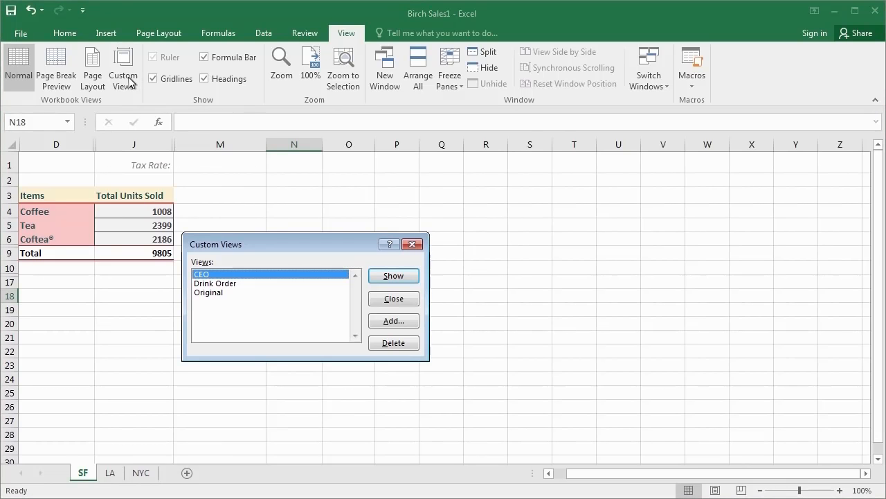
left_click(268, 293)
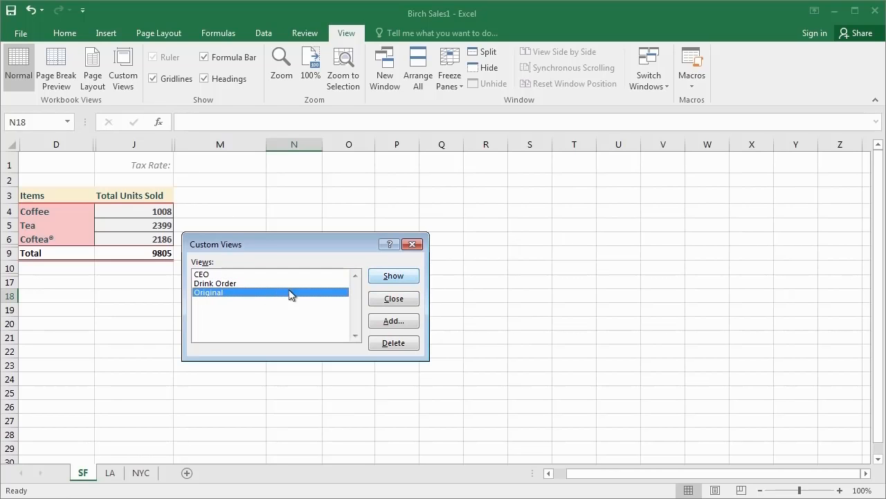
left_click(389, 276)
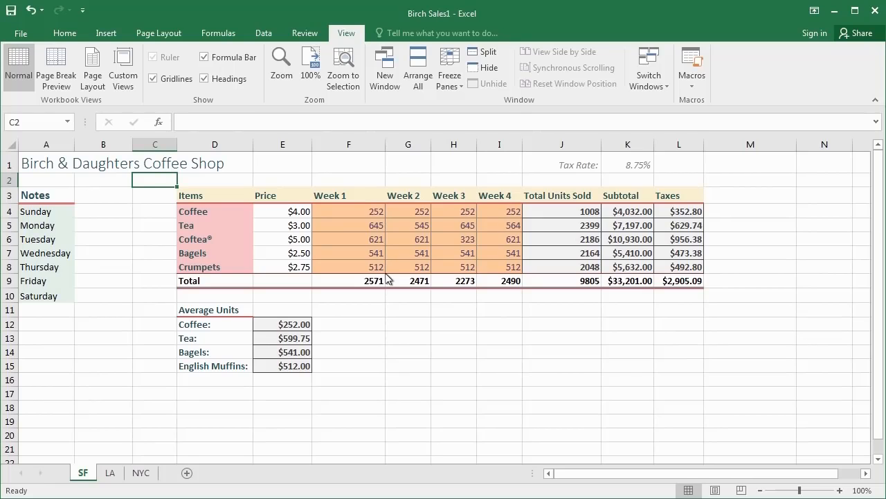
left_click(129, 87)
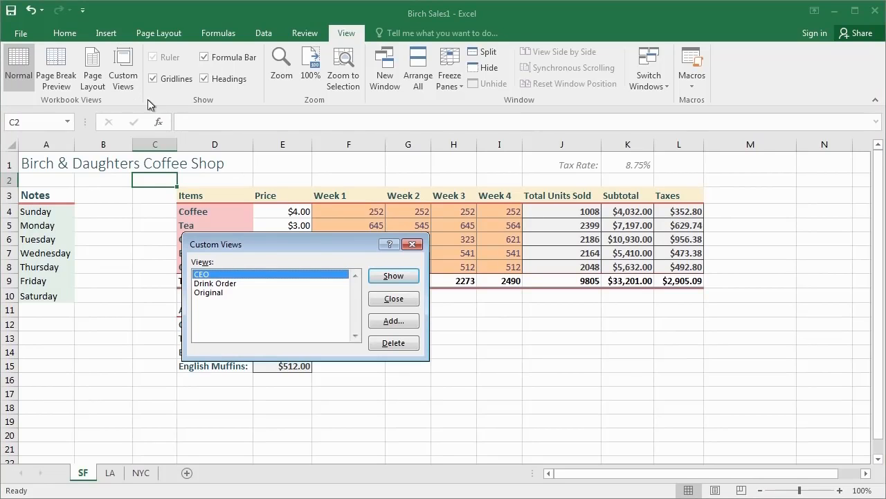
left_click(387, 279)
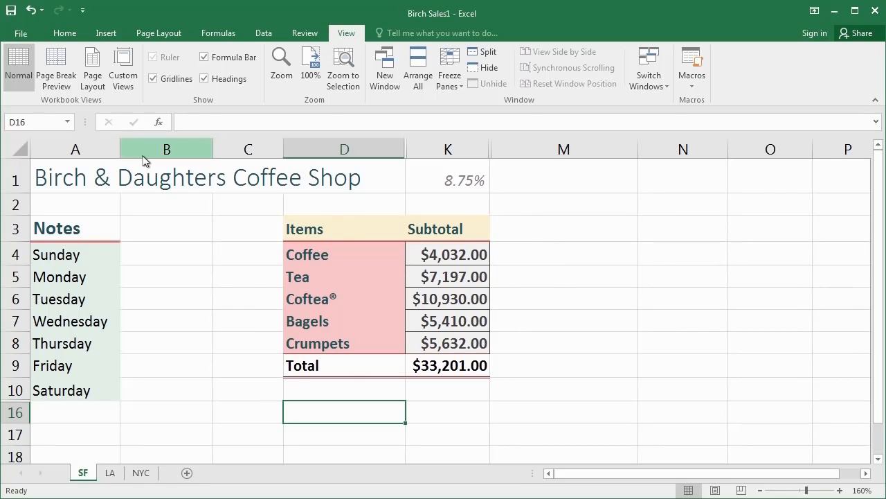
left_click(125, 78)
left_click(312, 284)
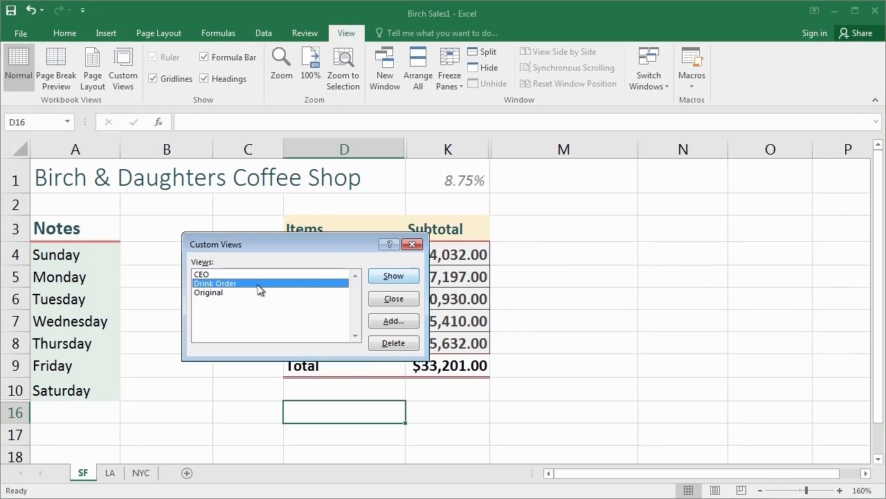
left_click(388, 277)
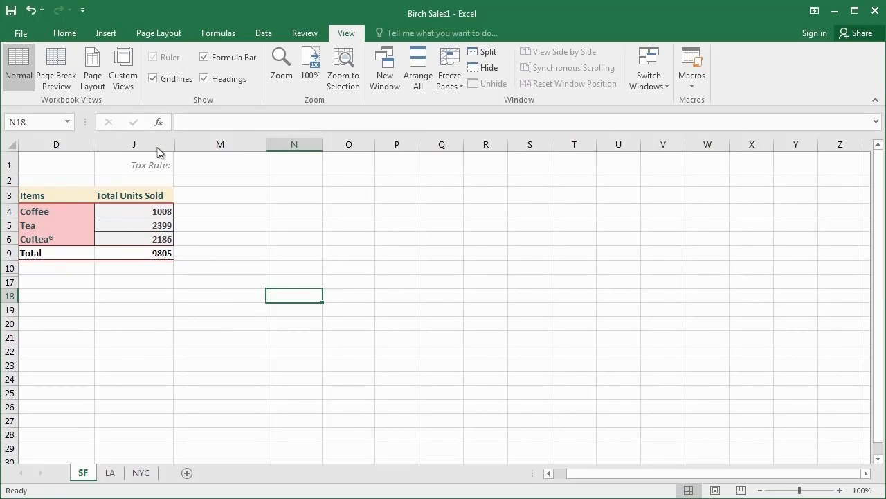
Return the SF sheet to its complete layout with the Original custom view
left_click(121, 83)
left_click(295, 293)
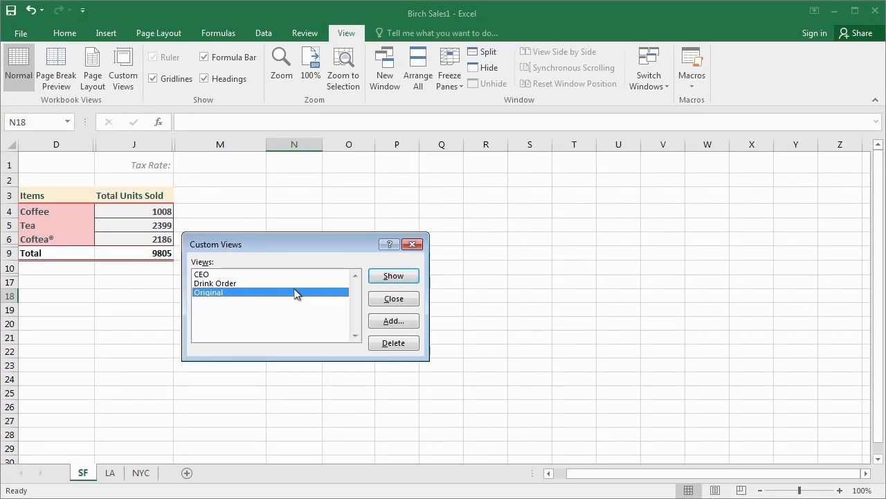
left_click(389, 278)
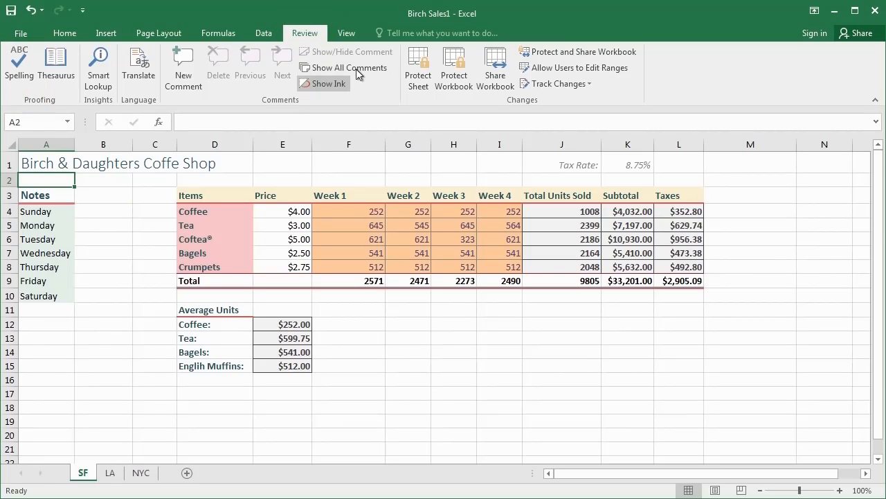
Run a spelling check on the SF sheet and correct "Englih" to "English" in cell D15
left_click(19, 69)
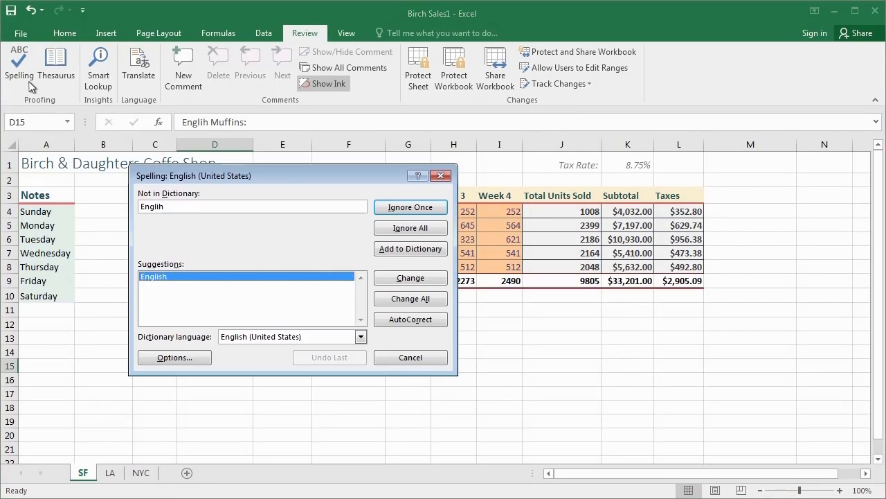
left_click_drag(258, 171, 429, 188)
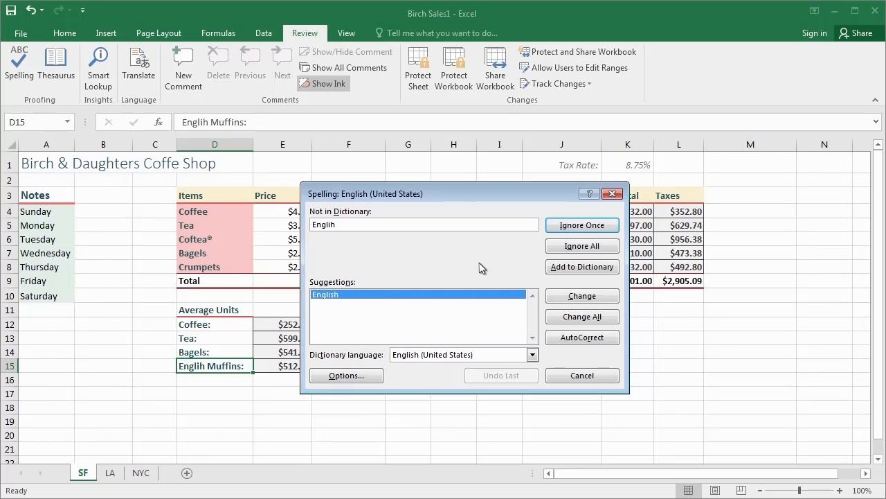
left_click(565, 298)
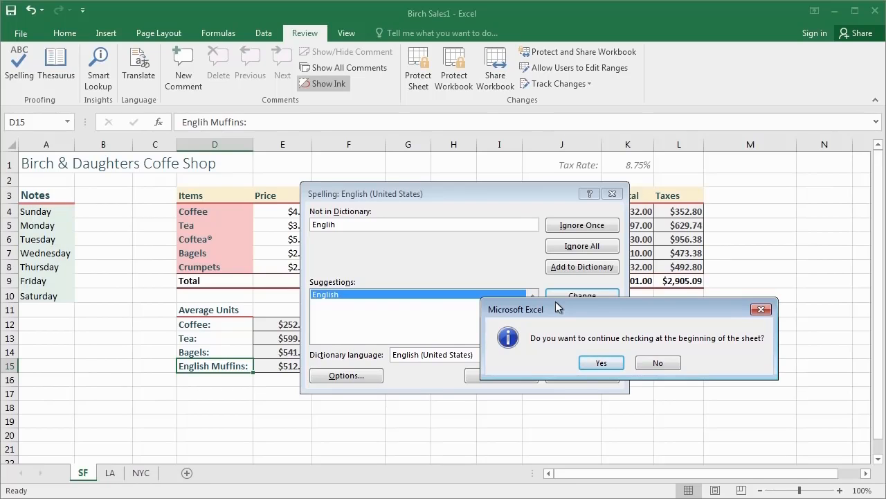
Continue the spelling check from the beginning of the sheet and correct "Coffe" to "Coffee" in the title in cell A1
left_click(599, 363)
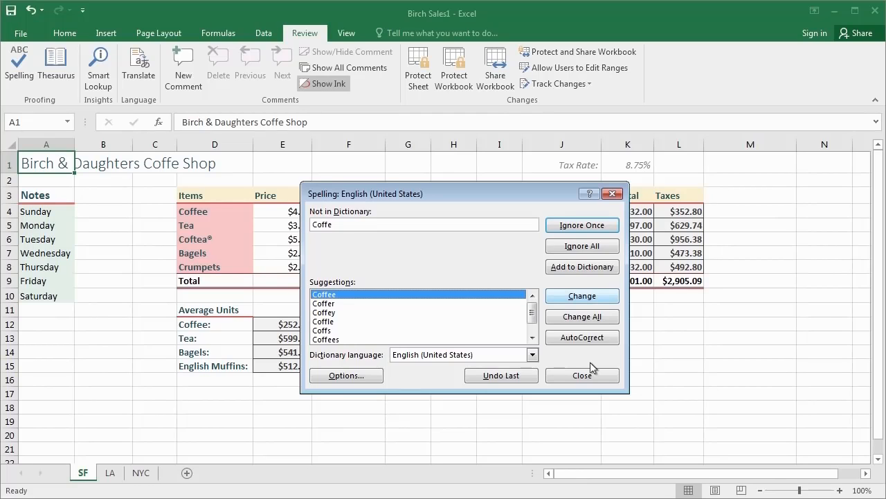
left_click(608, 298)
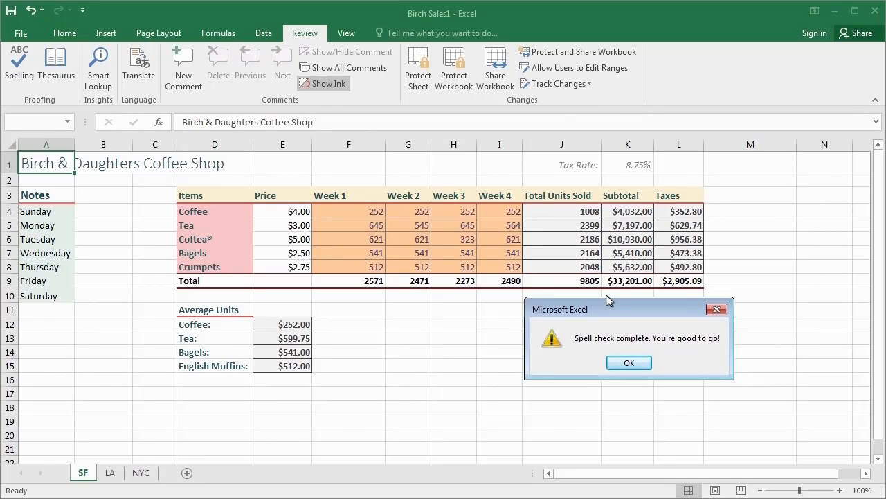
key("Return")
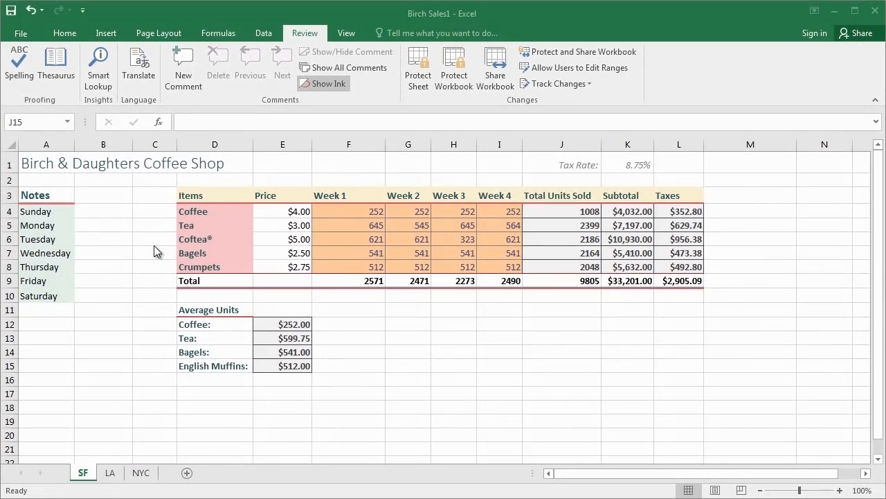
Preview how the SF sheet prints with its current page settings and return to the worksheet
left_click(167, 33)
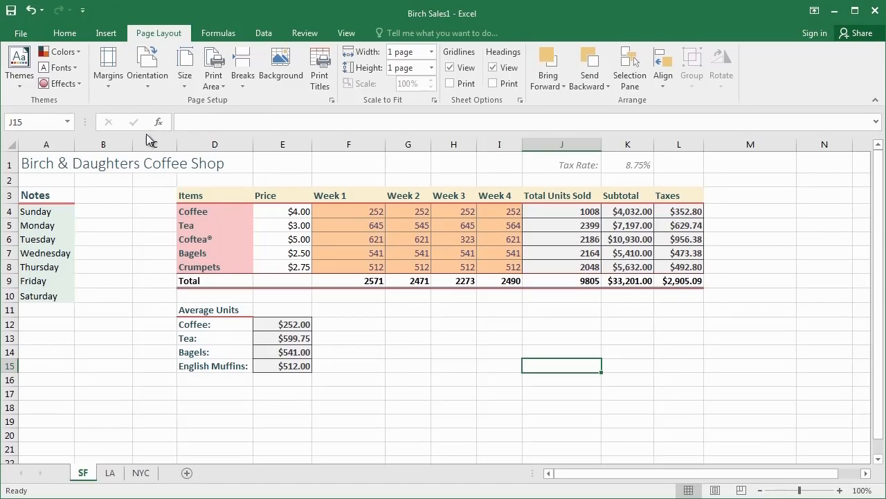
left_click(15, 36)
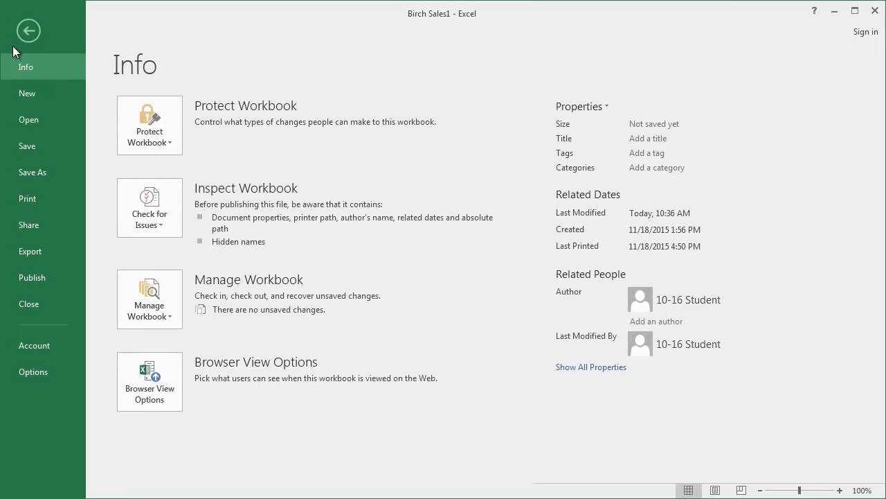
left_click(46, 202)
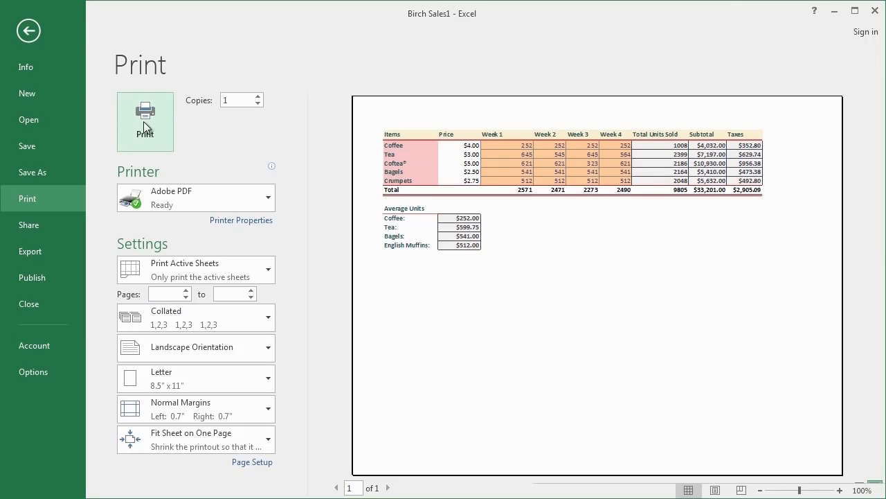
left_click(29, 31)
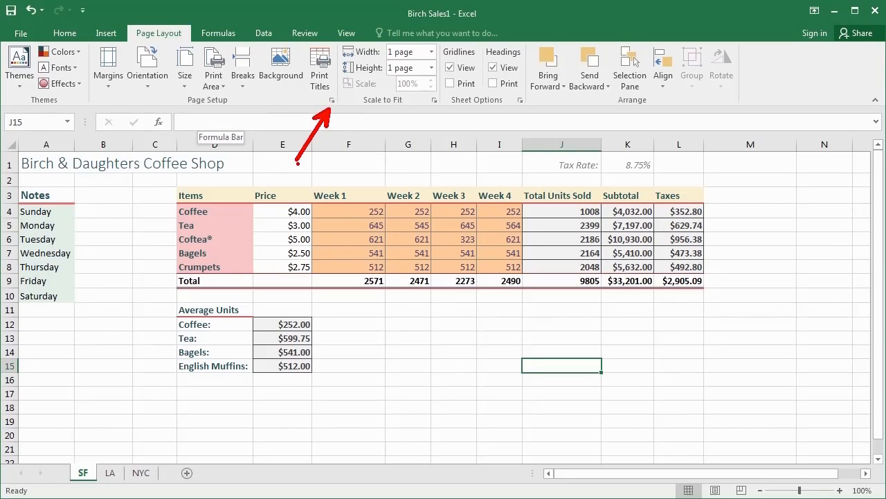
Review the orientation and scaling options in Page Setup, switching to Adjust to 100% and back to Fit to 1 page wide by 1 tall
left_click(331, 101)
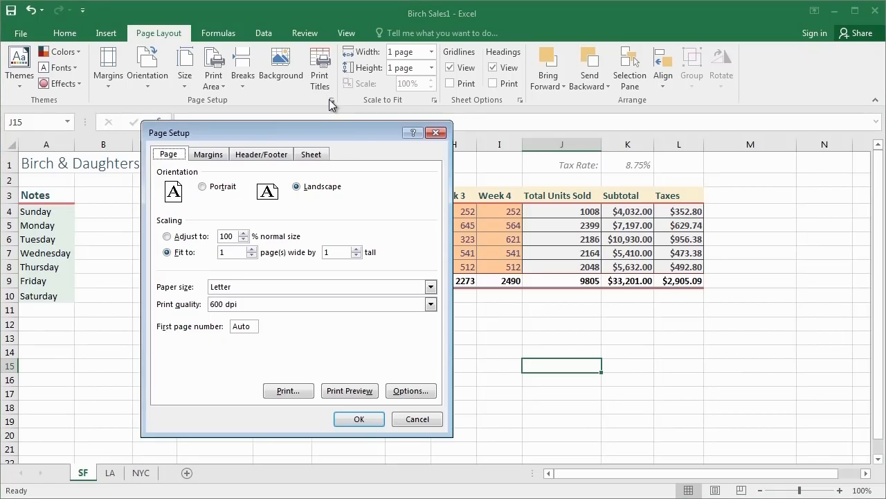
left_click_drag(270, 136, 417, 101)
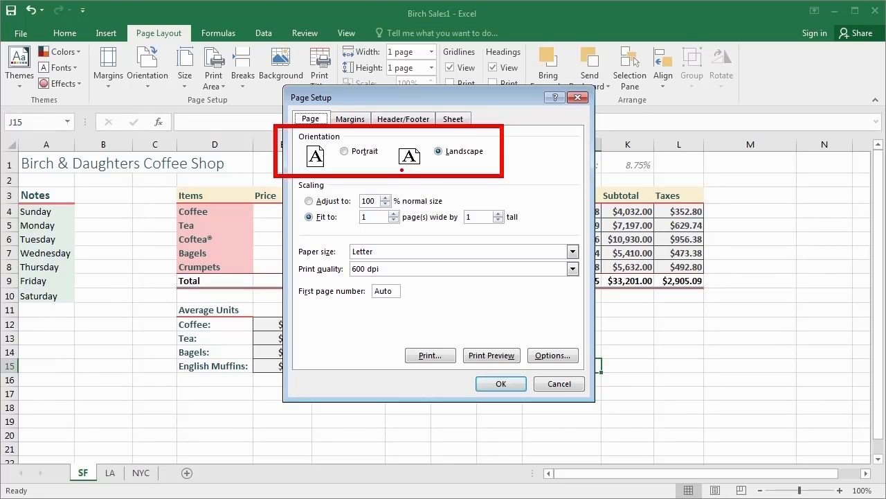
left_click(309, 201)
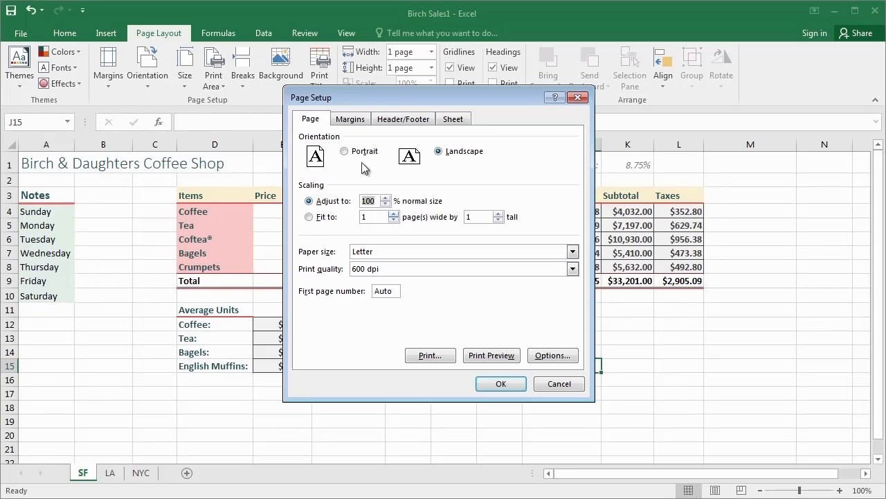
left_click(308, 218)
Review the page margins in Page Setup, preview the printout and return to the worksheet
left_click(351, 120)
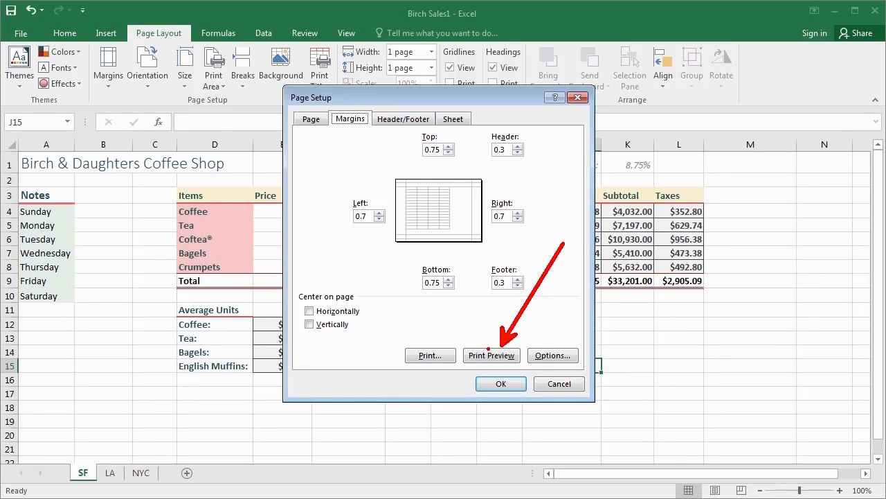
left_click(500, 357)
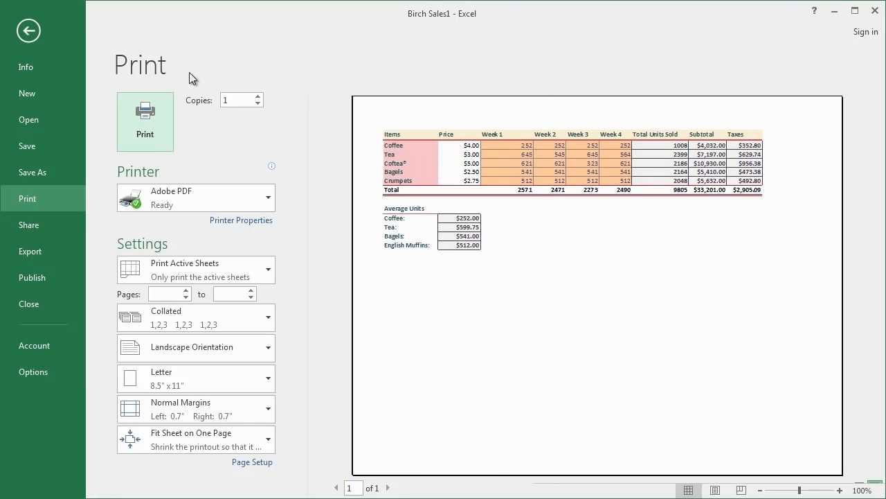
left_click(28, 28)
Look through the preset footers offered for the SF sheet in Page Setup
left_click(333, 100)
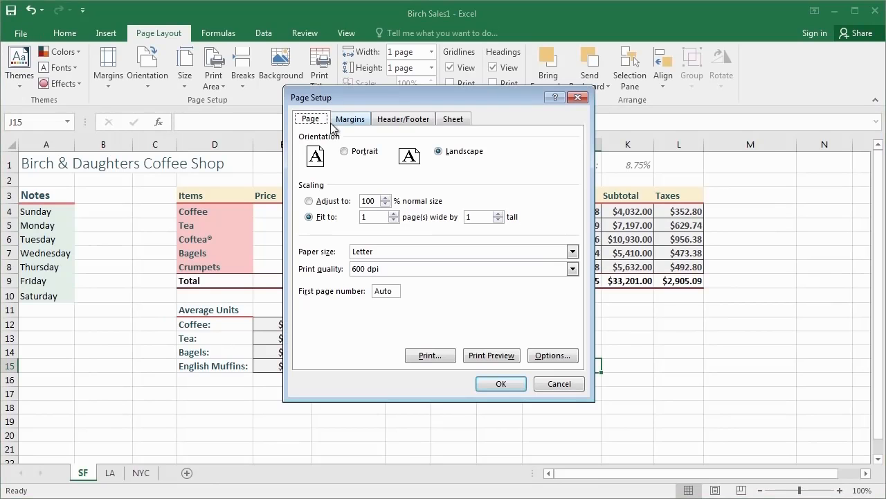
left_click(381, 119)
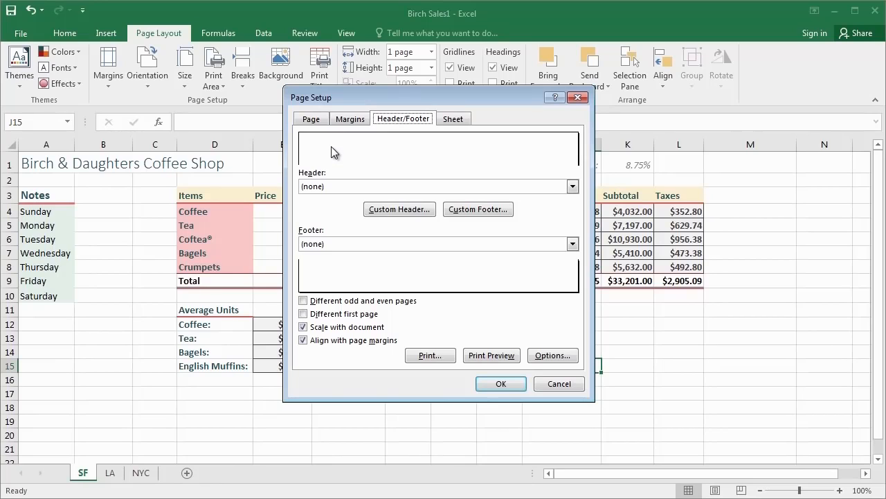
left_click(332, 244)
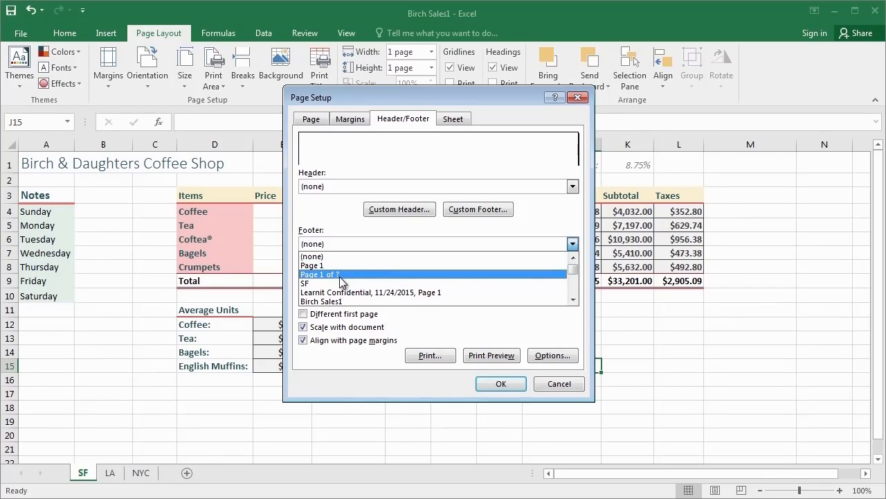
left_click(342, 242)
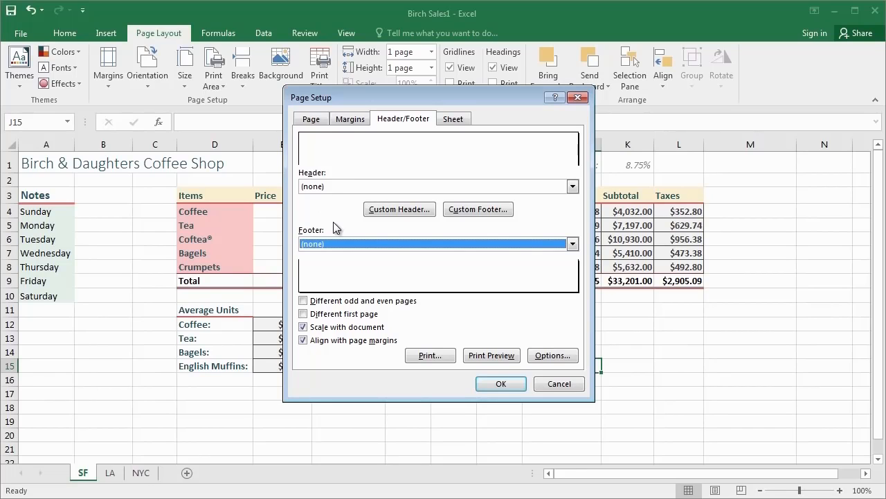
Change the print area to the Notes block A3:B10 in Page Setup and preview the printout
left_click(452, 119)
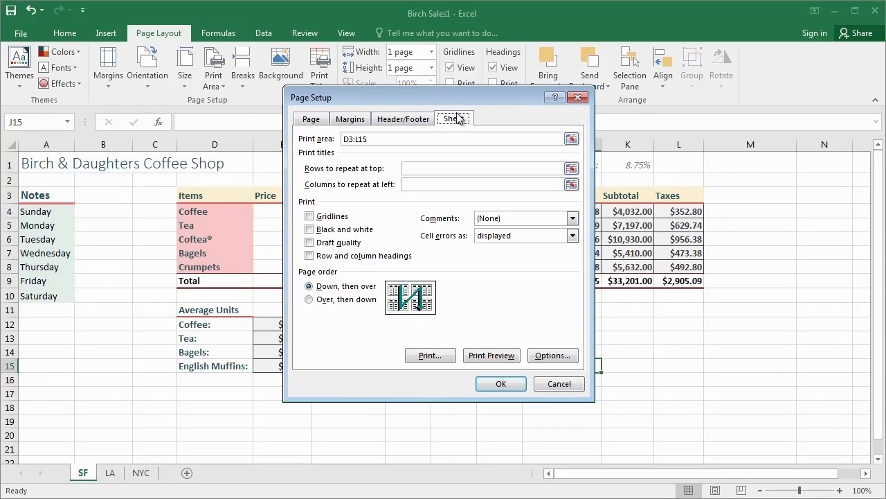
left_click_drag(439, 134, 321, 136)
key("BackSpace")
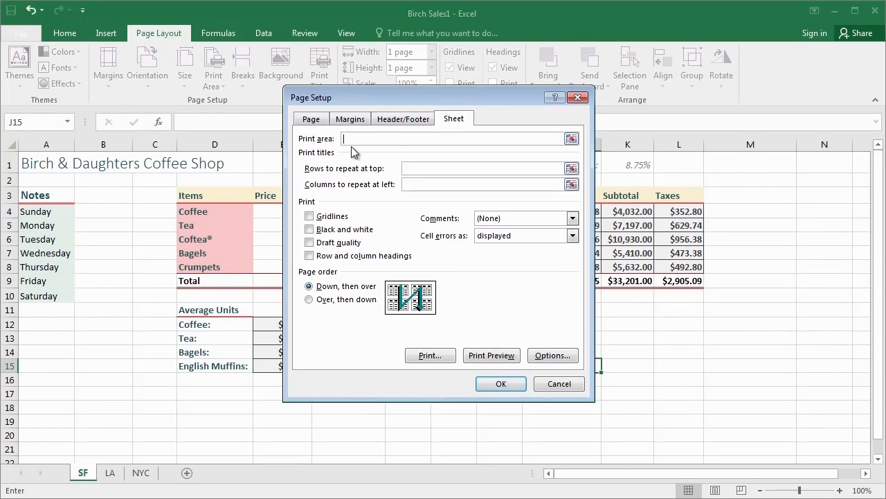
left_click_drag(359, 97, 521, 126)
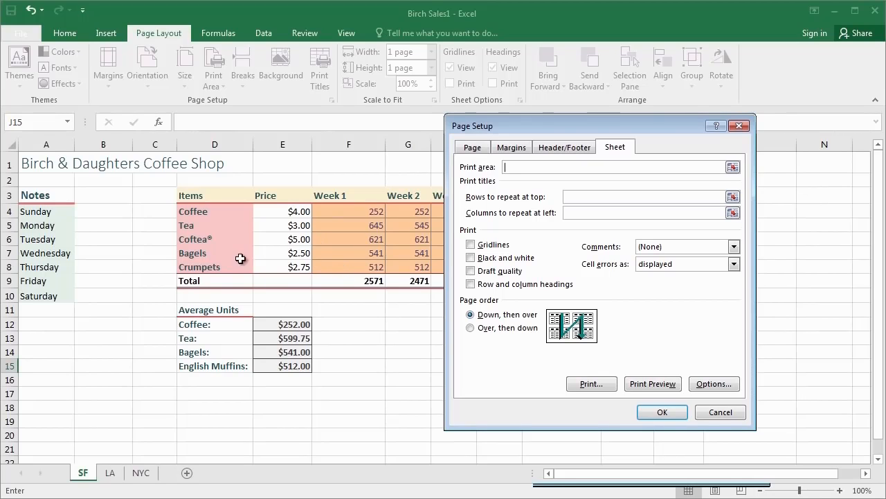
left_click_drag(488, 131, 520, 126)
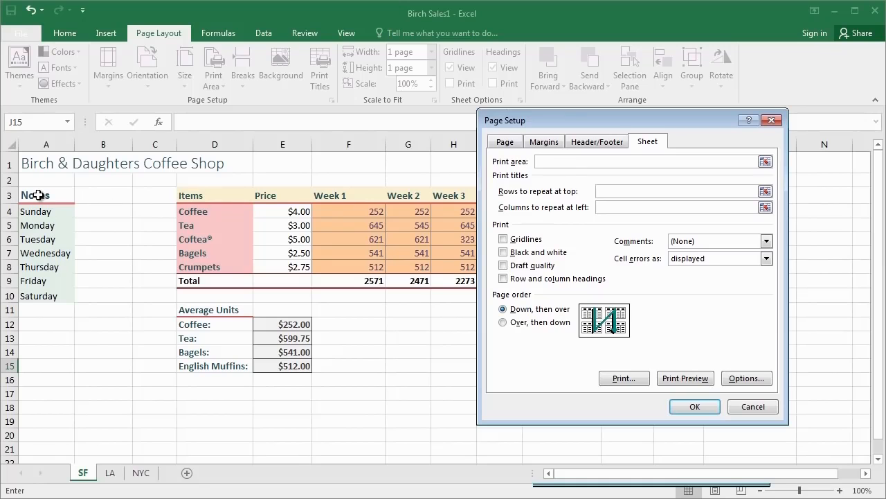
left_click_drag(40, 196, 107, 298)
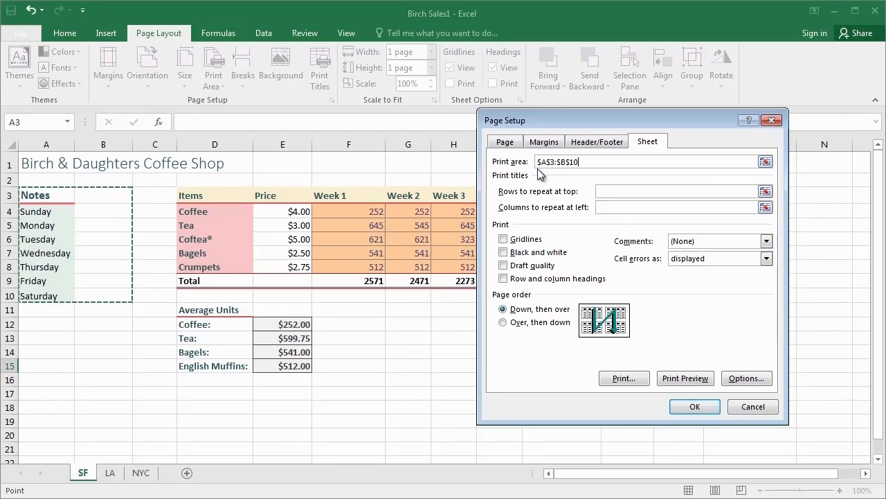
left_click(686, 378)
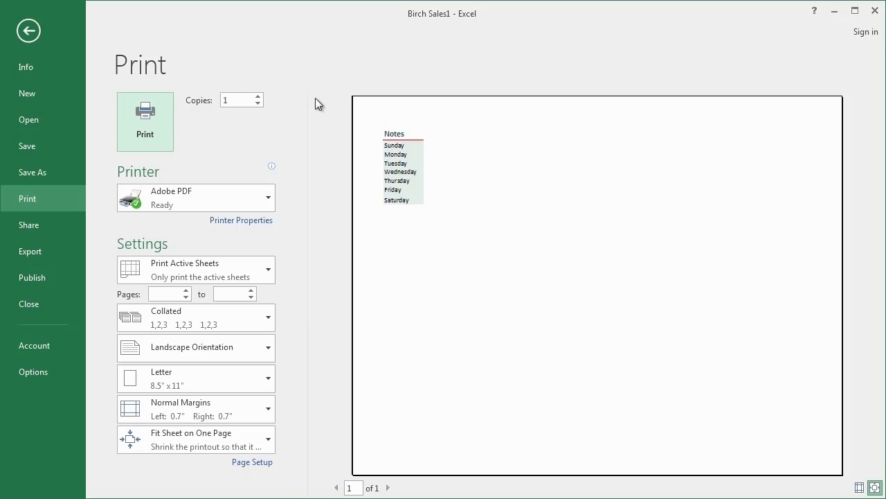
left_click(25, 34)
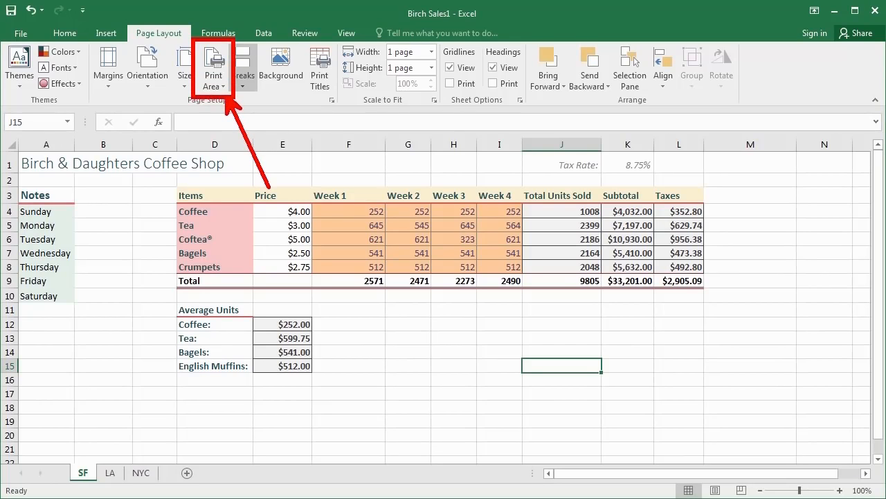
Set the items sales table D3:L9, from the Items heading through the Total row, as the print area
left_click(222, 87)
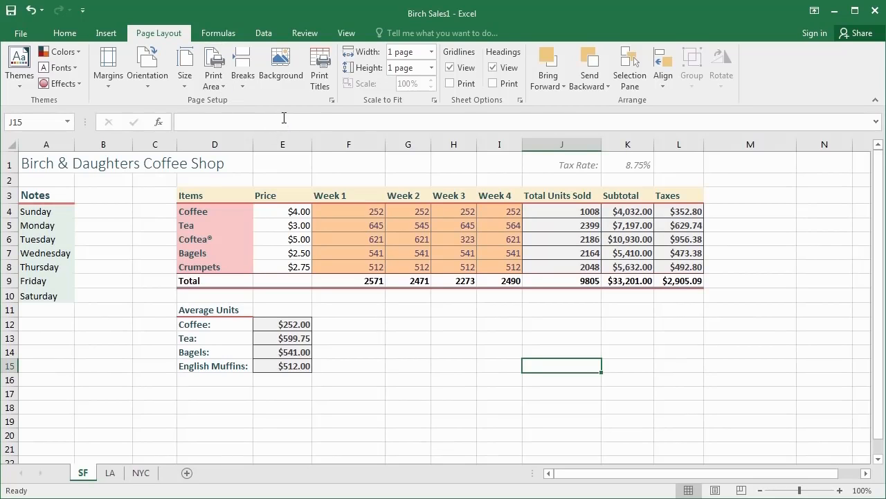
left_click(207, 194)
left_click_drag(207, 193, 680, 281)
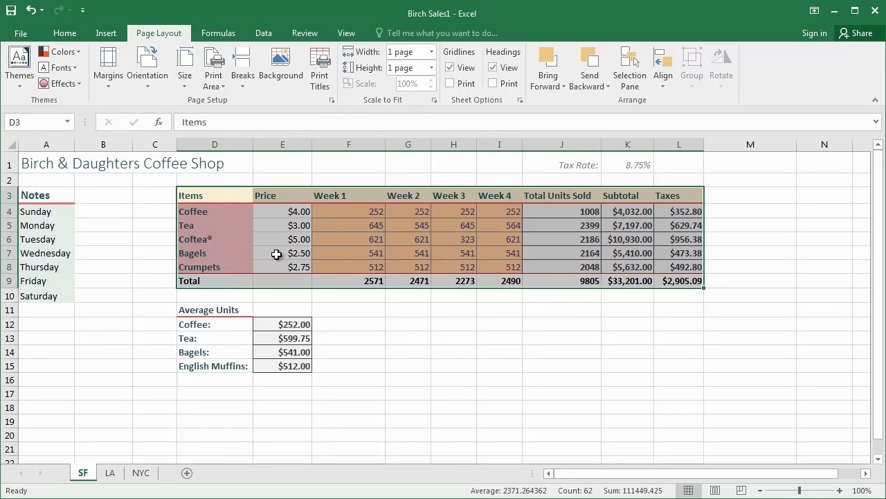
left_click(216, 86)
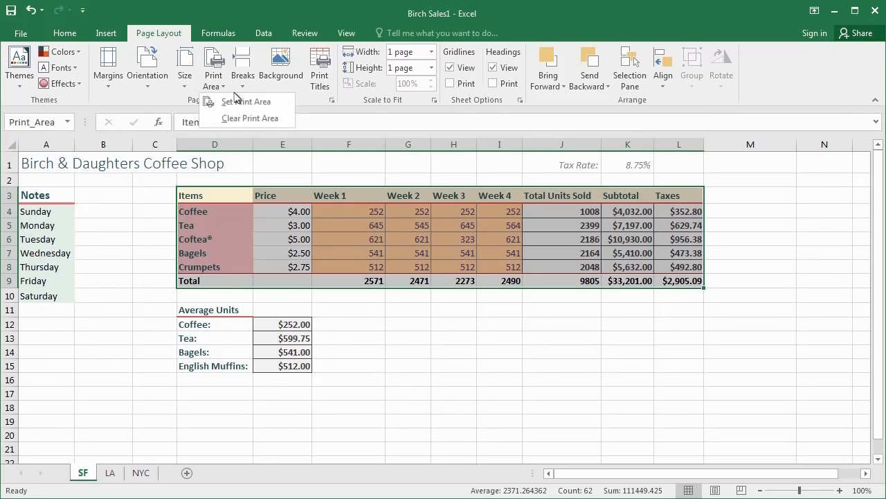
left_click(279, 100)
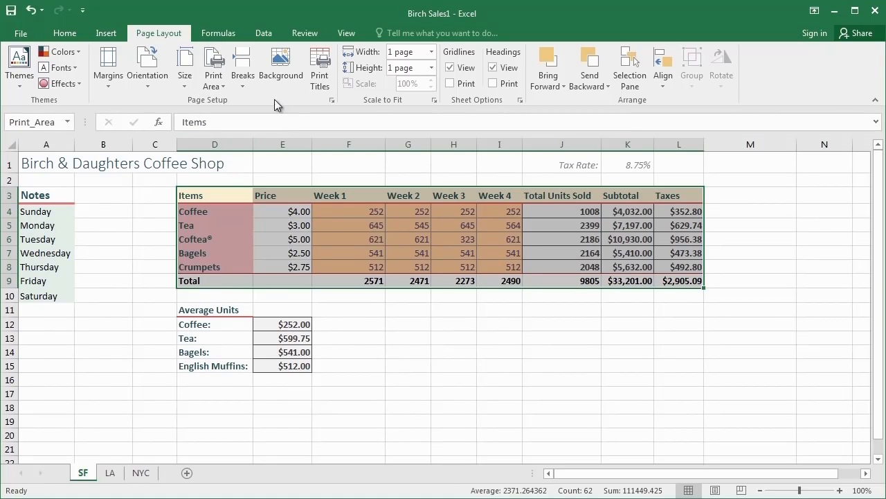
Preview the printout of the items sales table and return to the worksheet with cell C4 selected
left_click(17, 35)
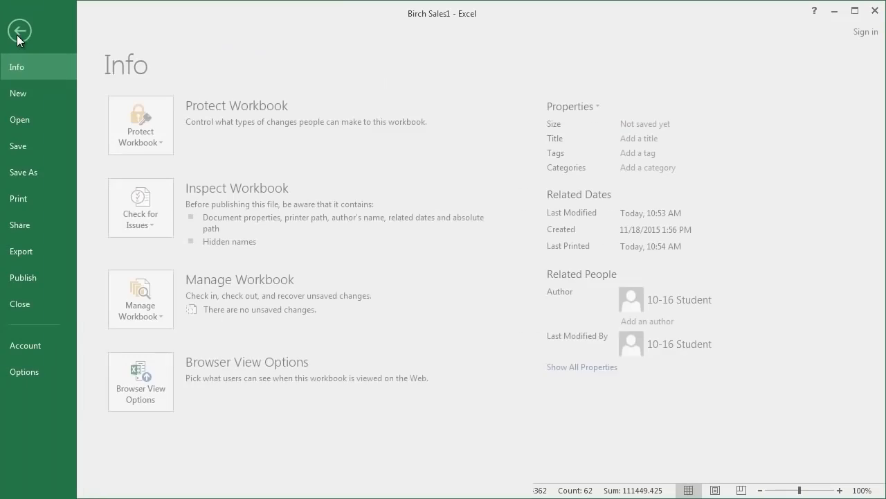
left_click(42, 195)
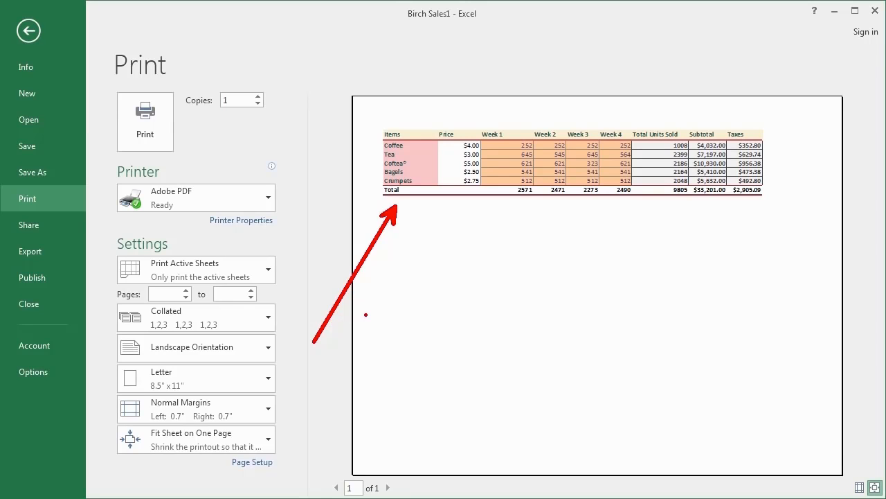
left_click(28, 31)
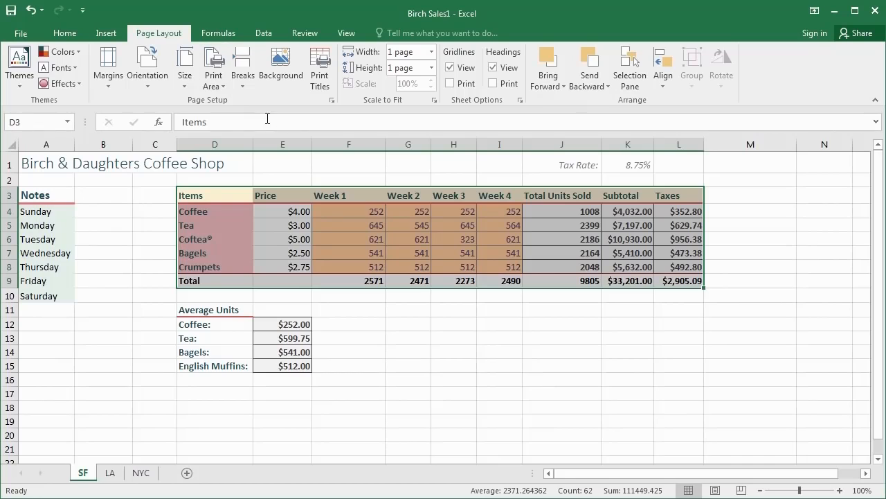
left_click(164, 216)
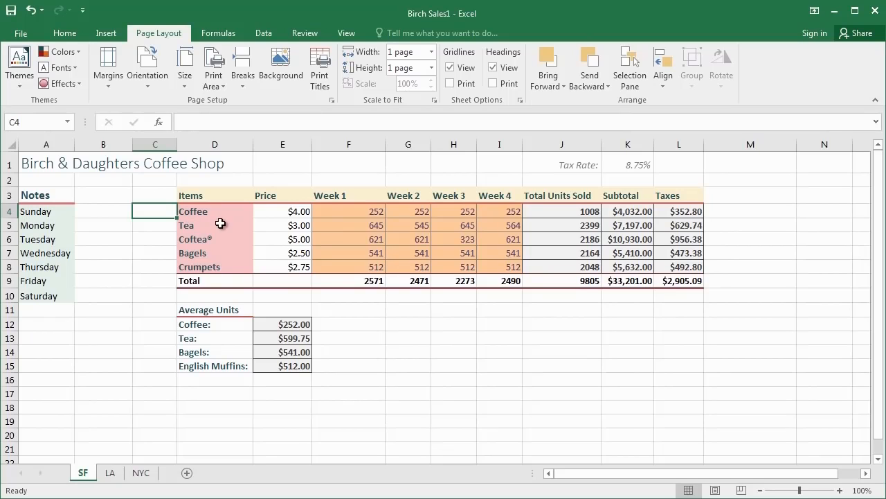
Examine the SF sheet's page boundaries in Page Break Preview and its page arrangement in Page Layout view
left_click(345, 35)
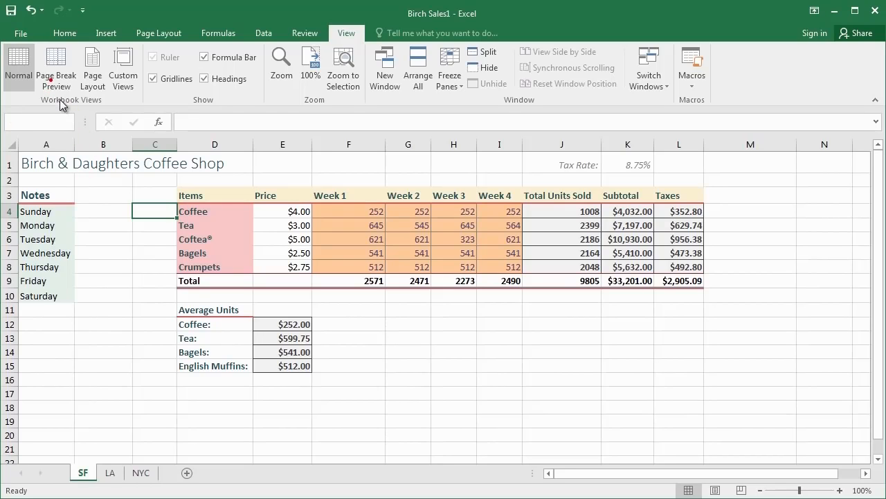
left_click(61, 73)
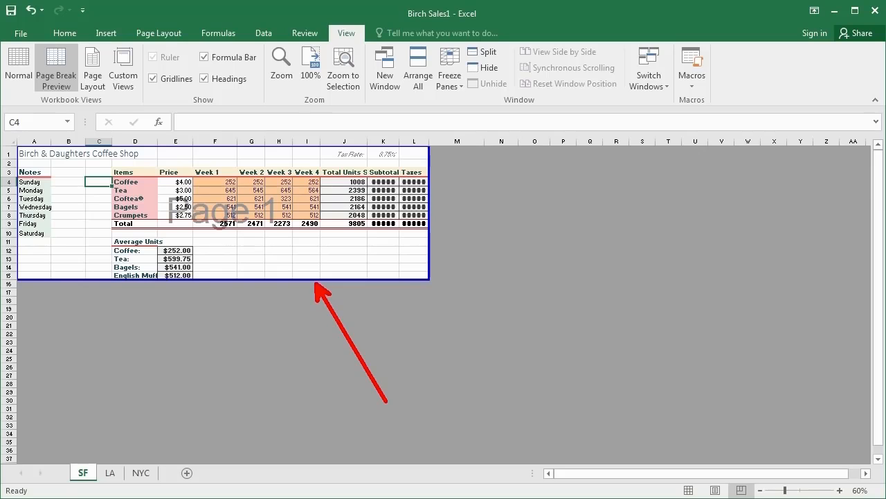
left_click(93, 80)
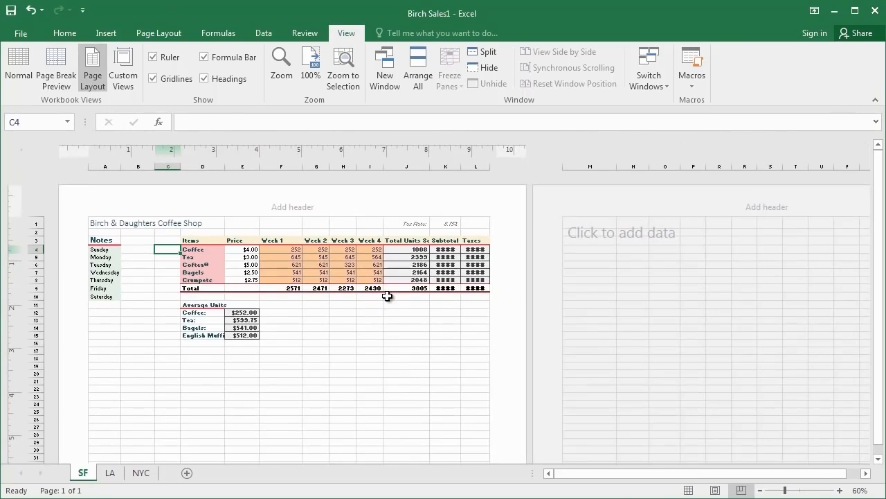
scroll(389, 308, "down", 3)
scroll(389, 306, "up", 5)
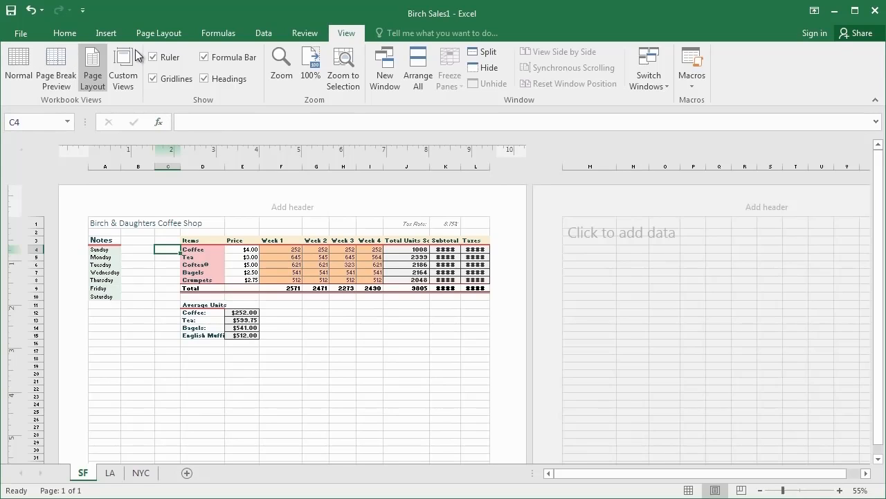
Review the sheet's orientation, scaling and paper settings in Page Setup and close it
left_click(156, 36)
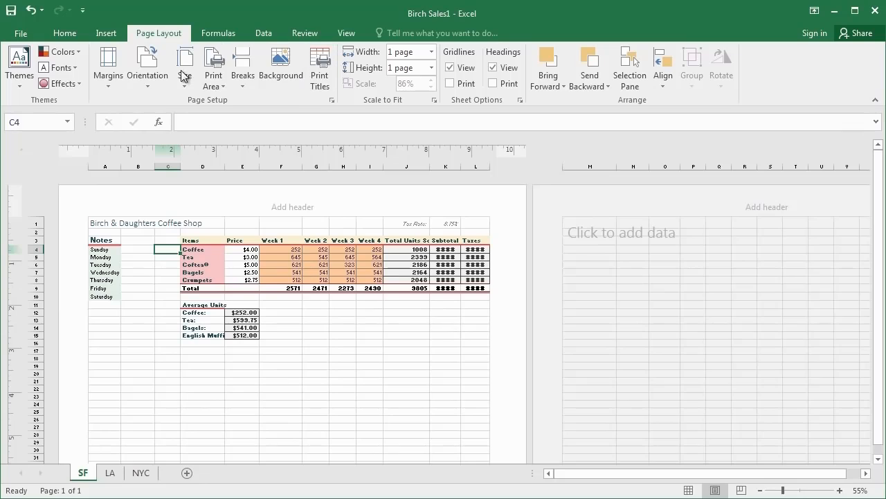
left_click(332, 104)
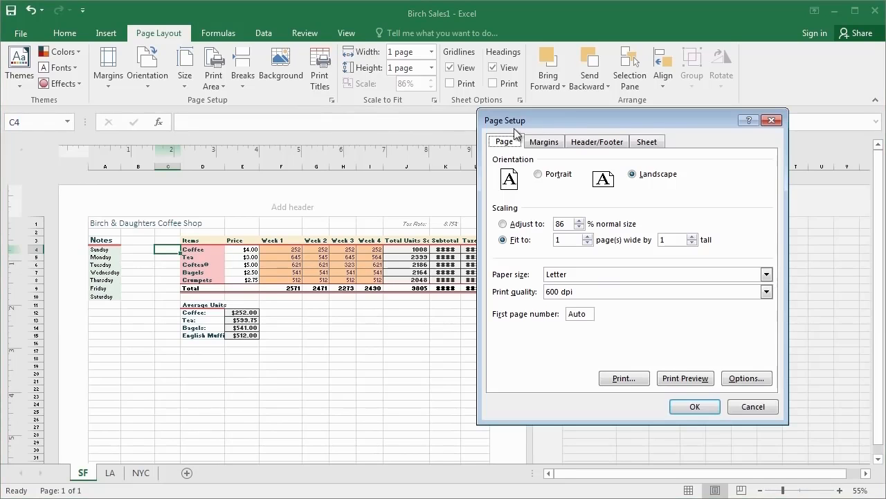
left_click_drag(551, 125, 434, 123)
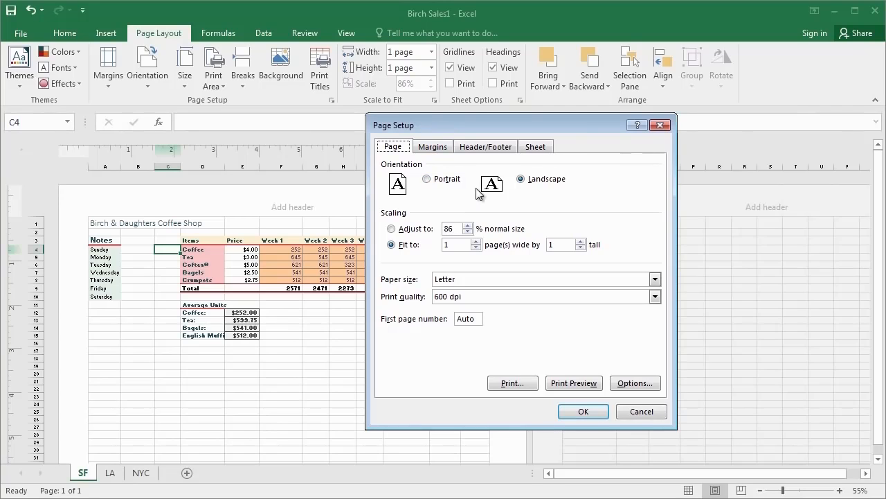
left_click(584, 412)
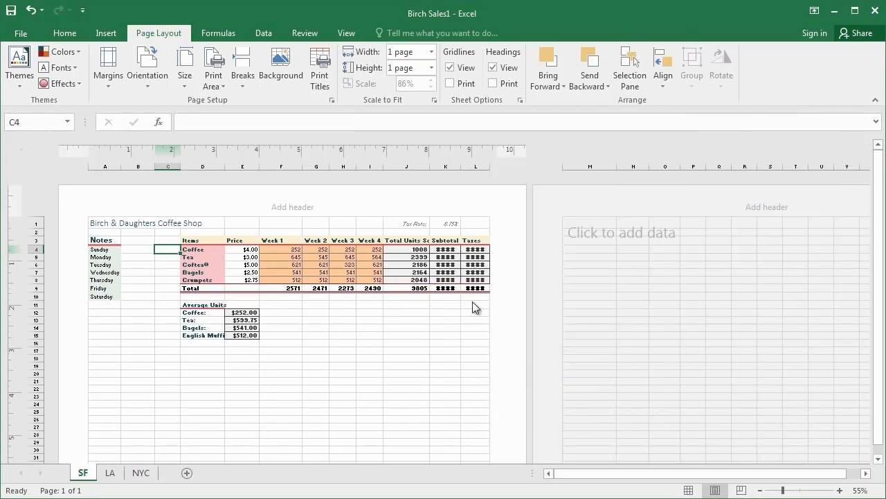